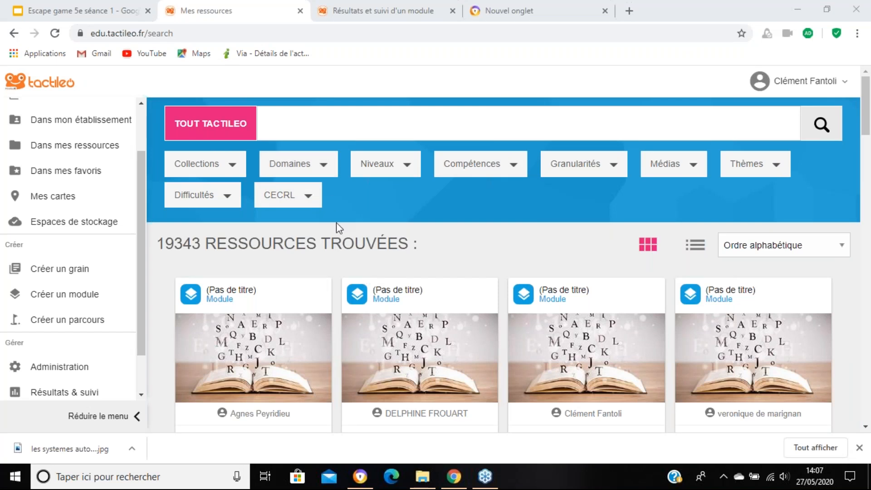
Step: Filter the resource search by the Maskott Sciences collection
{"action": "scroll", "coordinate": [338, 229], "scroll_direction": "down", "scroll_amount": 2}
{"action": "scroll", "coordinate": [343, 229], "scroll_direction": "up", "scroll_amount": 2}
{"action": "left_click", "coordinate": [241, 170]}
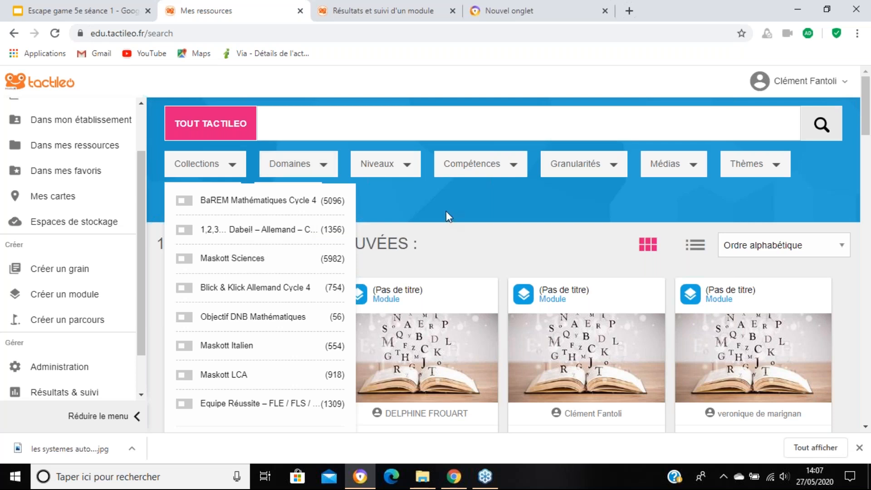
{"action": "left_click", "coordinate": [184, 259]}
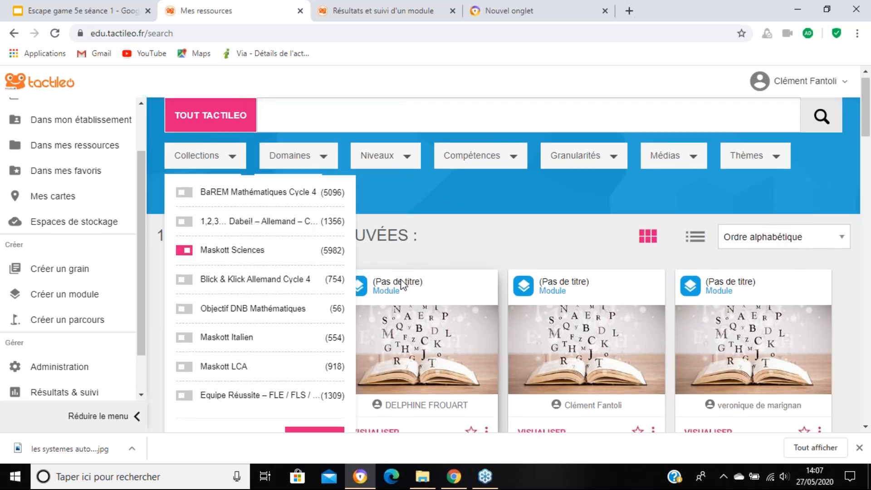
{"action": "scroll", "coordinate": [263, 207], "scroll_direction": "down", "scroll_amount": 2}
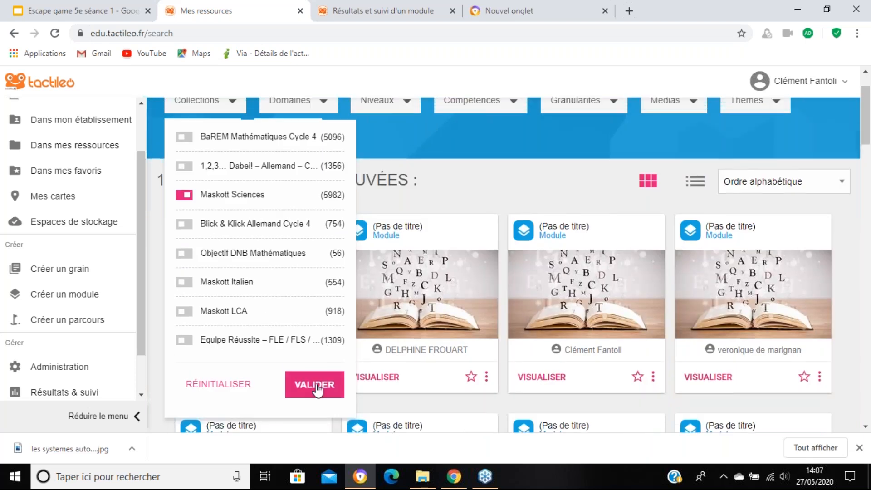
{"action": "left_click", "coordinate": [316, 388]}
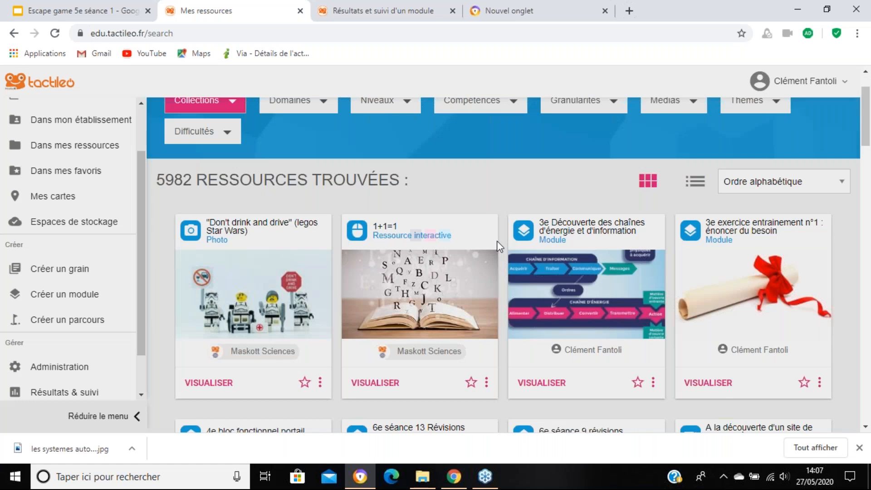
Step: Narrow the resource search to the technologie domain and look through the matching resources
{"action": "scroll", "coordinate": [408, 204], "scroll_direction": "up", "scroll_amount": 2}
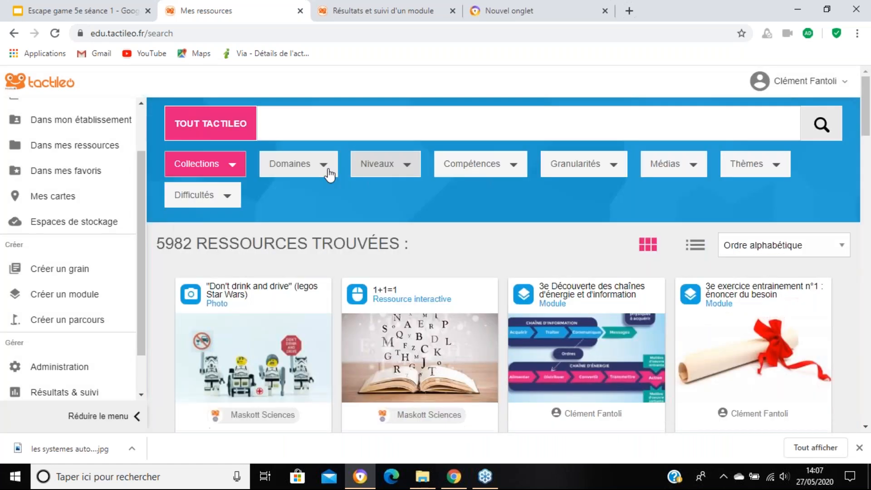
{"action": "left_click", "coordinate": [324, 166]}
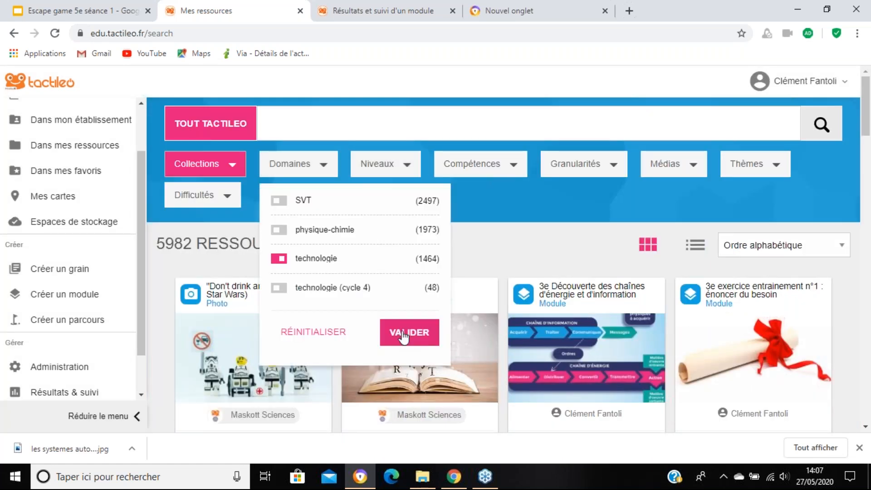
{"action": "left_click", "coordinate": [403, 338]}
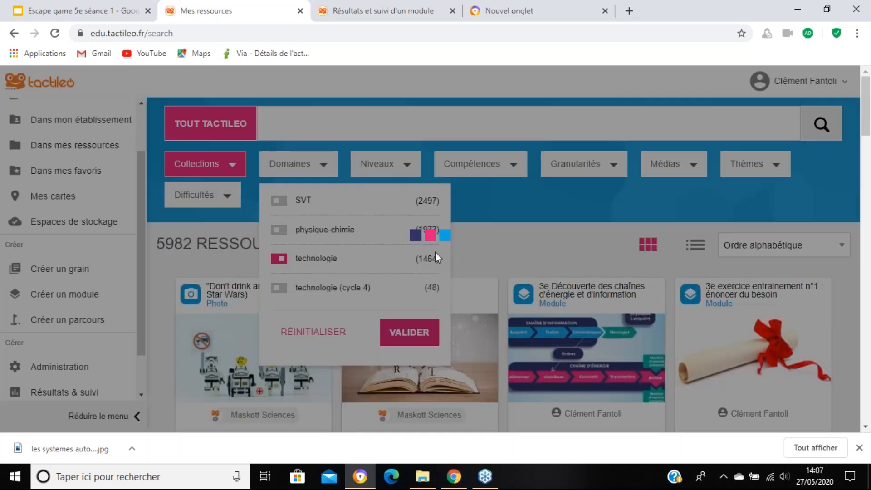
{"action": "scroll", "coordinate": [545, 257], "scroll_direction": "down", "scroll_amount": 8}
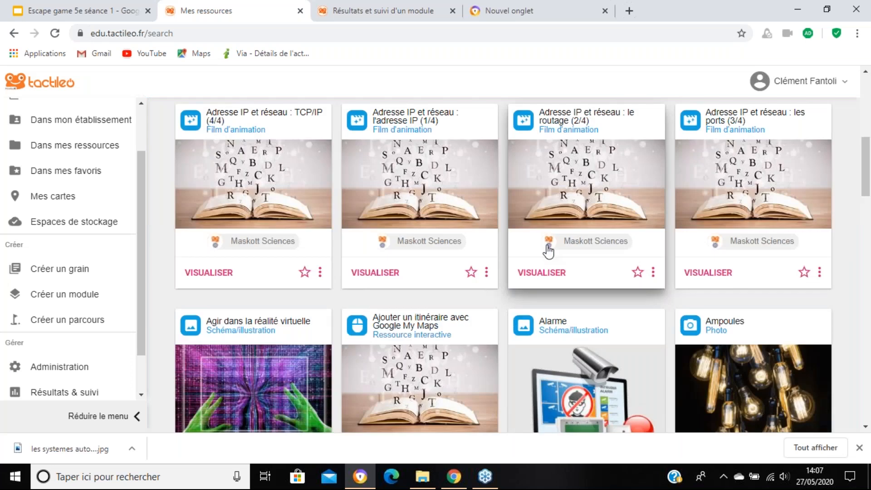
{"action": "scroll", "coordinate": [547, 249], "scroll_direction": "up", "scroll_amount": 8}
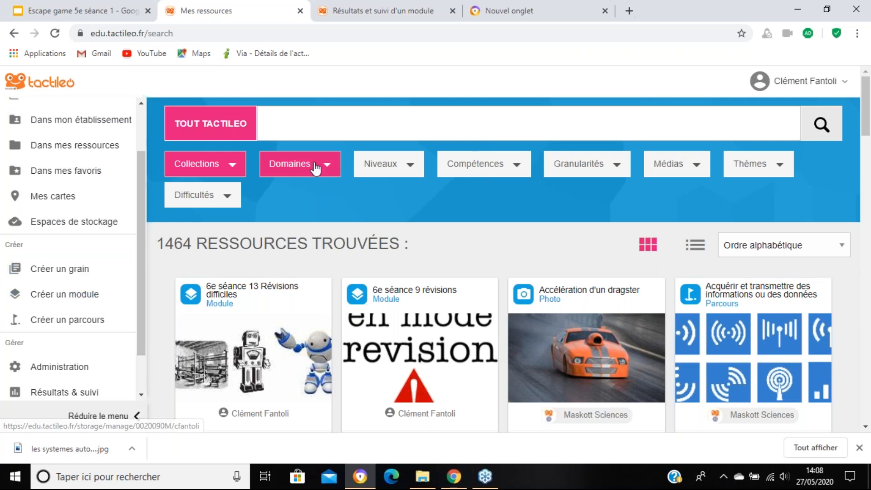
{"action": "left_click", "coordinate": [333, 164]}
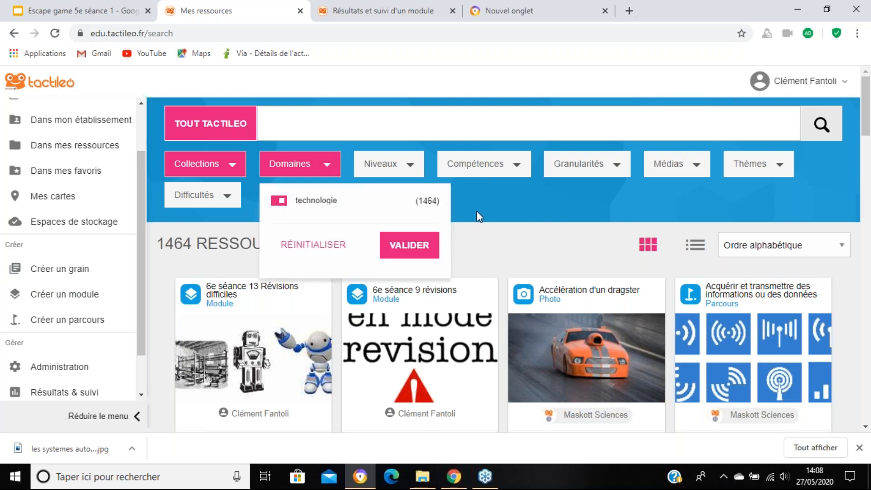
{"action": "left_click", "coordinate": [507, 197]}
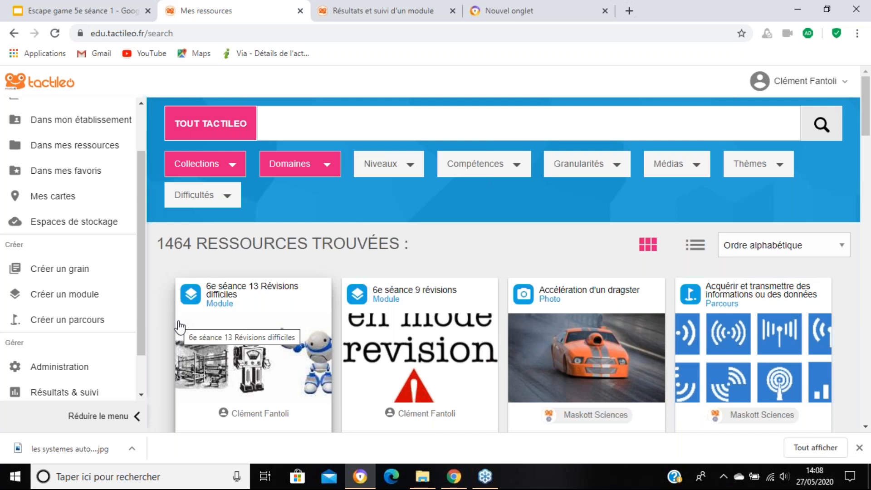
Step: Start a new module and give it the title "titre"
{"action": "left_click", "coordinate": [53, 300]}
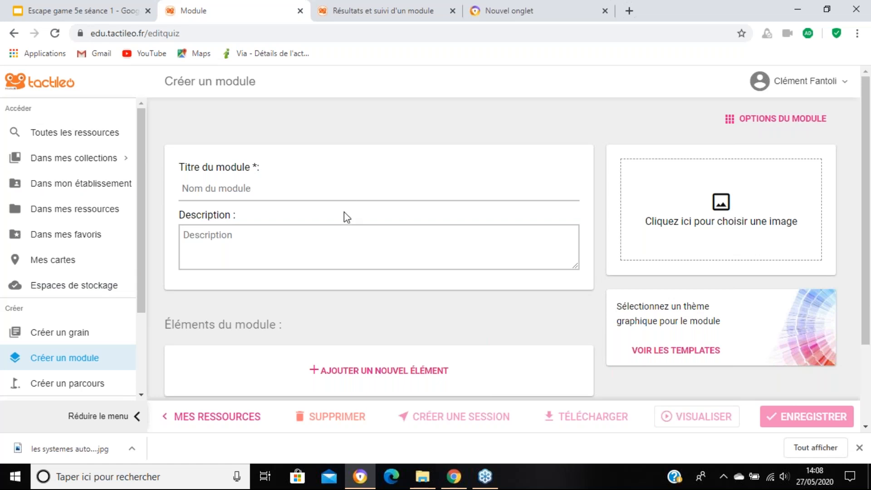
{"action": "left_click", "coordinate": [346, 190]}
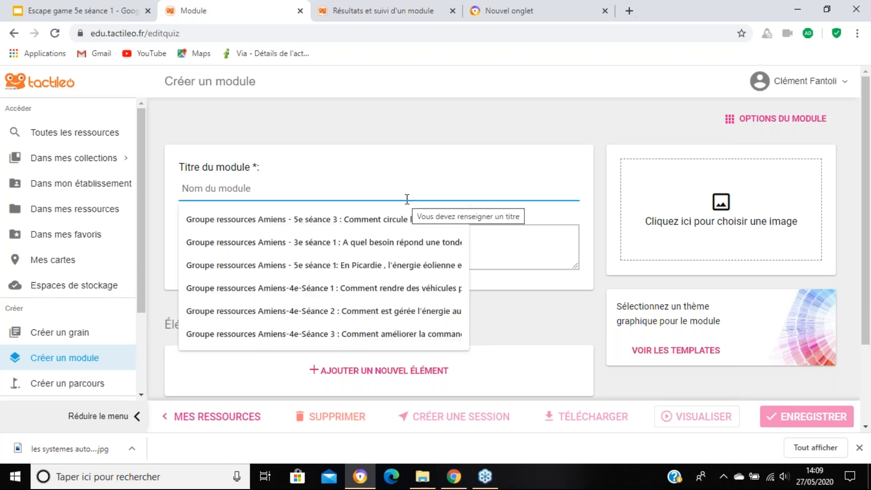
{"action": "type", "text": "titre"}
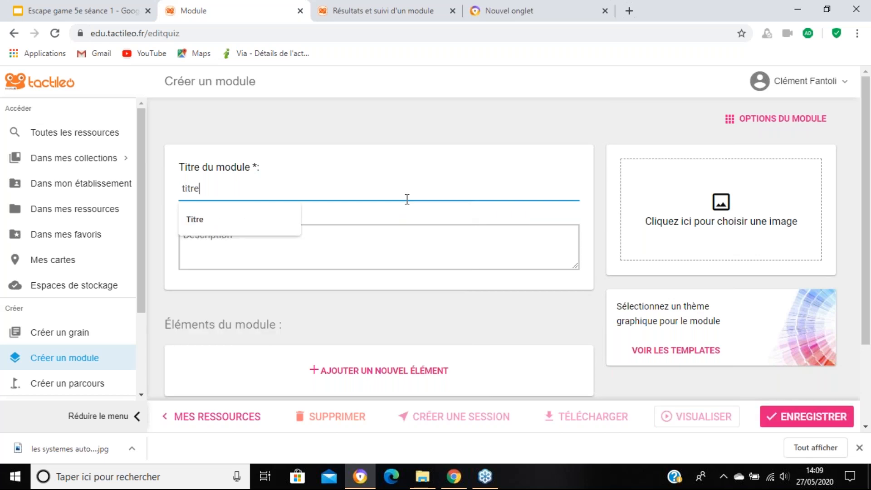
{"action": "left_click_drag", "start_coordinate": [407, 198], "coordinate": [59, 198]}
{"action": "left_click", "coordinate": [545, 237]}
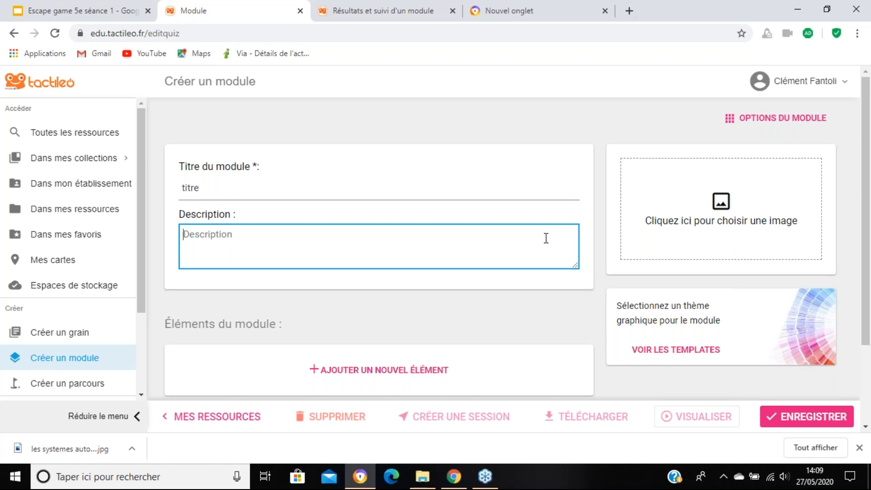
Step: Review the available element types for the module and add a "Légender une image" element
{"action": "scroll", "coordinate": [548, 242], "scroll_direction": "down", "scroll_amount": 2}
{"action": "scroll", "coordinate": [527, 266], "scroll_direction": "up", "scroll_amount": 1}
{"action": "scroll", "coordinate": [526, 267], "scroll_direction": "down", "scroll_amount": 2}
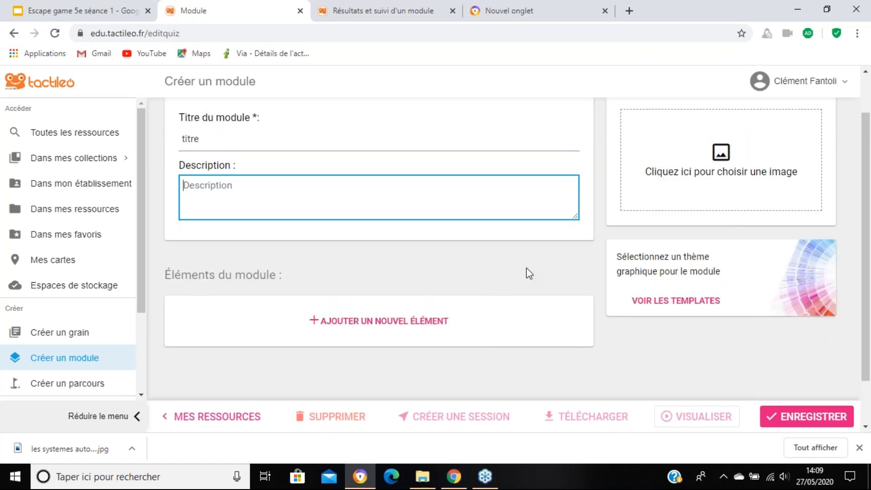
{"action": "scroll", "coordinate": [526, 270], "scroll_direction": "up", "scroll_amount": 2}
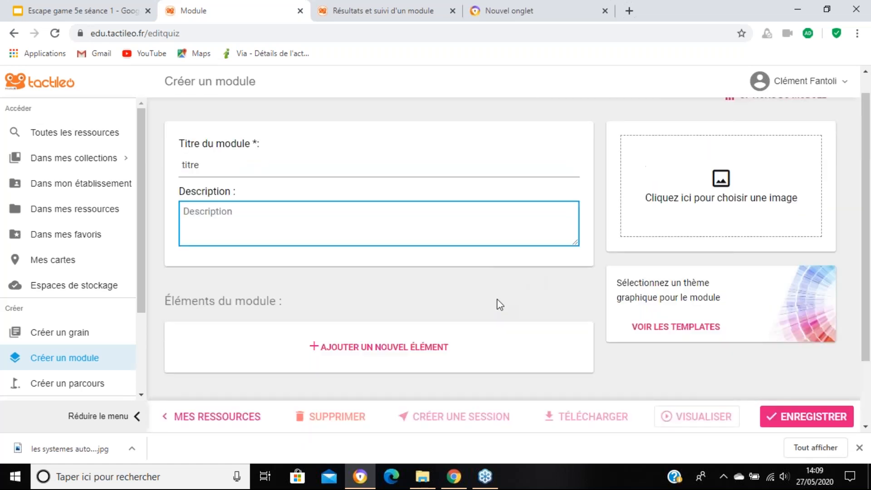
{"action": "scroll", "coordinate": [453, 290], "scroll_direction": "down", "scroll_amount": 2}
{"action": "left_click", "coordinate": [416, 273]}
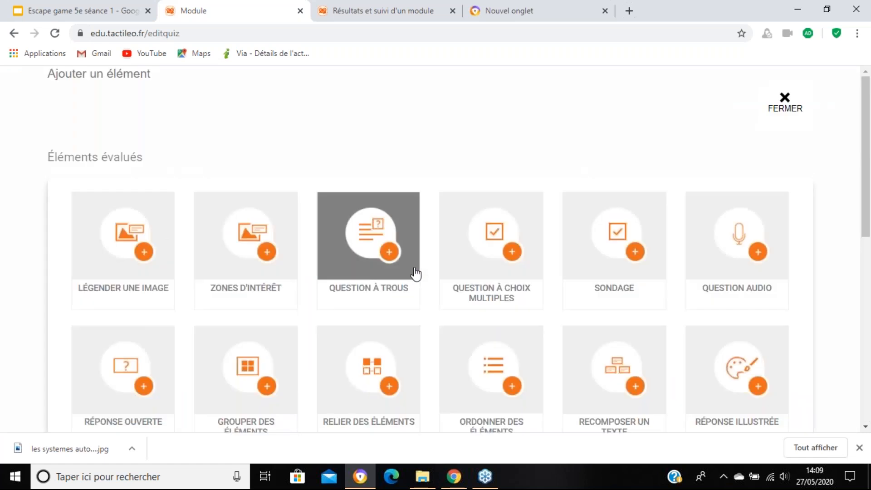
{"action": "scroll", "coordinate": [416, 273], "scroll_direction": "down", "scroll_amount": 7}
{"action": "scroll", "coordinate": [416, 274], "scroll_direction": "down", "scroll_amount": 2}
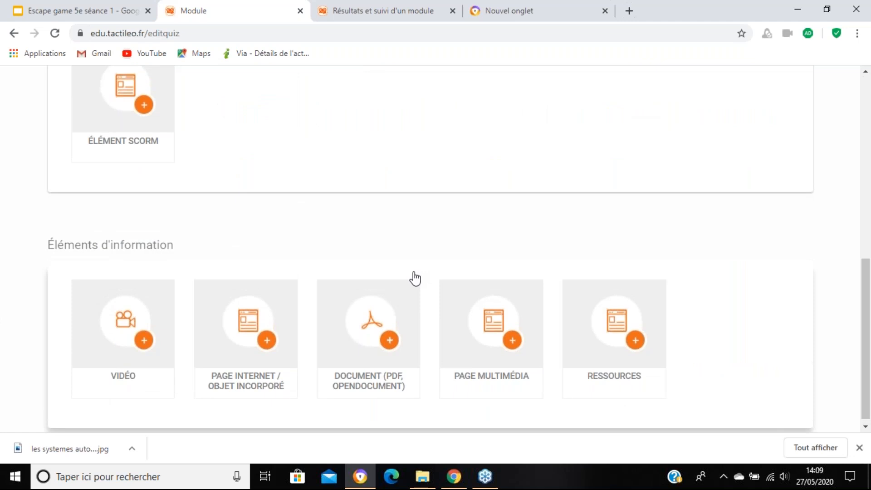
{"action": "scroll", "coordinate": [415, 279], "scroll_direction": "up", "scroll_amount": 9}
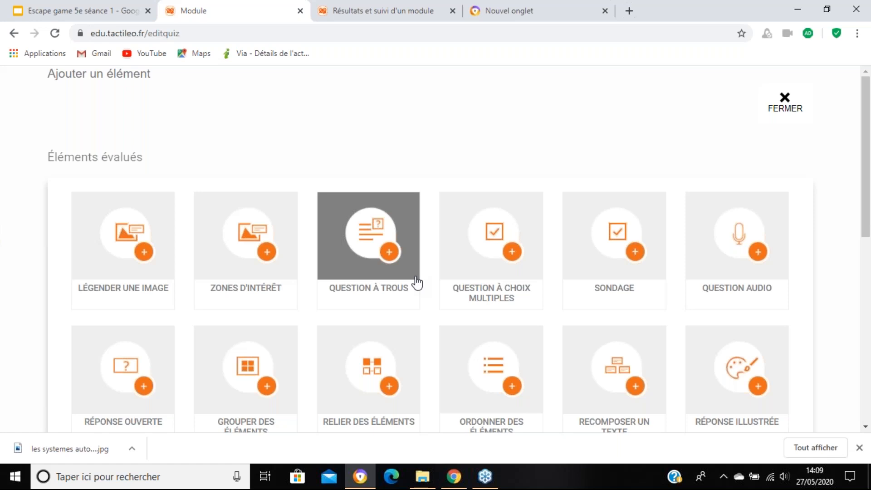
{"action": "left_click", "coordinate": [142, 240]}
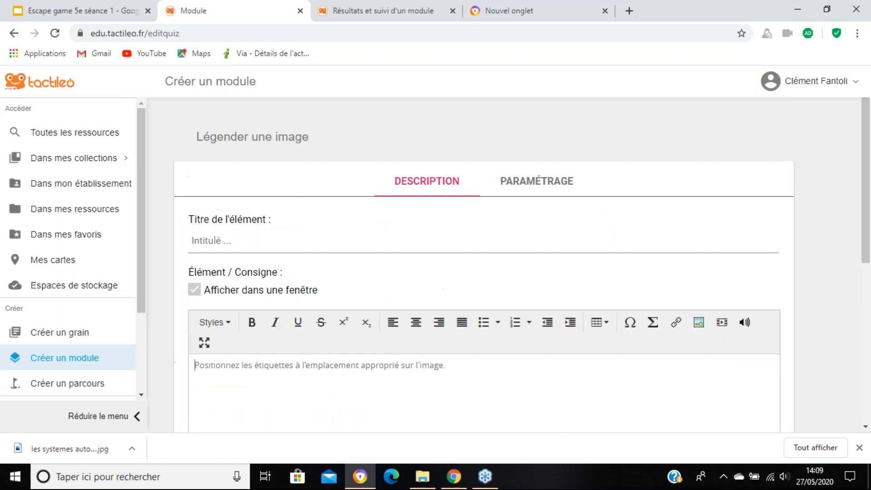
Step: Set the title of the image-captioning element to "libre"
{"action": "left_click", "coordinate": [377, 242]}
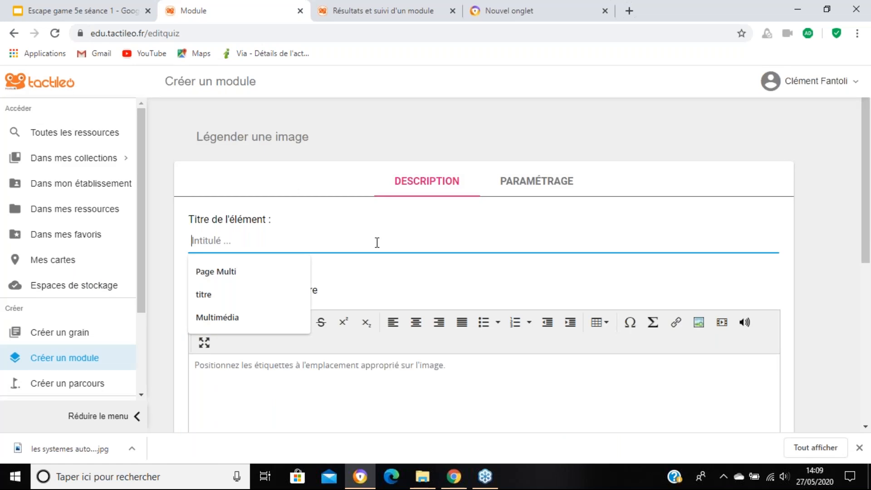
{"action": "scroll", "coordinate": [379, 242], "scroll_direction": "down", "scroll_amount": 2}
{"action": "scroll", "coordinate": [395, 243], "scroll_direction": "up", "scroll_amount": 1}
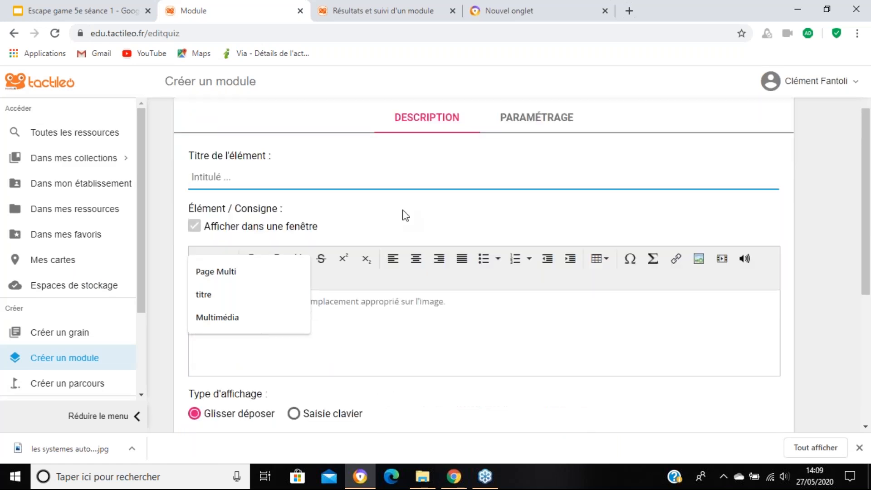
{"action": "type", "text": "libre"}
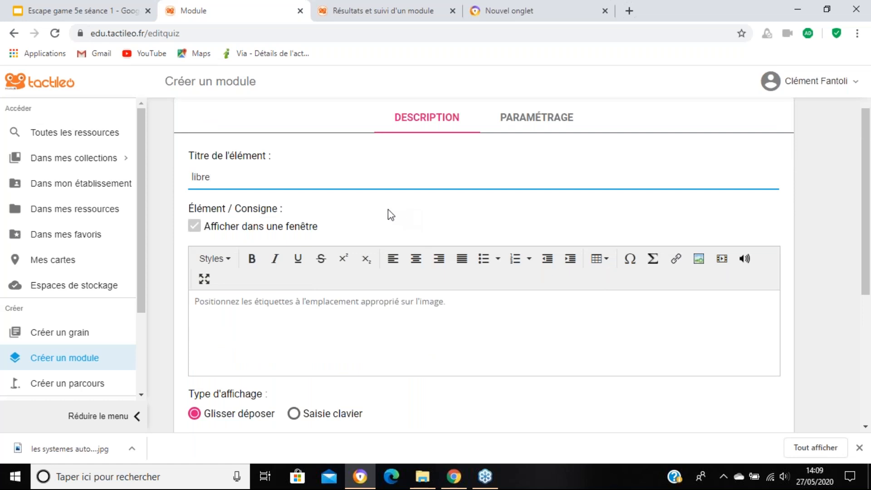
Step: Insert an empty line above the default instruction text of the image-captioning element
{"action": "scroll", "coordinate": [389, 213], "scroll_direction": "down", "scroll_amount": 4}
{"action": "left_click", "coordinate": [265, 112]}
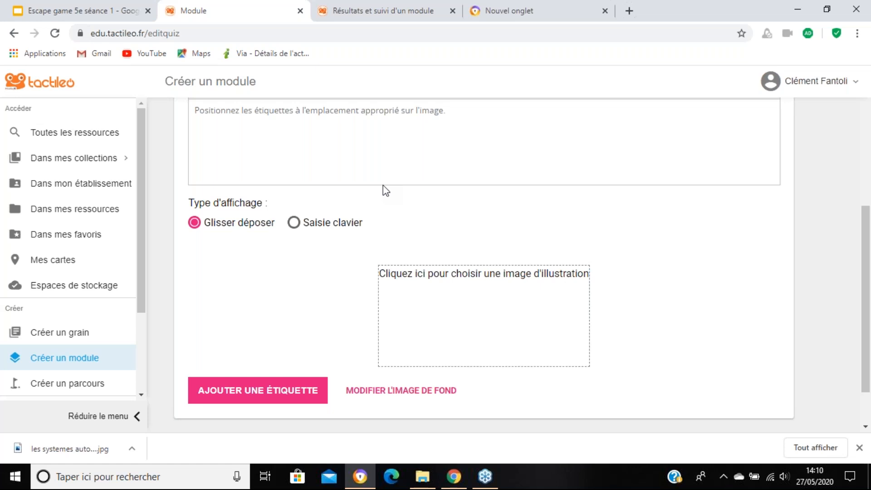
{"action": "key", "text": "Left"}
{"action": "key", "text": "Left"}
{"action": "key", "text": "Left"}
{"action": "key", "text": "Left"}
{"action": "key", "text": "Left"}
{"action": "key", "text": "Left"}
{"action": "key", "text": "Left"}
{"action": "key", "text": "Left"}
{"action": "key", "text": "Left"}
{"action": "key", "text": "Left"}
{"action": "key", "text": "Left"}
{"action": "key", "text": "Left"}
{"action": "key", "text": "Left"}
{"action": "key", "text": "Left"}
{"action": "key", "text": "Left"}
{"action": "key", "text": "Left"}
{"action": "key", "text": "Left"}
{"action": "key", "text": "Left"}
{"action": "key", "text": "Return"}
{"action": "key", "text": "Return"}
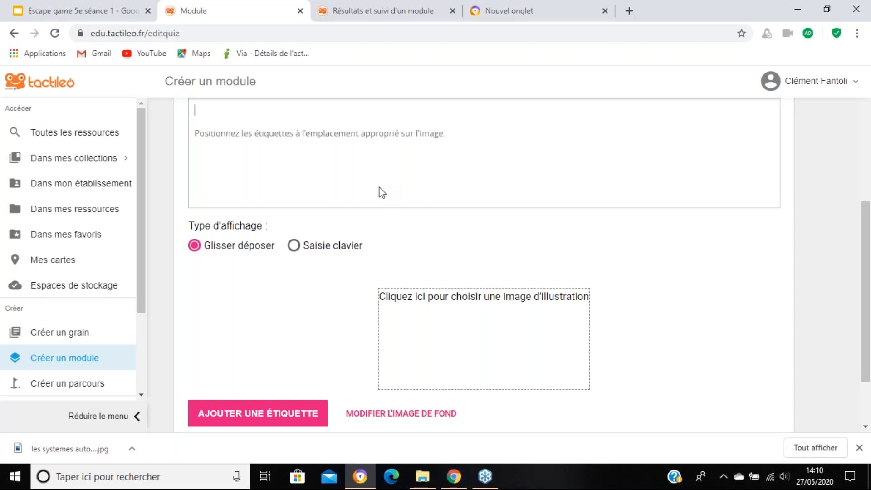
Step: Set the element's display type to "Saisie clavier"
{"action": "scroll", "coordinate": [398, 295], "scroll_direction": "down", "scroll_amount": 1}
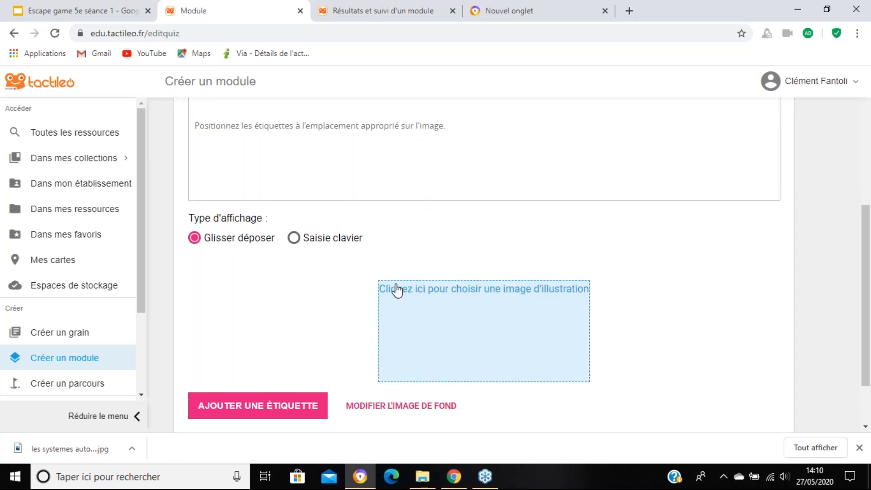
{"action": "scroll", "coordinate": [398, 291], "scroll_direction": "down", "scroll_amount": 3}
{"action": "left_click", "coordinate": [294, 166]}
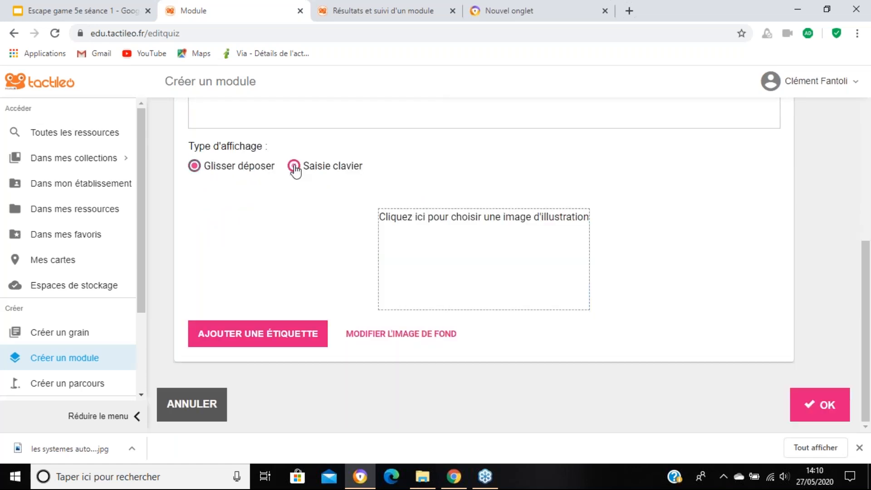
Step: Insert the creality-ender-3-imprimante-3d-printer picture from the Images folder as the element's illustration
{"action": "left_click", "coordinate": [487, 236]}
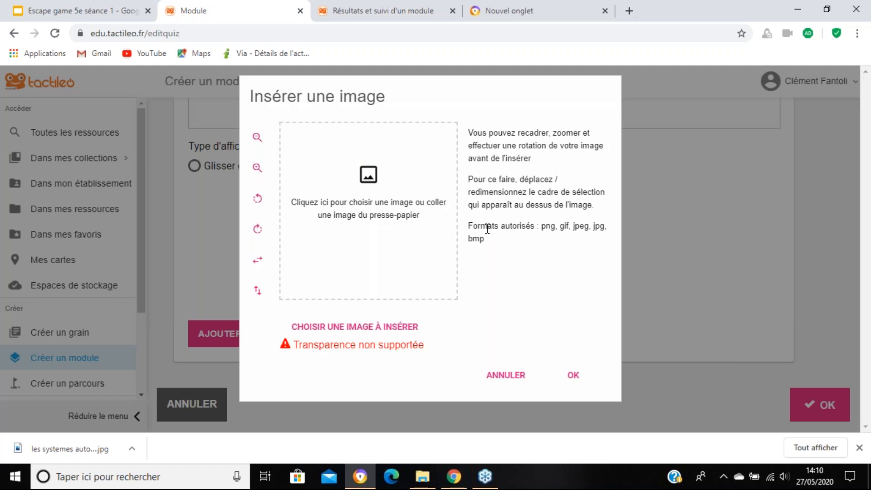
{"action": "left_click", "coordinate": [413, 220]}
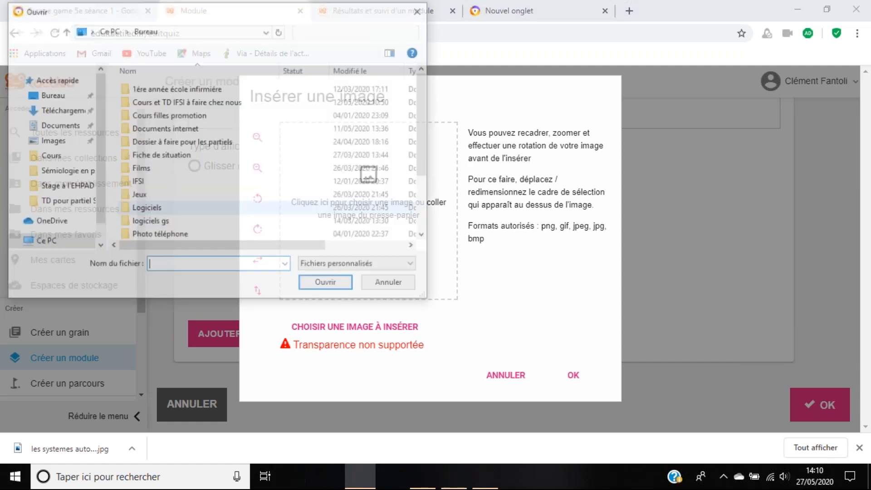
{"action": "left_click", "coordinate": [53, 156]}
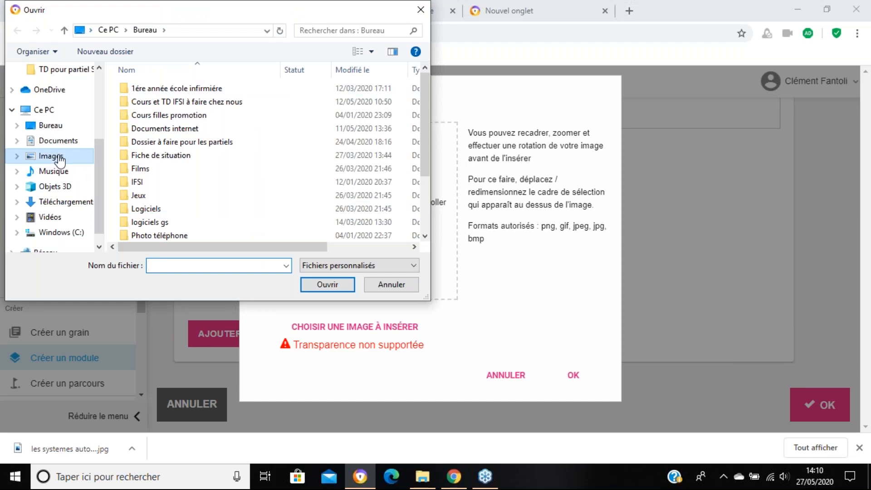
{"action": "left_click", "coordinate": [193, 143]}
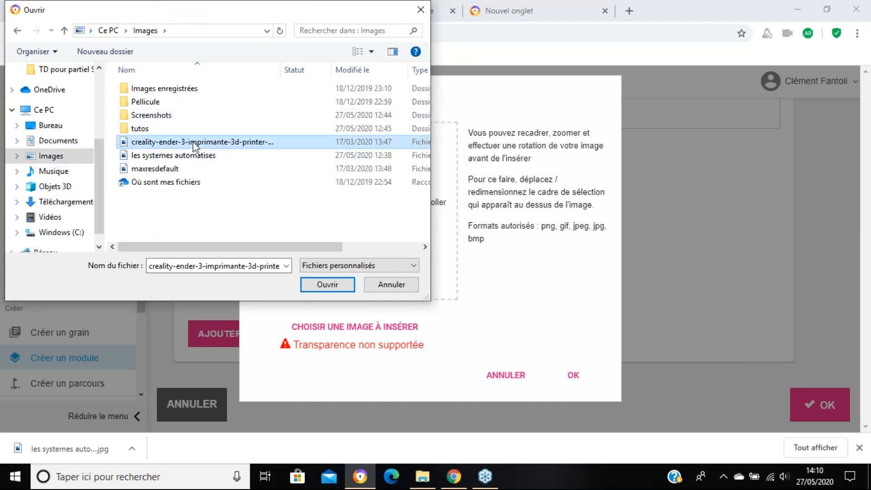
{"action": "double_click", "coordinate": [193, 143]}
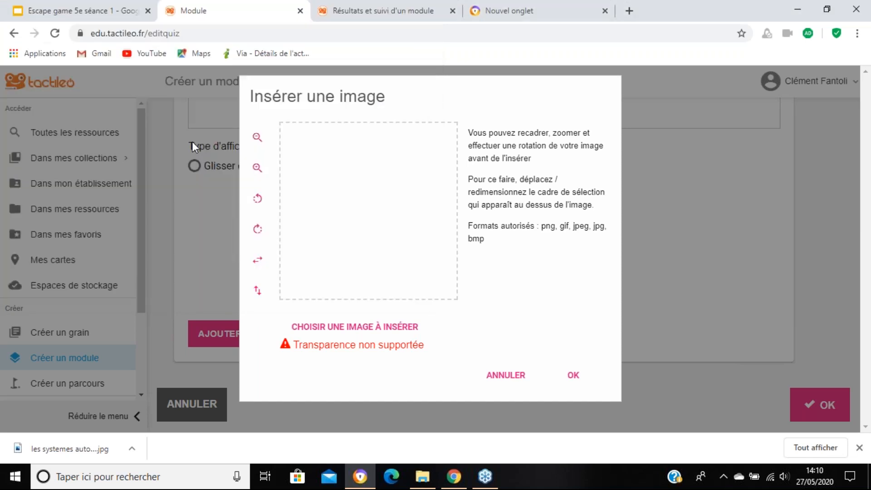
{"action": "left_click", "coordinate": [573, 384]}
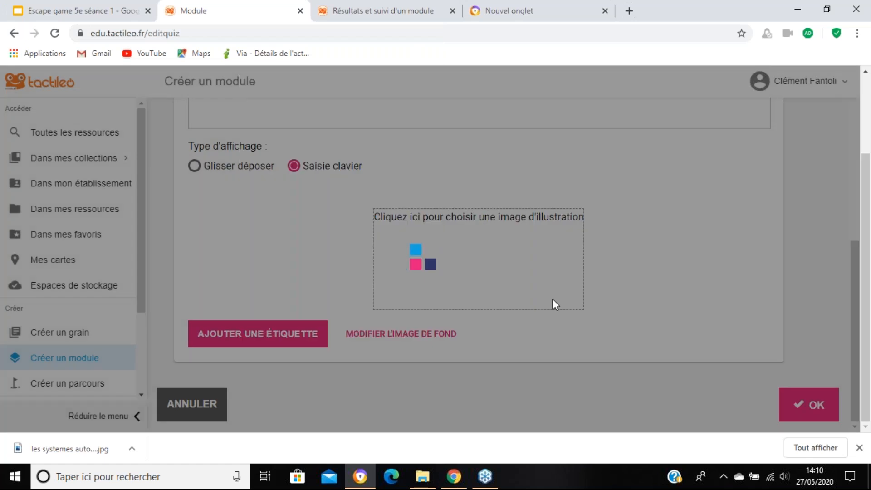
{"action": "scroll", "coordinate": [596, 289], "scroll_direction": "down", "scroll_amount": 1}
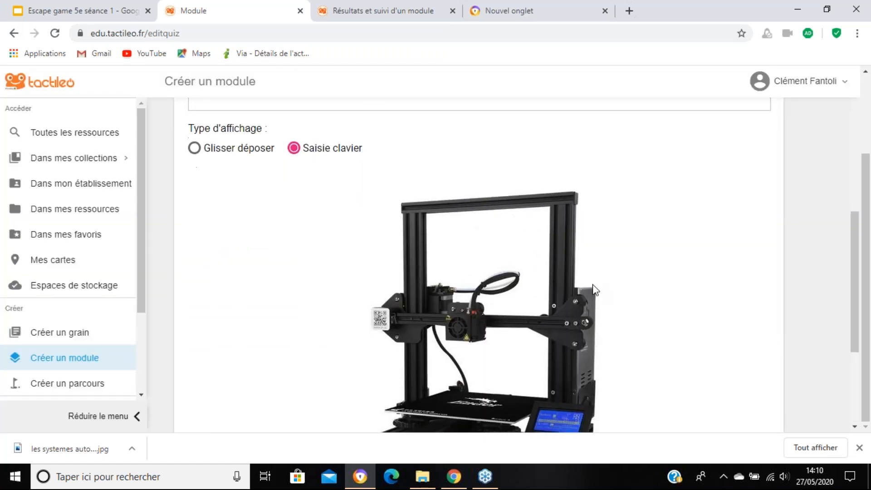
Step: Add an "Ecran" label to the printer picture and place it over the printer's display screen
{"action": "scroll", "coordinate": [594, 285], "scroll_direction": "down", "scroll_amount": 3}
{"action": "scroll", "coordinate": [425, 255], "scroll_direction": "up", "scroll_amount": 2}
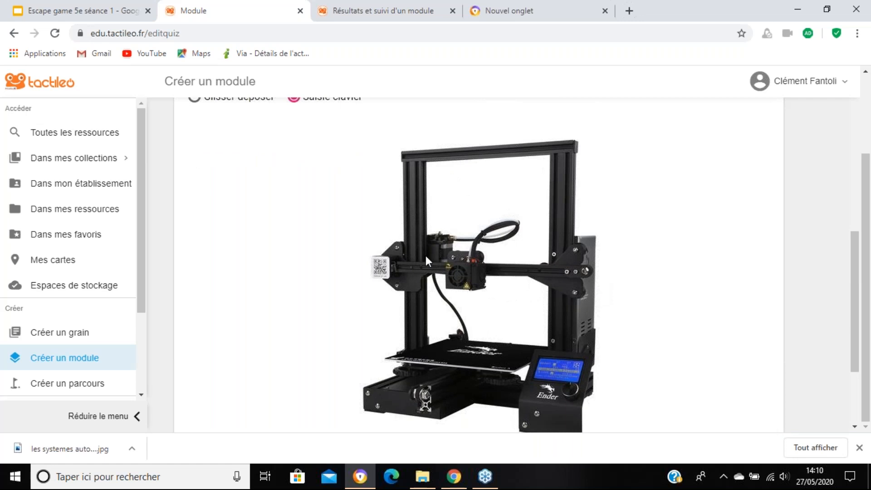
{"action": "scroll", "coordinate": [426, 259], "scroll_direction": "up", "scroll_amount": 1}
{"action": "scroll", "coordinate": [427, 261], "scroll_direction": "down", "scroll_amount": 3}
{"action": "left_click", "coordinate": [426, 261]}
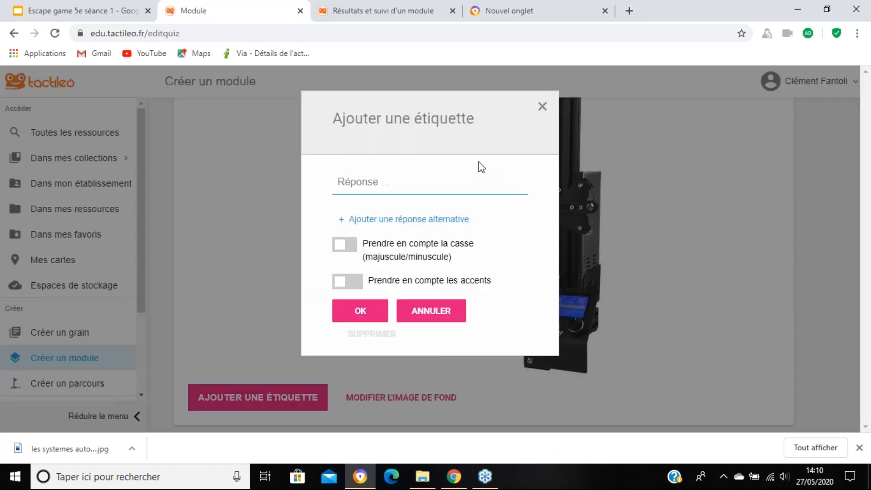
{"action": "type", "text": "Ecran"}
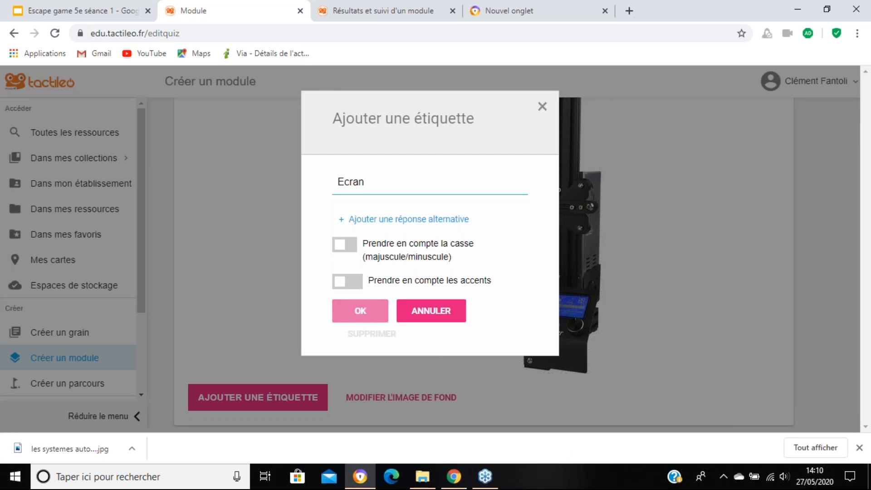
{"action": "left_click", "coordinate": [360, 310]}
{"action": "left_click_drag", "start_coordinate": [480, 214], "coordinate": [562, 300]}
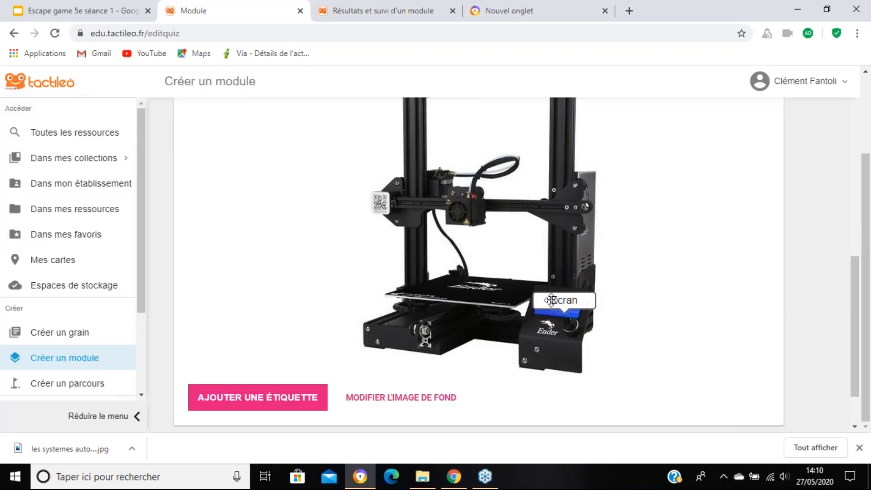
Step: Add a "Plateau" label and place it over the printer's build plate
{"action": "left_click", "coordinate": [252, 396]}
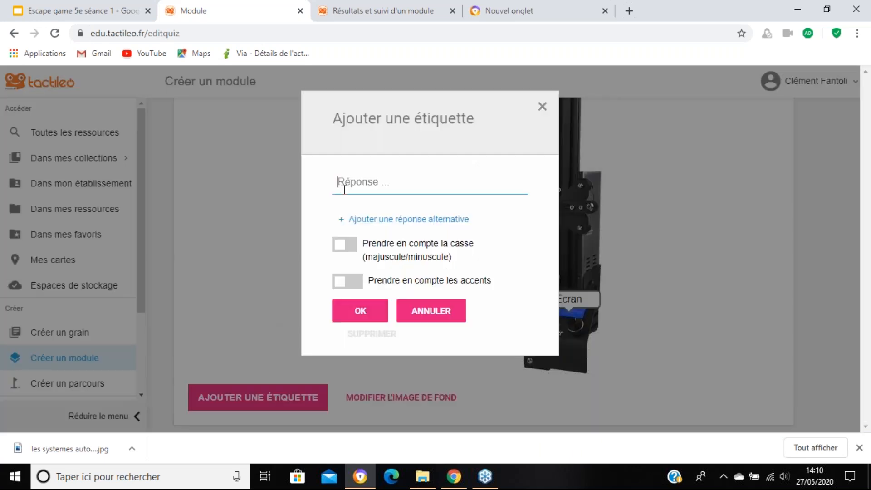
{"action": "type", "text": "Plateau"}
{"action": "left_click", "coordinate": [375, 315]}
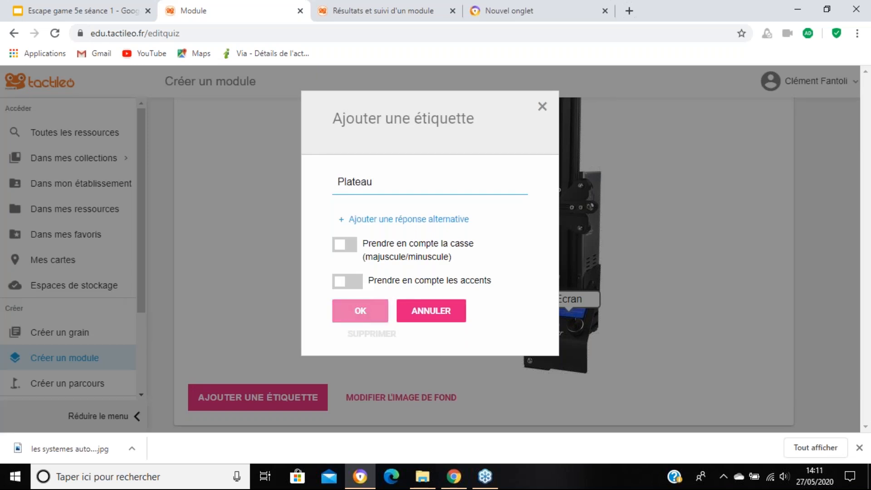
{"action": "left_click_drag", "start_coordinate": [477, 209], "coordinate": [427, 278]}
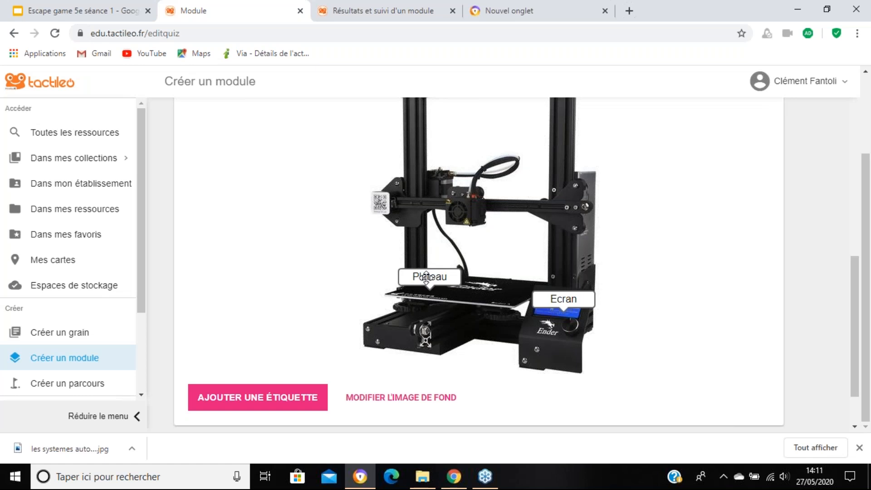
Step: Add a "Structure" label on the top crossbar of the printer frame, validate the element and save the module
{"action": "left_click", "coordinate": [274, 403]}
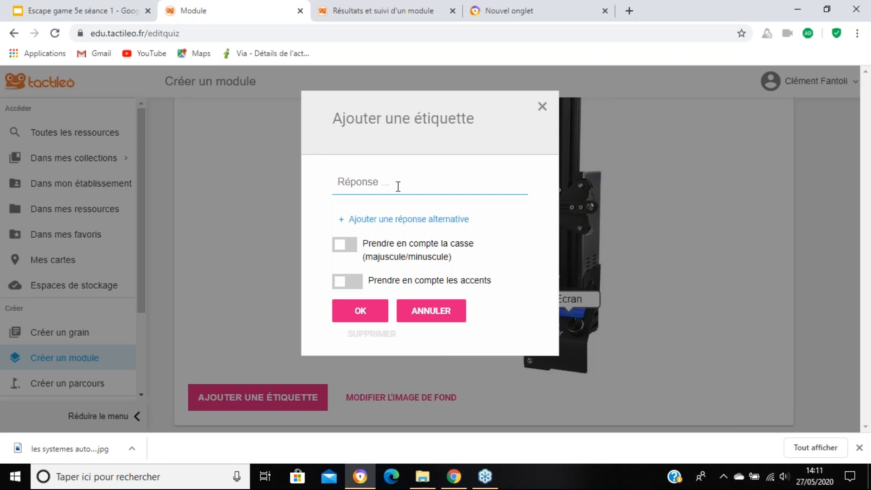
{"action": "type", "text": "Structure"}
{"action": "left_click", "coordinate": [365, 309]}
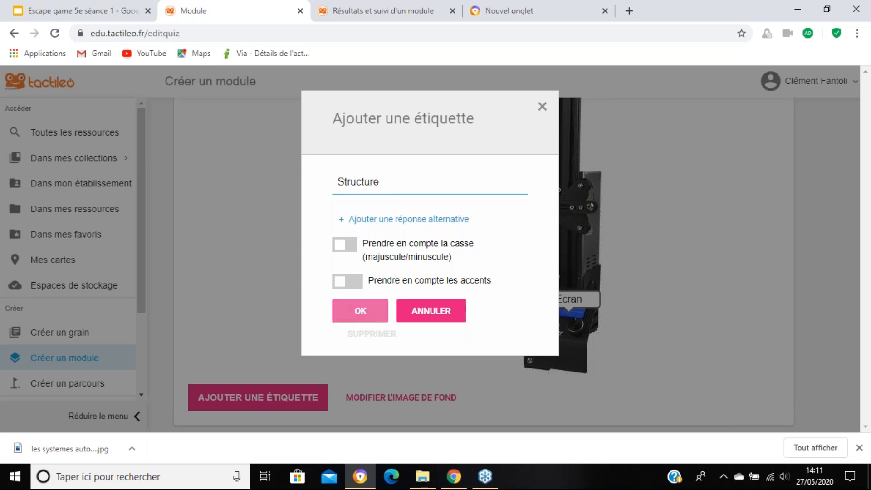
{"action": "scroll", "coordinate": [738, 249], "scroll_direction": "up", "scroll_amount": 3}
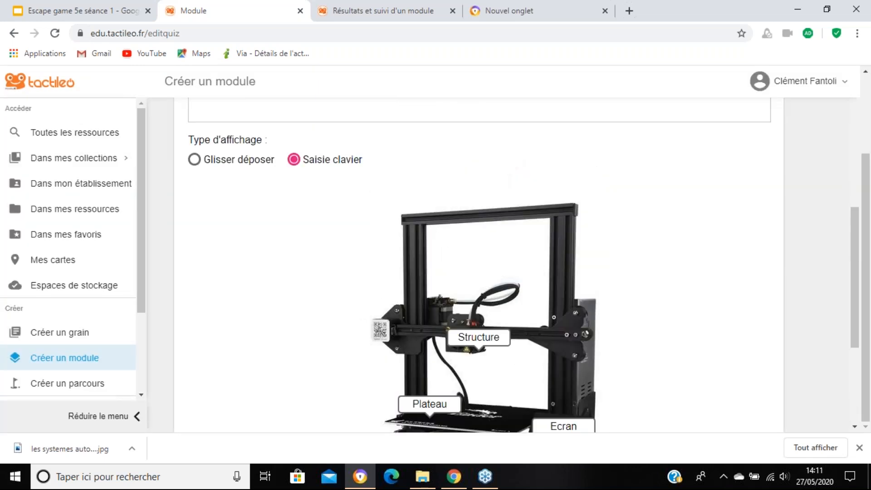
{"action": "scroll", "coordinate": [738, 248], "scroll_direction": "down", "scroll_amount": 4}
{"action": "left_click", "coordinate": [808, 404]}
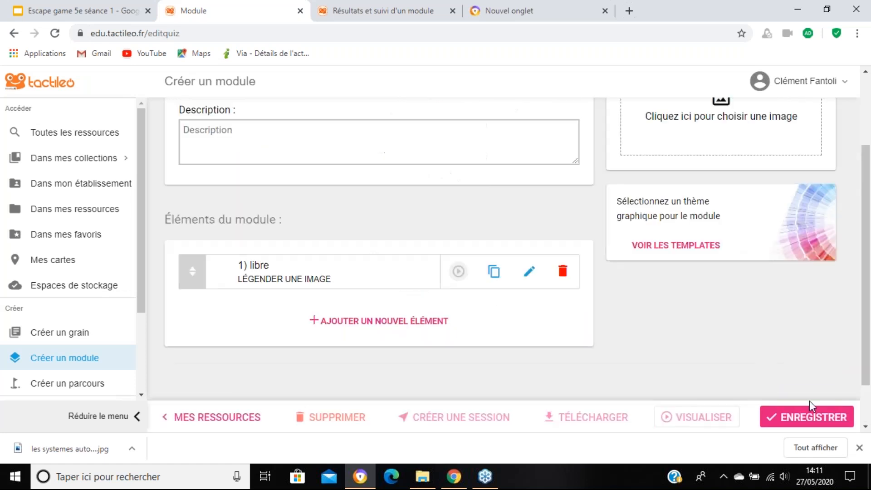
{"action": "left_click", "coordinate": [807, 415]}
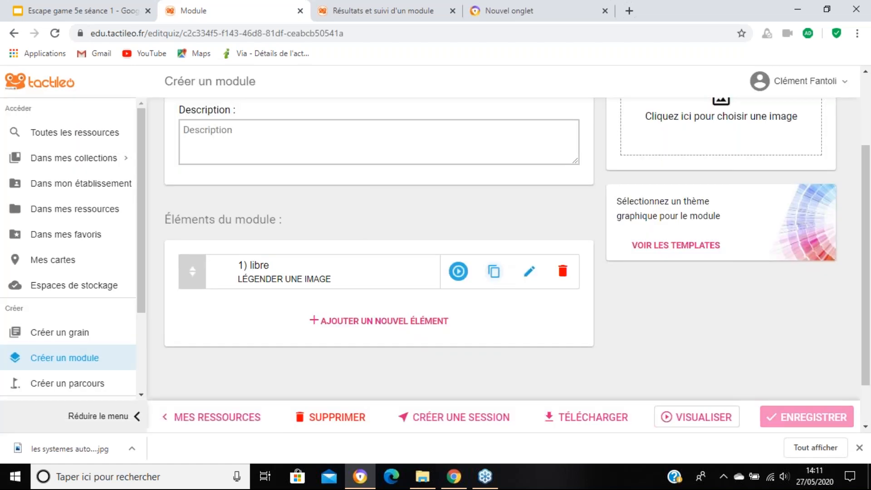
Step: Preview the "libre" element, answer "Structure" in the blank on the top crossbar and submit
{"action": "left_click", "coordinate": [459, 271]}
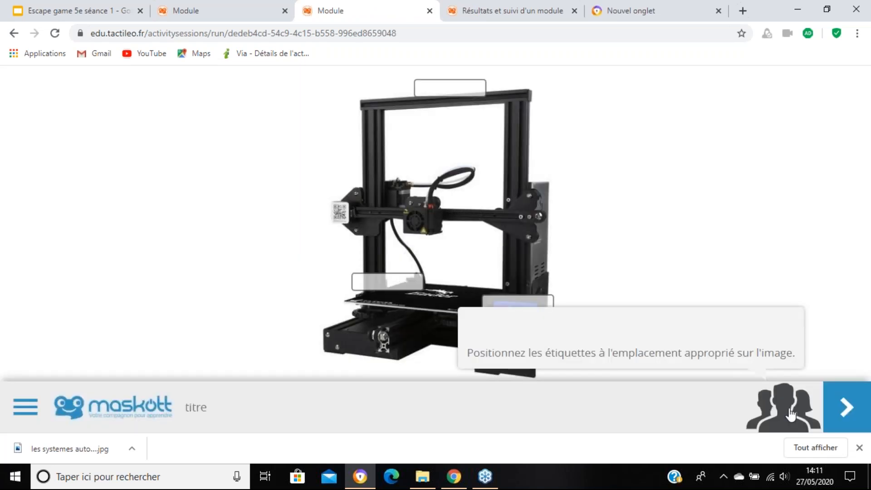
{"action": "left_click", "coordinate": [791, 414]}
{"action": "left_click", "coordinate": [520, 301]}
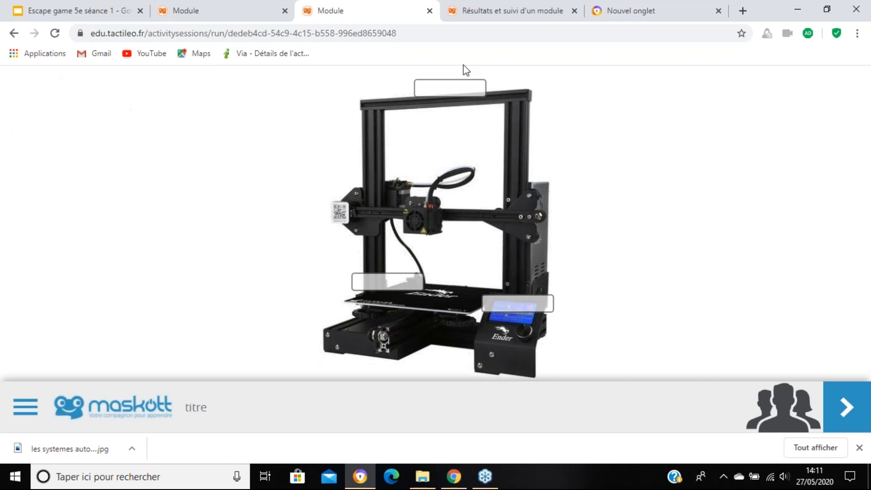
{"action": "type", "text": "Structure"}
{"action": "left_click", "coordinate": [852, 404]}
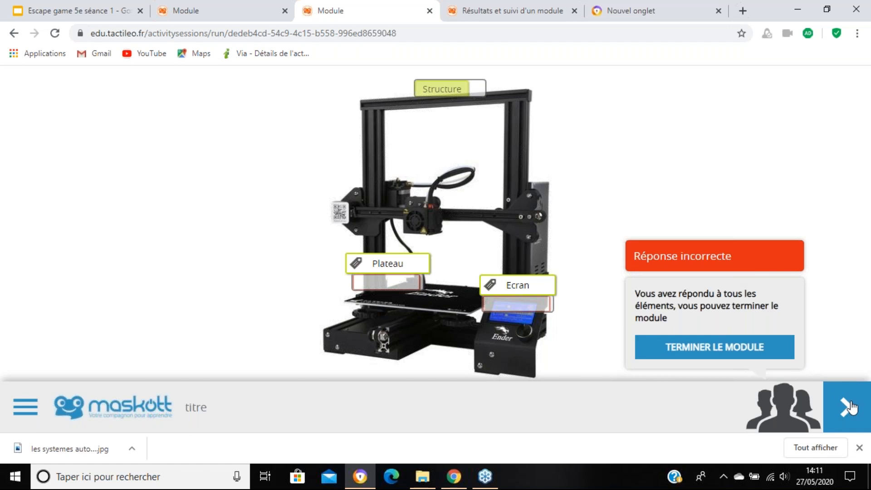
Step: Return to the module editor and duplicate the "libre" element
{"action": "left_click", "coordinate": [240, 9]}
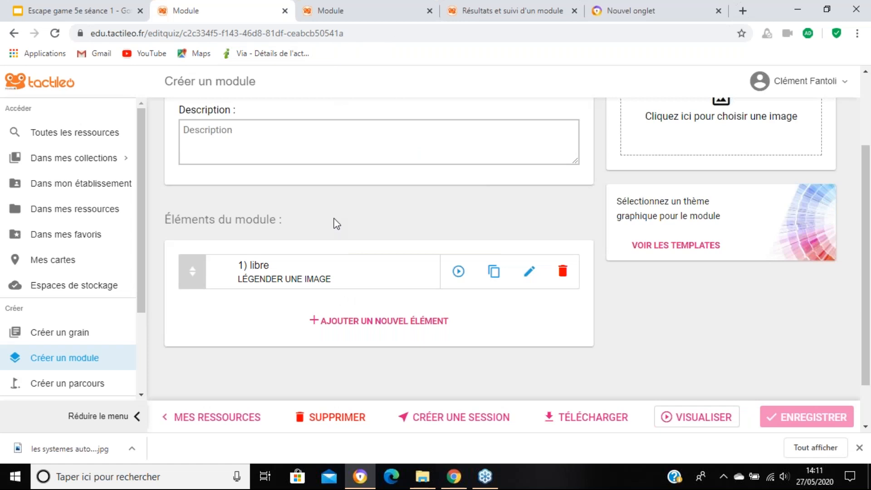
{"action": "left_click", "coordinate": [502, 283]}
{"action": "left_click", "coordinate": [494, 272]}
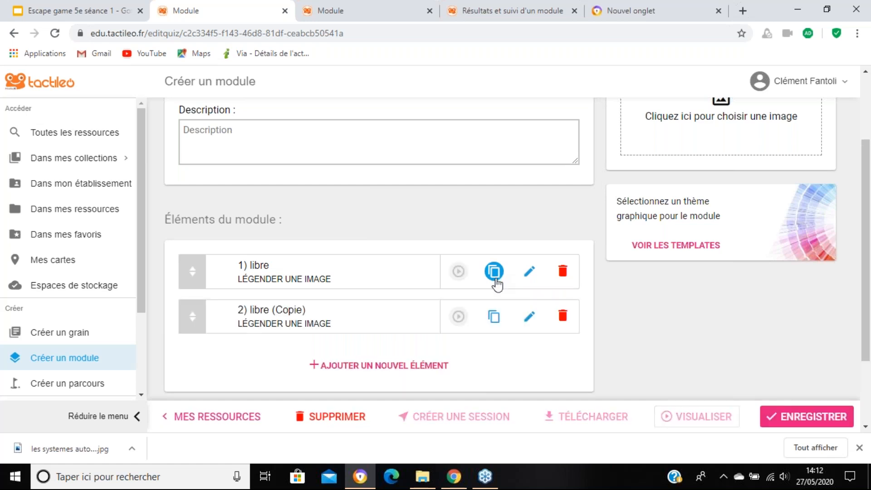
Step: Set the display type of the "libre (Copie)" element to "Glisser déposer" and save the module
{"action": "left_click", "coordinate": [529, 317]}
{"action": "scroll", "coordinate": [330, 260], "scroll_direction": "down", "scroll_amount": 1}
{"action": "scroll", "coordinate": [330, 264], "scroll_direction": "down", "scroll_amount": 7}
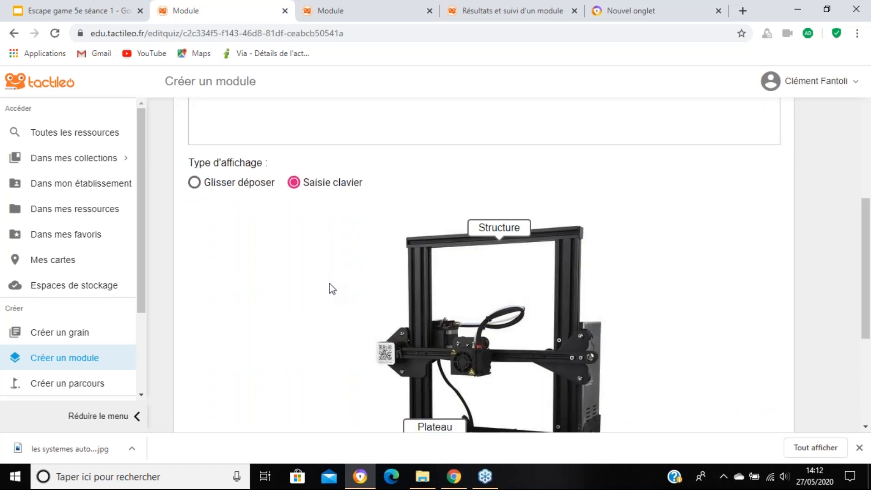
{"action": "left_click", "coordinate": [195, 119]}
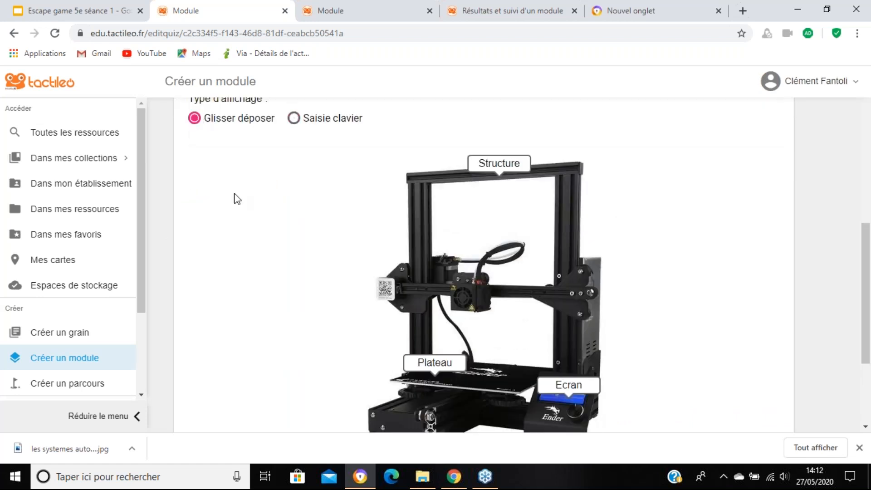
{"action": "scroll", "coordinate": [374, 285], "scroll_direction": "down", "scroll_amount": 1}
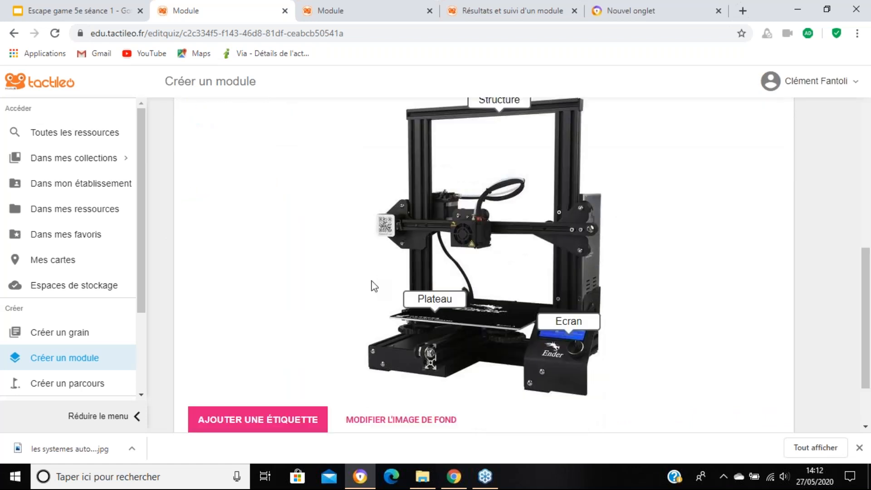
{"action": "scroll", "coordinate": [423, 304], "scroll_direction": "down", "scroll_amount": 2}
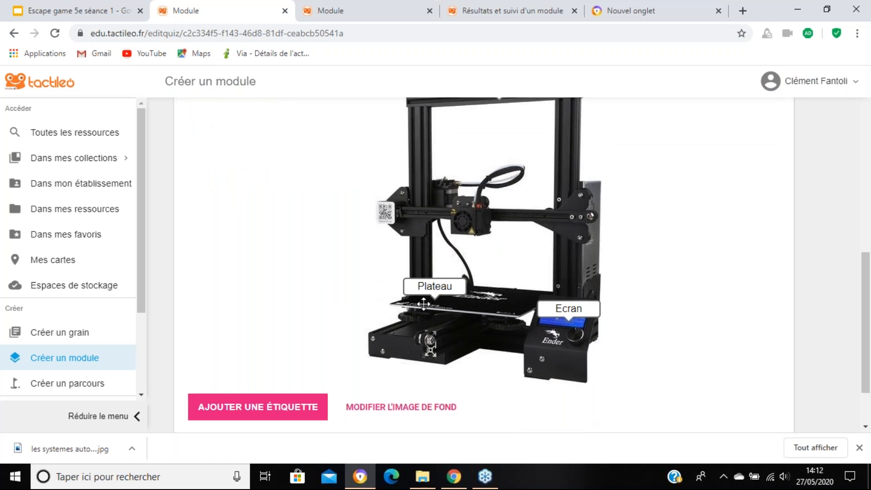
{"action": "left_click", "coordinate": [815, 416]}
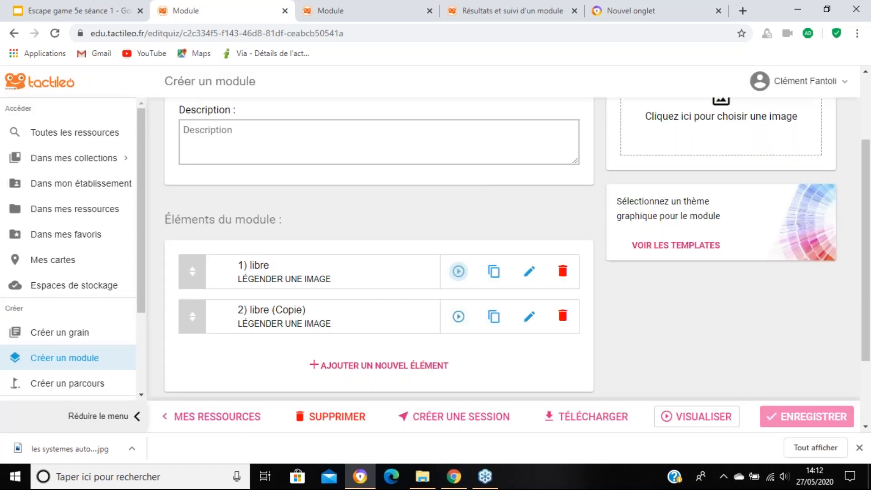
Step: Preview the copied element, place the Structure, Plateau and Ecran labels in their matching spots and finish the module
{"action": "left_click", "coordinate": [458, 271]}
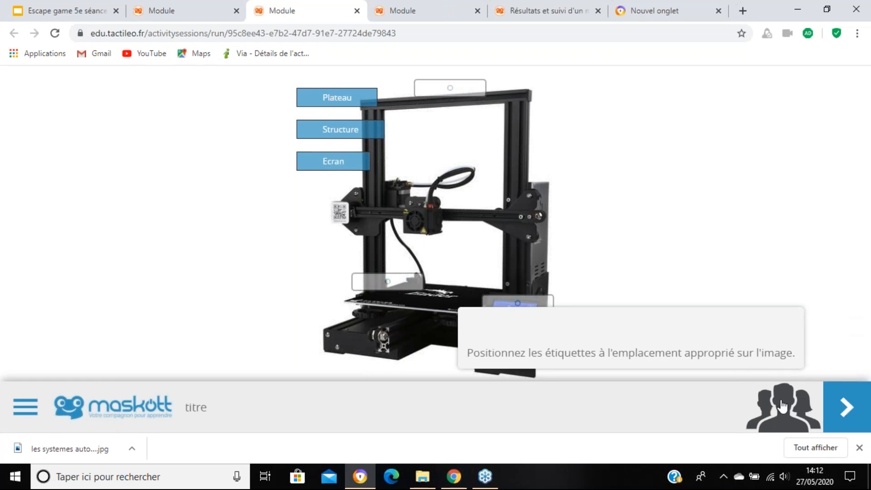
{"action": "left_click_drag", "start_coordinate": [367, 129], "coordinate": [463, 91]}
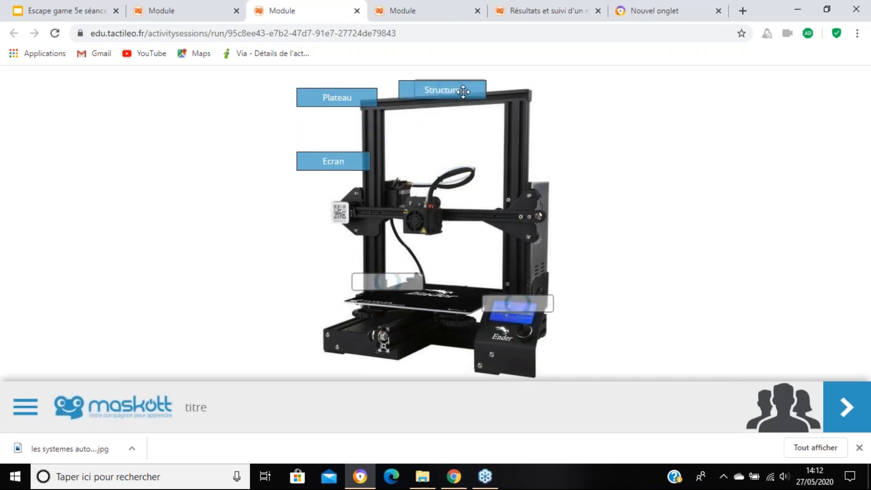
{"action": "left_click_drag", "start_coordinate": [358, 100], "coordinate": [410, 282]}
{"action": "left_click_drag", "start_coordinate": [379, 167], "coordinate": [540, 303]}
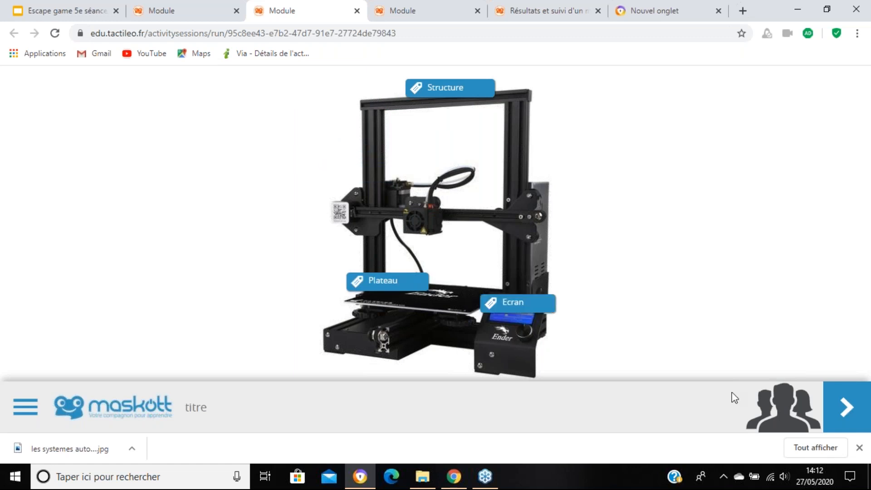
{"action": "left_click", "coordinate": [840, 406]}
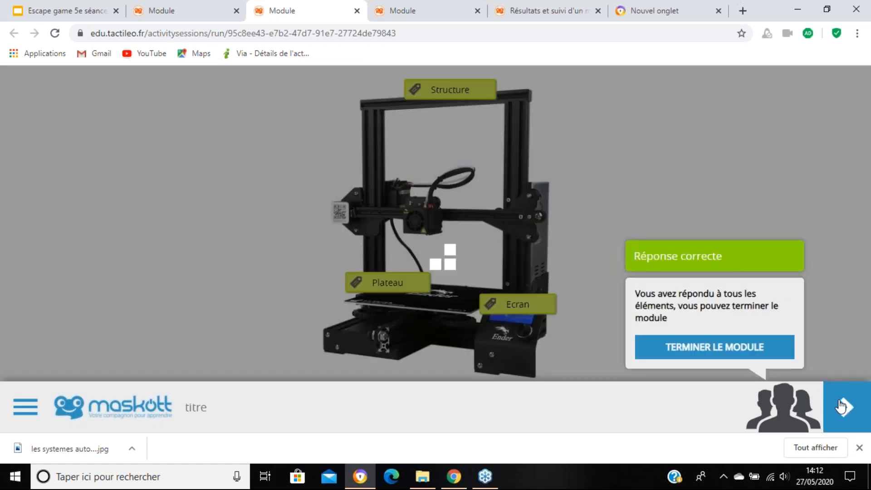
{"action": "left_click", "coordinate": [841, 406]}
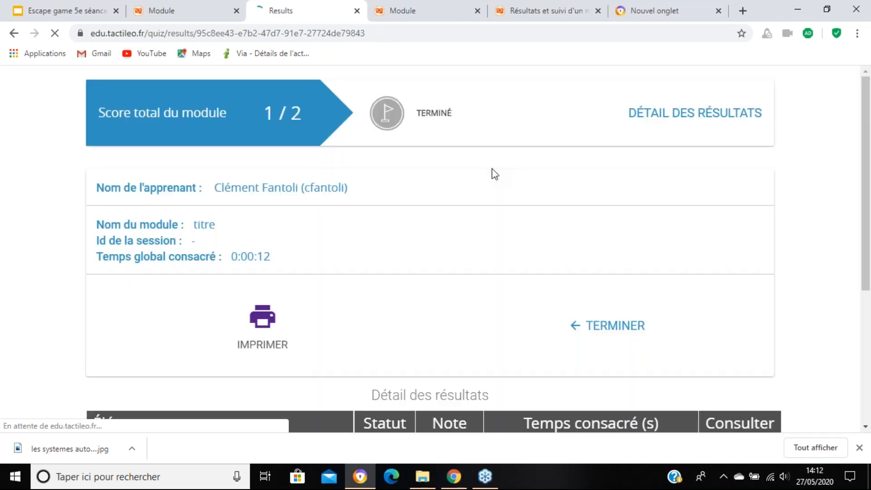
Step: Close both module preview tabs and return to the module editor
{"action": "left_click", "coordinate": [176, 14]}
{"action": "left_click", "coordinate": [357, 11]}
{"action": "left_click", "coordinate": [358, 10]}
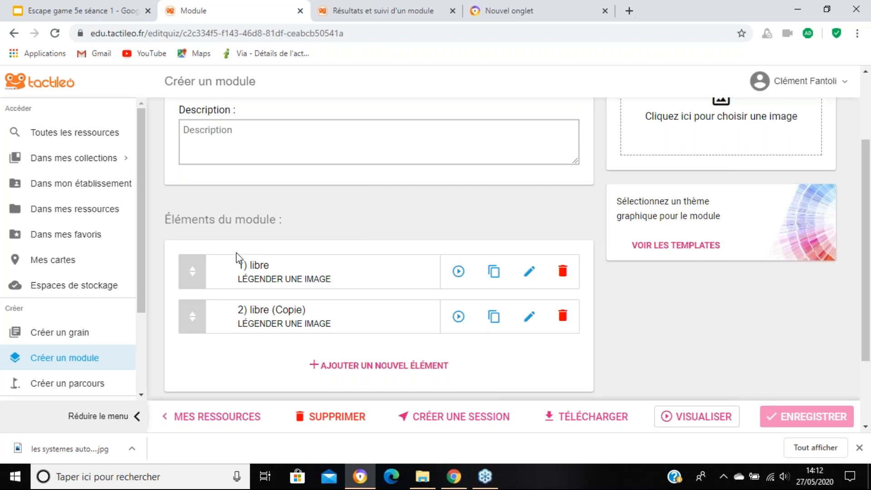
Step: Rename the "libre (Copie)" element as "reconnaissance" and save the module
{"action": "left_click", "coordinate": [529, 316]}
{"action": "left_click_drag", "start_coordinate": [246, 239], "coordinate": [172, 240]}
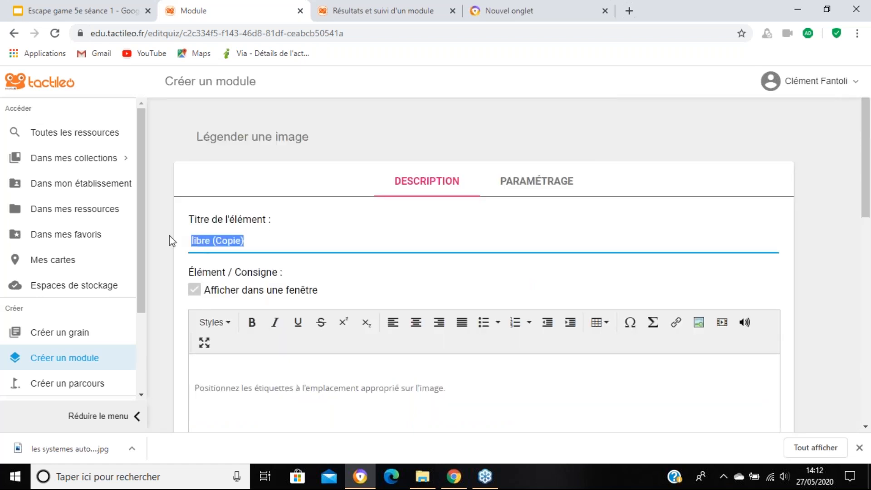
{"action": "type", "text": "reconnaissance"}
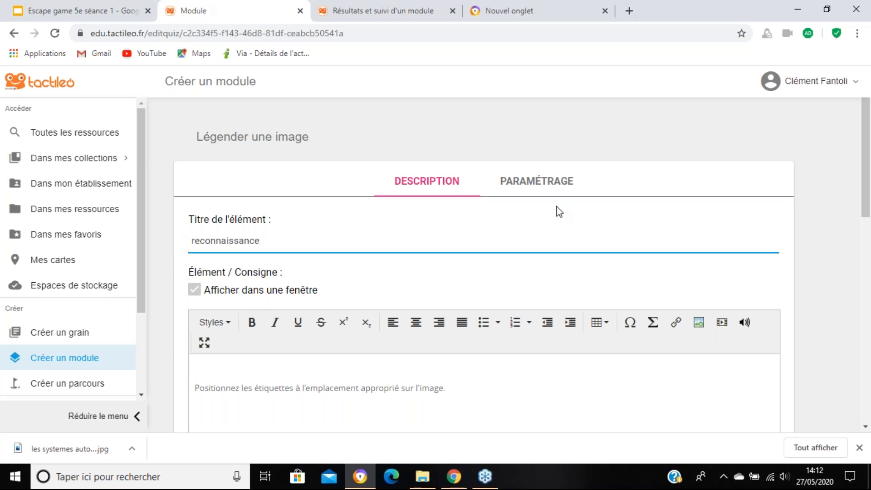
{"action": "scroll", "coordinate": [561, 210], "scroll_direction": "down", "scroll_amount": 1}
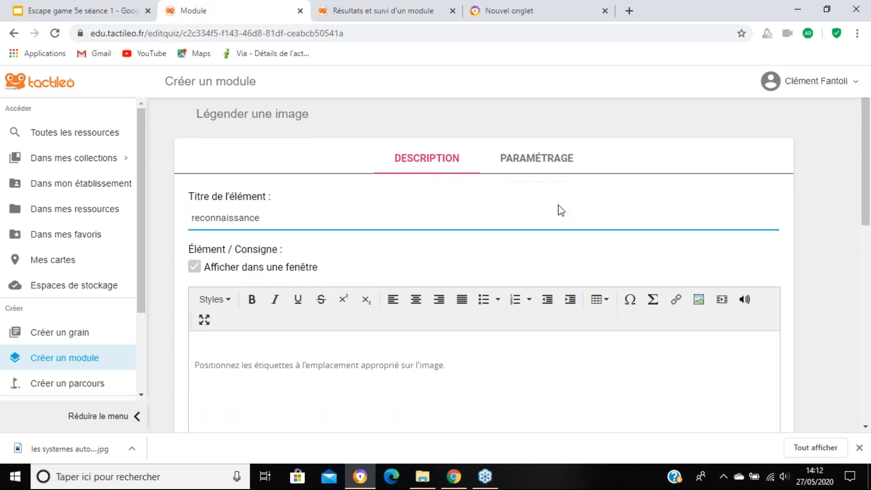
{"action": "scroll", "coordinate": [562, 210], "scroll_direction": "down", "scroll_amount": 2}
{"action": "scroll", "coordinate": [772, 385], "scroll_direction": "down", "scroll_amount": 8}
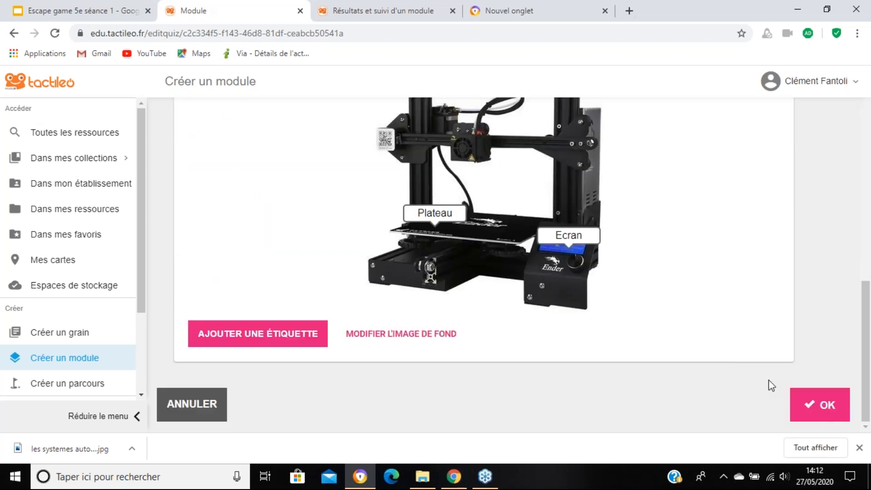
{"action": "left_click", "coordinate": [793, 419]}
{"action": "left_click", "coordinate": [793, 418]}
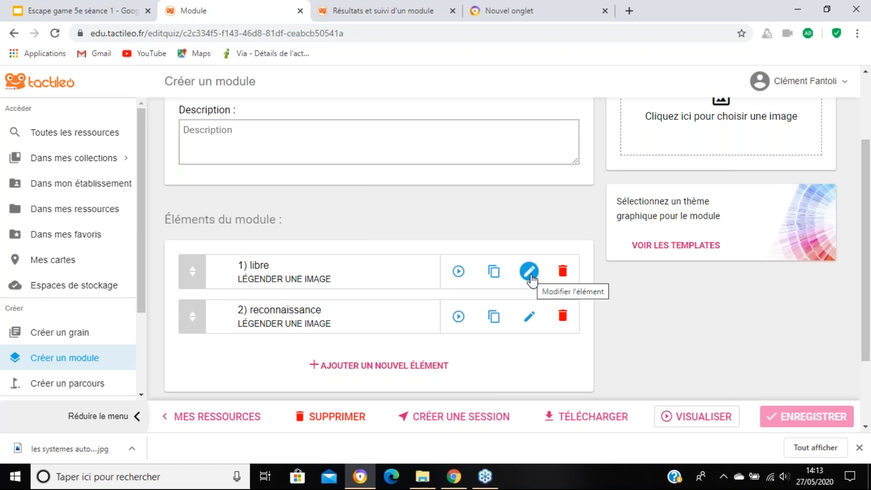
Step: Examine the evaluation, answer message and answer behaviour settings of the "libre" element, and return to the module
{"action": "left_click", "coordinate": [529, 273]}
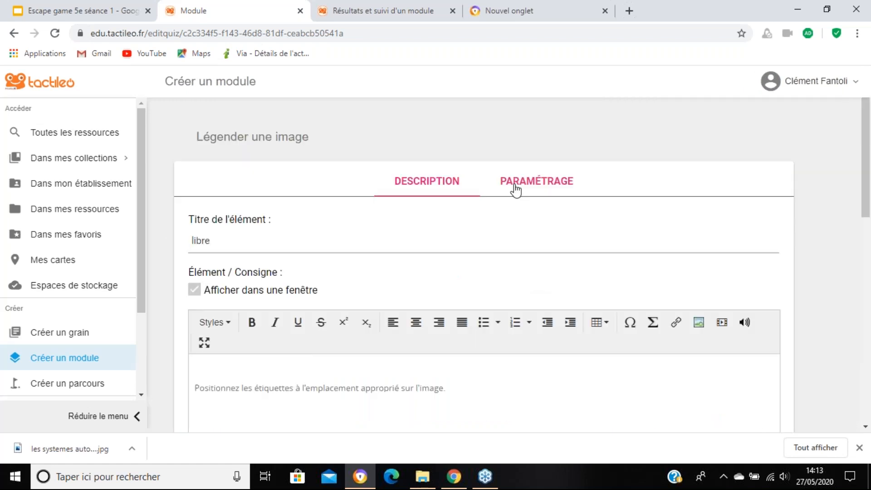
{"action": "left_click", "coordinate": [522, 183]}
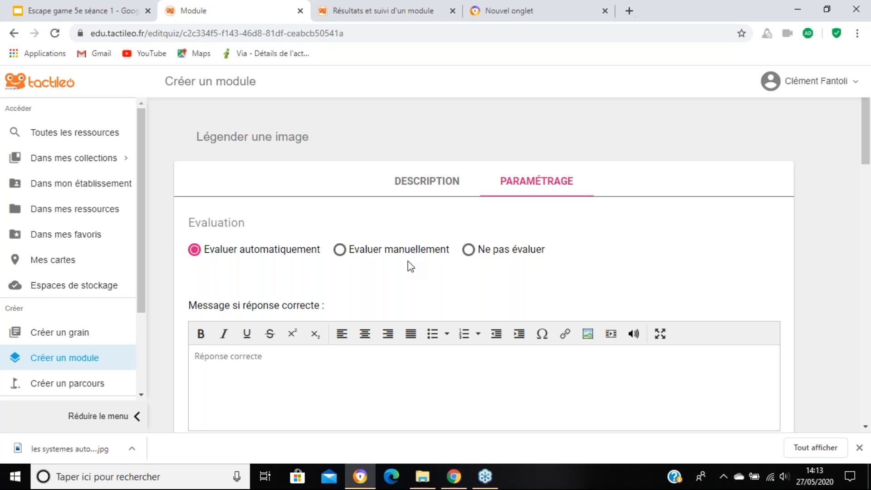
{"action": "scroll", "coordinate": [403, 268], "scroll_direction": "down", "scroll_amount": 4}
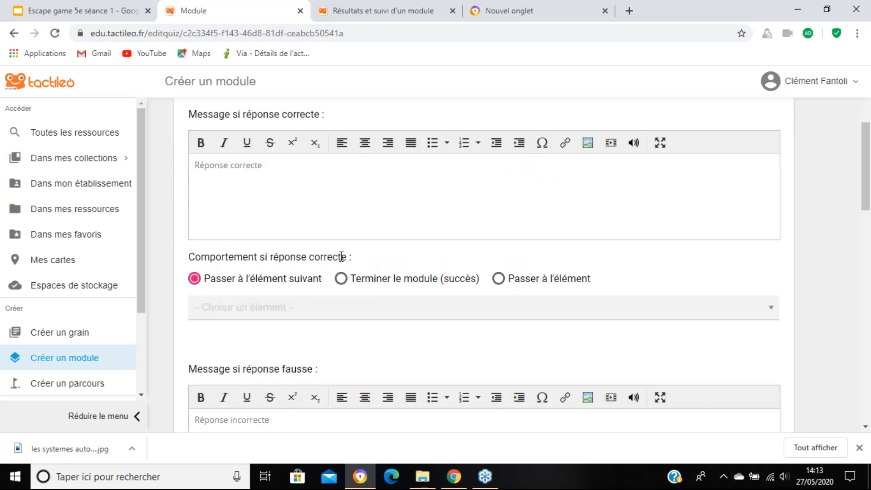
{"action": "scroll", "coordinate": [341, 256], "scroll_direction": "down", "scroll_amount": 1}
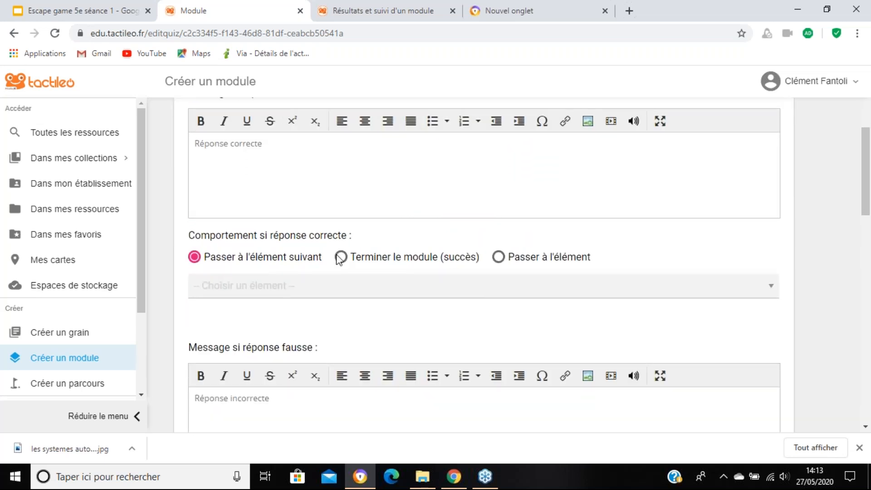
{"action": "scroll", "coordinate": [345, 245], "scroll_direction": "down", "scroll_amount": 2}
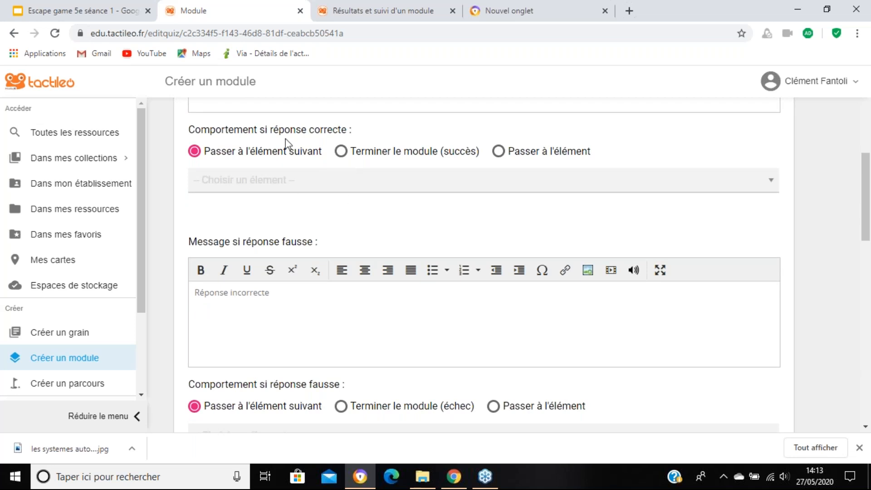
{"action": "scroll", "coordinate": [326, 274], "scroll_direction": "down", "scroll_amount": 1}
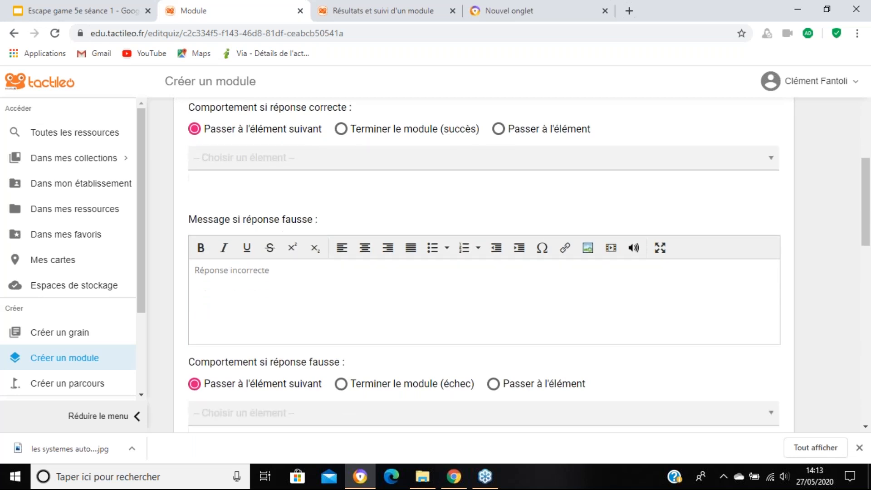
{"action": "scroll", "coordinate": [227, 222], "scroll_direction": "down", "scroll_amount": 2}
{"action": "scroll", "coordinate": [715, 283], "scroll_direction": "down", "scroll_amount": 1}
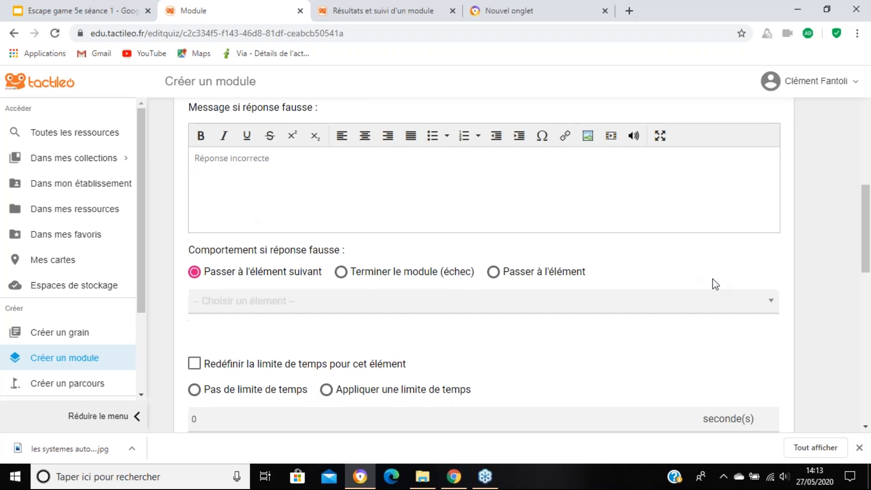
{"action": "scroll", "coordinate": [715, 288], "scroll_direction": "up", "scroll_amount": 10}
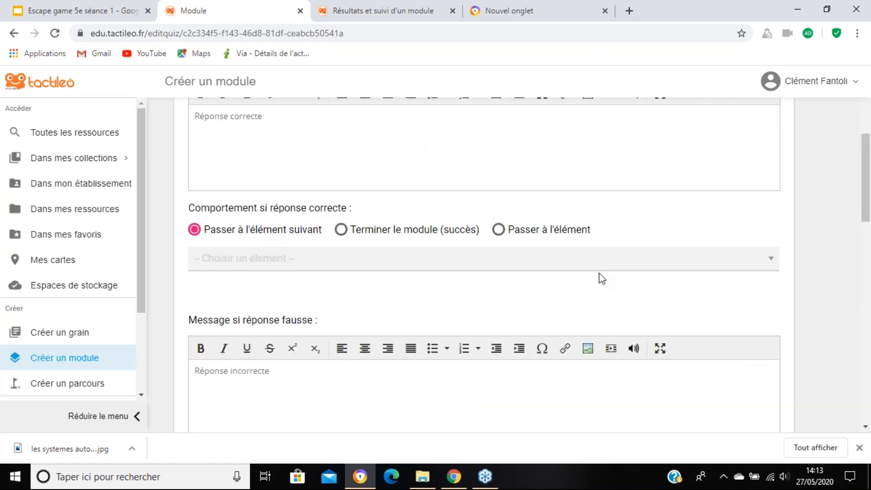
{"action": "scroll", "coordinate": [608, 282], "scroll_direction": "up", "scroll_amount": 10}
{"action": "scroll", "coordinate": [717, 268], "scroll_direction": "down", "scroll_amount": 4}
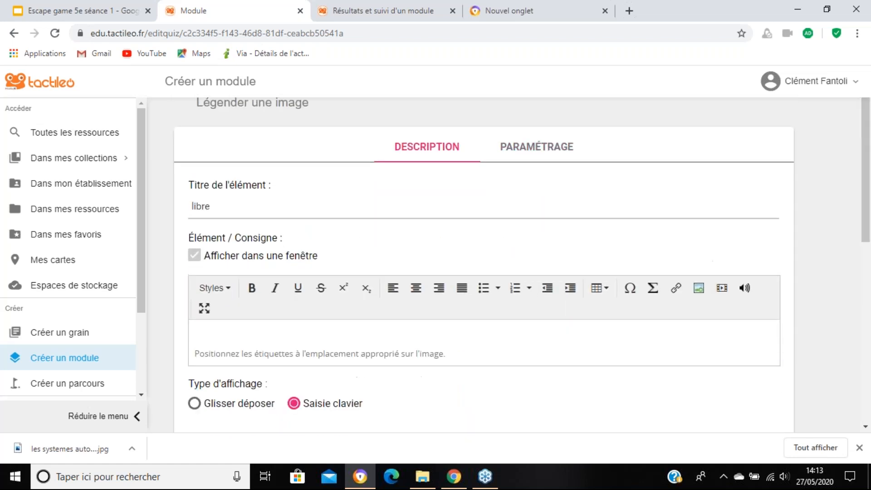
{"action": "scroll", "coordinate": [724, 285], "scroll_direction": "down", "scroll_amount": 5}
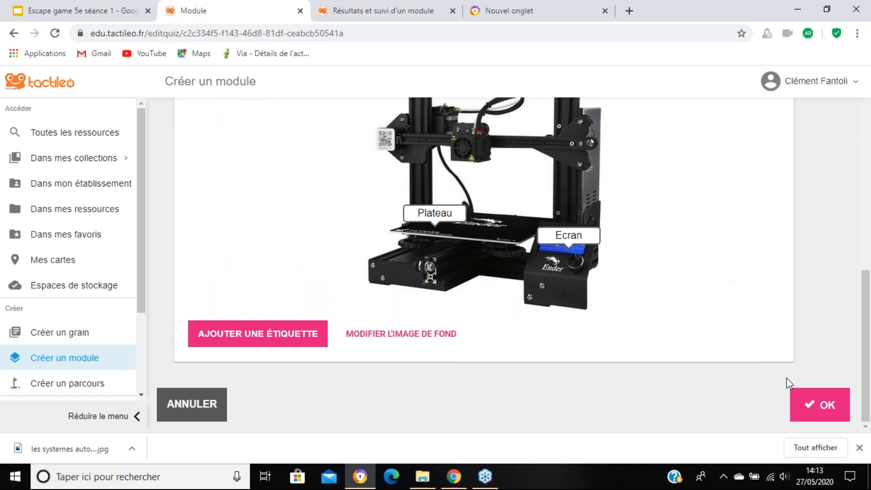
{"action": "left_click", "coordinate": [815, 405]}
Step: Add a "Page multimédia" element containing the text "information" and save the module
{"action": "left_click", "coordinate": [376, 368]}
{"action": "scroll", "coordinate": [379, 365], "scroll_direction": "down", "scroll_amount": 9}
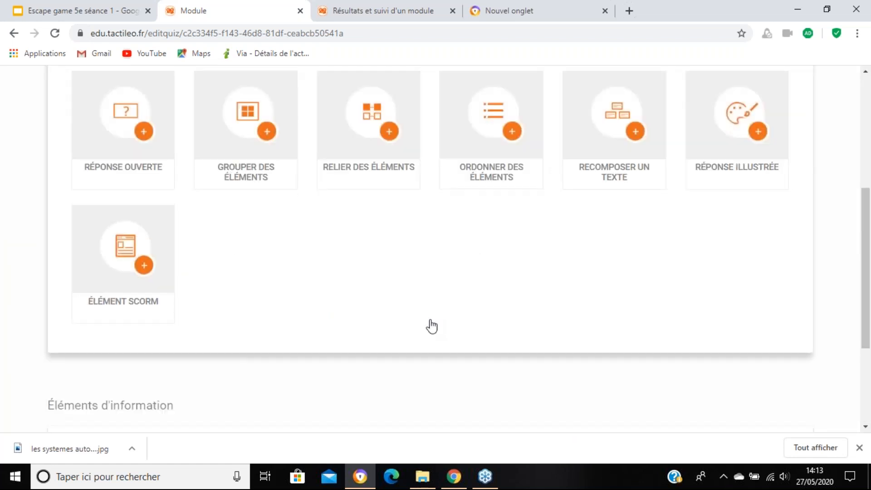
{"action": "left_click", "coordinate": [450, 355]}
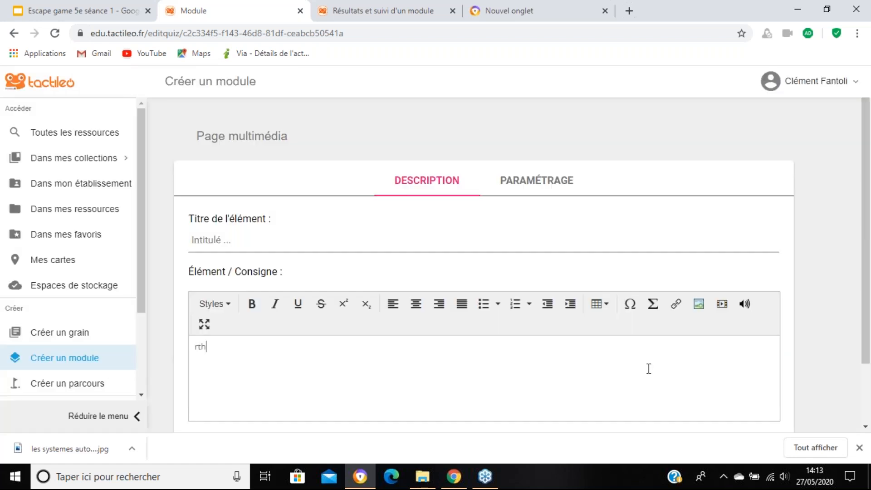
{"action": "type", "text": "information"}
{"action": "scroll", "coordinate": [671, 286], "scroll_direction": "down", "scroll_amount": 2}
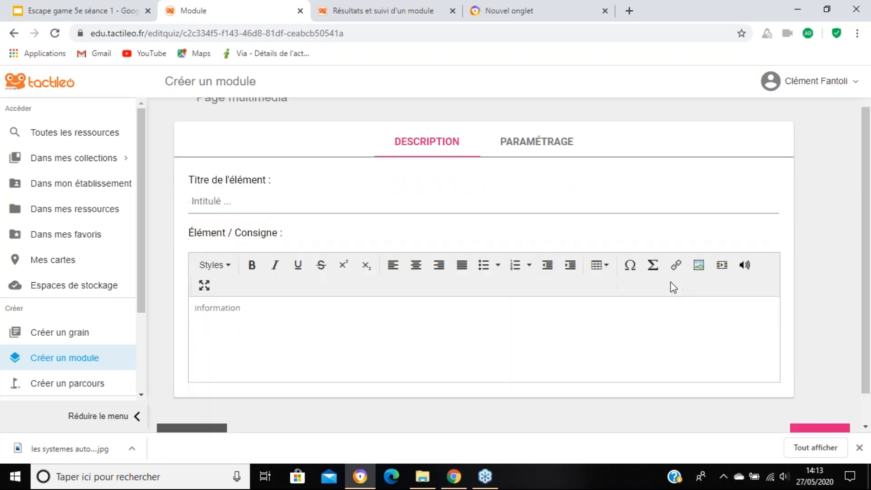
{"action": "left_click", "coordinate": [821, 406]}
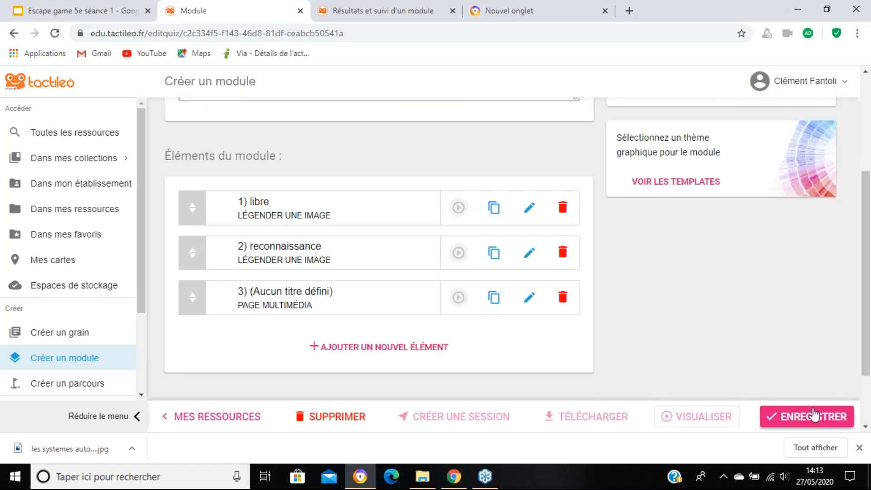
{"action": "left_click", "coordinate": [815, 414]}
Step: Set the "libre" element's correct-answer behaviour to "Passer à l'élément" with element 3 as the target
{"action": "left_click", "coordinate": [530, 211]}
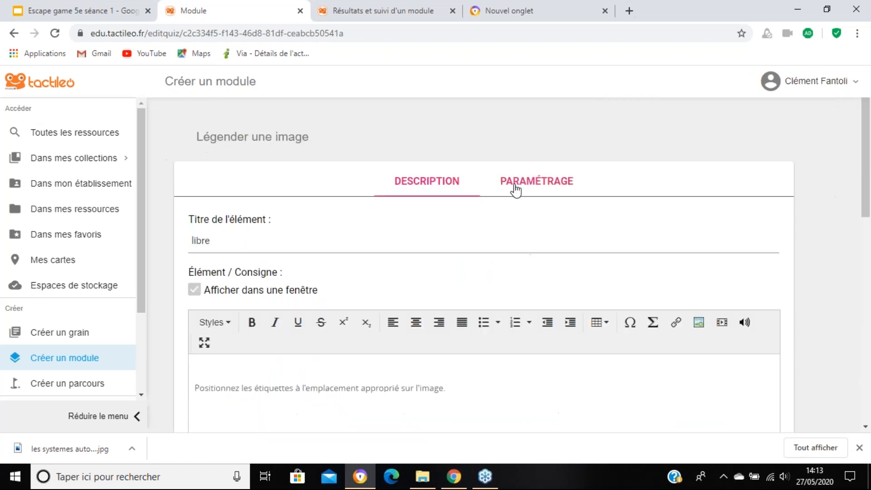
{"action": "left_click", "coordinate": [516, 189]}
{"action": "scroll", "coordinate": [315, 262], "scroll_direction": "down", "scroll_amount": 3}
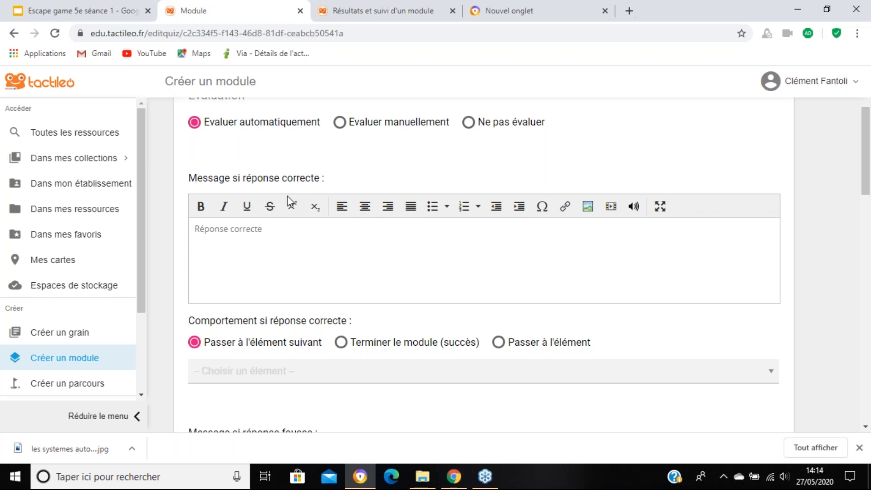
{"action": "scroll", "coordinate": [422, 352], "scroll_direction": "down", "scroll_amount": 2}
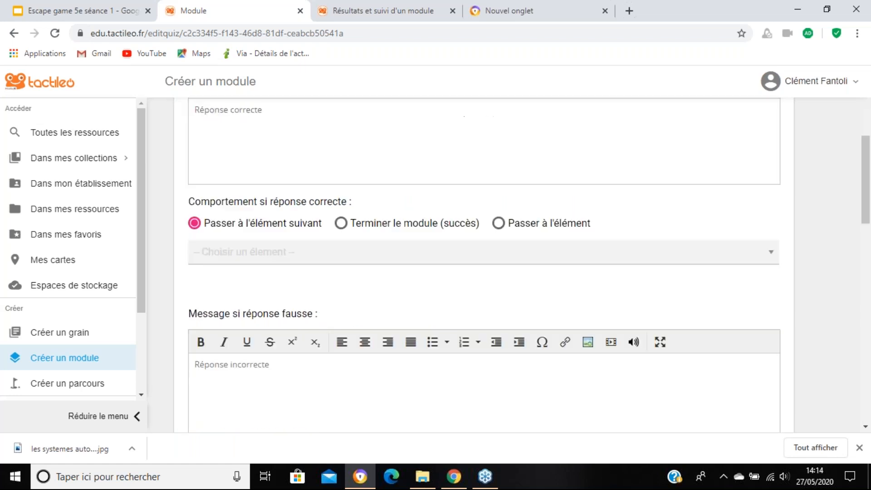
{"action": "scroll", "coordinate": [483, 272], "scroll_direction": "up", "scroll_amount": 3}
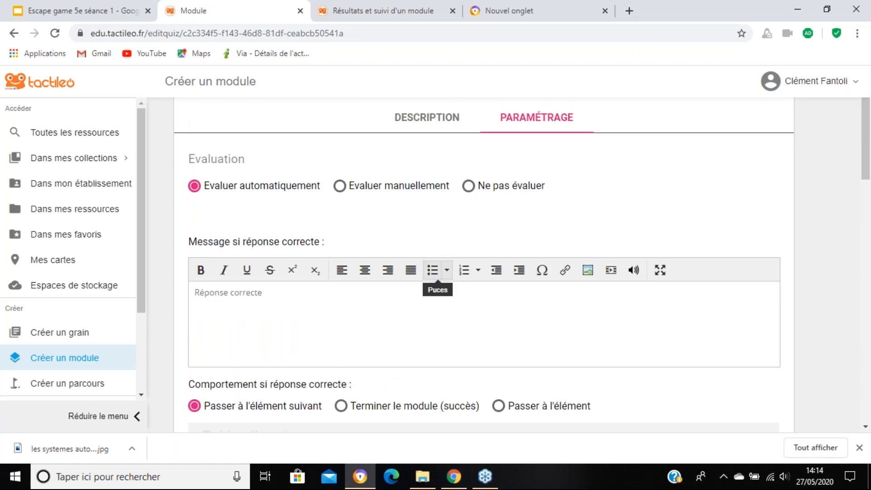
{"action": "scroll", "coordinate": [431, 272], "scroll_direction": "down", "scroll_amount": 2}
{"action": "left_click", "coordinate": [499, 278]}
{"action": "left_click", "coordinate": [354, 307]}
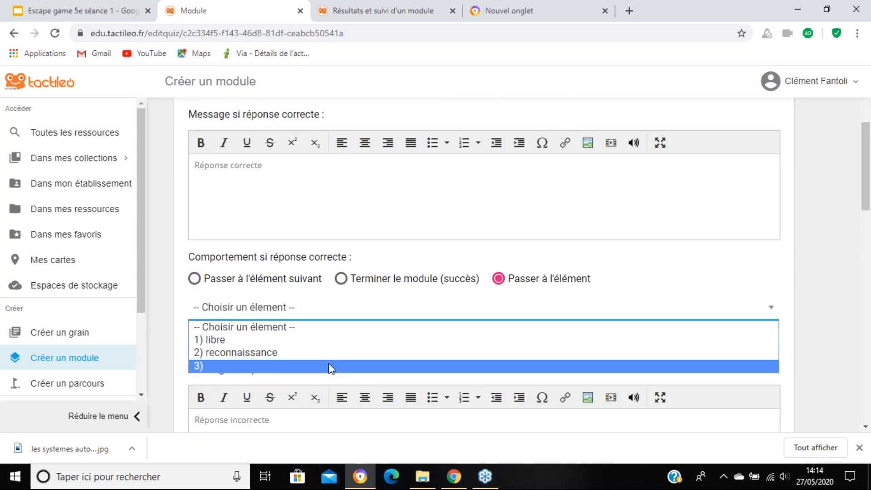
{"action": "left_click", "coordinate": [329, 365]}
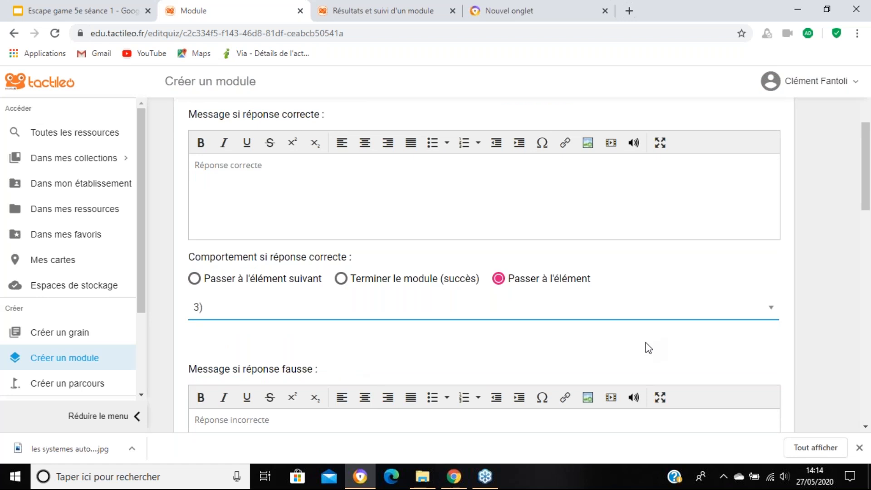
Step: Set the "libre" element's wrong-answer behaviour to "Passer à l'élément" with "2) reconnaissance" as the target, and save the module
{"action": "scroll", "coordinate": [646, 348], "scroll_direction": "down", "scroll_amount": 6}
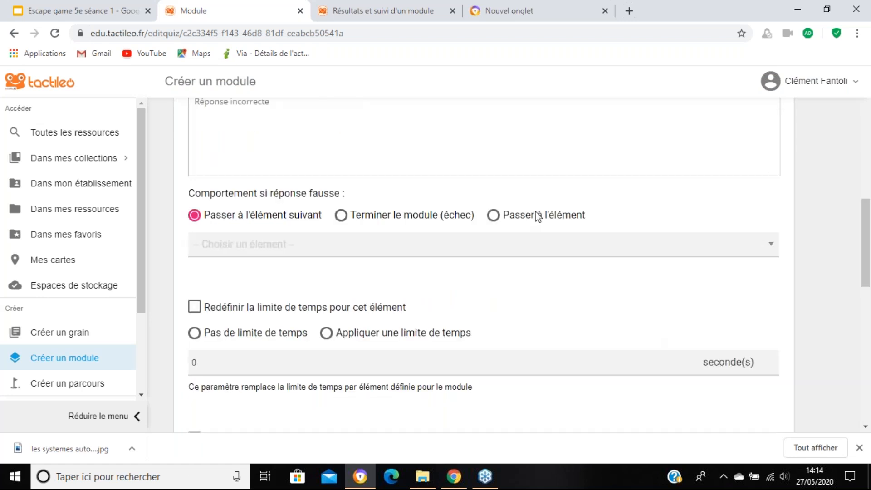
{"action": "left_click", "coordinate": [498, 216]}
{"action": "left_click", "coordinate": [496, 242]}
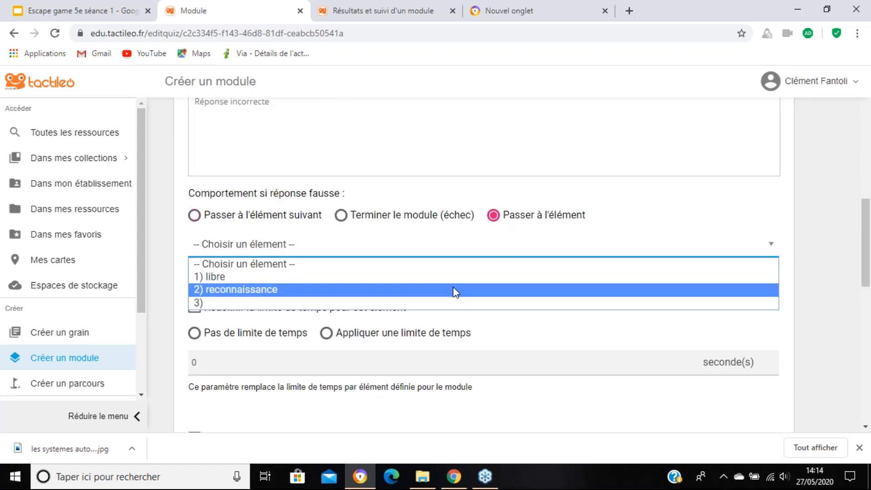
{"action": "left_click", "coordinate": [455, 290]}
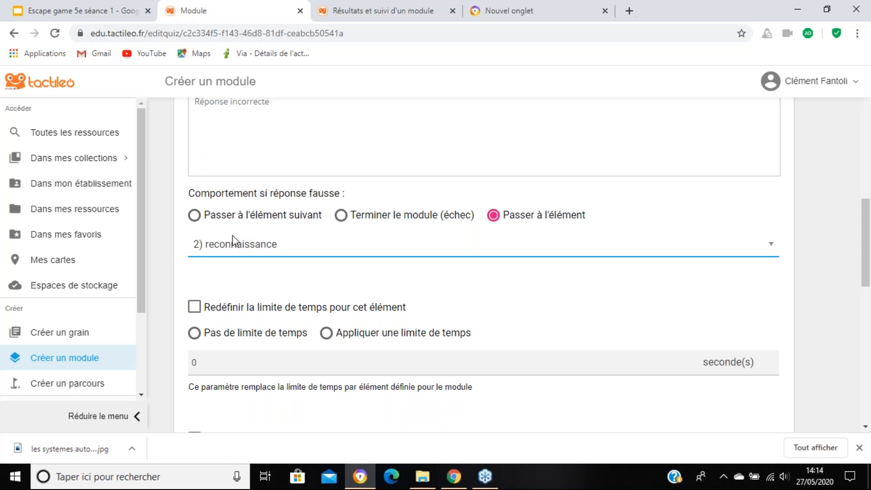
{"action": "scroll", "coordinate": [334, 246], "scroll_direction": "up", "scroll_amount": 1}
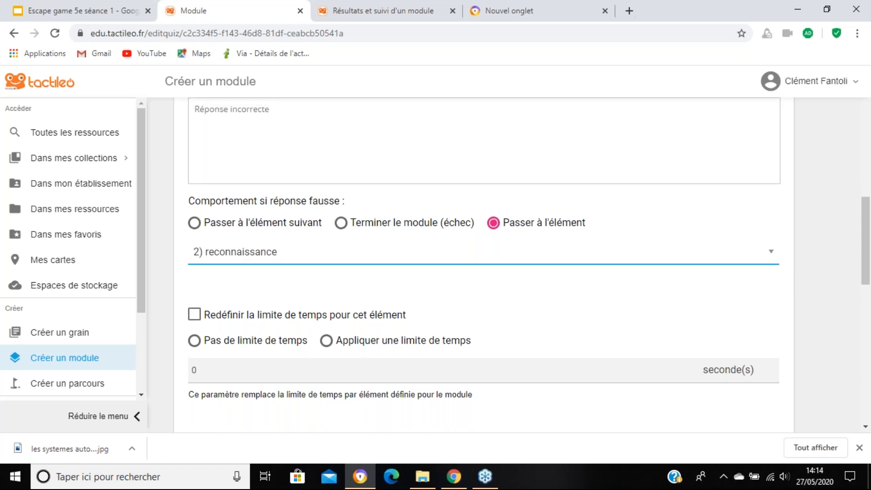
{"action": "scroll", "coordinate": [389, 289], "scroll_direction": "up", "scroll_amount": 1}
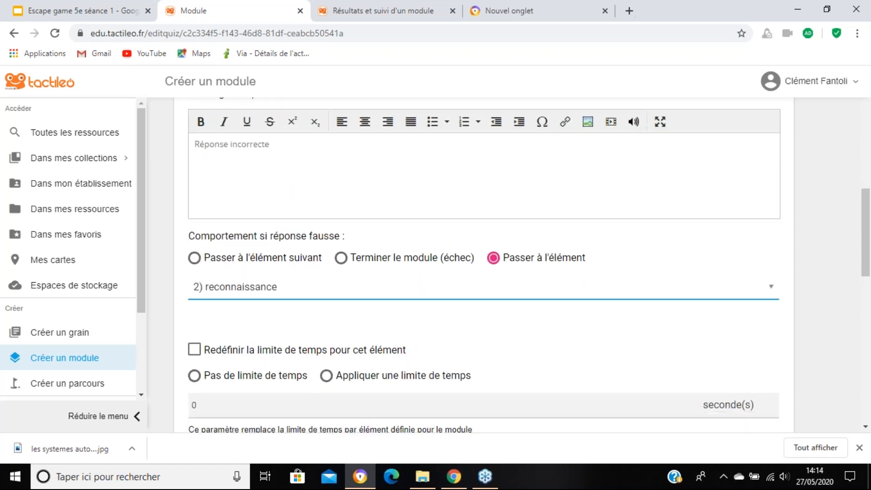
{"action": "scroll", "coordinate": [389, 289], "scroll_direction": "down", "scroll_amount": 1}
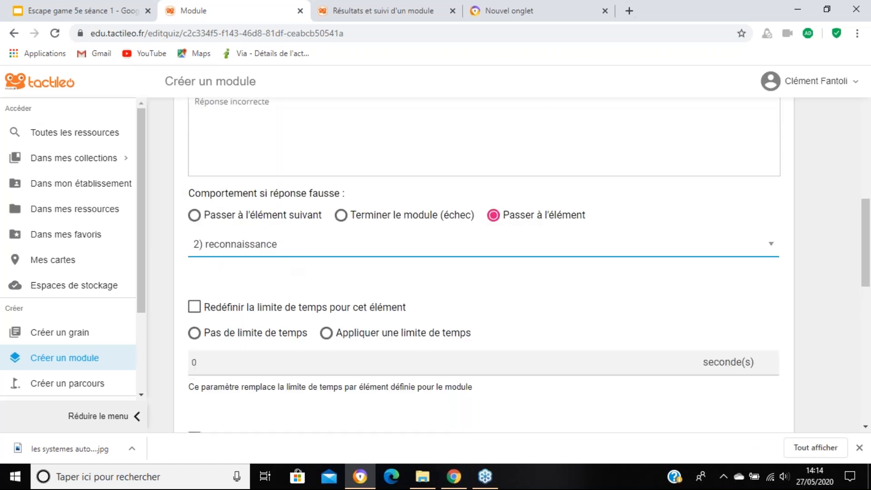
{"action": "scroll", "coordinate": [751, 310], "scroll_direction": "down", "scroll_amount": 5}
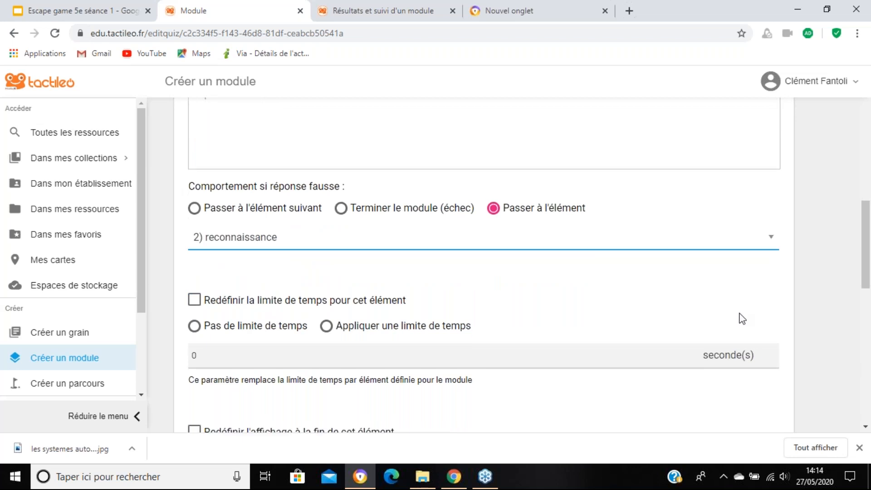
{"action": "scroll", "coordinate": [774, 414], "scroll_direction": "down", "scroll_amount": 4}
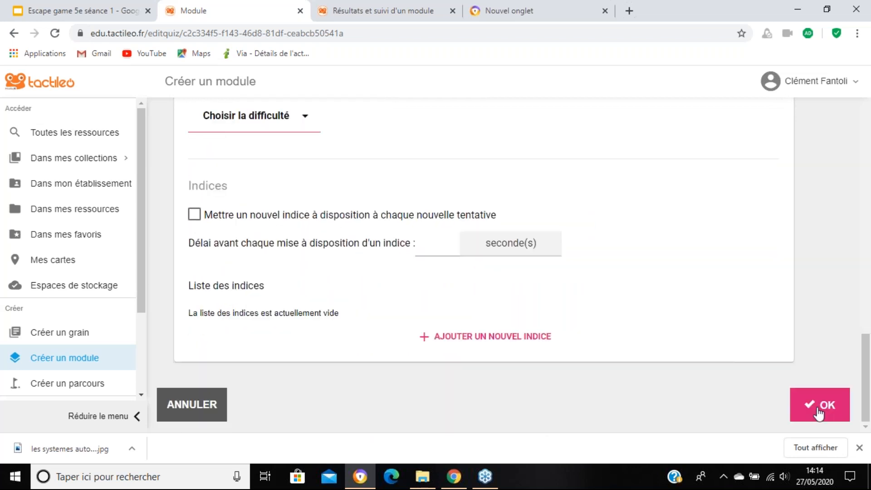
{"action": "left_click", "coordinate": [819, 413]}
{"action": "left_click", "coordinate": [812, 417]}
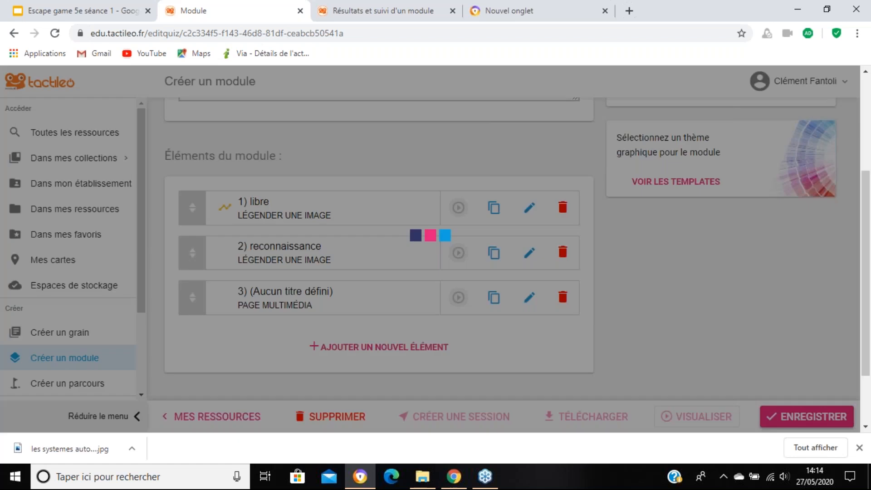
Step: Preview the "libre" element, enter incorrect text in the label fields and continue past the submitted answer
{"action": "left_click", "coordinate": [464, 209]}
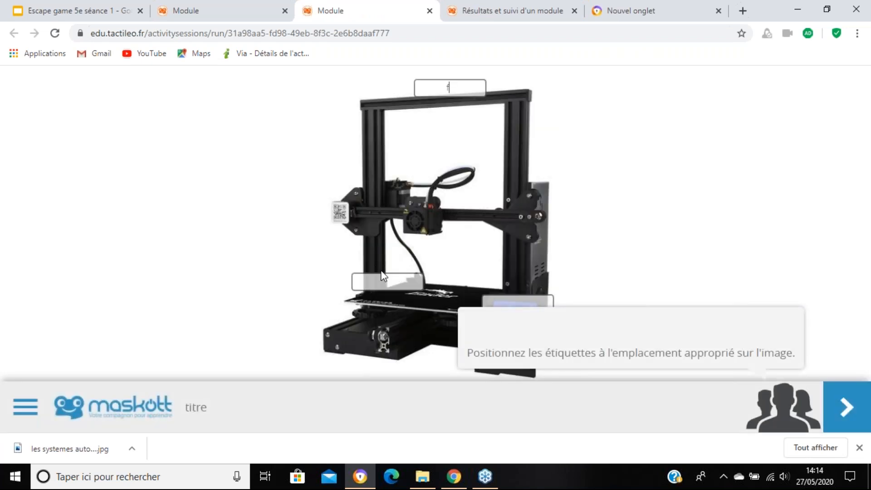
{"action": "double_click", "coordinate": [544, 298]}
{"action": "left_click", "coordinate": [770, 358]}
{"action": "left_click", "coordinate": [869, 406]}
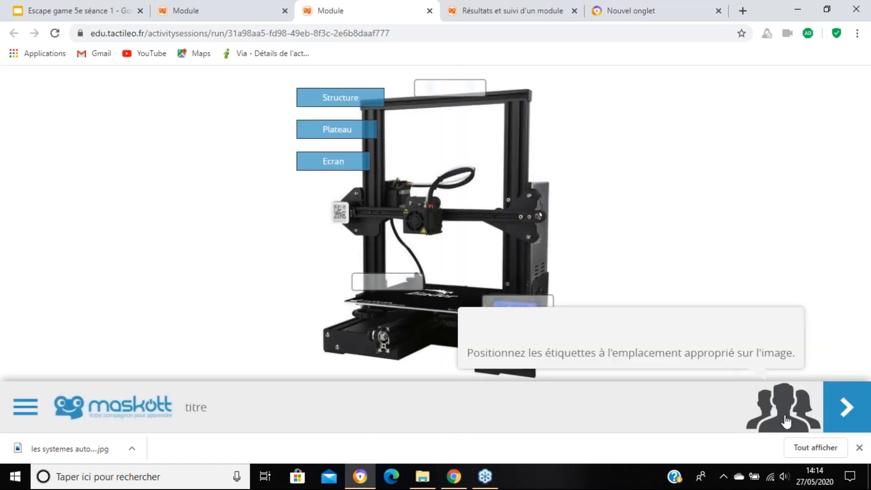
Step: Place the Structure, Plateau and Ecran labels in their matching spots on the printer picture and submit the answer
{"action": "left_click_drag", "start_coordinate": [357, 99], "coordinate": [447, 90]}
{"action": "left_click_drag", "start_coordinate": [343, 130], "coordinate": [413, 288]}
{"action": "left_click_drag", "start_coordinate": [334, 161], "coordinate": [507, 312]}
{"action": "left_click", "coordinate": [846, 411]}
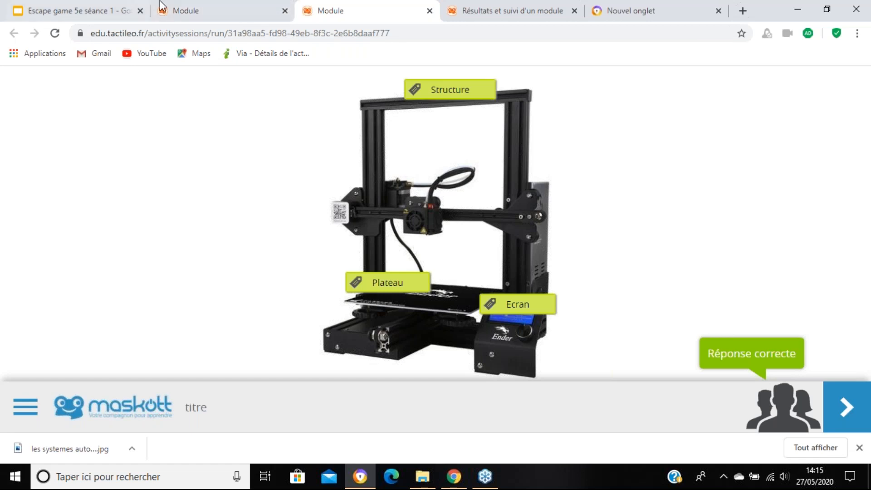
Step: Preview the "libre" element, fill its label fields with "structure", "plateau" and "Ecran", and submit the answer
{"action": "left_click", "coordinate": [206, 6]}
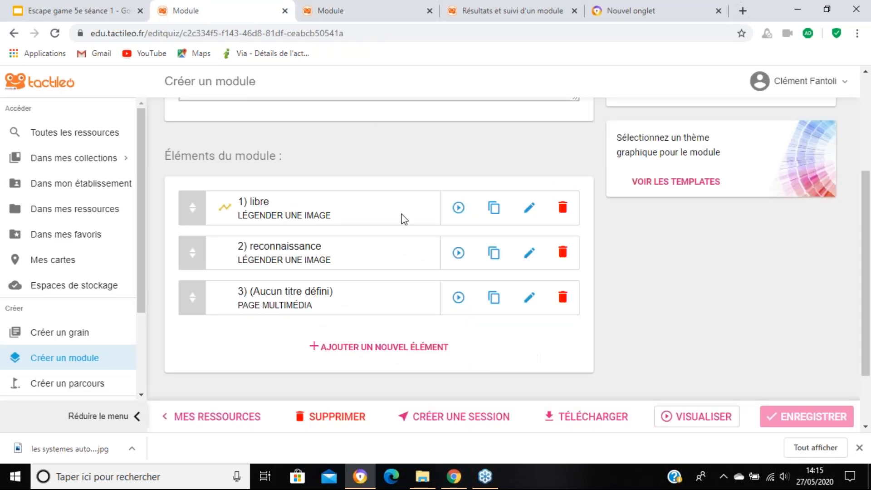
{"action": "left_click", "coordinate": [458, 209]}
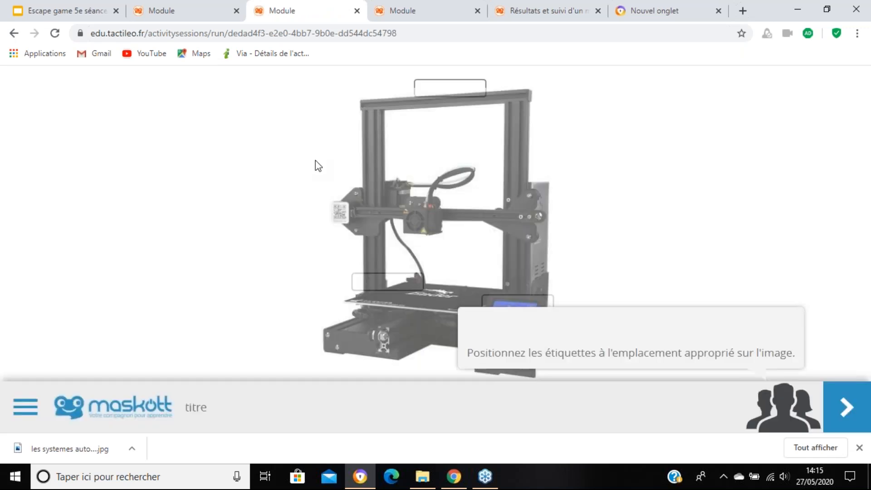
{"action": "left_click", "coordinate": [458, 85]}
{"action": "type", "text": "structure"}
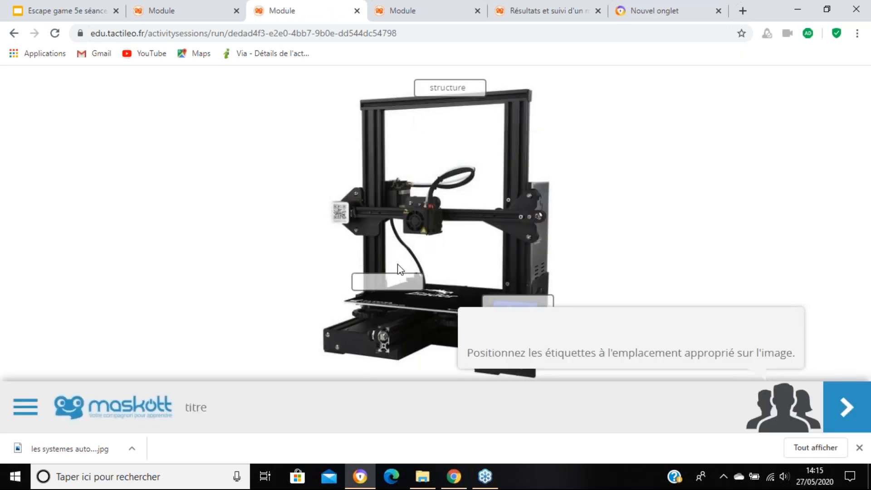
{"action": "left_click", "coordinate": [392, 281]}
{"action": "type", "text": "plateau"}
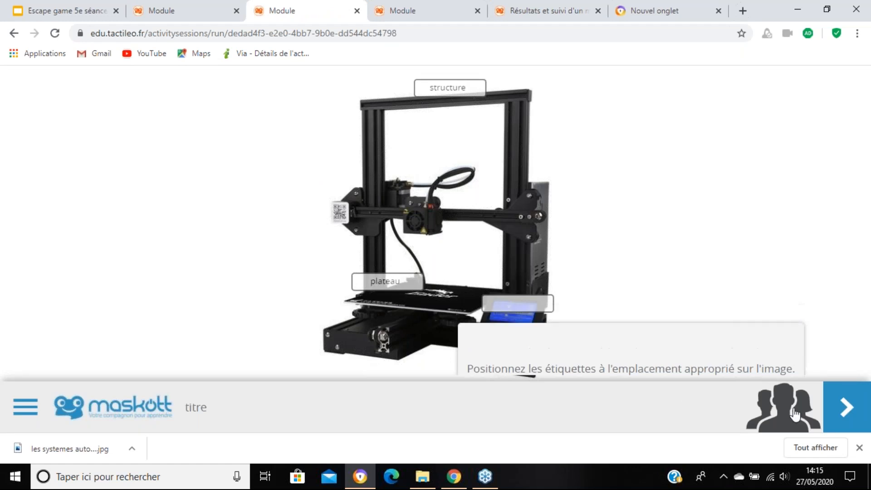
{"action": "left_click", "coordinate": [516, 305]}
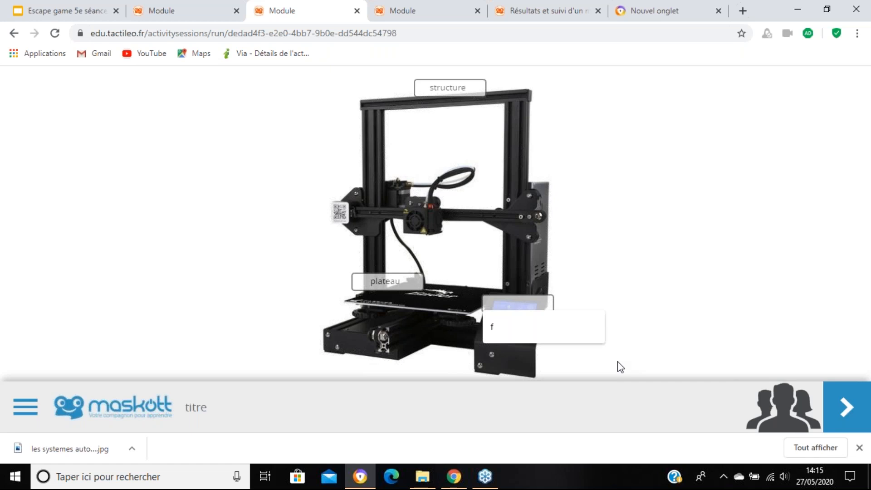
{"action": "type", "text": "Ecran"}
{"action": "left_click", "coordinate": [841, 399]}
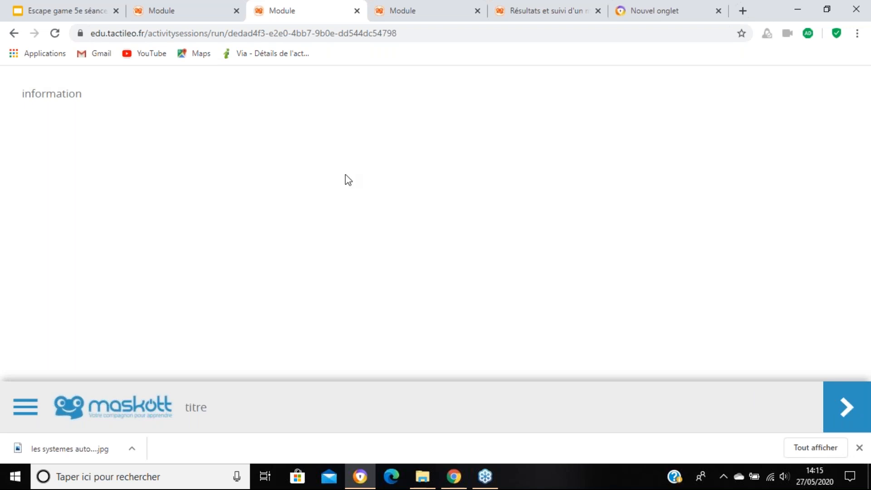
Step: Add a new hint to the "libre" element's settings and set the delay before each hint to 5 seconds
{"action": "left_click", "coordinate": [207, 7]}
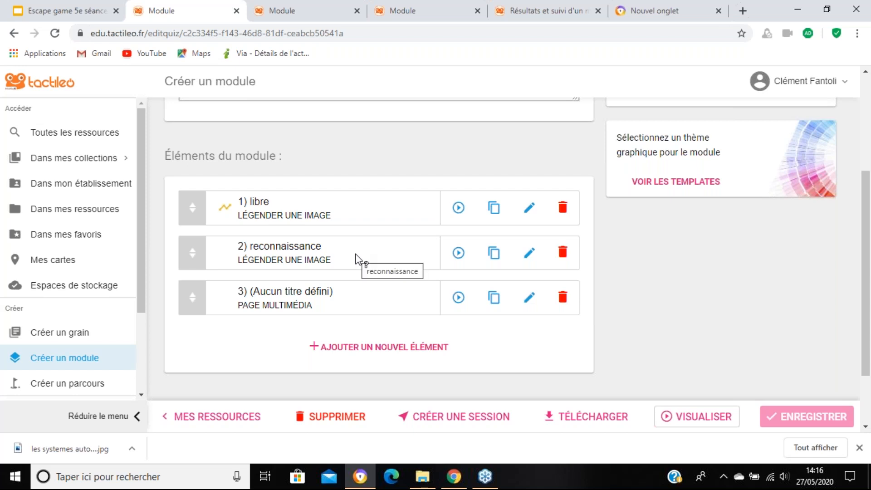
{"action": "left_click", "coordinate": [529, 208]}
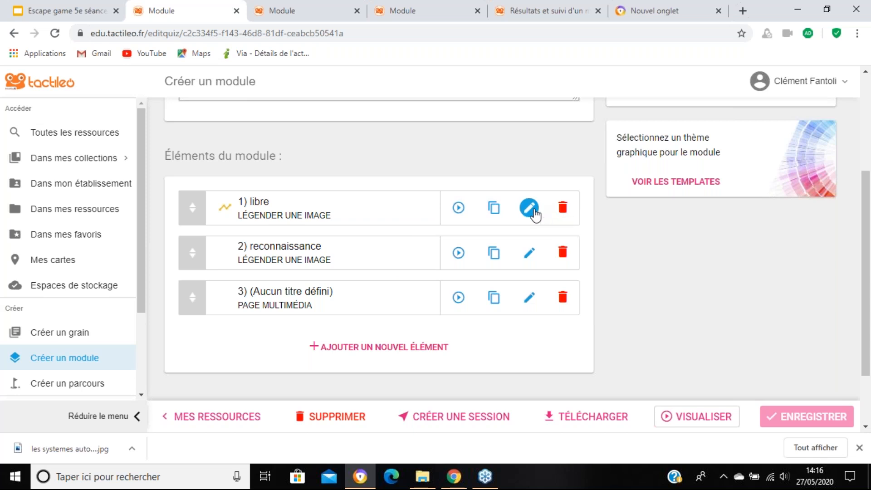
{"action": "left_click", "coordinate": [537, 181]}
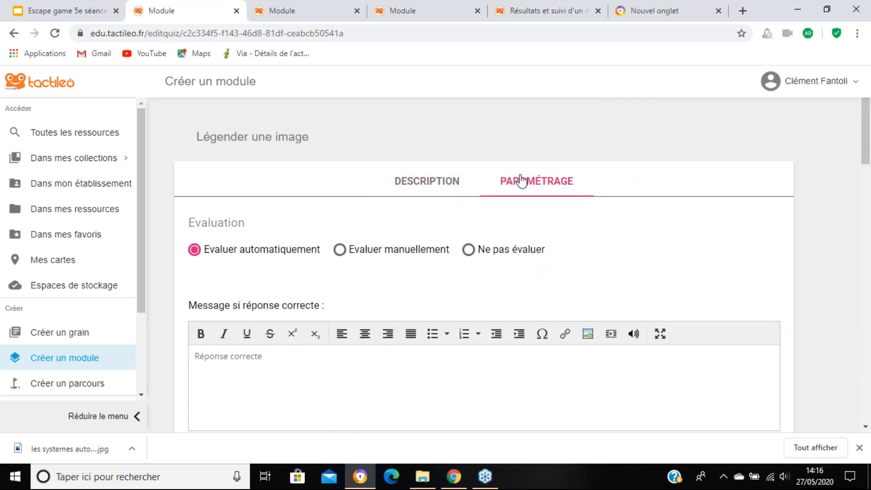
{"action": "scroll", "coordinate": [530, 195], "scroll_direction": "down", "scroll_amount": 10}
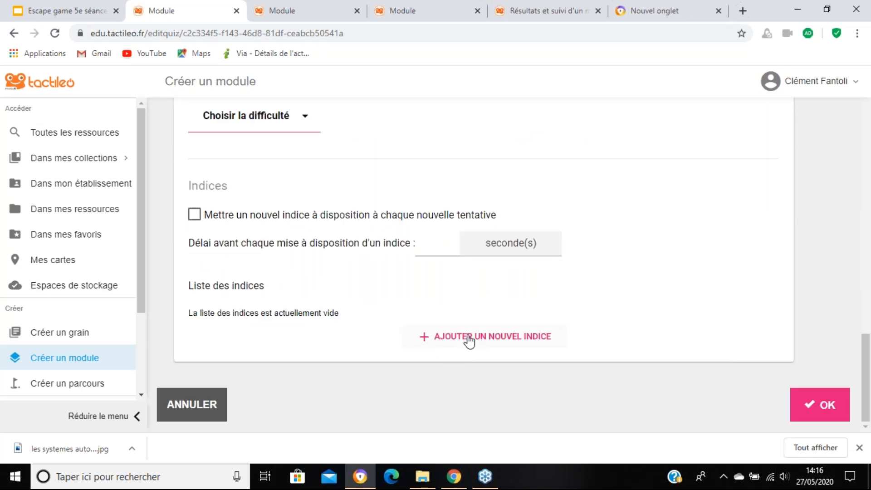
{"action": "left_click", "coordinate": [469, 340]}
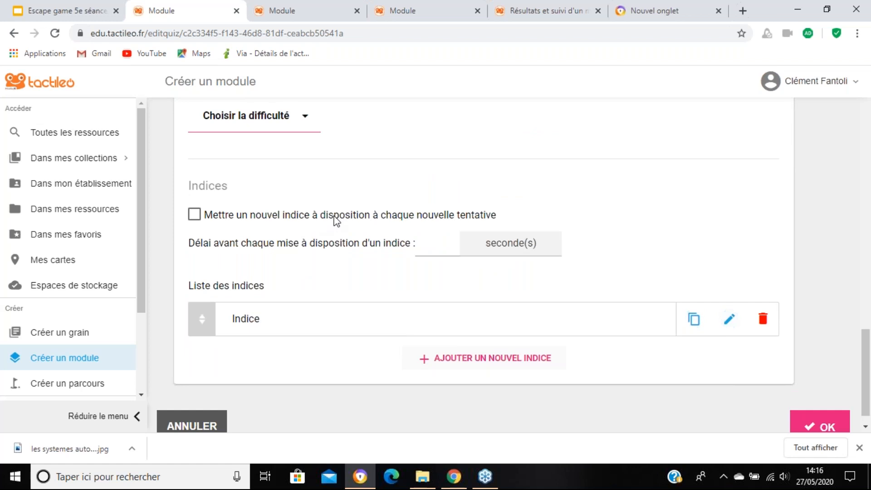
{"action": "left_click", "coordinate": [423, 241]}
{"action": "type", "text": "5"}
{"action": "left_click", "coordinate": [716, 227]}
Step: Give the new hint the title "indice" and the text "indice", confirm the element and save the module
{"action": "left_click", "coordinate": [733, 326]}
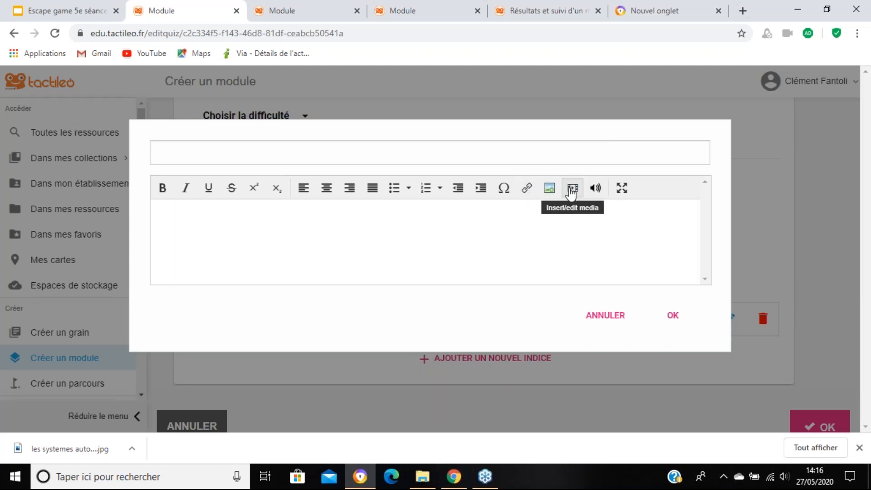
{"action": "left_click", "coordinate": [383, 152]}
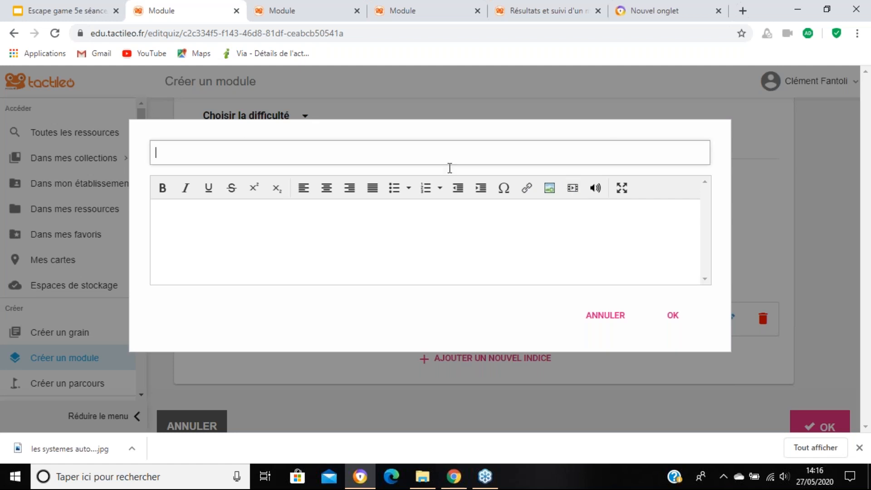
{"action": "type", "text": "indice"}
{"action": "left_click", "coordinate": [513, 238]}
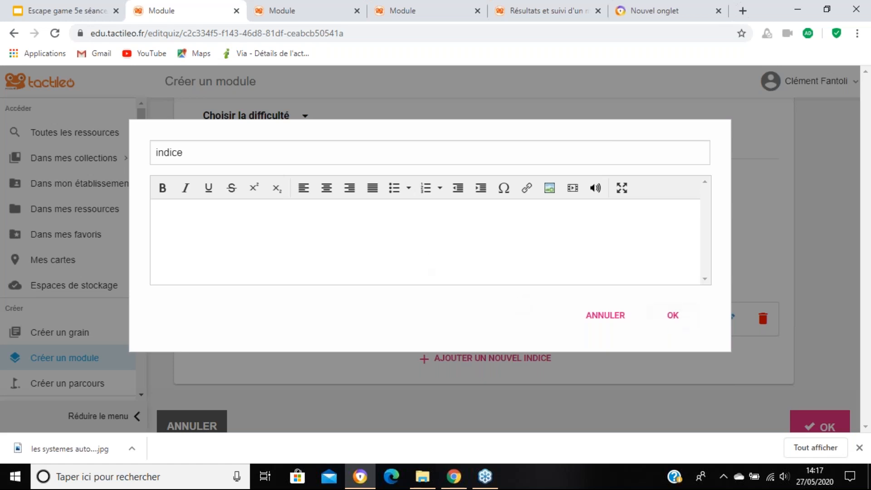
{"action": "type", "text": "indice"}
{"action": "left_click", "coordinate": [673, 316]}
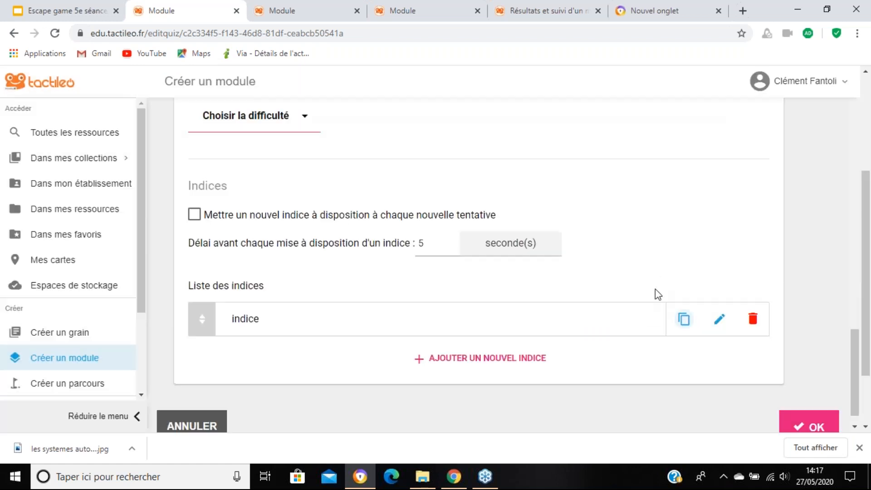
{"action": "left_click", "coordinate": [797, 427]}
{"action": "left_click", "coordinate": [795, 422]}
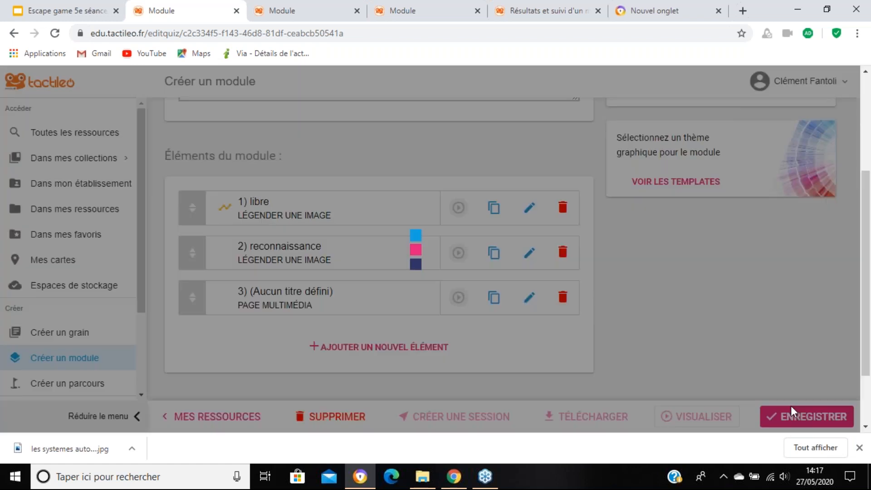
Step: Preview the "libre" element, wait for the hint to become available, view it and close it
{"action": "left_click", "coordinate": [459, 208]}
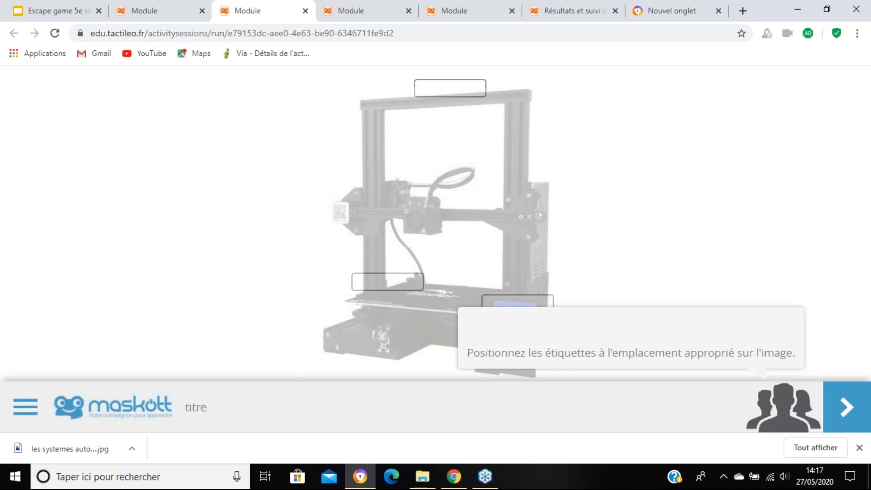
{"action": "left_click", "coordinate": [443, 90]}
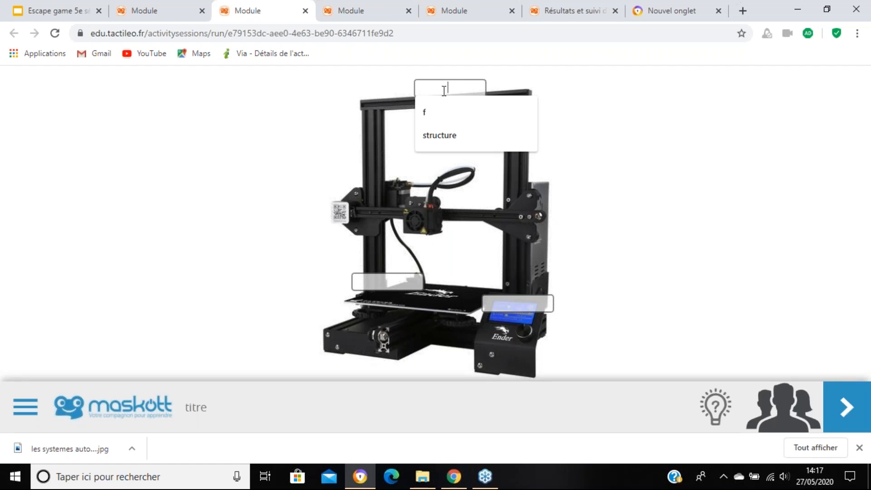
{"action": "left_click", "coordinate": [722, 409]}
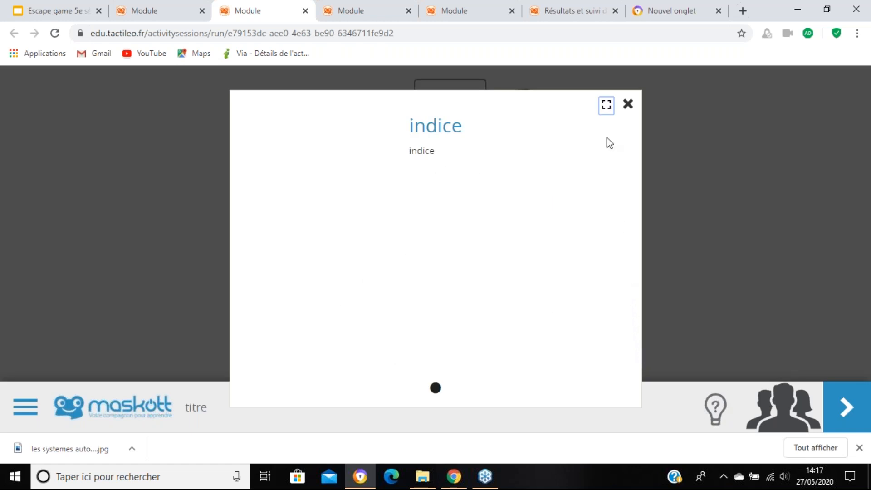
{"action": "left_click", "coordinate": [628, 106]}
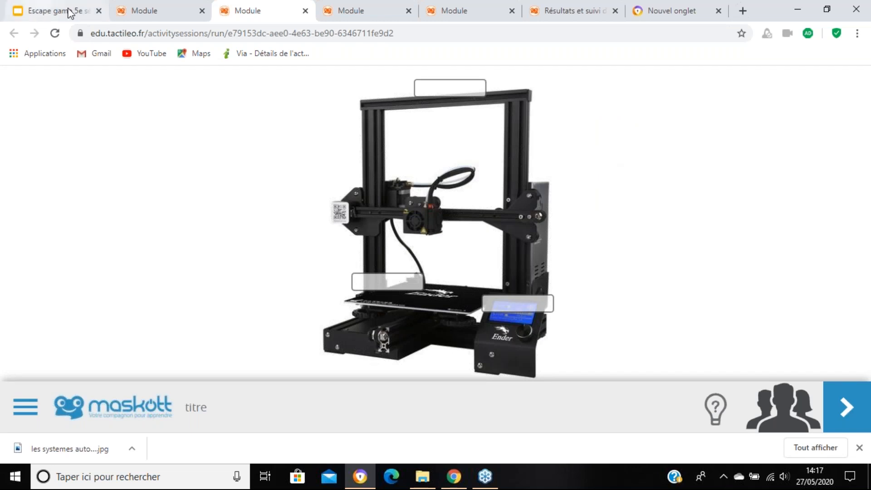
Step: Duplicate the "libre" element in the module and move the copy directly below the original
{"action": "left_click", "coordinate": [151, 2]}
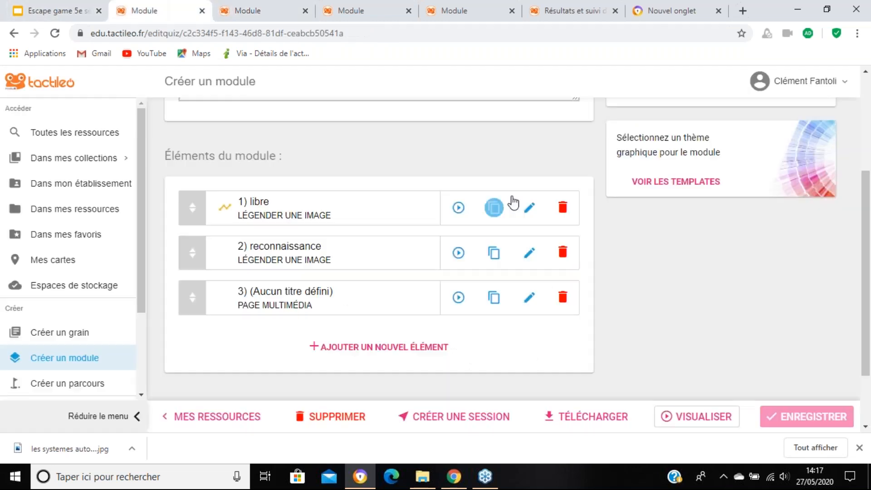
{"action": "left_click", "coordinate": [496, 219]}
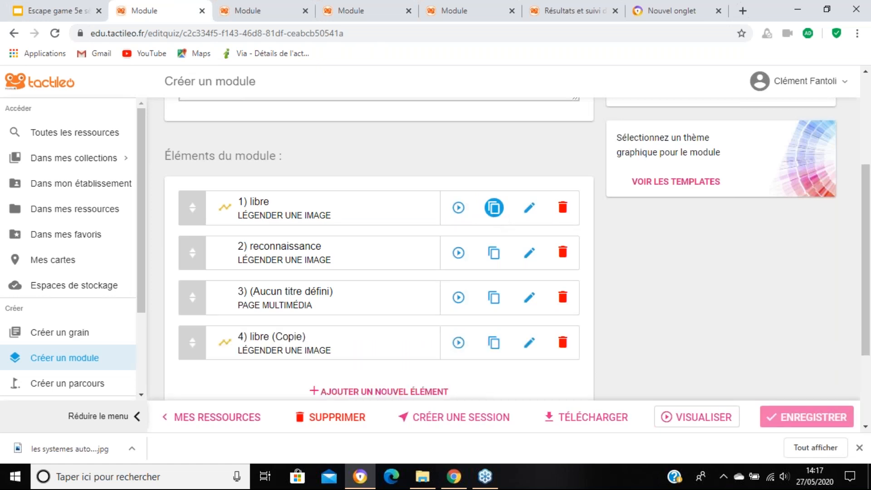
{"action": "left_click_drag", "start_coordinate": [193, 347], "coordinate": [192, 251]}
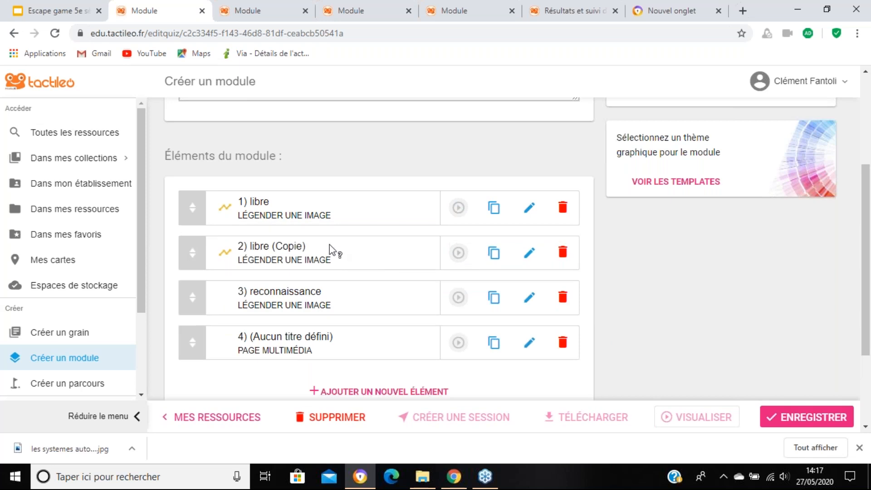
Step: Rename the copied "libre" element as "indicé" and confirm the change
{"action": "left_click", "coordinate": [526, 257]}
{"action": "left_click_drag", "start_coordinate": [247, 241], "coordinate": [187, 239]}
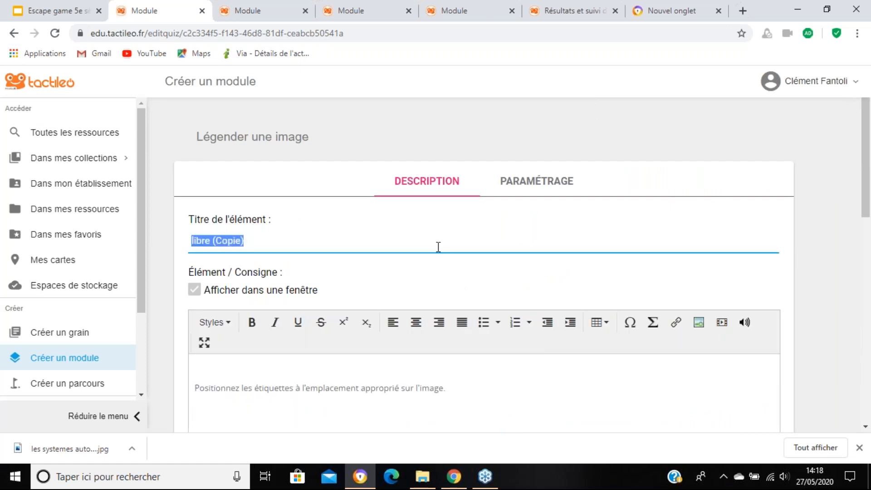
{"action": "type", "text": "indicé"}
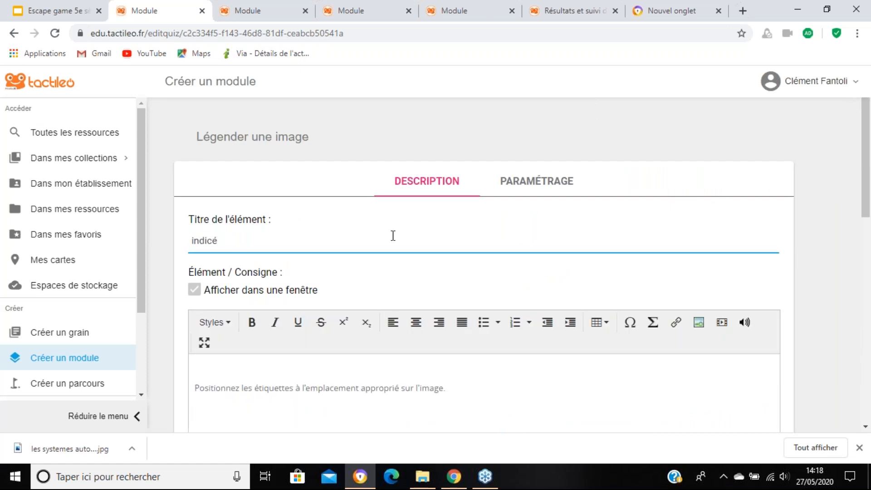
{"action": "scroll", "coordinate": [383, 354], "scroll_direction": "down", "scroll_amount": 7}
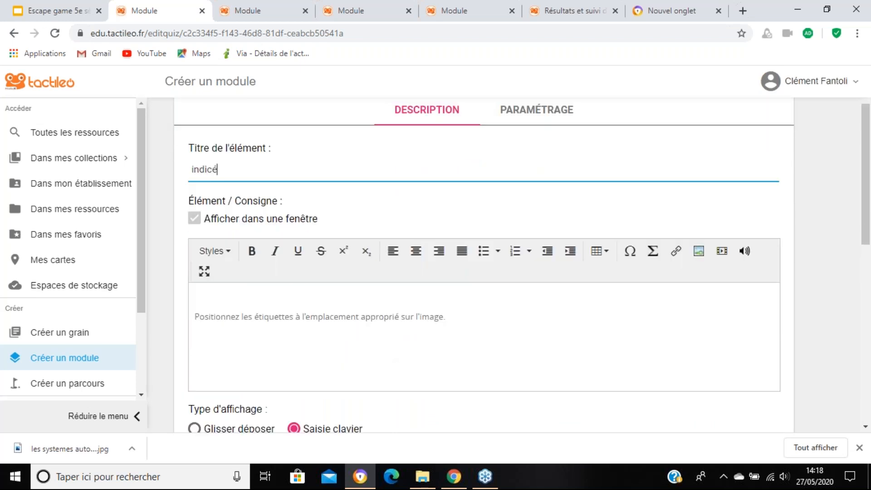
{"action": "scroll", "coordinate": [516, 225], "scroll_direction": "down", "scroll_amount": 2}
{"action": "scroll", "coordinate": [516, 225], "scroll_direction": "down", "scroll_amount": 3}
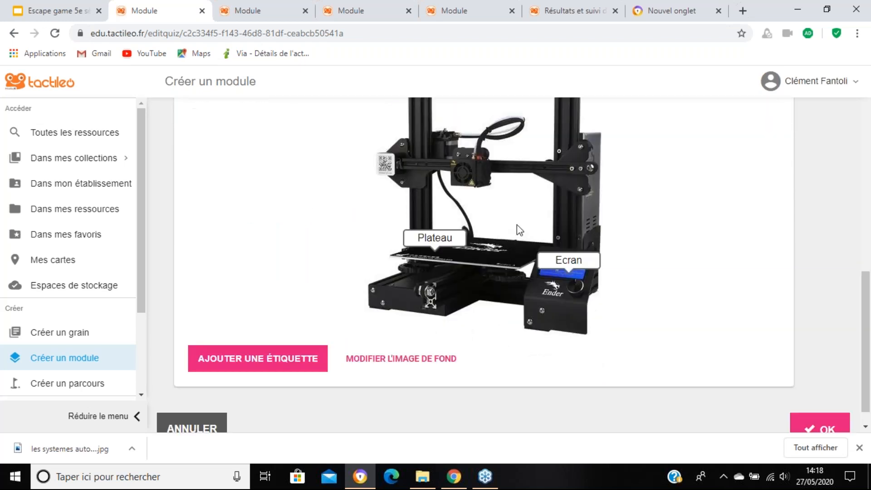
{"action": "scroll", "coordinate": [521, 236], "scroll_direction": "up", "scroll_amount": 9}
{"action": "scroll", "coordinate": [529, 254], "scroll_direction": "down", "scroll_amount": 2}
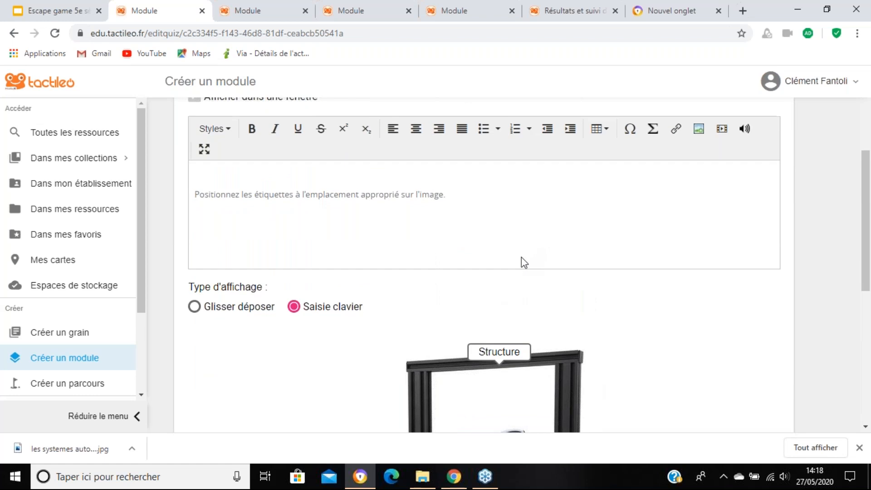
{"action": "scroll", "coordinate": [544, 267], "scroll_direction": "down", "scroll_amount": 8}
{"action": "left_click", "coordinate": [805, 411]}
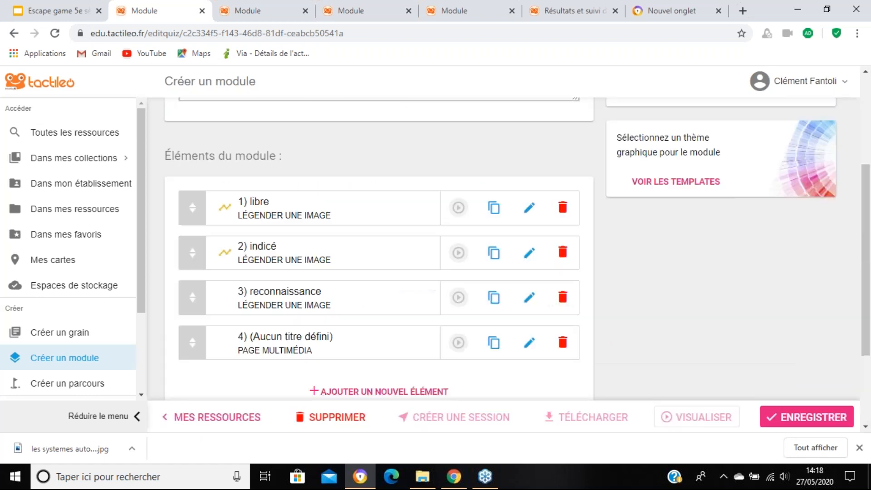
Step: Add a "Page multimédia" element to the module with "Indices" as its instruction text
{"action": "left_click", "coordinate": [394, 392]}
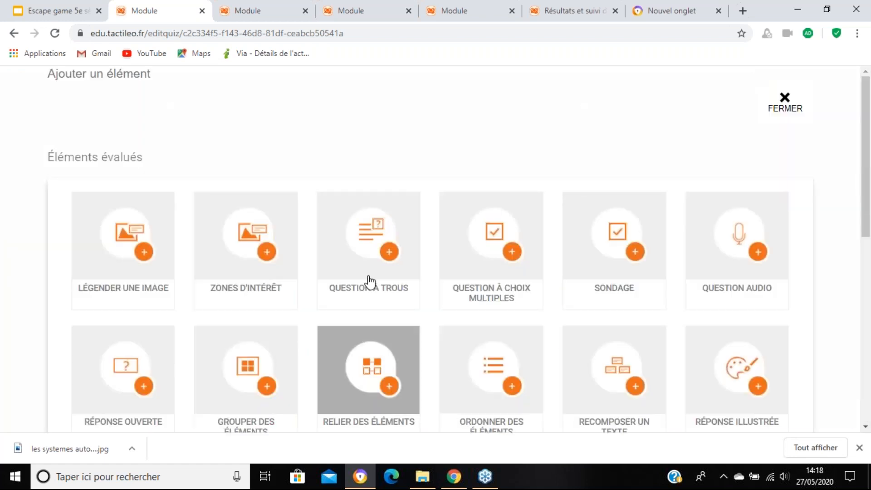
{"action": "scroll", "coordinate": [586, 352], "scroll_direction": "down", "scroll_amount": 4}
{"action": "scroll", "coordinate": [585, 353], "scroll_direction": "down", "scroll_amount": 5}
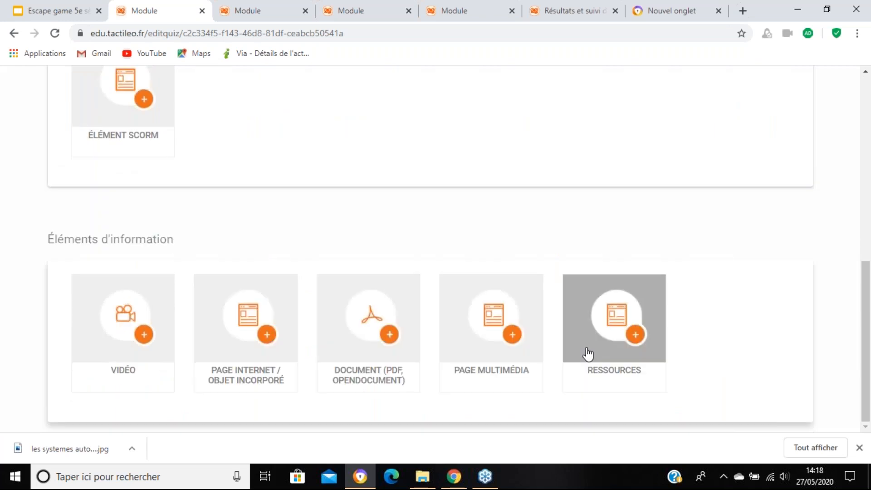
{"action": "left_click", "coordinate": [525, 334]}
{"action": "left_click", "coordinate": [411, 343]}
{"action": "type", "text": "Indices"}
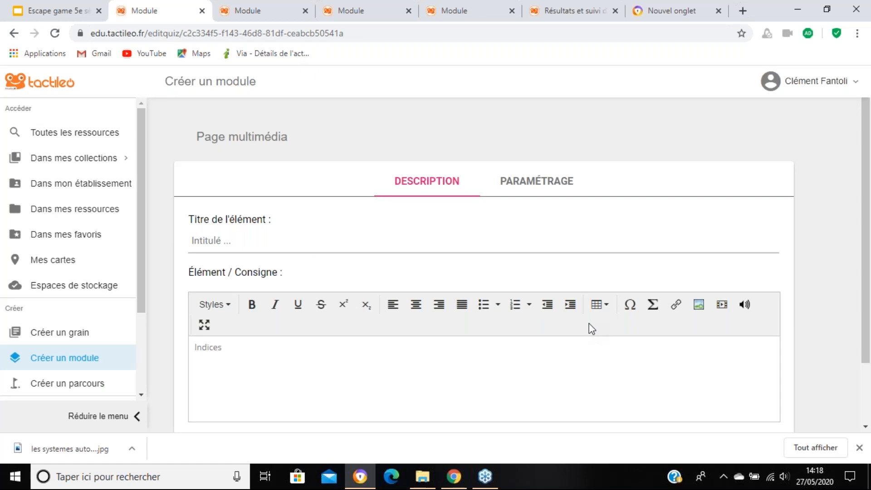
{"action": "scroll", "coordinate": [603, 325], "scroll_direction": "down", "scroll_amount": 2}
{"action": "left_click", "coordinate": [831, 400]}
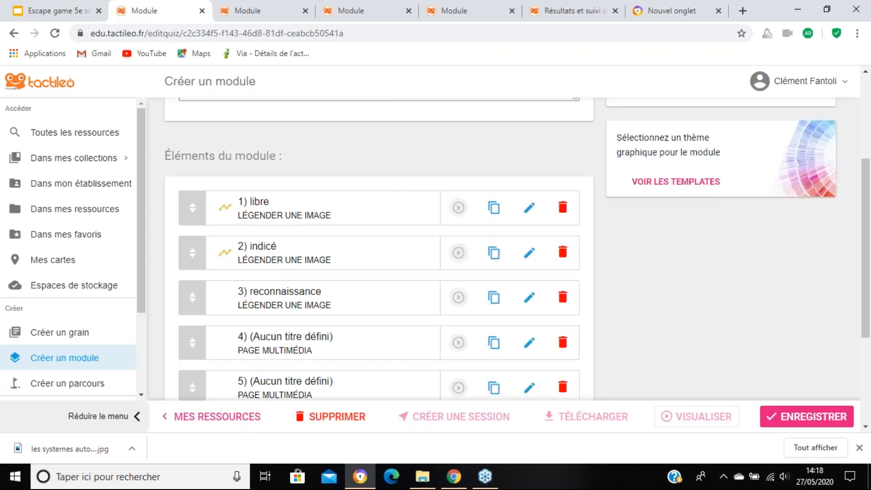
Step: Move the new multimedia page to second place, between the "libre" and "indicé" elements
{"action": "scroll", "coordinate": [315, 306], "scroll_direction": "down", "scroll_amount": 4}
{"action": "scroll", "coordinate": [174, 255], "scroll_direction": "up", "scroll_amount": 3}
{"action": "left_click_drag", "start_coordinate": [192, 299], "coordinate": [181, 203]}
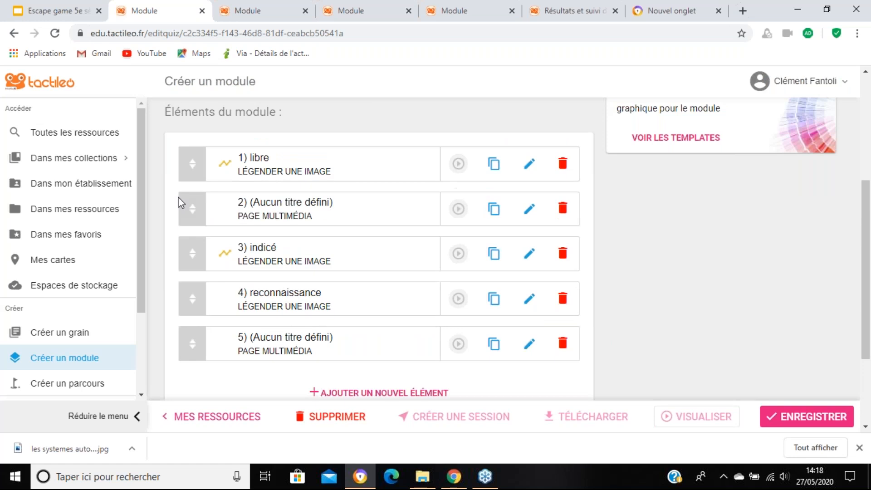
Step: Title the second element, the multimedia page, "Indices" and confirm the change
{"action": "left_click", "coordinate": [527, 210]}
{"action": "left_click", "coordinate": [219, 234]}
{"action": "type", "text": "In"}
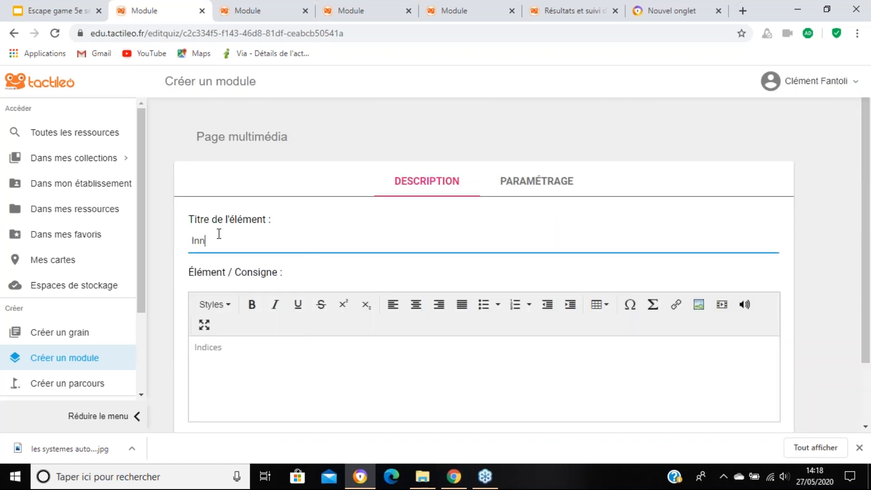
{"action": "type", "text": "dices"}
{"action": "scroll", "coordinate": [653, 198], "scroll_direction": "down", "scroll_amount": 2}
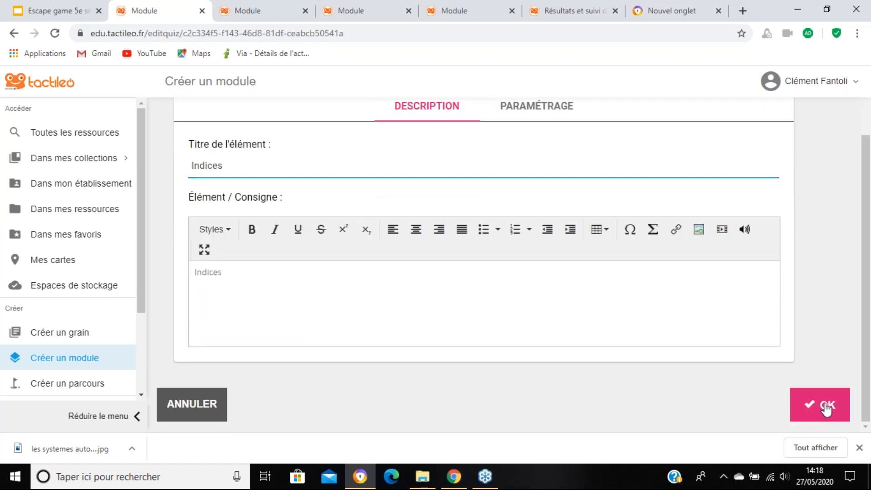
{"action": "left_click", "coordinate": [826, 409]}
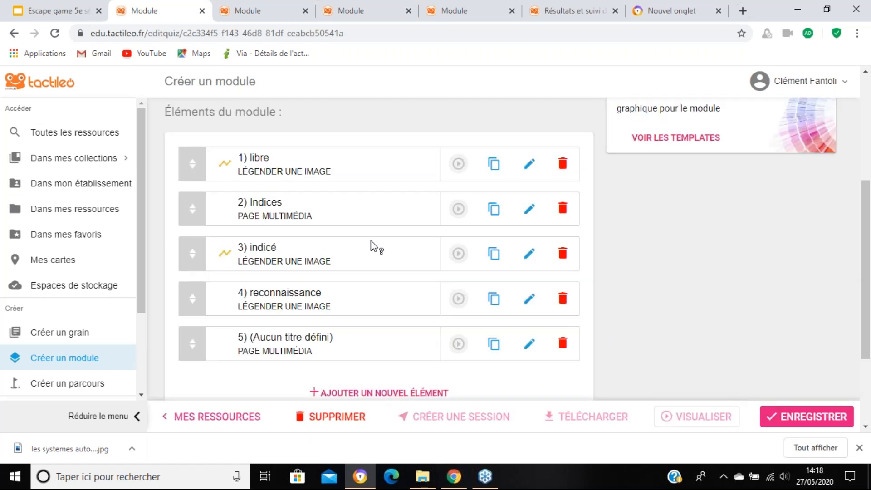
Step: In the "libre" element's settings, make a wrong answer lead to element "2) Indices" and confirm
{"action": "left_click", "coordinate": [529, 164]}
{"action": "left_click", "coordinate": [521, 184]}
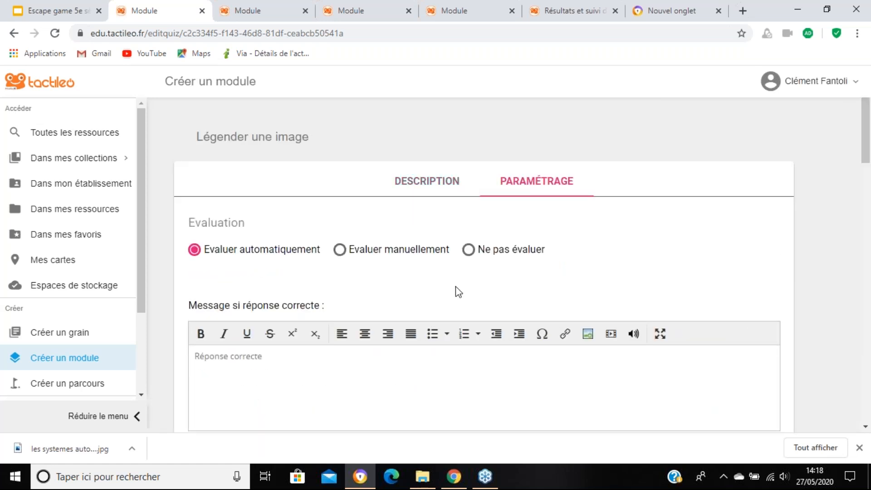
{"action": "scroll", "coordinate": [458, 292], "scroll_direction": "down", "scroll_amount": 6}
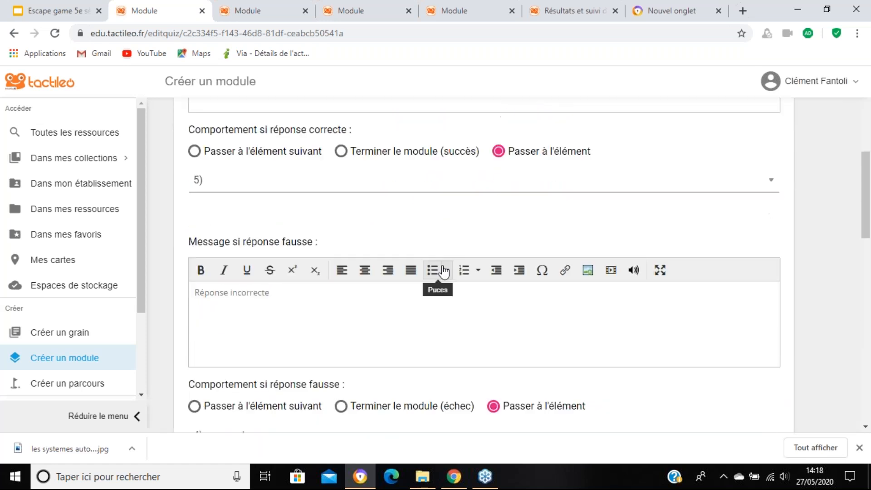
{"action": "scroll", "coordinate": [440, 272], "scroll_direction": "up", "scroll_amount": 3}
{"action": "left_click", "coordinate": [497, 278]}
{"action": "scroll", "coordinate": [497, 273], "scroll_direction": "down", "scroll_amount": 3}
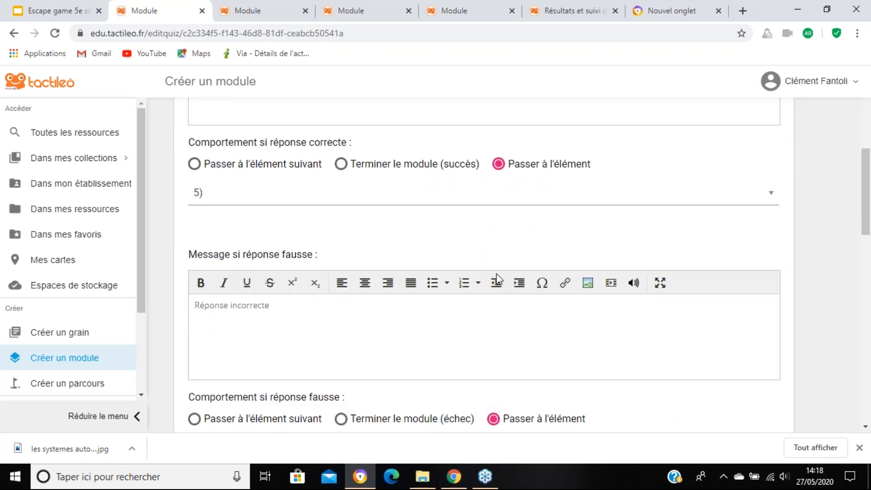
{"action": "left_click", "coordinate": [279, 181]}
{"action": "left_click", "coordinate": [282, 178]}
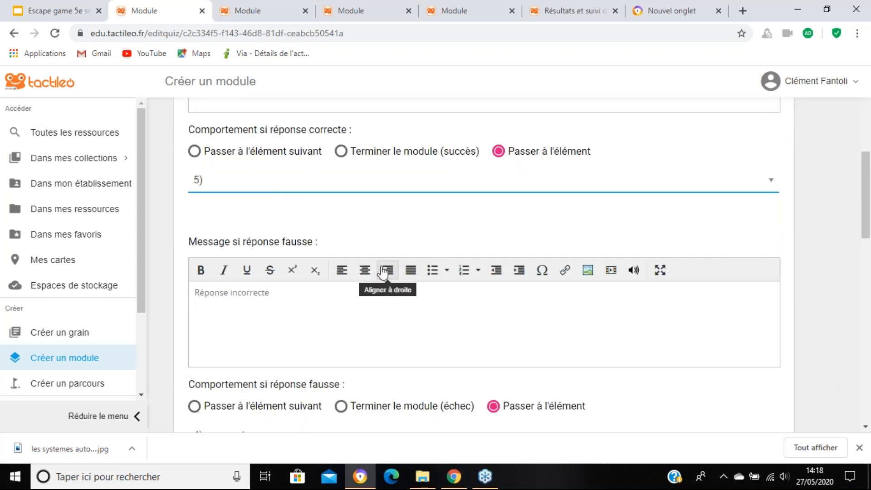
{"action": "scroll", "coordinate": [383, 272], "scroll_direction": "down", "scroll_amount": 5}
{"action": "left_click", "coordinate": [462, 248]}
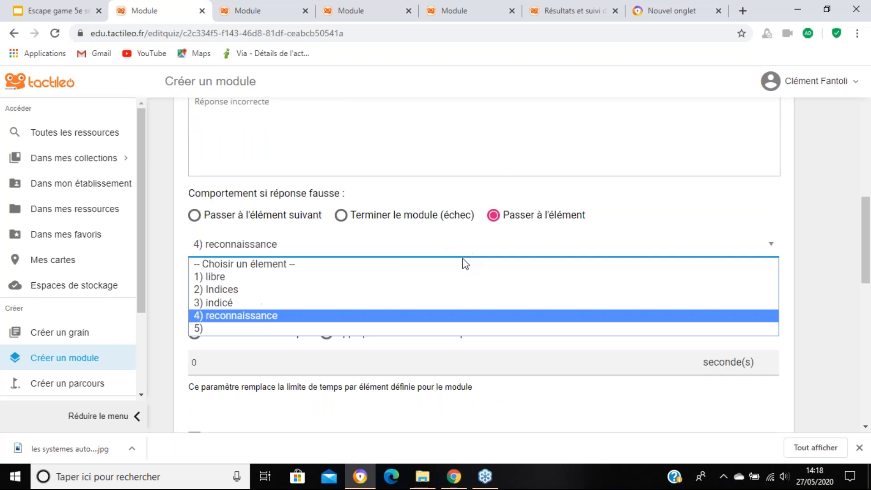
{"action": "left_click", "coordinate": [451, 290]}
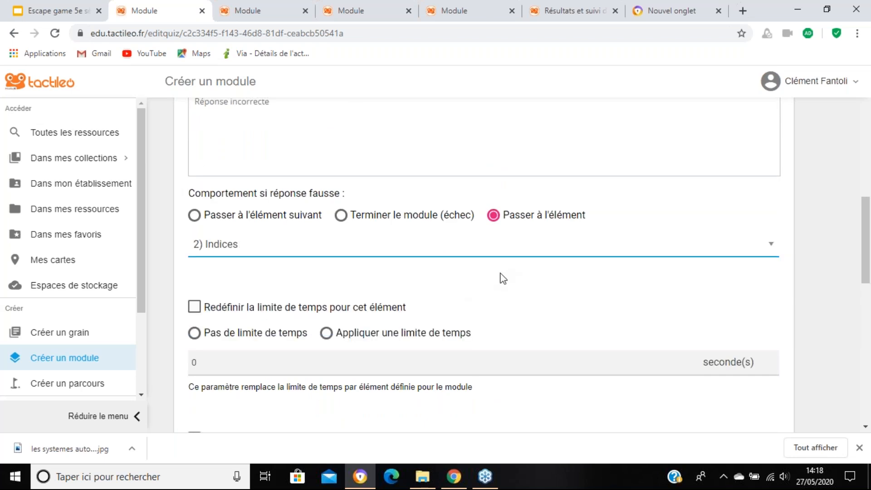
{"action": "scroll", "coordinate": [502, 281], "scroll_direction": "down", "scroll_amount": 10}
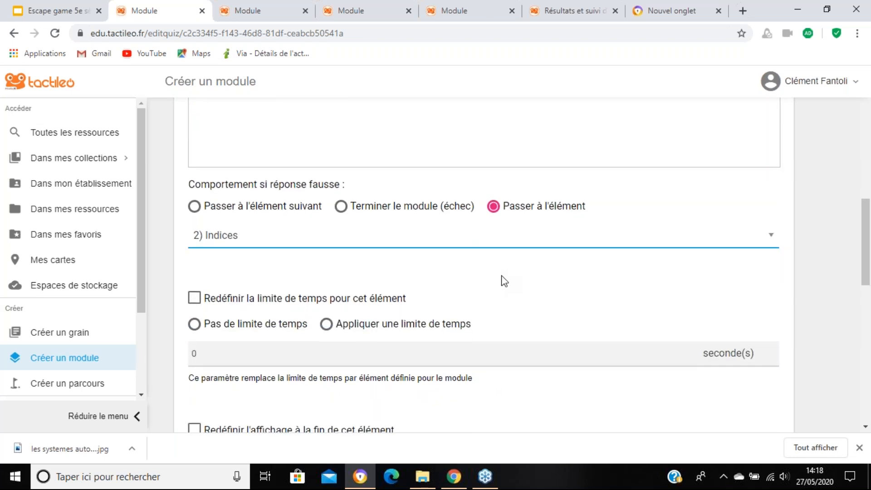
{"action": "left_click", "coordinate": [807, 404]}
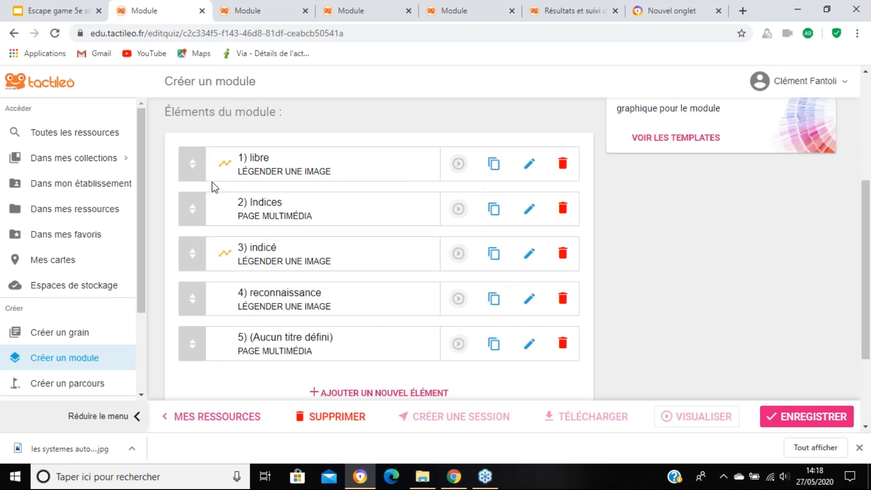
Step: Check which elements the "indicé" exercise leads to after correct and wrong answers, and close its settings
{"action": "left_click", "coordinate": [530, 254]}
{"action": "left_click", "coordinate": [533, 192]}
{"action": "scroll", "coordinate": [508, 254], "scroll_direction": "down", "scroll_amount": 2}
{"action": "scroll", "coordinate": [507, 257], "scroll_direction": "down", "scroll_amount": 1}
{"action": "scroll", "coordinate": [507, 257], "scroll_direction": "up", "scroll_amount": 1}
{"action": "scroll", "coordinate": [507, 257], "scroll_direction": "down", "scroll_amount": 2}
{"action": "scroll", "coordinate": [508, 260], "scroll_direction": "down", "scroll_amount": 5}
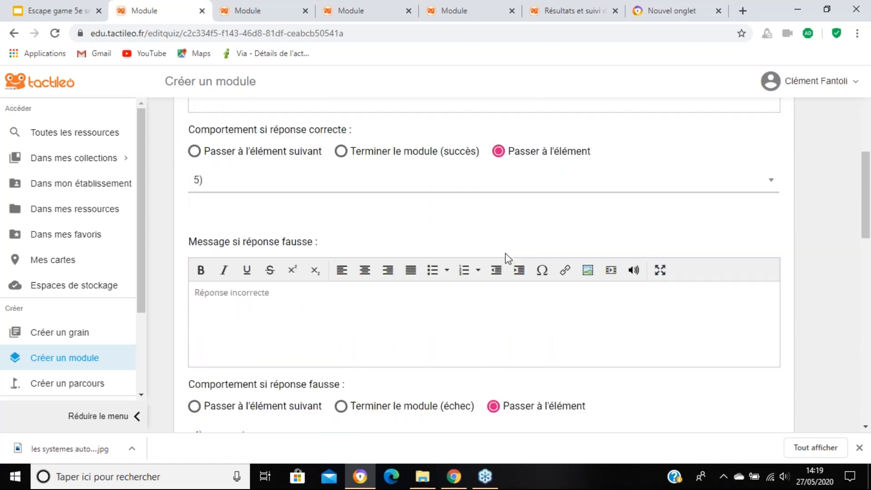
{"action": "scroll", "coordinate": [459, 277], "scroll_direction": "down", "scroll_amount": 2}
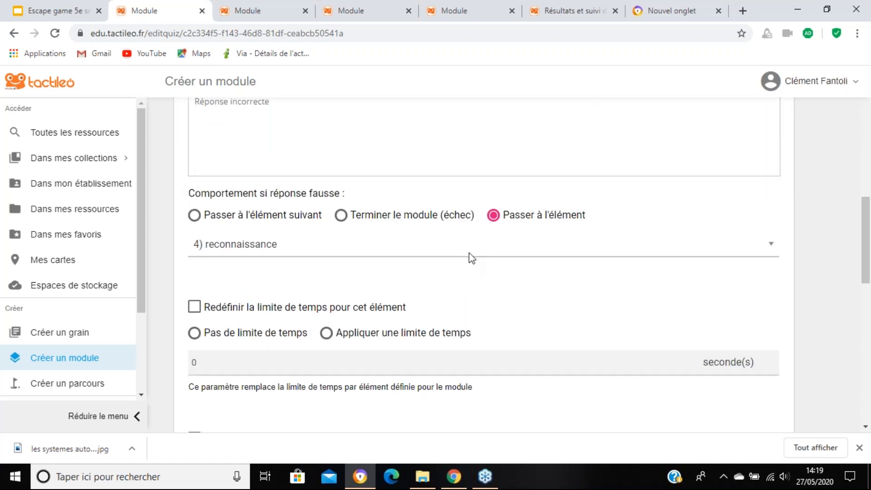
{"action": "scroll", "coordinate": [472, 258], "scroll_direction": "down", "scroll_amount": 2}
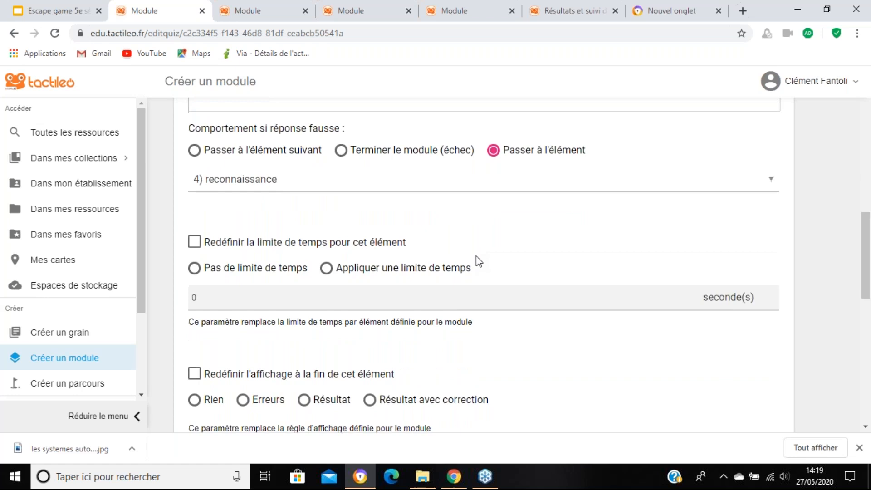
{"action": "scroll", "coordinate": [474, 257], "scroll_direction": "down", "scroll_amount": 10}
{"action": "left_click", "coordinate": [834, 411]}
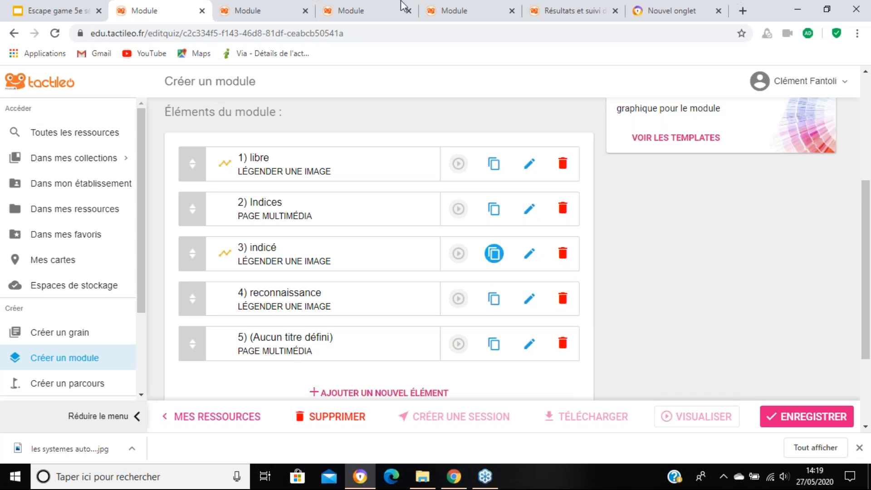
{"action": "scroll", "coordinate": [663, 318], "scroll_direction": "up", "scroll_amount": 1}
{"action": "scroll", "coordinate": [666, 323], "scroll_direction": "up", "scroll_amount": 4}
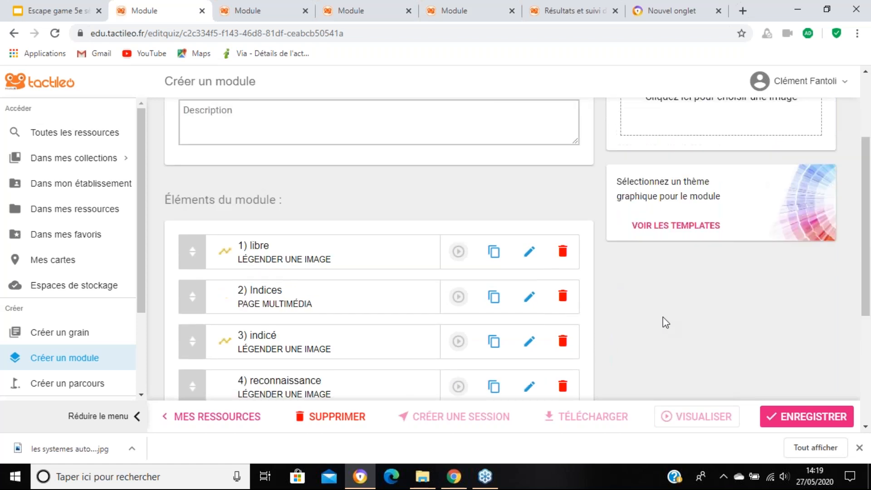
{"action": "scroll", "coordinate": [663, 323], "scroll_direction": "down", "scroll_amount": 4}
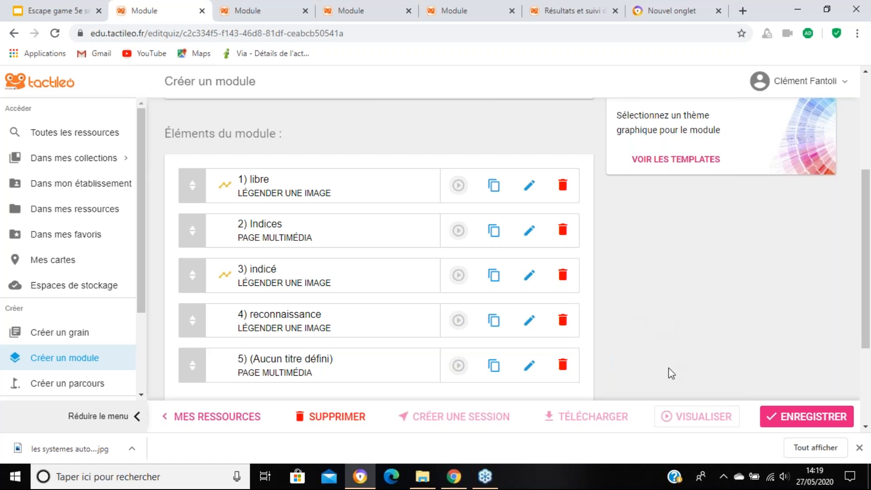
{"action": "scroll", "coordinate": [478, 257], "scroll_direction": "up", "scroll_amount": 1}
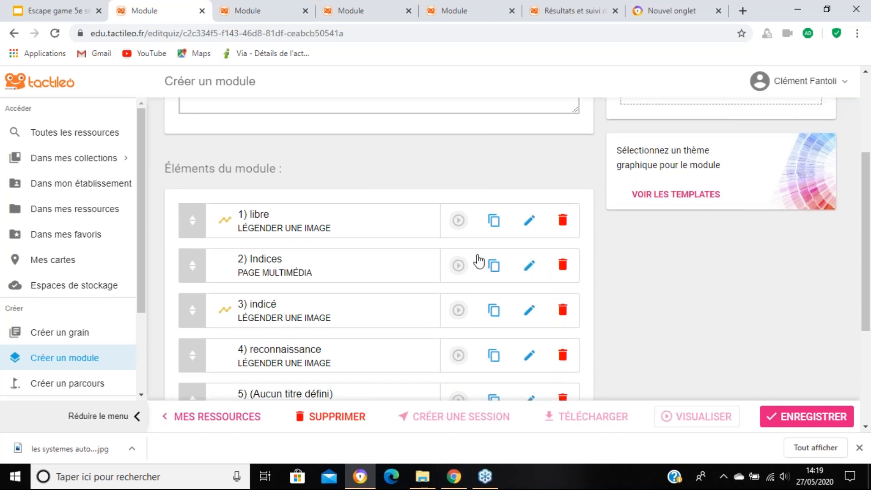
{"action": "scroll", "coordinate": [433, 227], "scroll_direction": "up", "scroll_amount": 4}
{"action": "scroll", "coordinate": [433, 227], "scroll_direction": "down", "scroll_amount": 10}
{"action": "scroll", "coordinate": [548, 253], "scroll_direction": "up", "scroll_amount": 10}
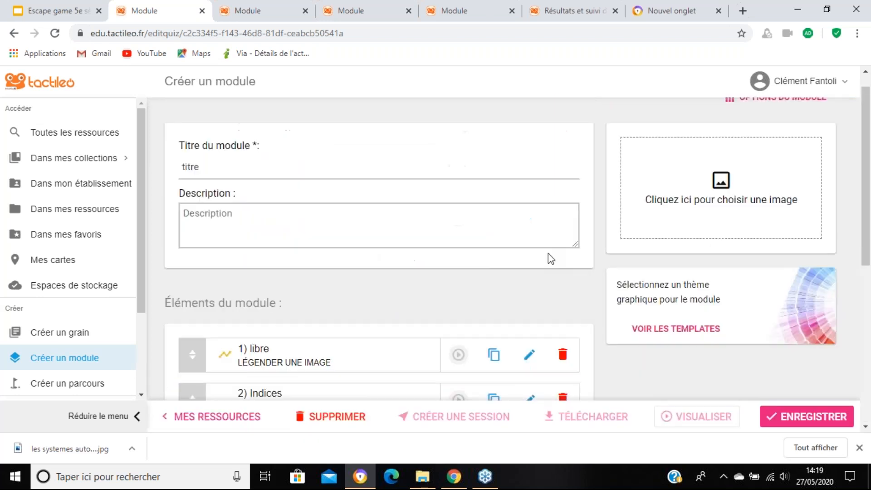
{"action": "scroll", "coordinate": [548, 253], "scroll_direction": "up", "scroll_amount": 1}
{"action": "left_click", "coordinate": [798, 81]}
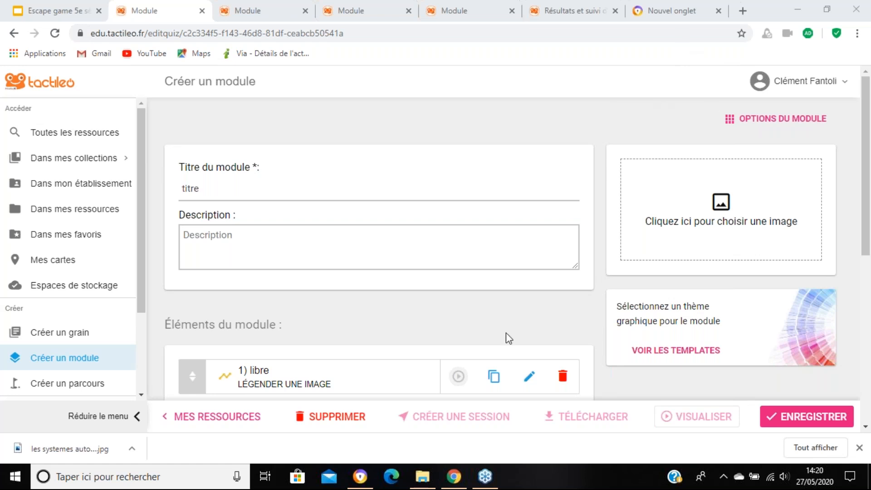
{"action": "scroll", "coordinate": [506, 333], "scroll_direction": "down", "scroll_amount": 5}
{"action": "scroll", "coordinate": [477, 256], "scroll_direction": "up", "scroll_amount": 2}
{"action": "scroll", "coordinate": [474, 264], "scroll_direction": "down", "scroll_amount": 1}
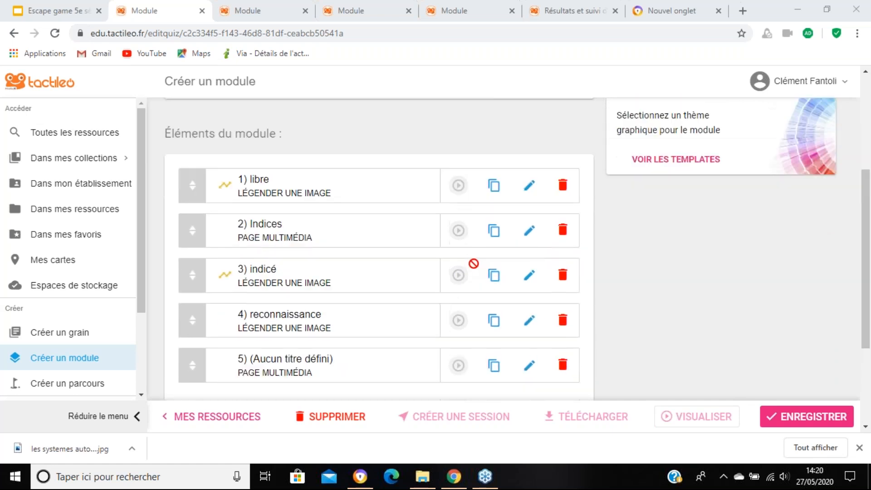
{"action": "scroll", "coordinate": [477, 263], "scroll_direction": "down", "scroll_amount": 1}
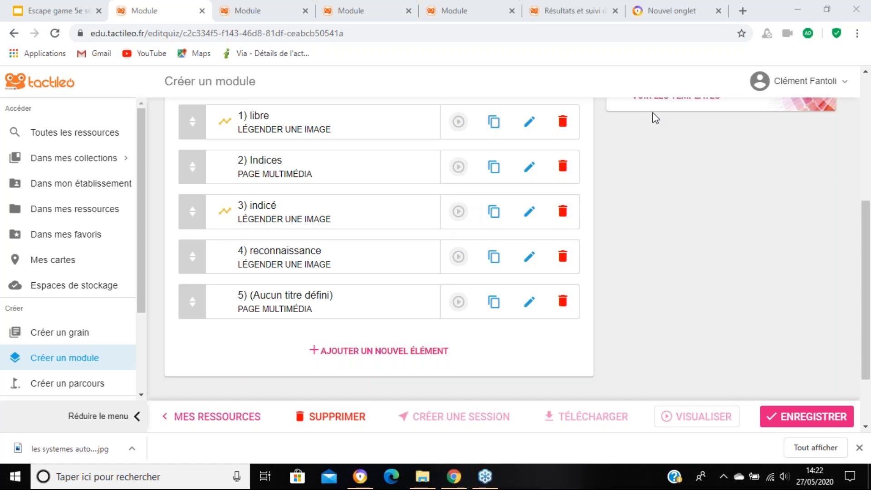
Step: Open the module's "Paramétrage" page and review its "Déroulement du module" options
{"action": "scroll", "coordinate": [655, 119], "scroll_direction": "up", "scroll_amount": 5}
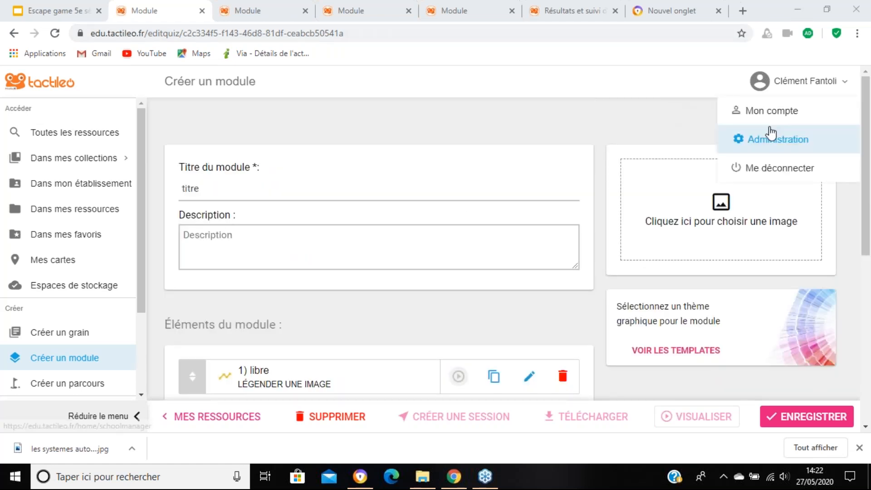
{"action": "left_click", "coordinate": [776, 119]}
{"action": "left_click", "coordinate": [656, 168]}
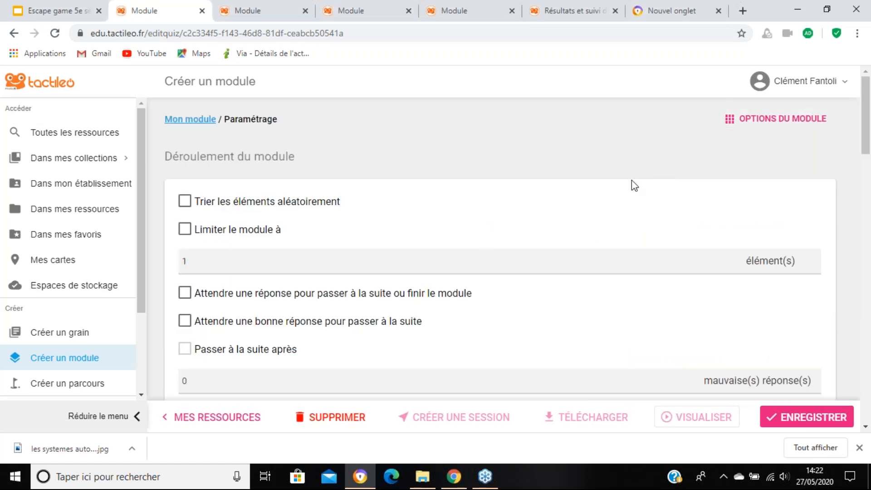
{"action": "scroll", "coordinate": [399, 241], "scroll_direction": "down", "scroll_amount": 3}
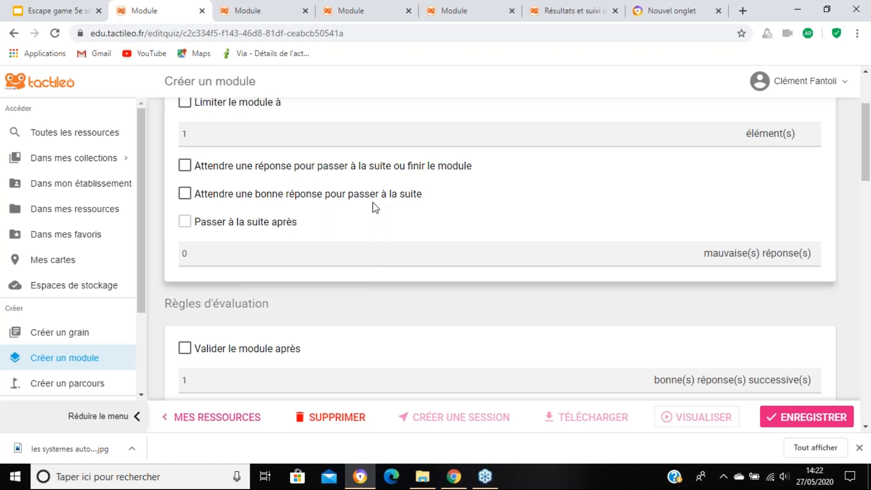
{"action": "scroll", "coordinate": [375, 208], "scroll_direction": "up", "scroll_amount": 1}
{"action": "scroll", "coordinate": [375, 207], "scroll_direction": "up", "scroll_amount": 5}
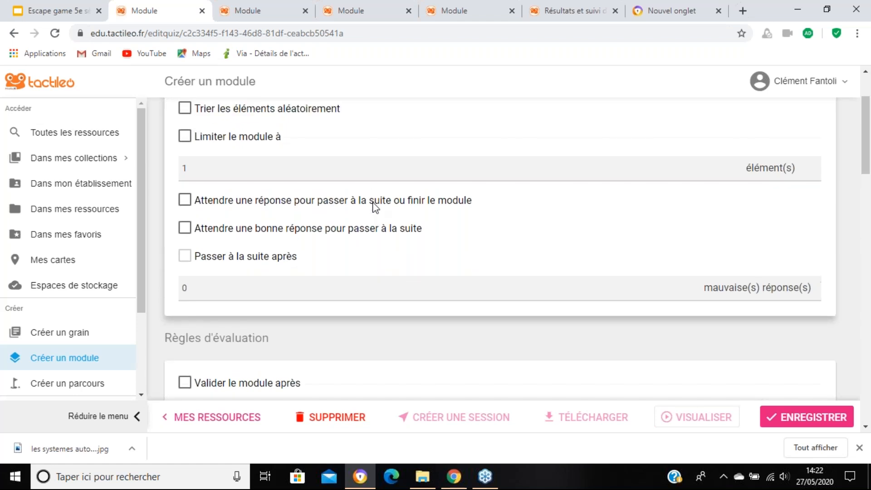
{"action": "left_click", "coordinate": [764, 121]}
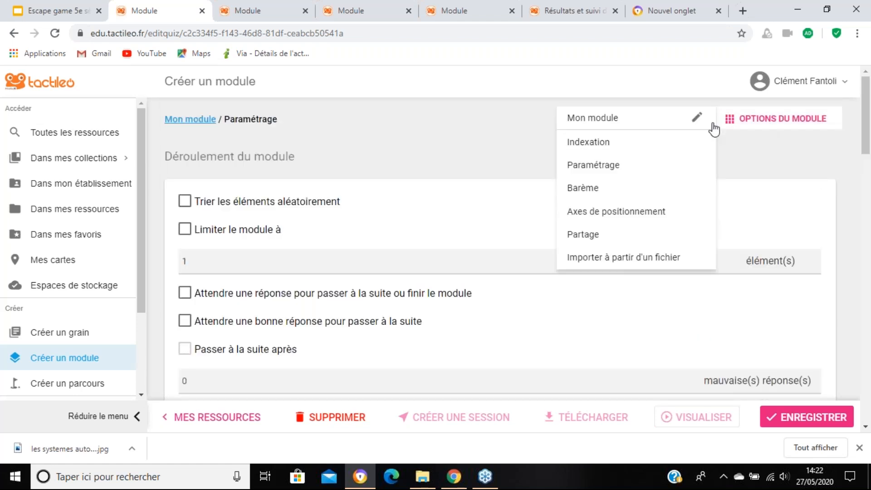
{"action": "left_click", "coordinate": [652, 166]}
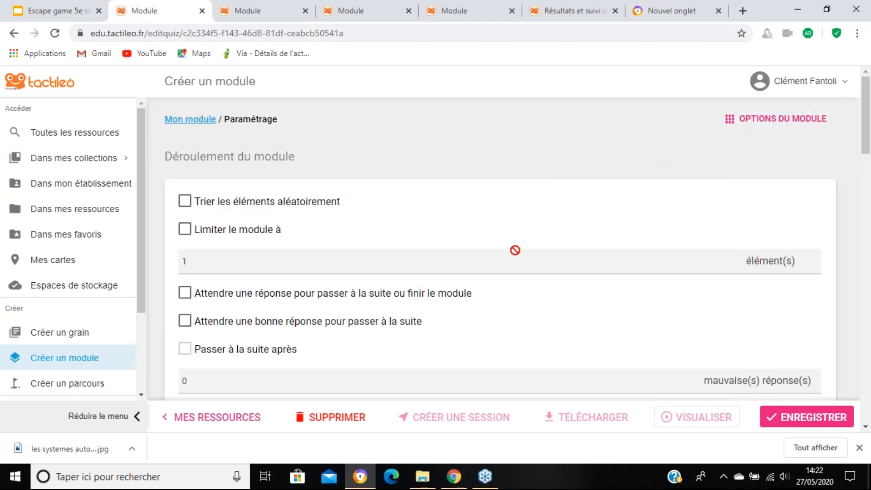
Step: Set the display at the end of each element to "Rien" and save the module
{"action": "scroll", "coordinate": [514, 251], "scroll_direction": "down", "scroll_amount": 3}
{"action": "scroll", "coordinate": [515, 251], "scroll_direction": "down", "scroll_amount": 12}
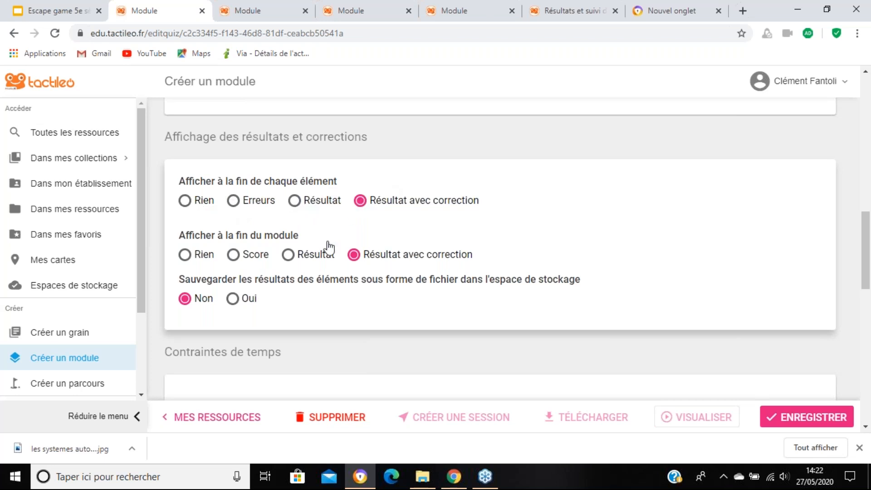
{"action": "left_click", "coordinate": [185, 203]}
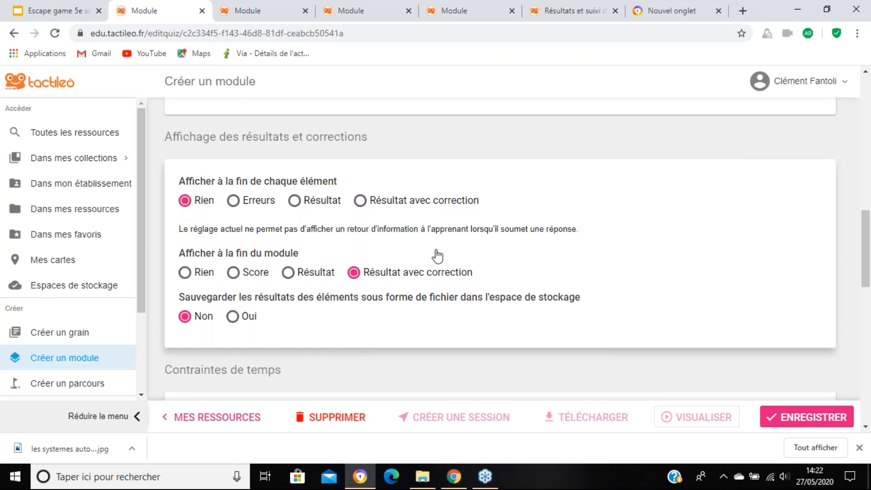
{"action": "scroll", "coordinate": [796, 227], "scroll_direction": "down", "scroll_amount": 4}
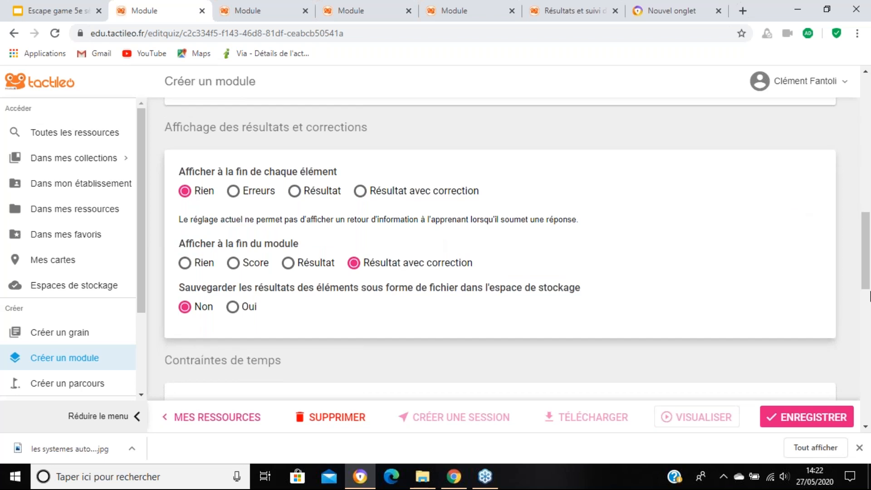
{"action": "left_click", "coordinate": [799, 418]}
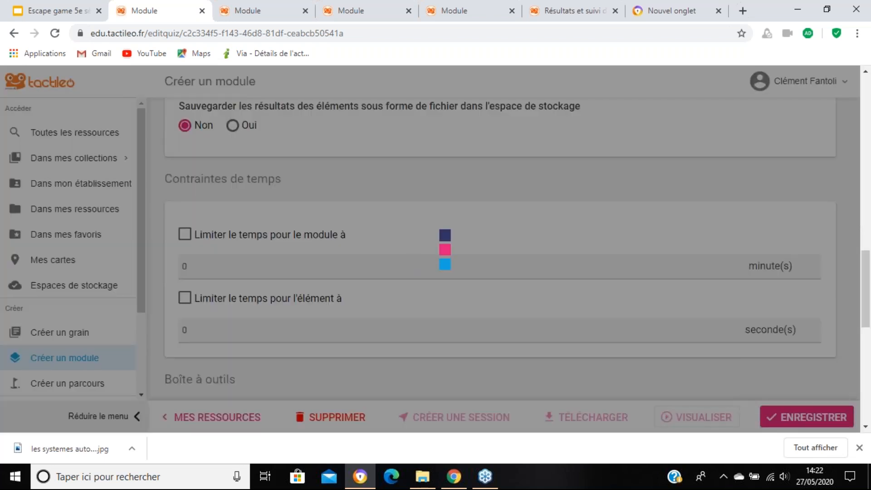
Step: Return from the module settings to the "Mon module" page and its list of elements
{"action": "scroll", "coordinate": [710, 189], "scroll_direction": "up", "scroll_amount": 11}
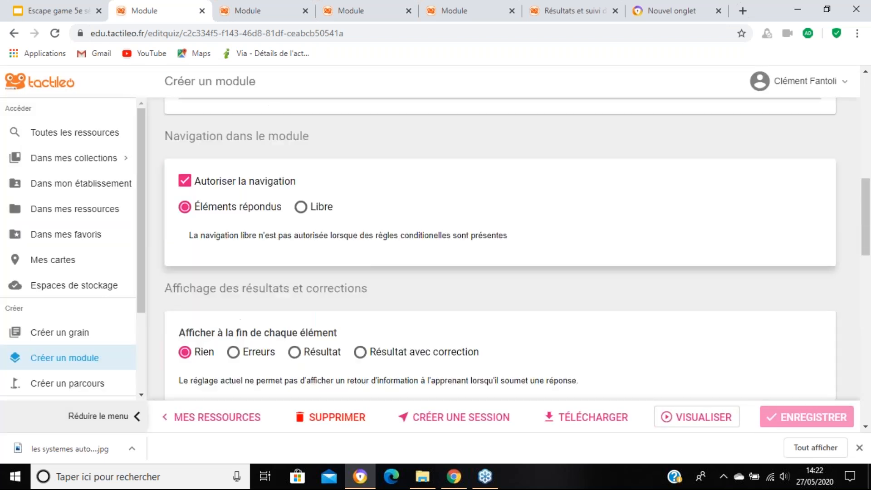
{"action": "left_click", "coordinate": [777, 118]}
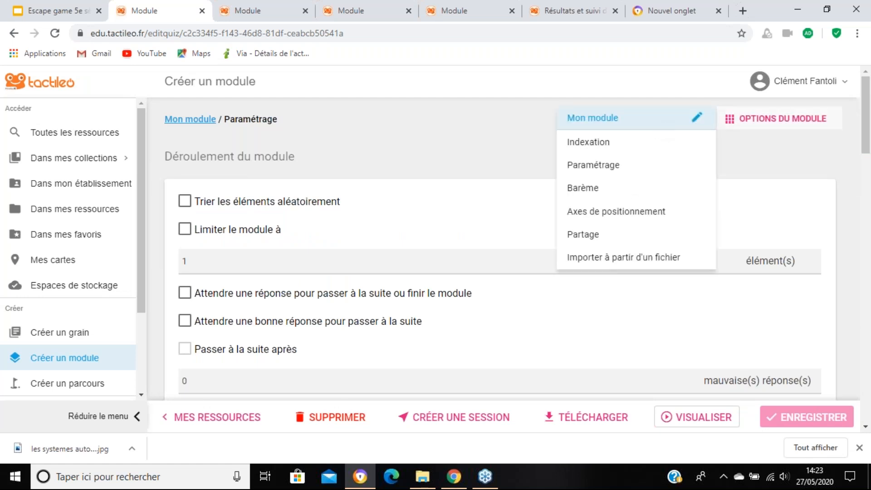
{"action": "left_click", "coordinate": [660, 120]}
{"action": "scroll", "coordinate": [454, 204], "scroll_direction": "down", "scroll_amount": 4}
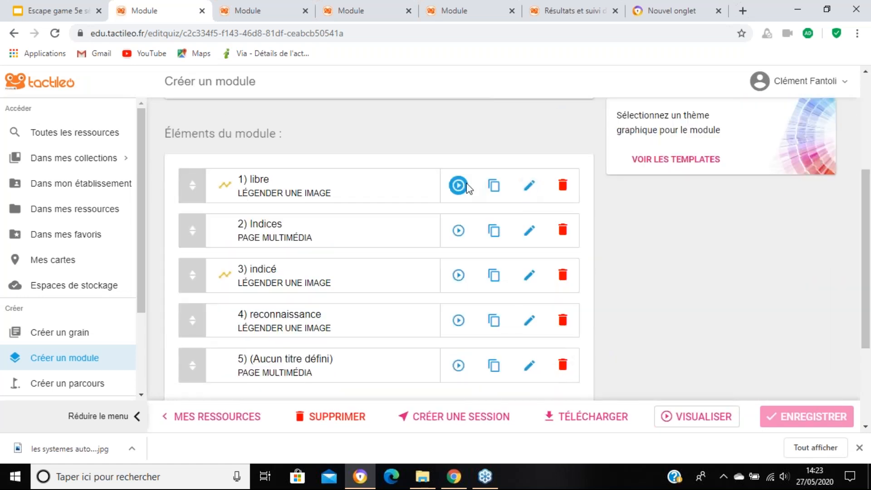
Step: Preview the "libre" exercise without answering, advance to the "Indices" page, and close the open preview tabs
{"action": "left_click", "coordinate": [458, 185]}
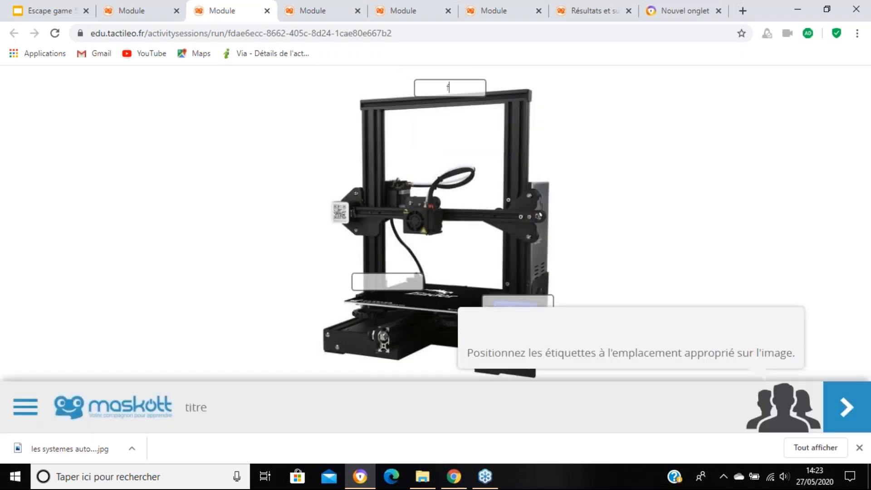
{"action": "left_click", "coordinate": [845, 406]}
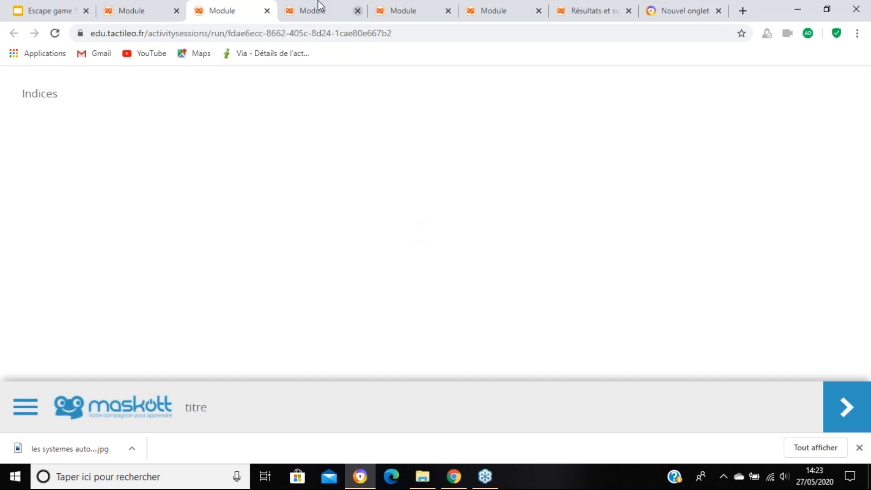
{"action": "left_click", "coordinate": [267, 11]}
{"action": "left_click", "coordinate": [268, 10]}
{"action": "left_click", "coordinate": [267, 11]}
{"action": "left_click", "coordinate": [267, 10]}
Step: Test the "reconnaissance" exercise with misplaced "Plateau", "Structure" and "Ecran" labels, advance to the information page, and return to the module editor
{"action": "scroll", "coordinate": [336, 318], "scroll_direction": "down", "scroll_amount": 3}
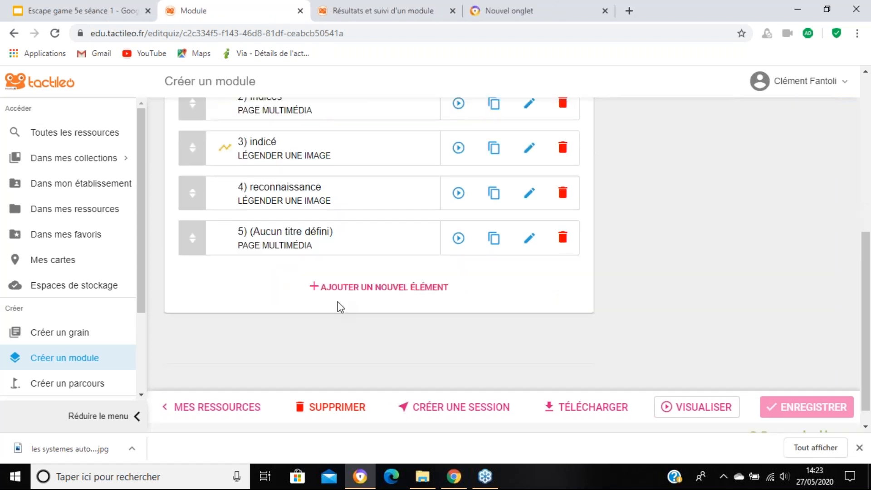
{"action": "left_click", "coordinate": [459, 193]}
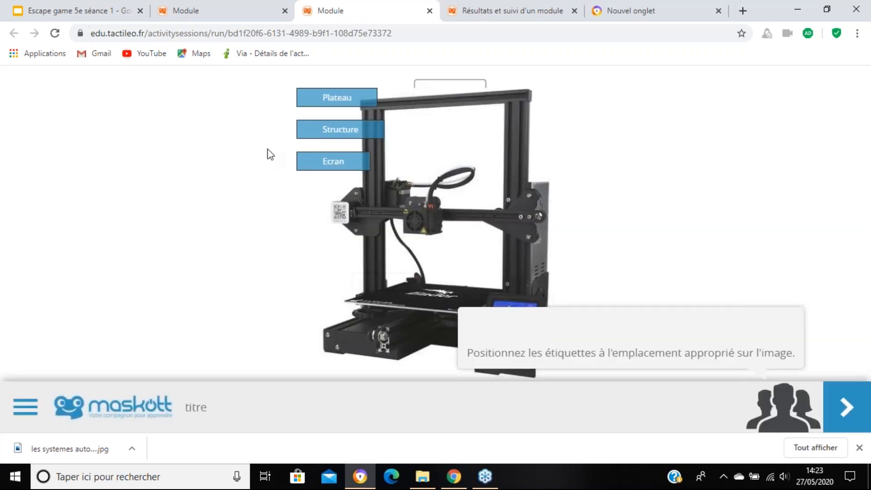
{"action": "left_click_drag", "start_coordinate": [331, 105], "coordinate": [511, 312]}
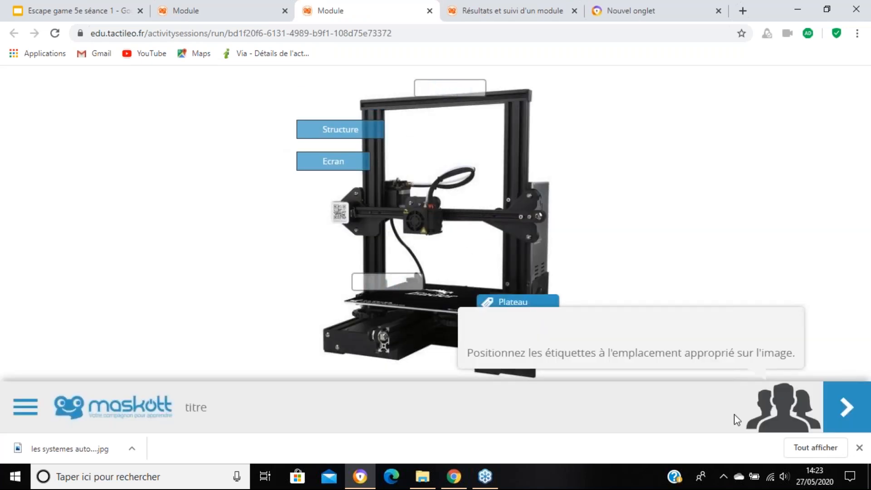
{"action": "left_click_drag", "start_coordinate": [363, 134], "coordinate": [411, 285]}
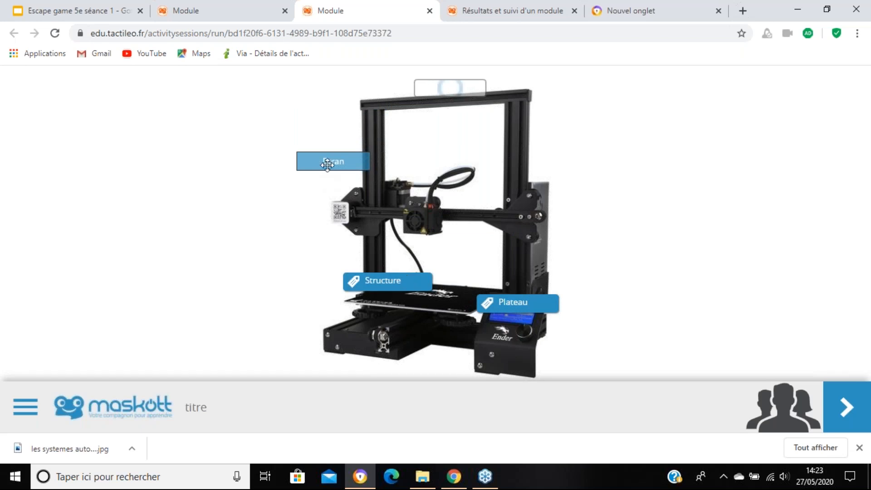
{"action": "left_click_drag", "start_coordinate": [327, 164], "coordinate": [443, 91]}
{"action": "left_click", "coordinate": [859, 405]}
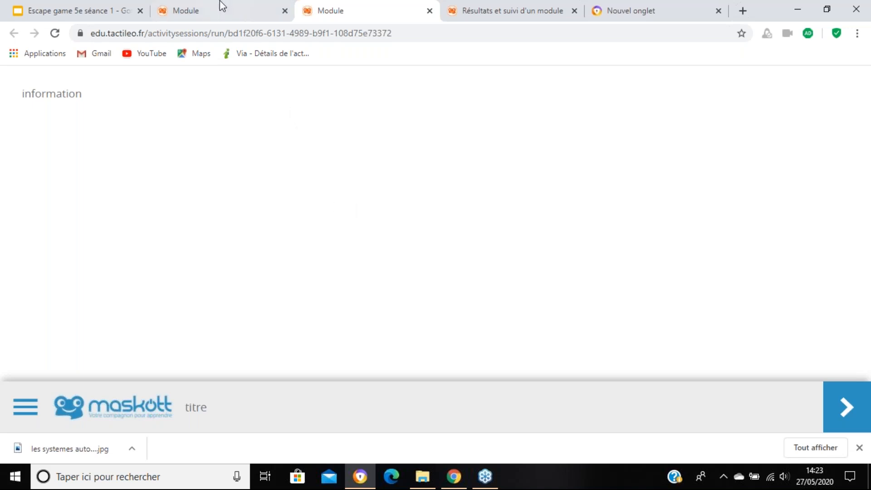
{"action": "left_click", "coordinate": [229, 7]}
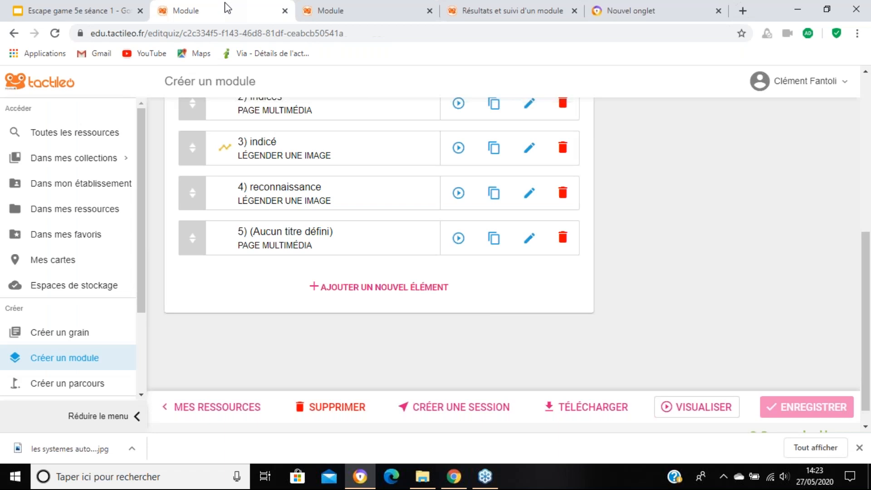
Step: Override the "reconnaissance" exercise's end-of-element display with "Résultat avec correction" and save the module
{"action": "scroll", "coordinate": [399, 177], "scroll_direction": "up", "scroll_amount": 2}
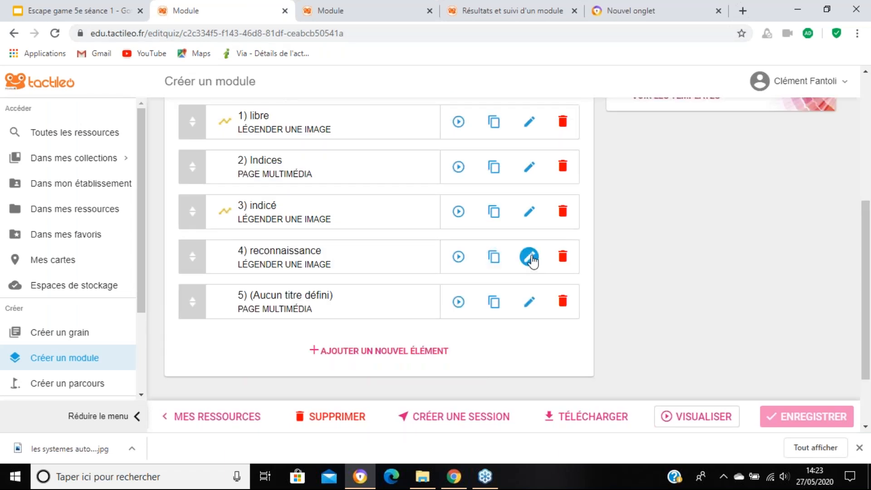
{"action": "left_click", "coordinate": [529, 257]}
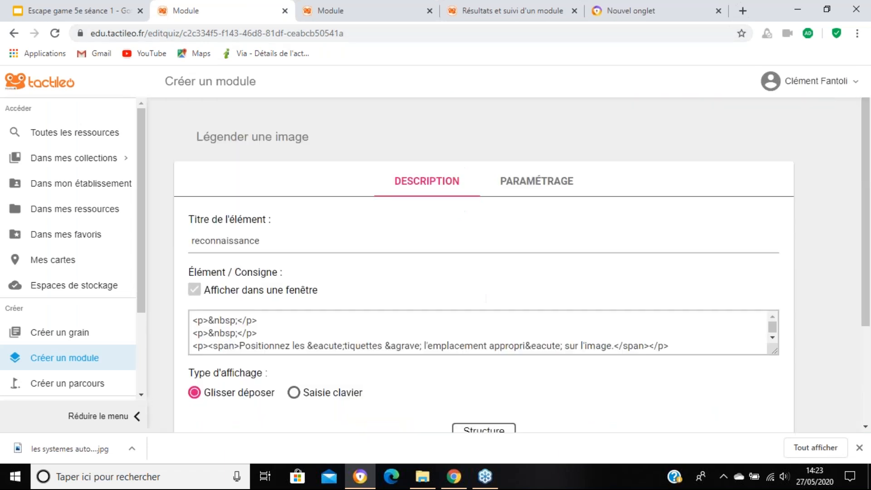
{"action": "left_click", "coordinate": [554, 180]}
{"action": "scroll", "coordinate": [504, 275], "scroll_direction": "down", "scroll_amount": 5}
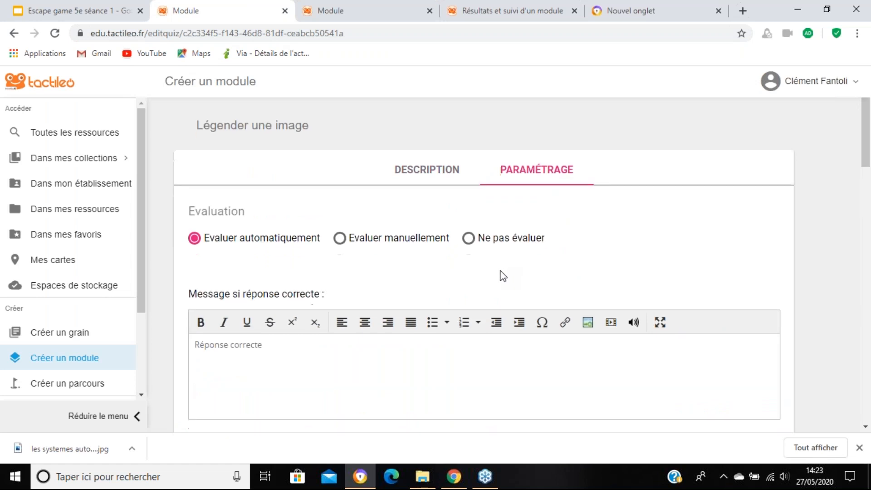
{"action": "scroll", "coordinate": [503, 276], "scroll_direction": "down", "scroll_amount": 7}
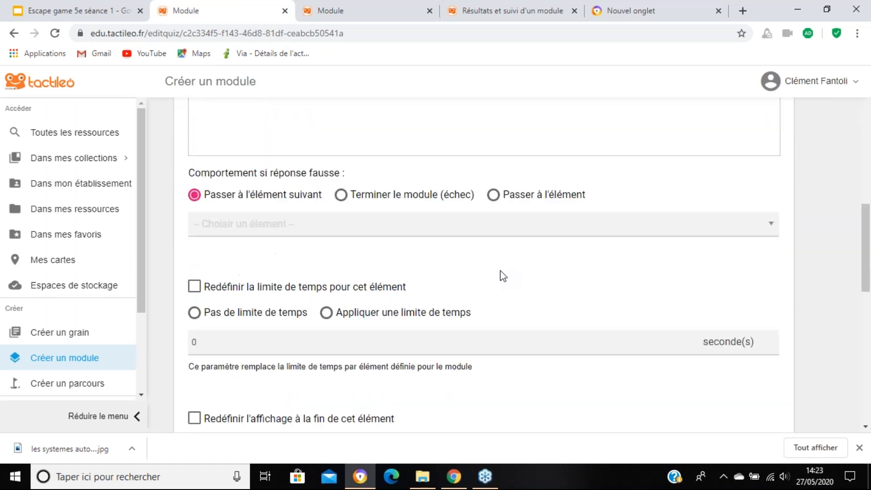
{"action": "left_click", "coordinate": [195, 312]}
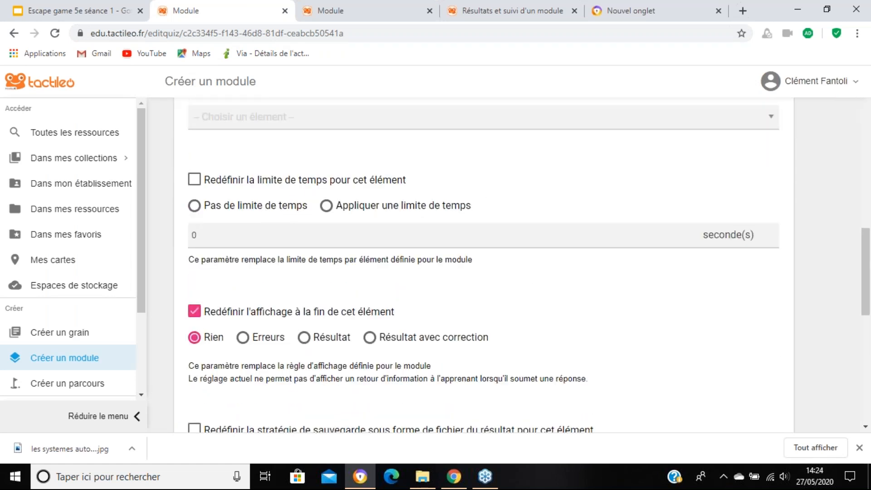
{"action": "left_click", "coordinate": [370, 338]}
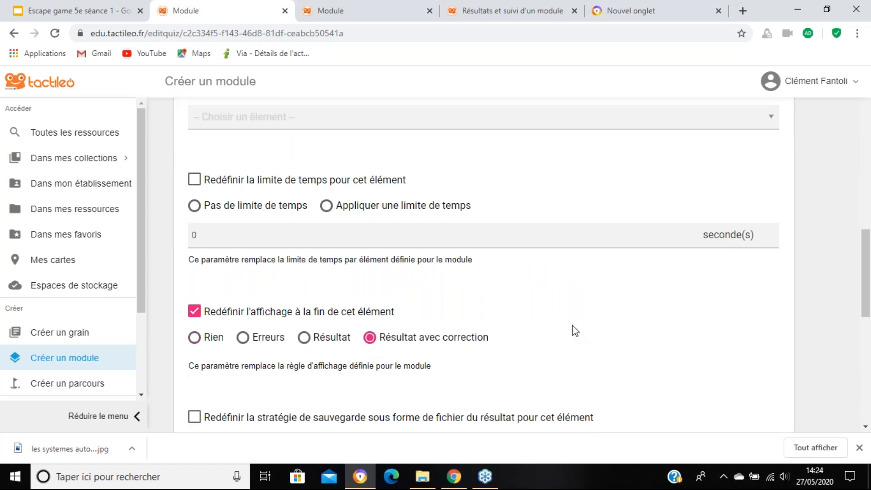
{"action": "scroll", "coordinate": [580, 326], "scroll_direction": "down", "scroll_amount": 1}
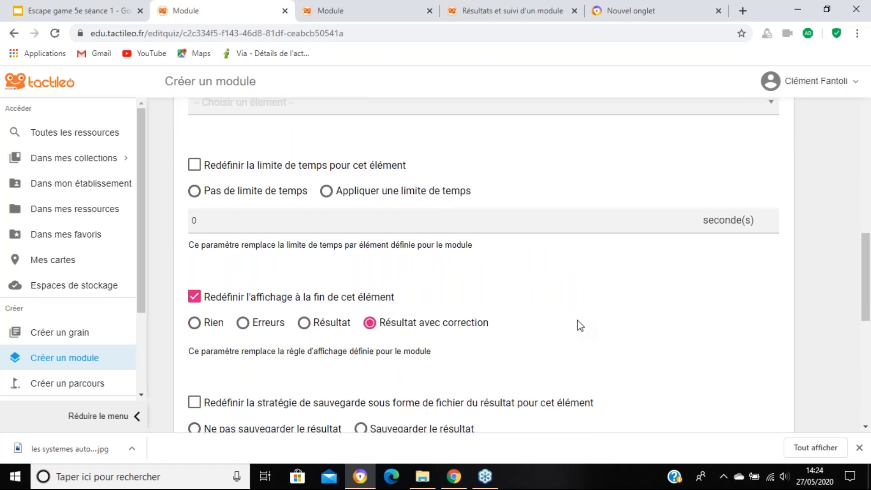
{"action": "scroll", "coordinate": [583, 329], "scroll_direction": "down", "scroll_amount": 10}
{"action": "left_click", "coordinate": [820, 404]}
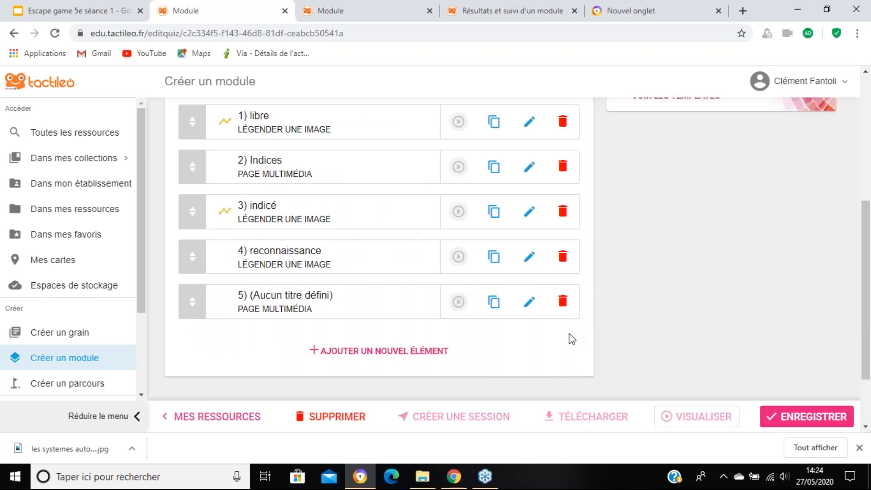
{"action": "scroll", "coordinate": [569, 335], "scroll_direction": "up", "scroll_amount": 4}
{"action": "left_click", "coordinate": [819, 420]}
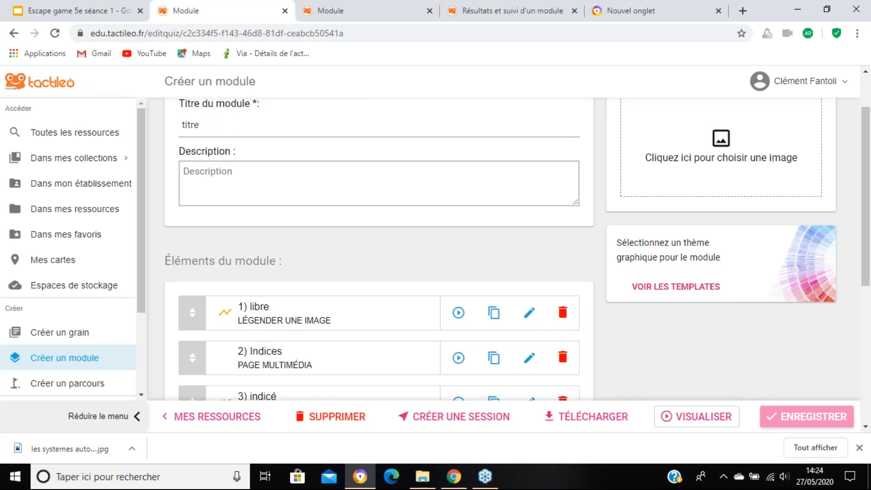
Step: Open the "libre" exercise for editing and delete the "Structure" label from its printer image
{"action": "scroll", "coordinate": [636, 324], "scroll_direction": "up", "scroll_amount": 1}
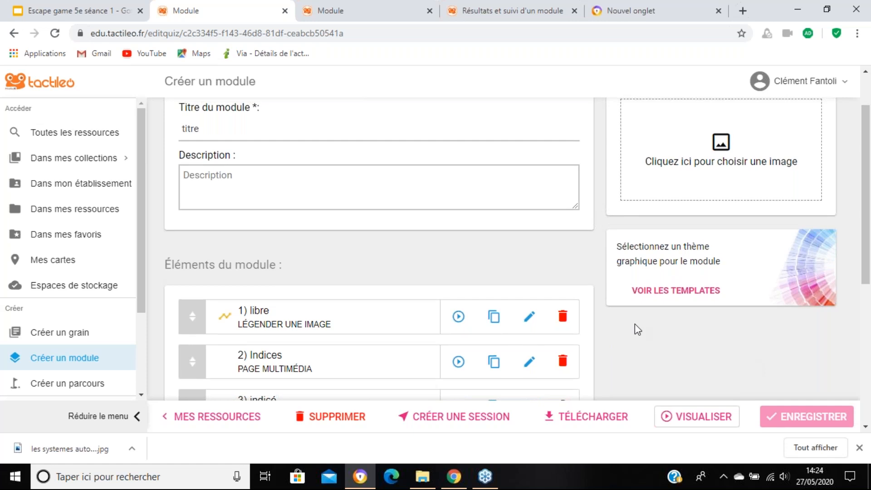
{"action": "scroll", "coordinate": [635, 323], "scroll_direction": "up", "scroll_amount": 2}
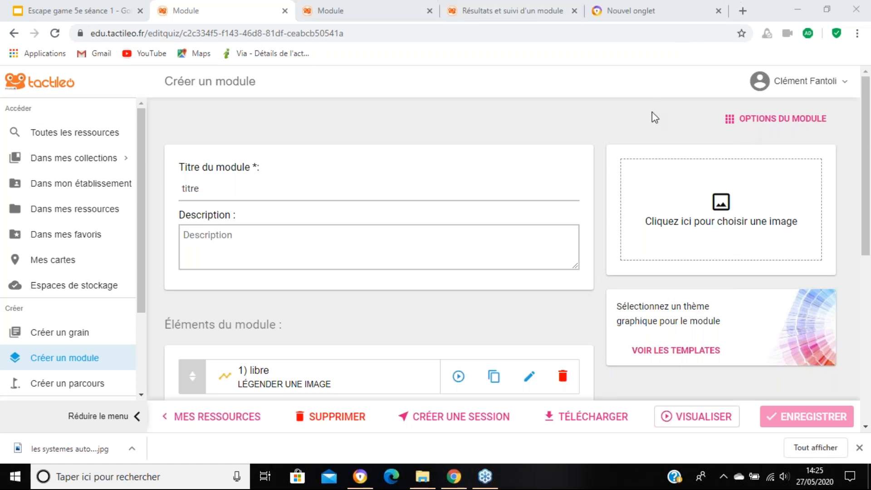
{"action": "scroll", "coordinate": [510, 136], "scroll_direction": "down", "scroll_amount": 5}
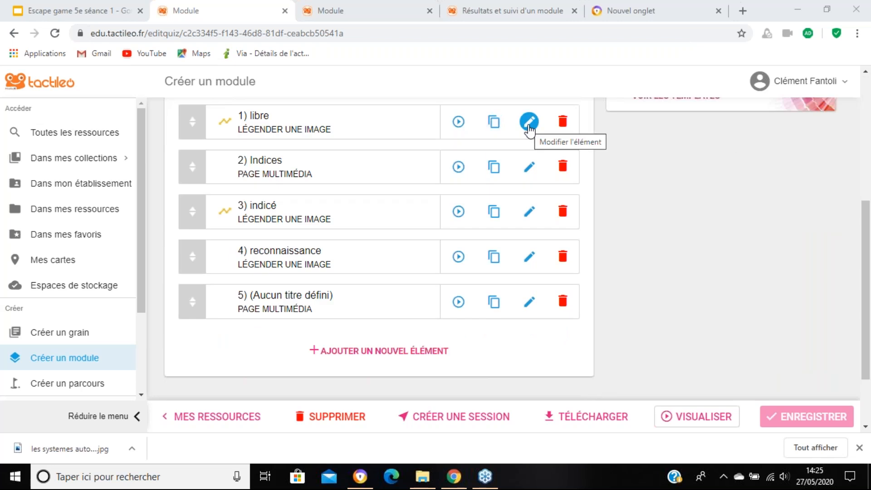
{"action": "left_click", "coordinate": [530, 127]}
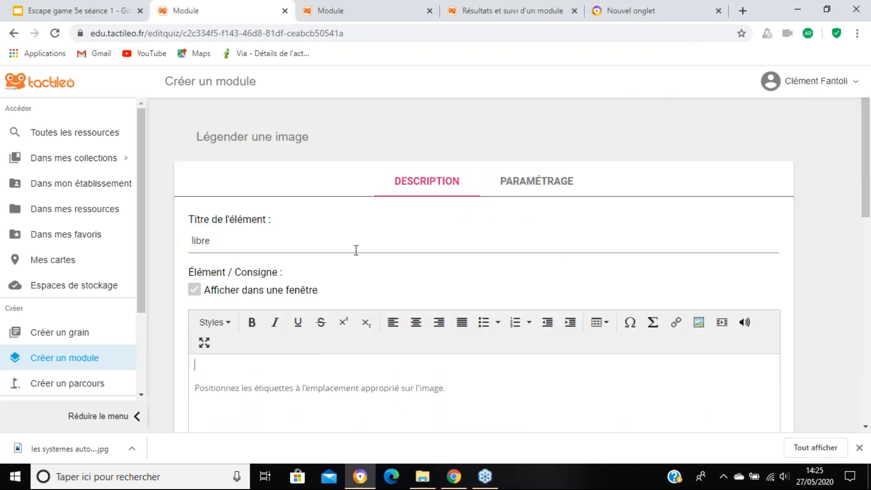
{"action": "scroll", "coordinate": [355, 251], "scroll_direction": "down", "scroll_amount": 10}
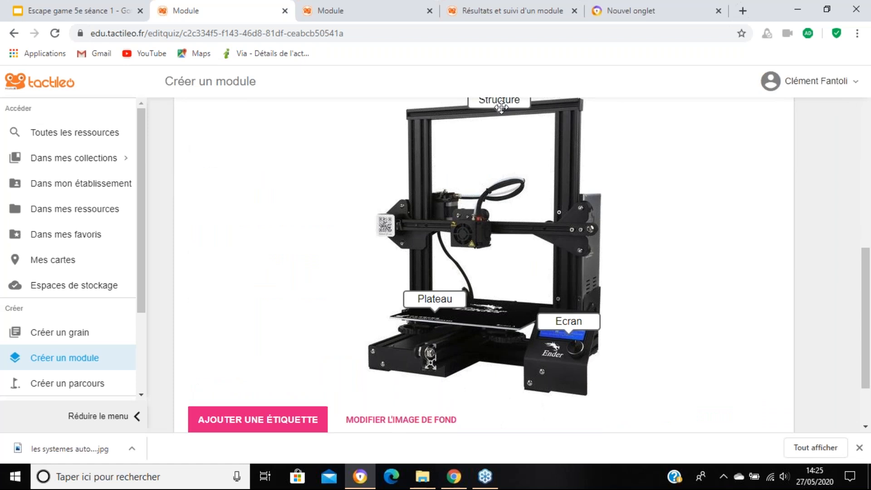
{"action": "left_click", "coordinate": [501, 107]}
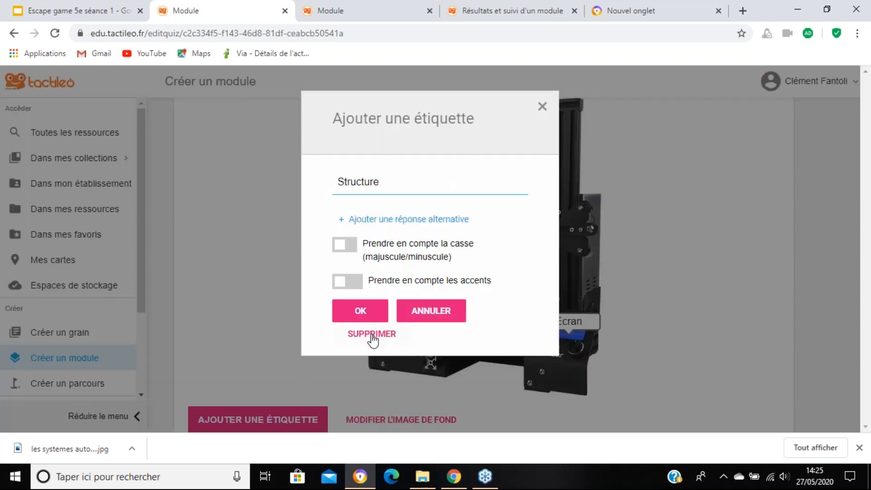
{"action": "left_click", "coordinate": [372, 334]}
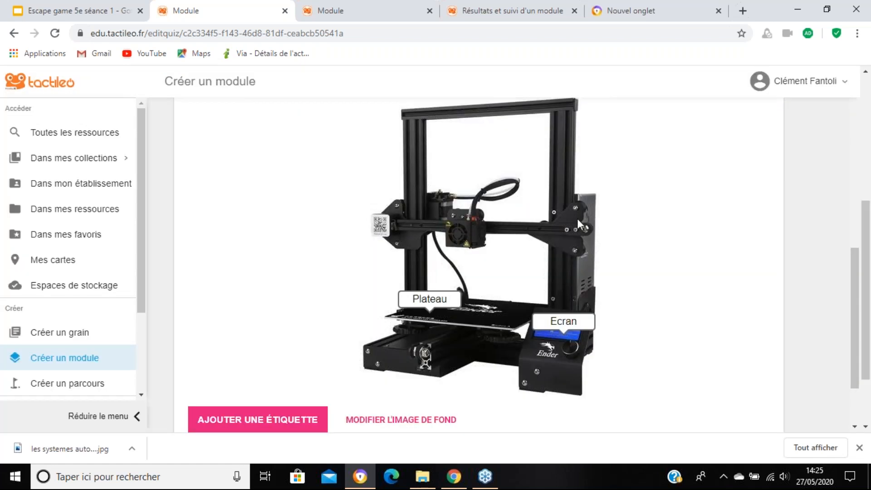
Step: Add "Plato" and "Platau" as accepted alternative answers for the "Plateau" label of the "libre" exercise
{"action": "scroll", "coordinate": [577, 218], "scroll_direction": "up", "scroll_amount": 8}
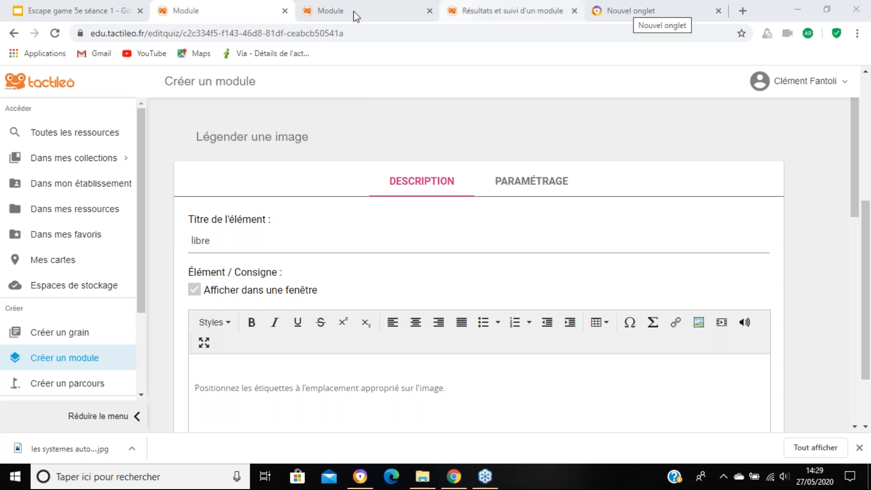
{"action": "scroll", "coordinate": [453, 272], "scroll_direction": "down", "scroll_amount": 5}
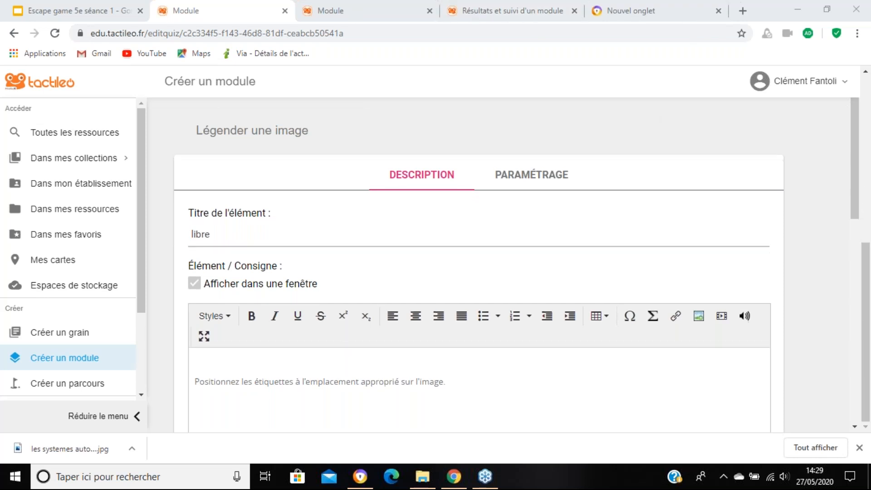
{"action": "scroll", "coordinate": [618, 335], "scroll_direction": "down", "scroll_amount": 5}
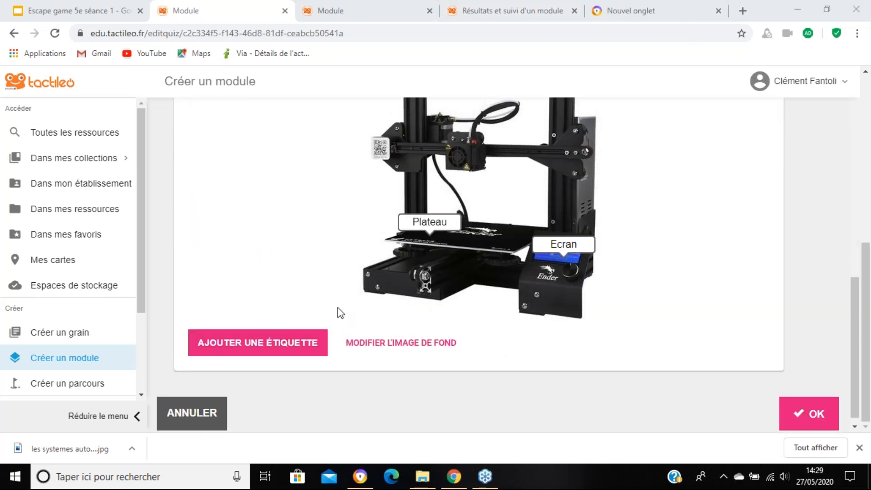
{"action": "scroll", "coordinate": [337, 307], "scroll_direction": "up", "scroll_amount": 5}
{"action": "scroll", "coordinate": [421, 290], "scroll_direction": "down", "scroll_amount": 4}
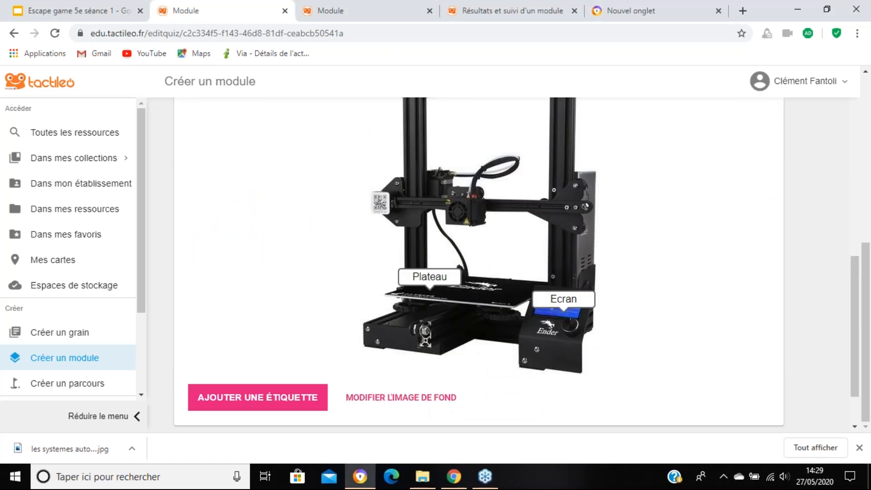
{"action": "left_click", "coordinate": [442, 276]}
{"action": "left_click", "coordinate": [383, 216]}
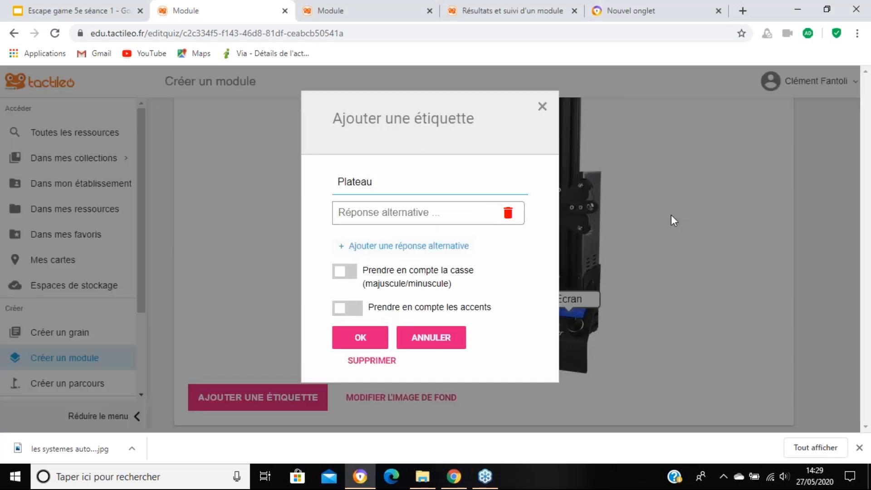
{"action": "type", "text": "Pl"}
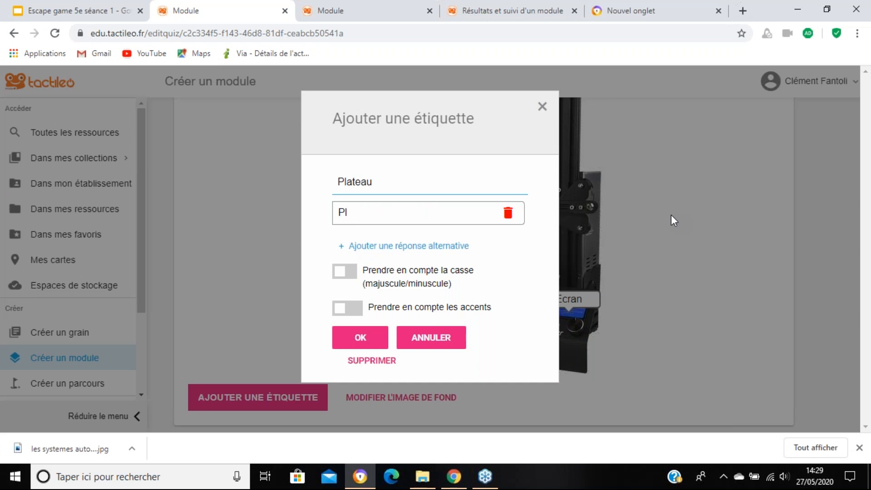
{"action": "type", "text": "ato"}
{"action": "left_click", "coordinate": [439, 248]}
{"action": "type", "text": "Platau"}
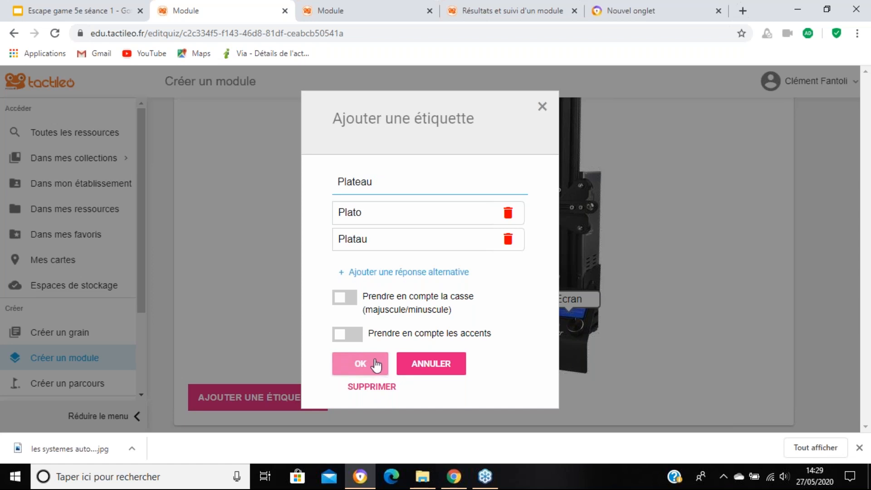
{"action": "left_click", "coordinate": [360, 363]}
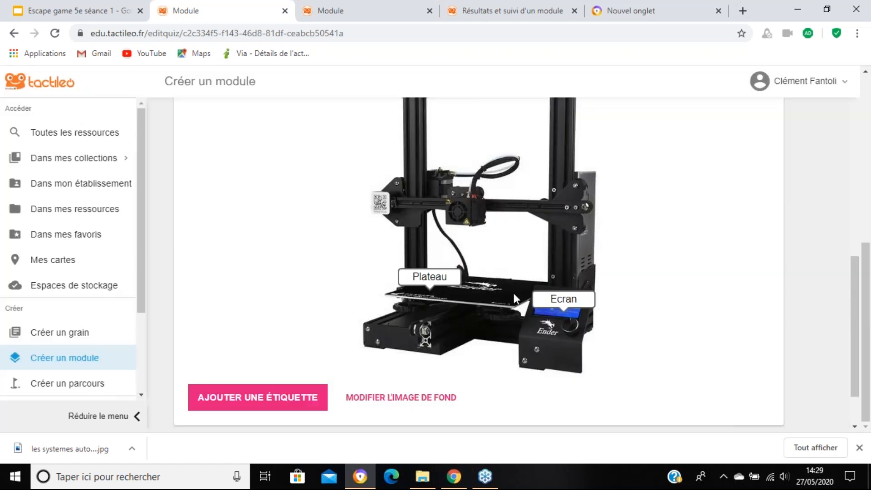
Step: Toggle the case and accent sensitivity options of the "Plateau" label on and back off, and validate the label
{"action": "scroll", "coordinate": [515, 300], "scroll_direction": "down", "scroll_amount": 1}
{"action": "scroll", "coordinate": [670, 377], "scroll_direction": "up", "scroll_amount": 3}
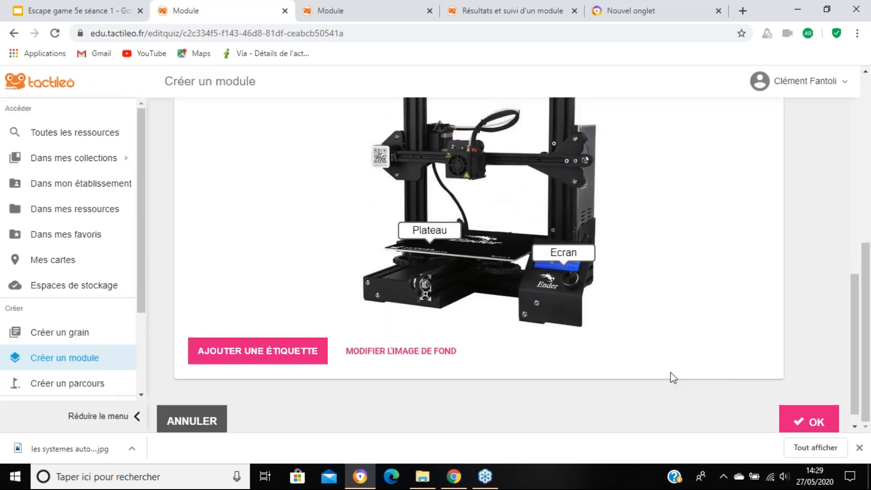
{"action": "scroll", "coordinate": [632, 359], "scroll_direction": "down", "scroll_amount": 1}
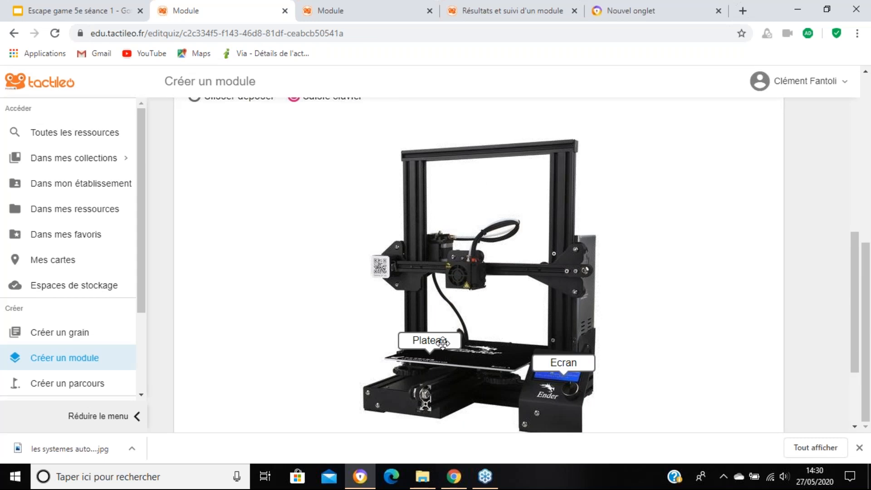
{"action": "left_click", "coordinate": [442, 344]}
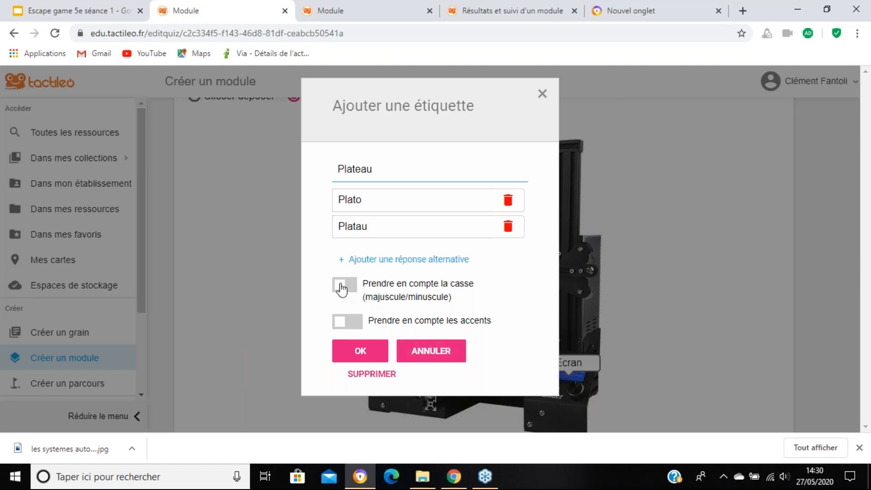
{"action": "left_click", "coordinate": [339, 289]}
{"action": "left_click", "coordinate": [340, 290]}
{"action": "left_click", "coordinate": [347, 327]}
{"action": "left_click", "coordinate": [350, 330]}
{"action": "left_click", "coordinate": [361, 352]}
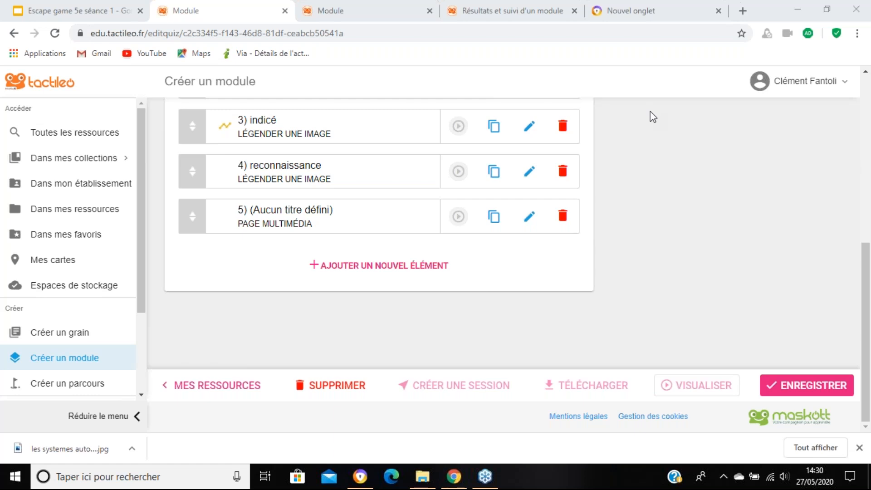
Step: Reopen the "libre" exercise, try the audio file insertion in its instructions without importing a file, and return to the module's element list
{"action": "scroll", "coordinate": [618, 208], "scroll_direction": "up", "scroll_amount": 4}
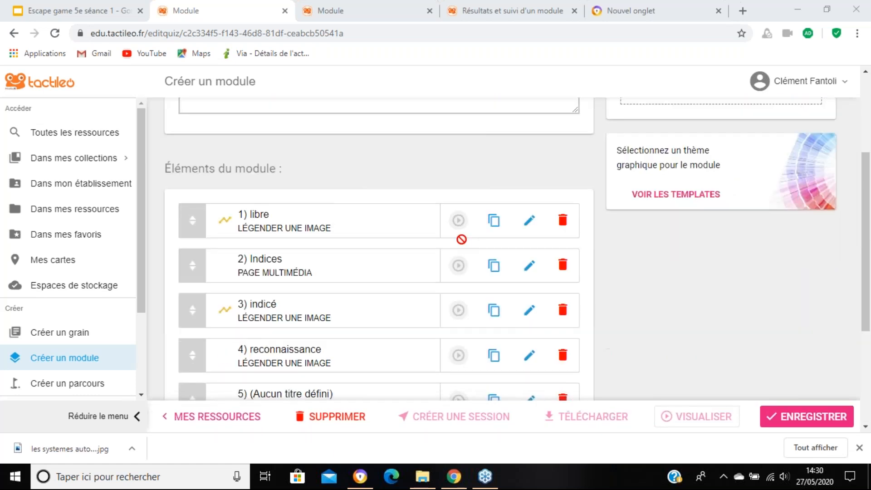
{"action": "scroll", "coordinate": [462, 239], "scroll_direction": "up", "scroll_amount": 1}
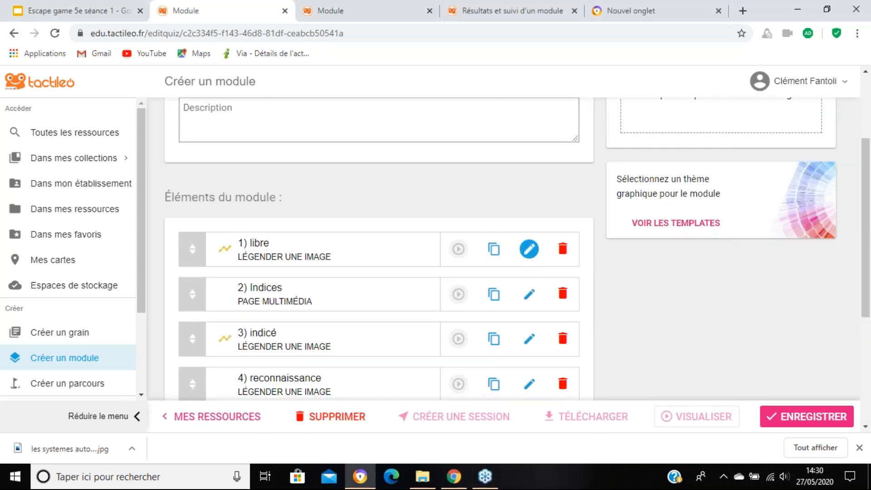
{"action": "left_click", "coordinate": [528, 250]}
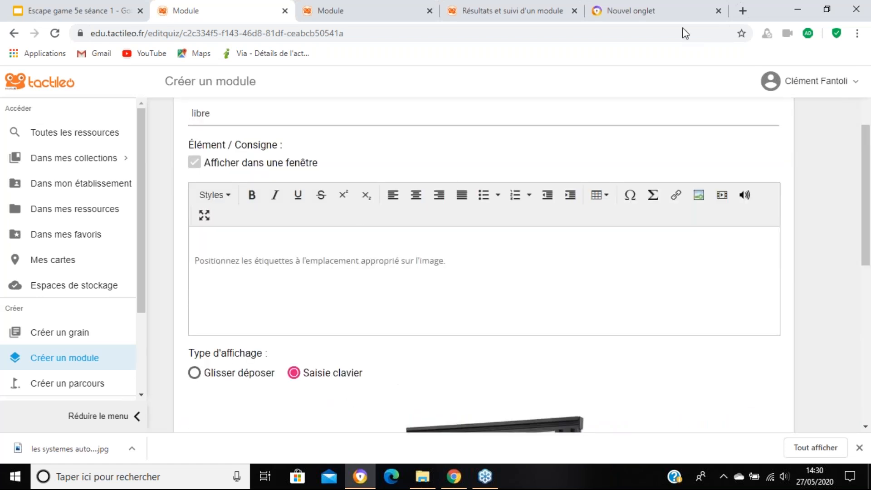
{"action": "left_click", "coordinate": [750, 199]}
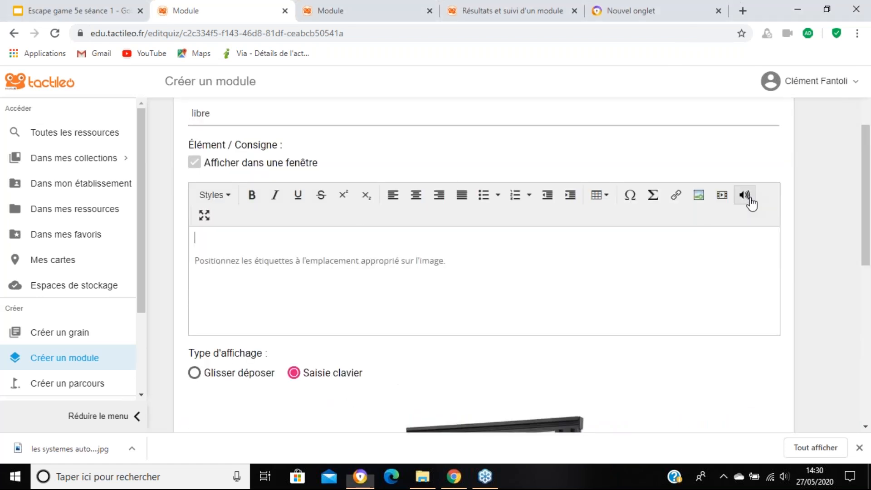
{"action": "left_click", "coordinate": [752, 203]}
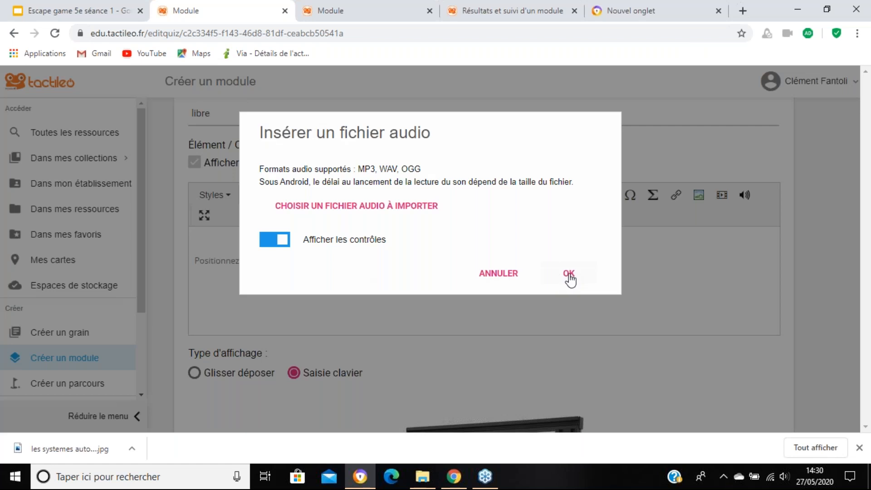
{"action": "left_click", "coordinate": [407, 207]}
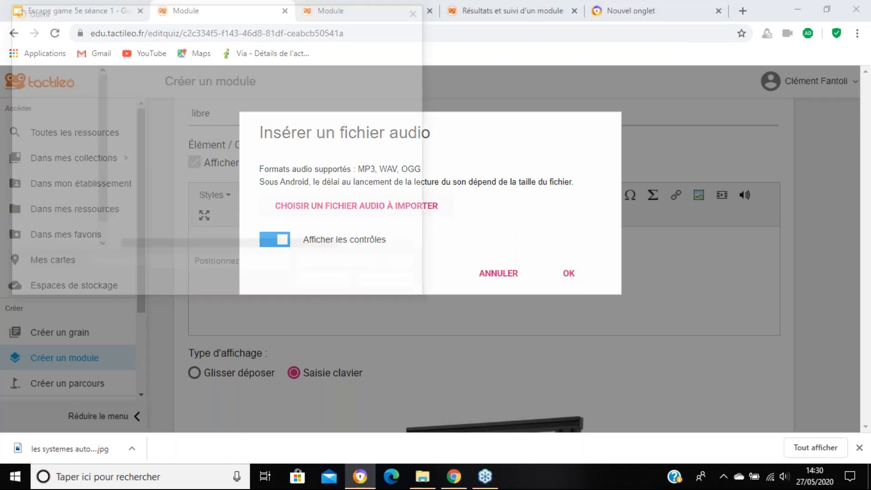
{"action": "left_click", "coordinate": [422, 10]}
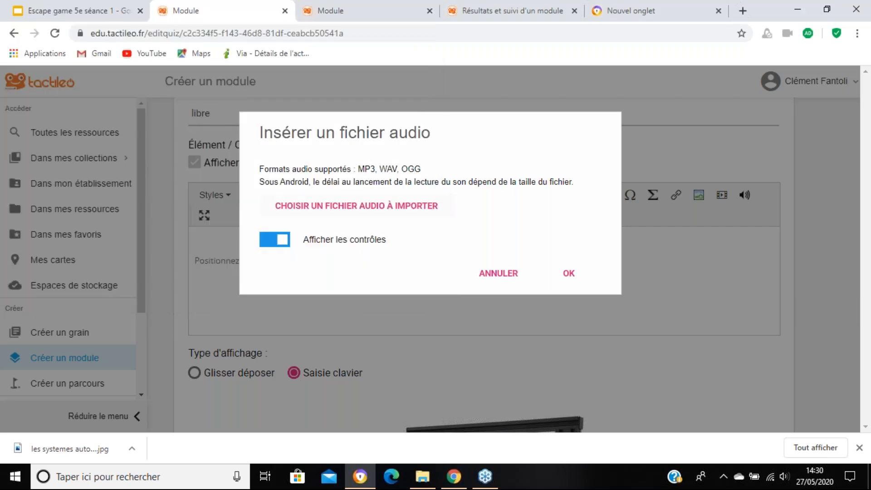
{"action": "left_click", "coordinate": [570, 276]}
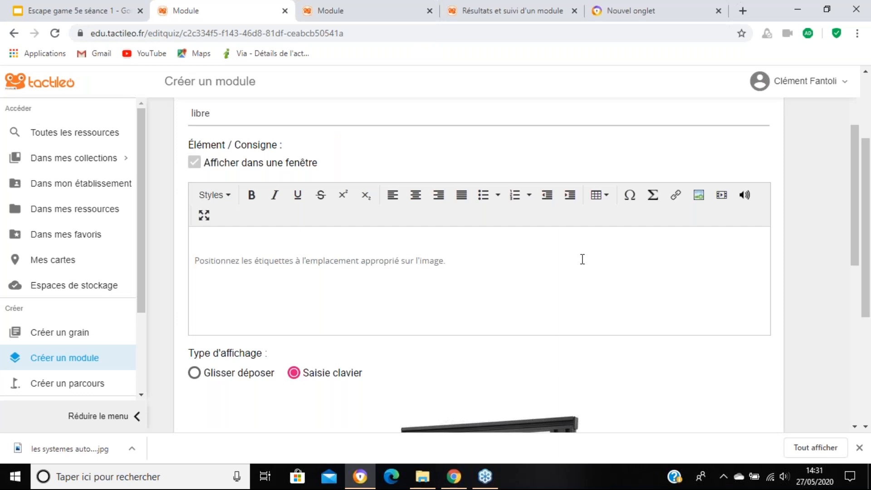
{"action": "scroll", "coordinate": [303, 192], "scroll_direction": "up", "scroll_amount": 2}
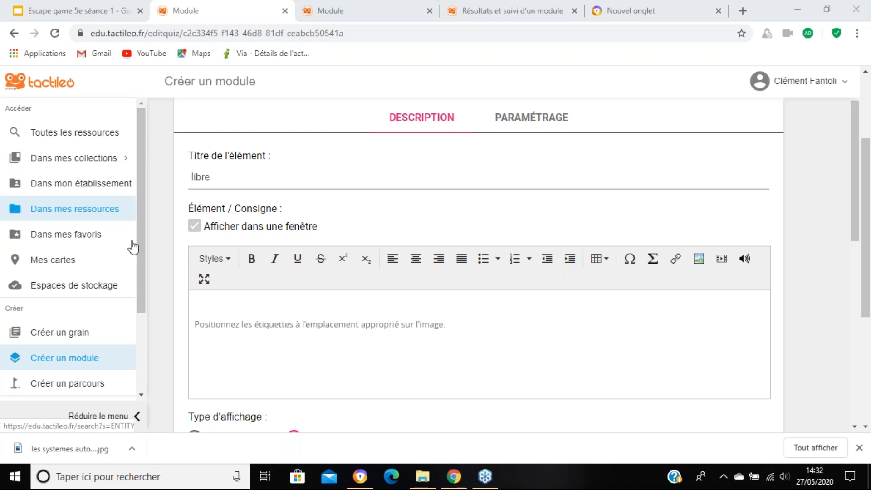
{"action": "scroll", "coordinate": [517, 323], "scroll_direction": "down", "scroll_amount": 7}
{"action": "scroll", "coordinate": [516, 324], "scroll_direction": "down", "scroll_amount": 2}
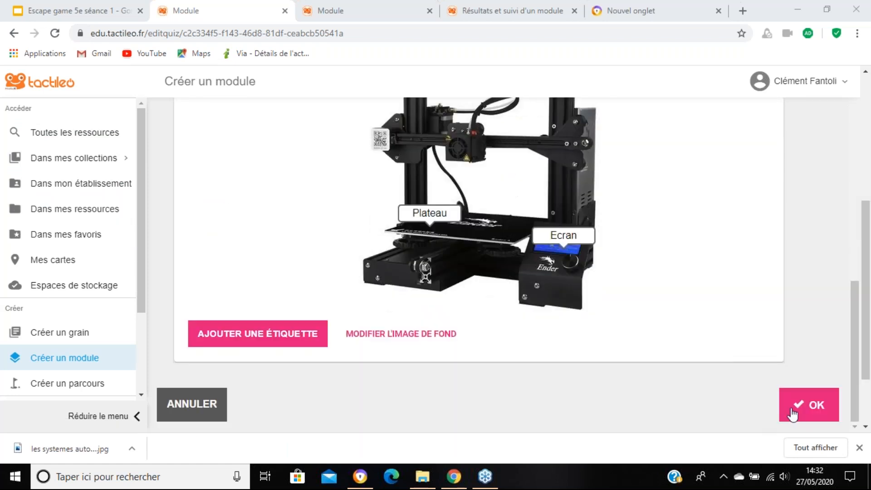
{"action": "left_click", "coordinate": [793, 411]}
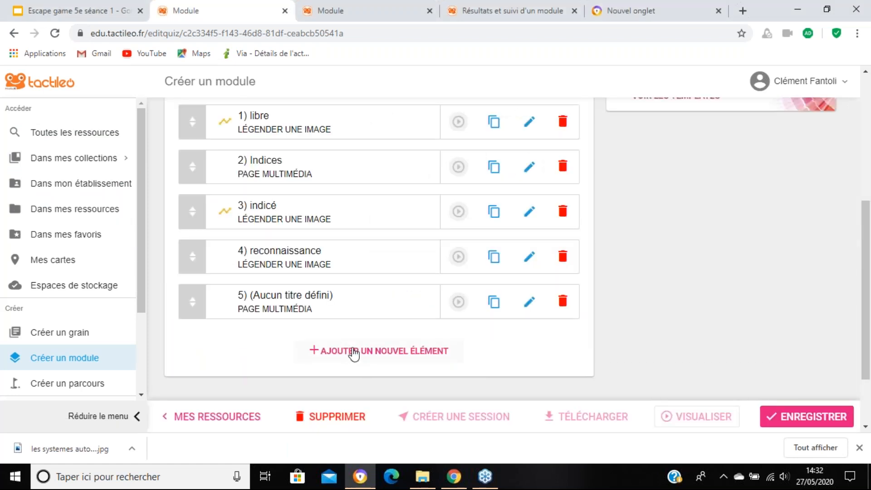
Step: Add a "Question à choix multiples" element to the module and insert blank space above its default instruction text
{"action": "left_click", "coordinate": [354, 352]}
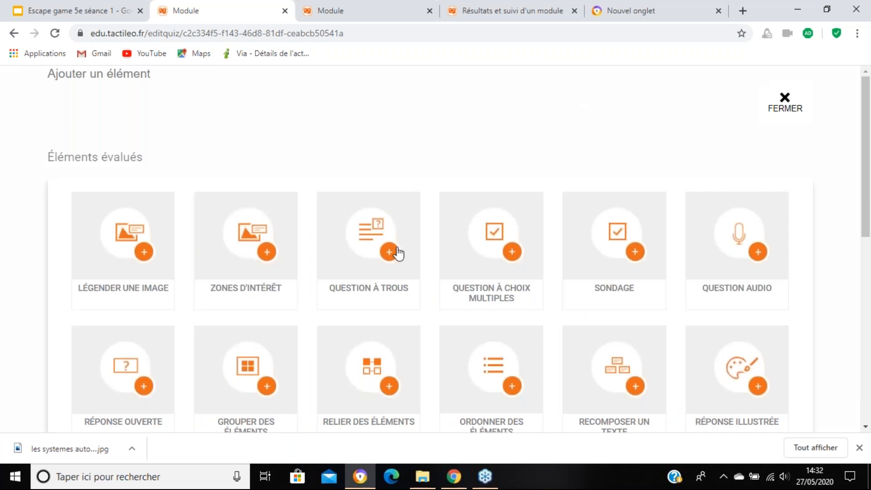
{"action": "left_click", "coordinate": [452, 227]}
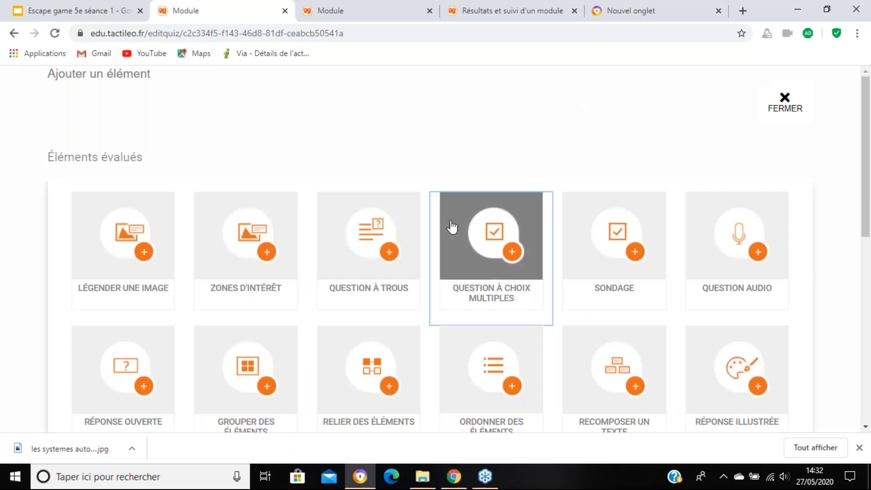
{"action": "scroll", "coordinate": [438, 249], "scroll_direction": "down", "scroll_amount": 4}
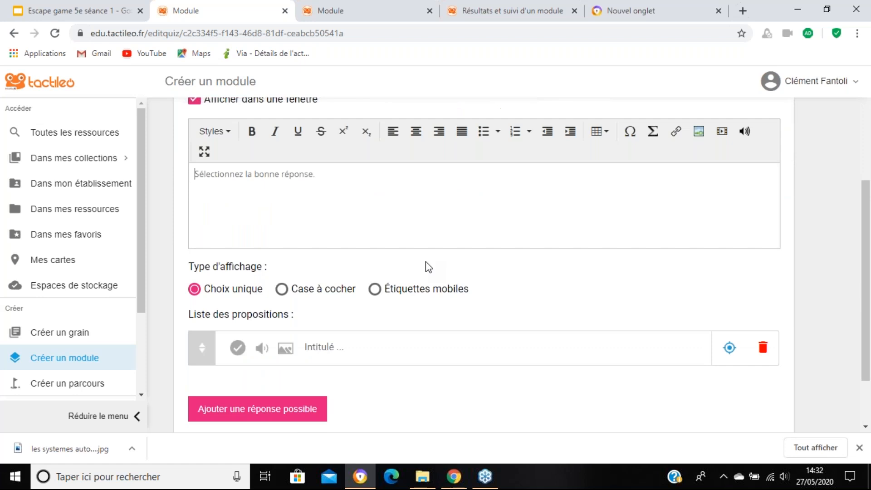
{"action": "key", "text": "Return"}
{"action": "key", "text": "Return"}
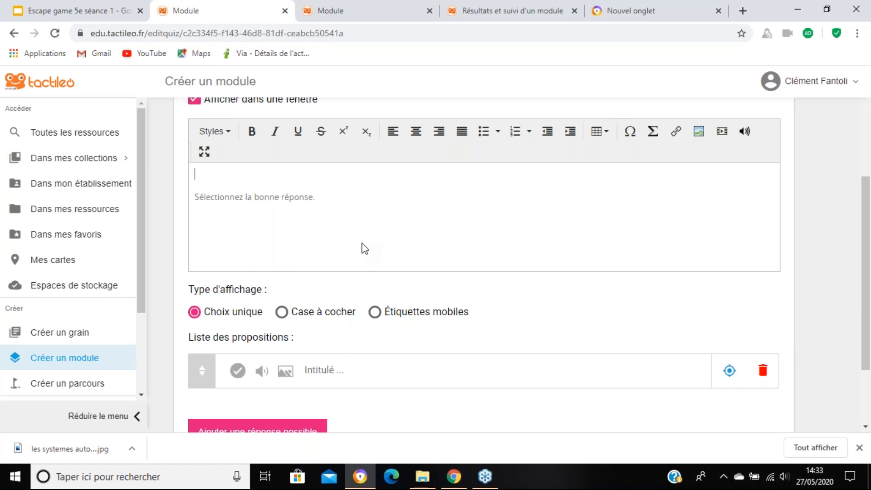
Step: Insert the "Les systèmes automatisés" image file above the instruction text of the multiple-choice question
{"action": "left_click", "coordinate": [699, 132]}
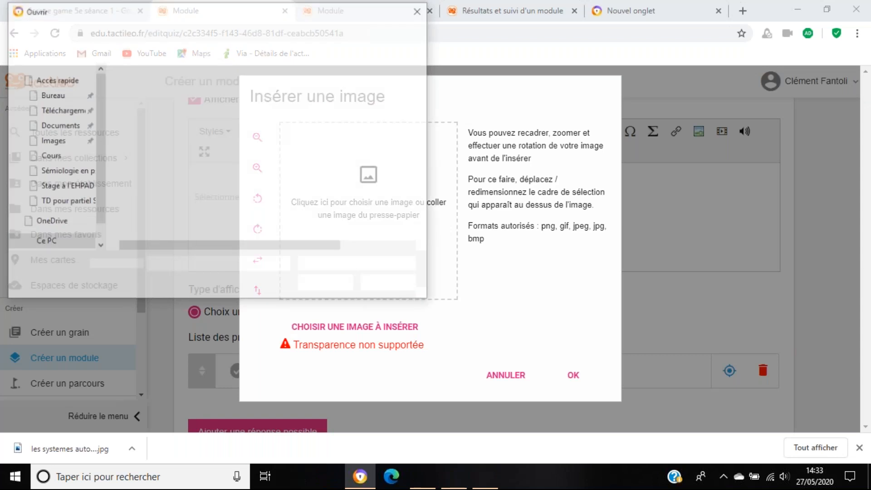
{"action": "double_click", "coordinate": [159, 156]}
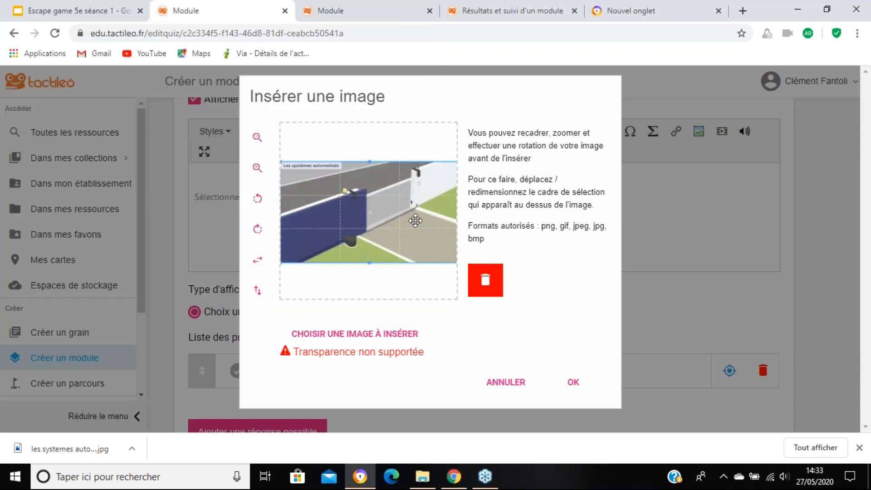
{"action": "left_click", "coordinate": [574, 383]}
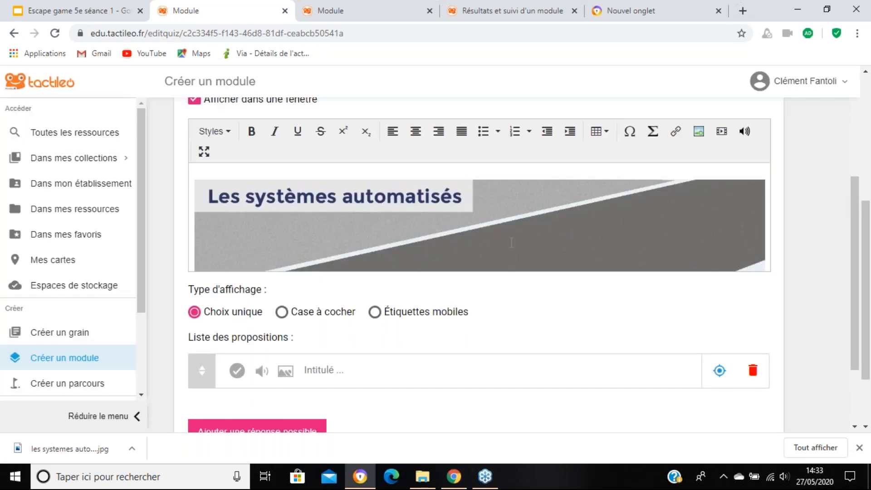
Step: Shrink the inserted "Les systèmes automatisés" image to about two thirds of the text area's width
{"action": "scroll", "coordinate": [531, 227], "scroll_direction": "down", "scroll_amount": 1}
{"action": "scroll", "coordinate": [530, 227], "scroll_direction": "down", "scroll_amount": 2}
{"action": "left_click", "coordinate": [519, 128]}
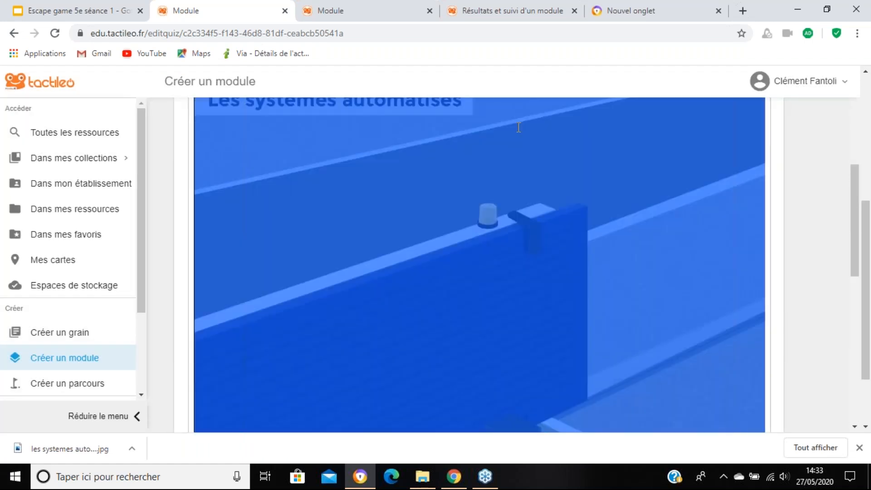
{"action": "scroll", "coordinate": [518, 127], "scroll_direction": "up", "scroll_amount": 2}
{"action": "left_click_drag", "start_coordinate": [194, 208], "coordinate": [627, 297]}
{"action": "left_click", "coordinate": [687, 263]}
{"action": "scroll", "coordinate": [649, 304], "scroll_direction": "down", "scroll_amount": 3}
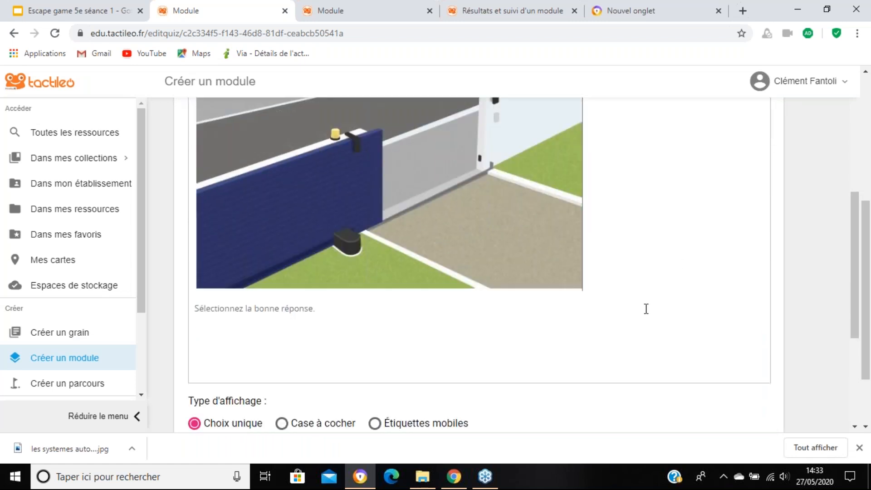
Step: Enter "Moteur" as the first proposition and add a second one reading "Moteur et le pignon"
{"action": "scroll", "coordinate": [652, 295], "scroll_direction": "up", "scroll_amount": 3}
{"action": "scroll", "coordinate": [652, 296], "scroll_direction": "down", "scroll_amount": 3}
{"action": "scroll", "coordinate": [661, 292], "scroll_direction": "down", "scroll_amount": 4}
{"action": "scroll", "coordinate": [365, 272], "scroll_direction": "up", "scroll_amount": 4}
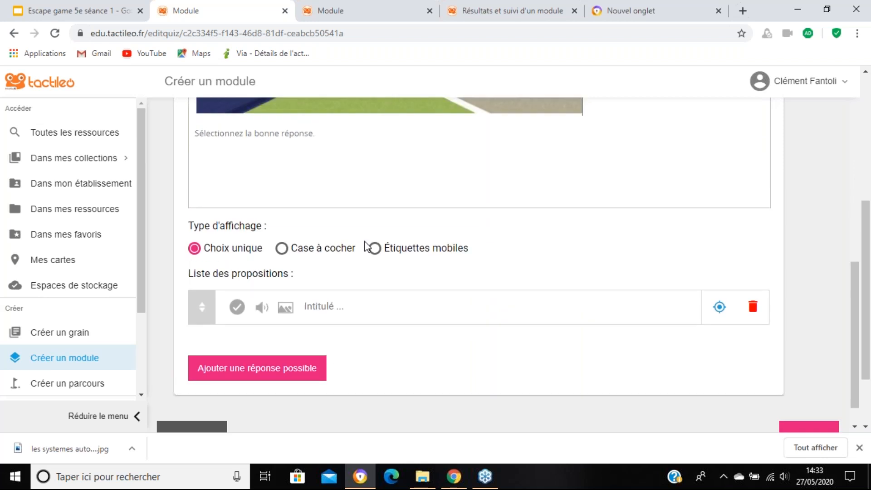
{"action": "scroll", "coordinate": [425, 284], "scroll_direction": "down", "scroll_amount": 4}
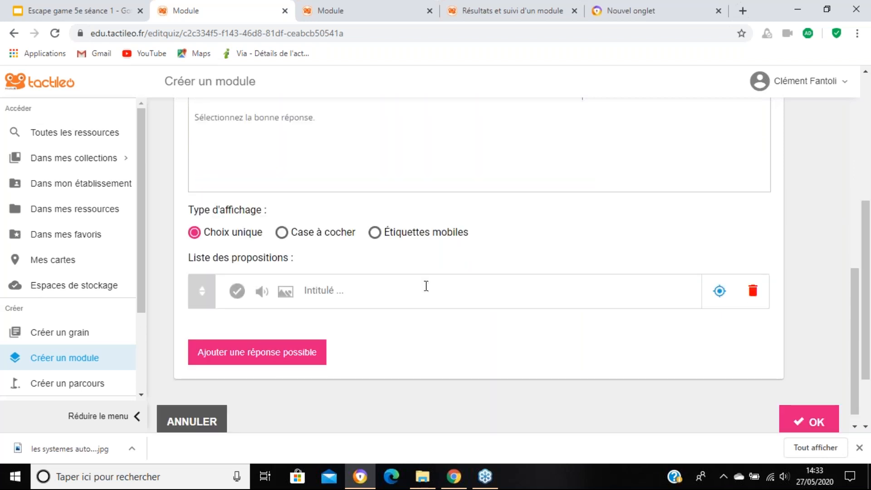
{"action": "scroll", "coordinate": [424, 280], "scroll_direction": "up", "scroll_amount": 5}
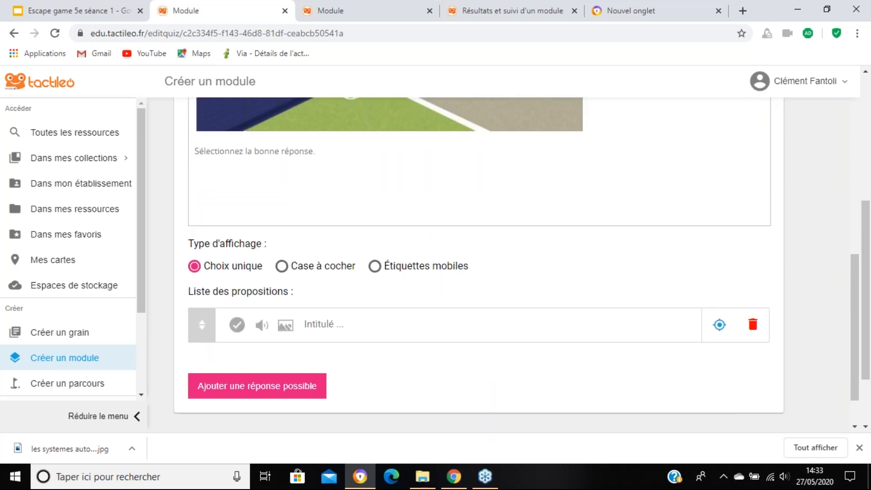
{"action": "scroll", "coordinate": [425, 275], "scroll_direction": "down", "scroll_amount": 4}
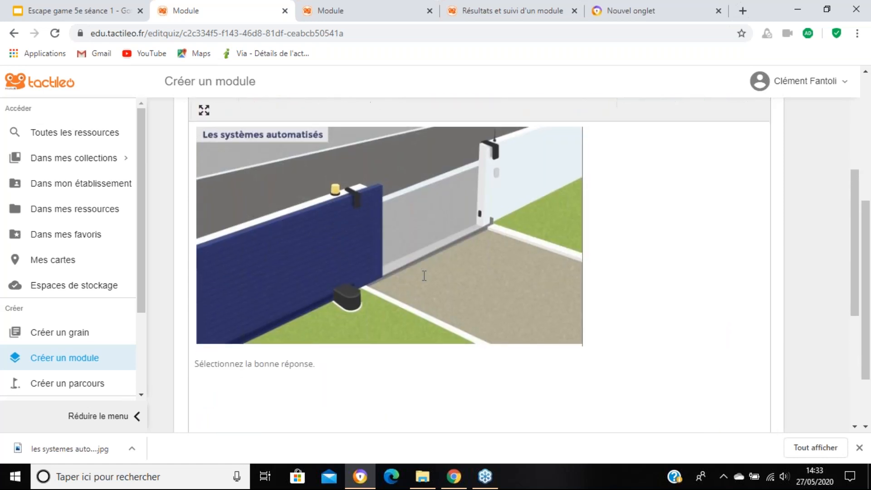
{"action": "type", "text": "Moteur"}
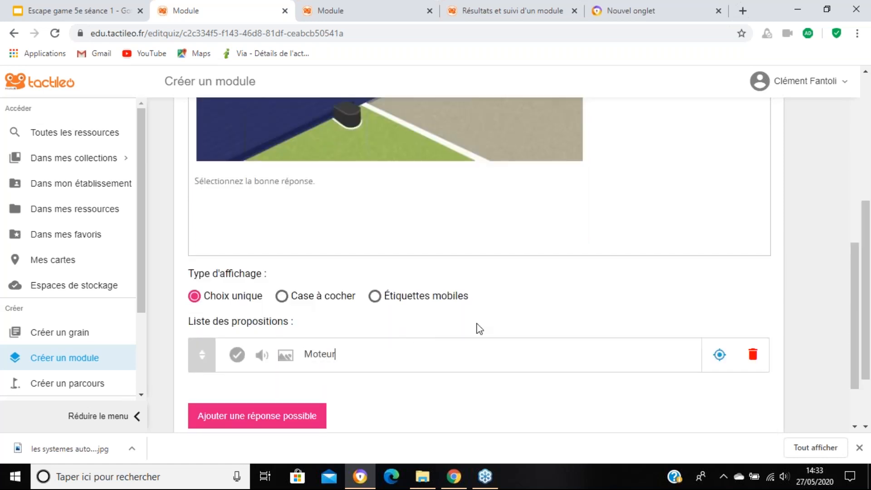
{"action": "left_click", "coordinate": [249, 424]}
{"action": "left_click", "coordinate": [346, 405]}
{"action": "type", "text": "Moteur"}
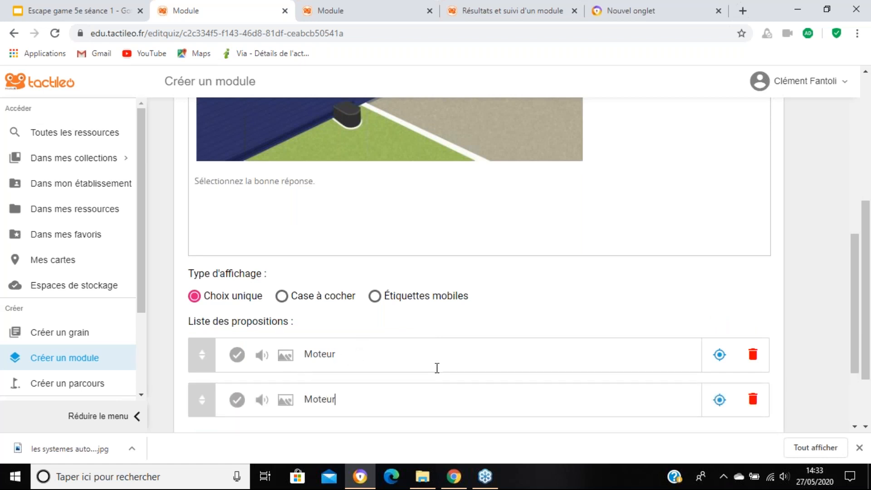
{"action": "type", "text": " et le pignon"}
{"action": "scroll", "coordinate": [459, 372], "scroll_direction": "down", "scroll_amount": 3}
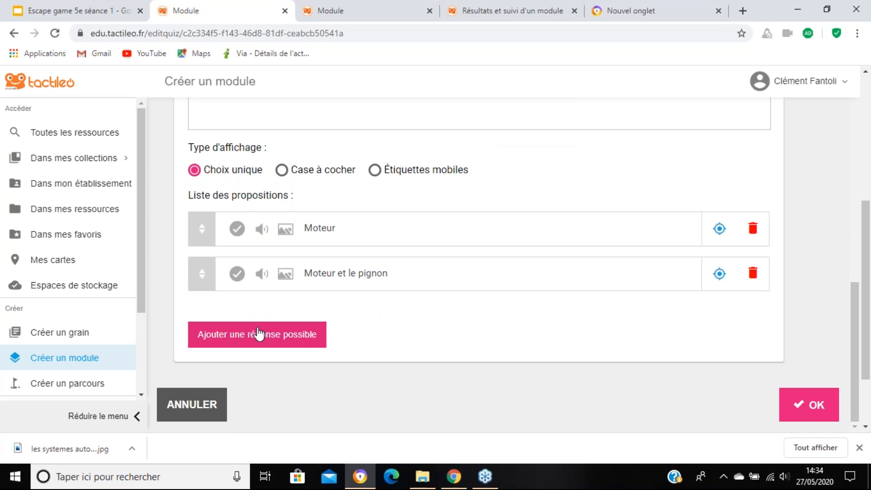
Step: Add a third possible answer reading "Moteur, Pignon et crémaillère"
{"action": "left_click", "coordinate": [258, 335]}
{"action": "type", "text": "Moteur, Pignon et crémaillère"}
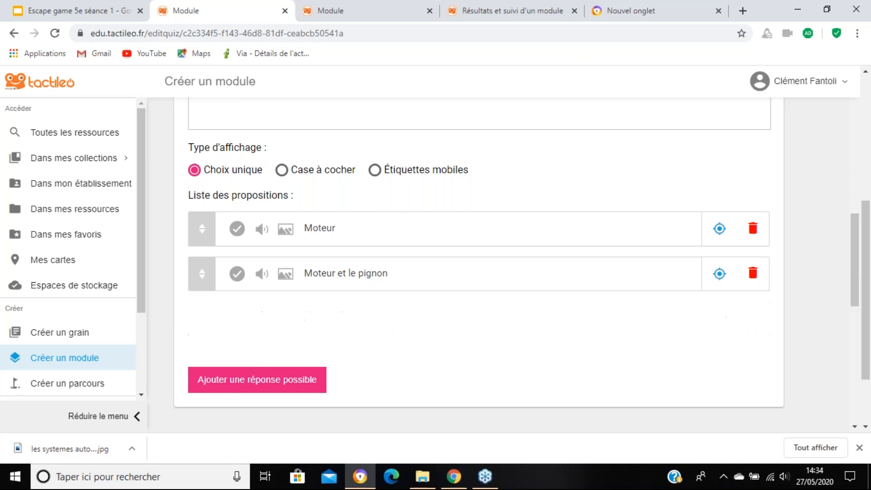
Step: Mark the proposition "Moteur, Pignon et crémaillère" as the correct answer of the question
{"action": "scroll", "coordinate": [390, 285], "scroll_direction": "down", "scroll_amount": 1}
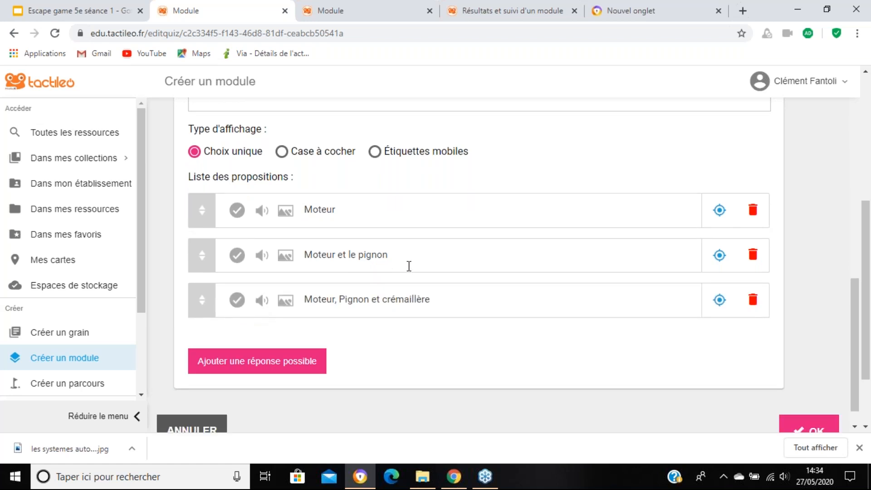
{"action": "left_click", "coordinate": [237, 275]}
{"action": "scroll", "coordinate": [406, 268], "scroll_direction": "up", "scroll_amount": 2}
{"action": "scroll", "coordinate": [407, 267], "scroll_direction": "down", "scroll_amount": 3}
{"action": "left_click", "coordinate": [719, 274]}
Step: Start creating a new trigger in the parameters of the multiple-choice question
{"action": "scroll", "coordinate": [701, 288], "scroll_direction": "up", "scroll_amount": 1}
{"action": "scroll", "coordinate": [704, 278], "scroll_direction": "up", "scroll_amount": 7}
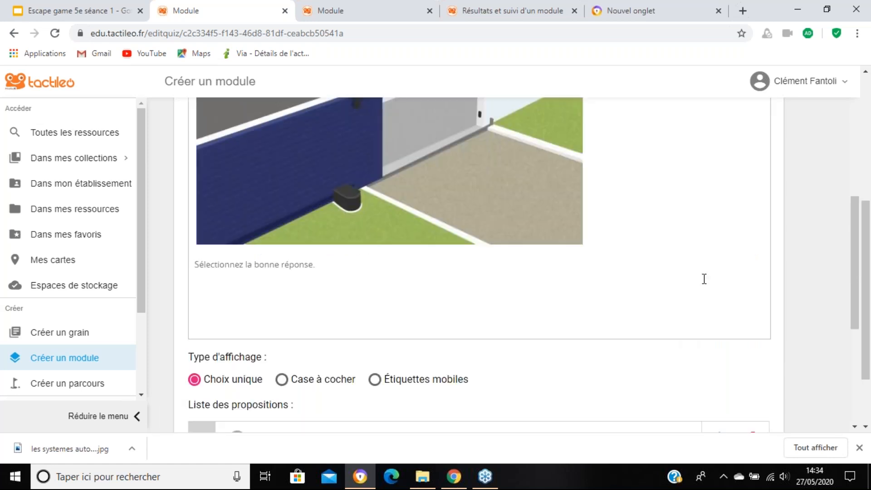
{"action": "scroll", "coordinate": [704, 279], "scroll_direction": "up", "scroll_amount": 5}
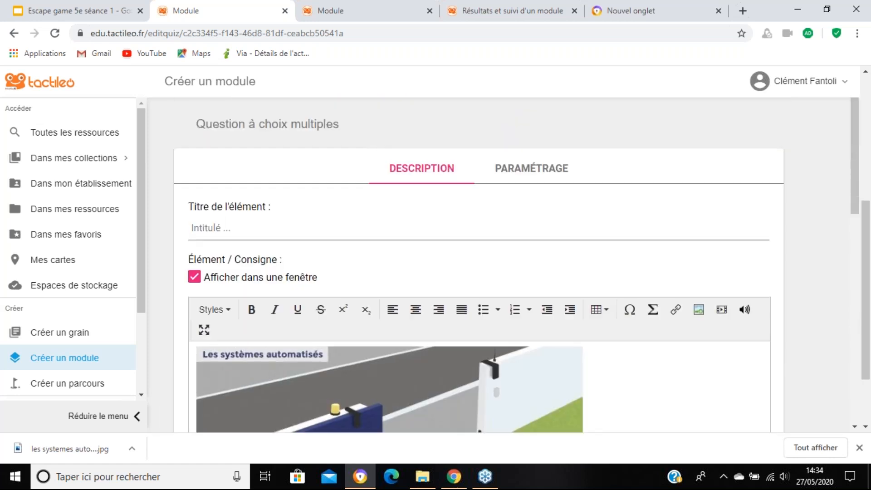
{"action": "left_click", "coordinate": [526, 182]}
{"action": "scroll", "coordinate": [493, 276], "scroll_direction": "down", "scroll_amount": 20}
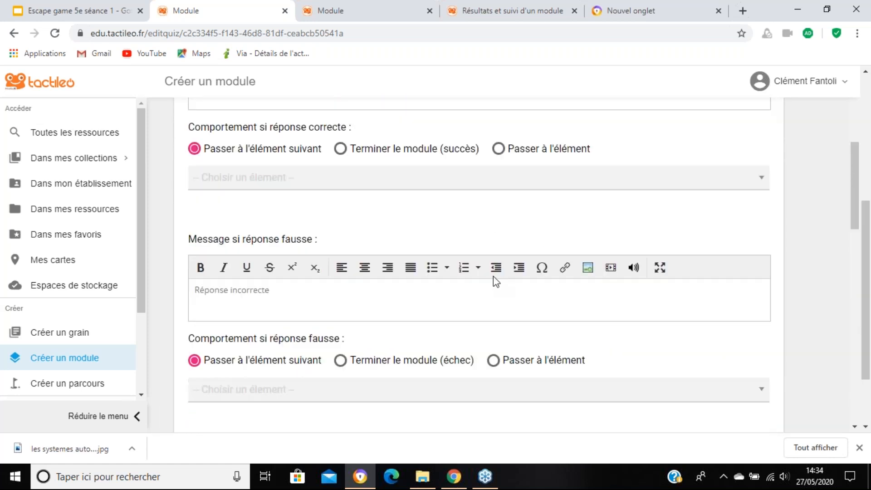
{"action": "scroll", "coordinate": [510, 261], "scroll_direction": "down", "scroll_amount": 1}
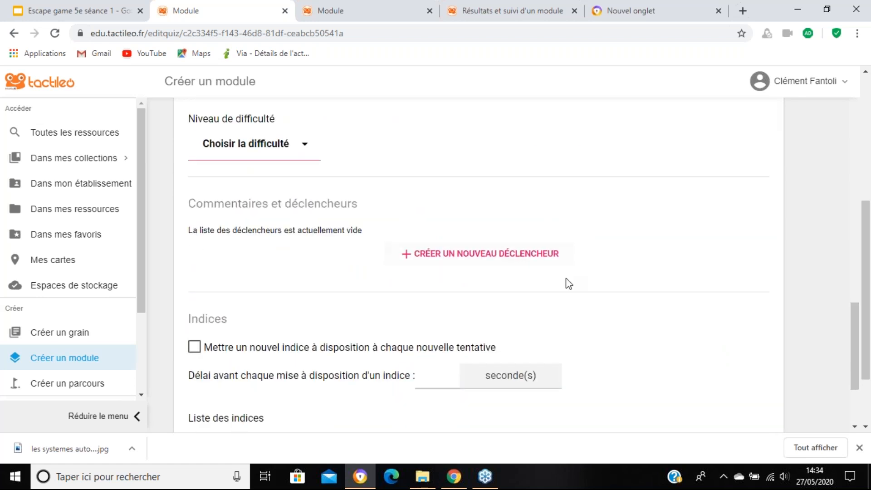
{"action": "scroll", "coordinate": [569, 283], "scroll_direction": "down", "scroll_amount": 1}
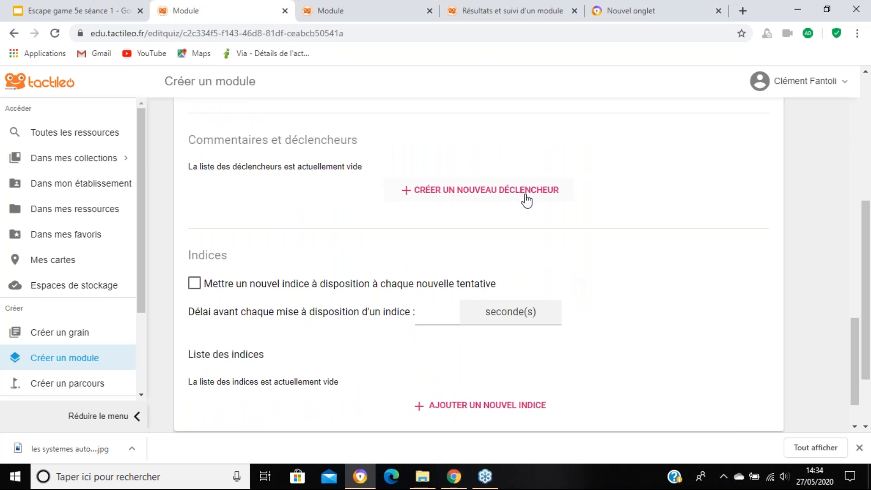
{"action": "left_click", "coordinate": [526, 200]}
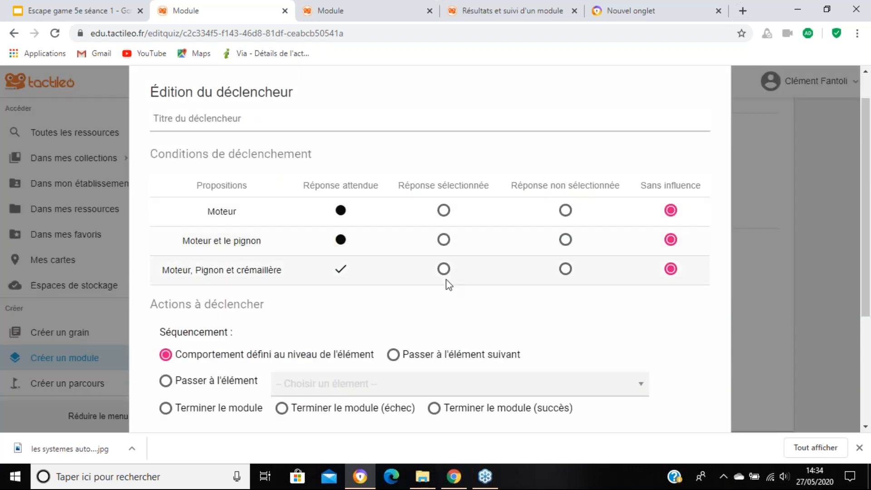
Step: Set the trigger to require "Moteur" selected and the two other propositions not selected, and title it "Moteur"
{"action": "scroll", "coordinate": [446, 282], "scroll_direction": "down", "scroll_amount": 1}
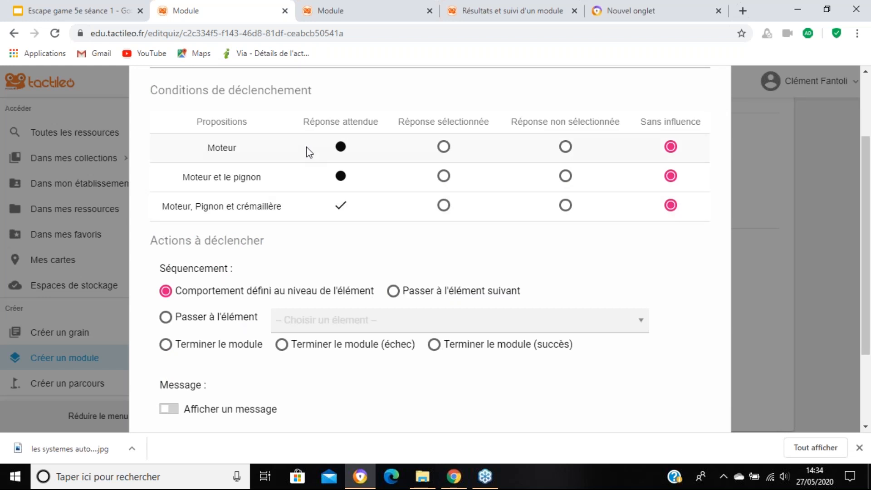
{"action": "left_click", "coordinate": [443, 147]}
{"action": "scroll", "coordinate": [308, 351], "scroll_direction": "down", "scroll_amount": 1}
{"action": "scroll", "coordinate": [308, 350], "scroll_direction": "up", "scroll_amount": 2}
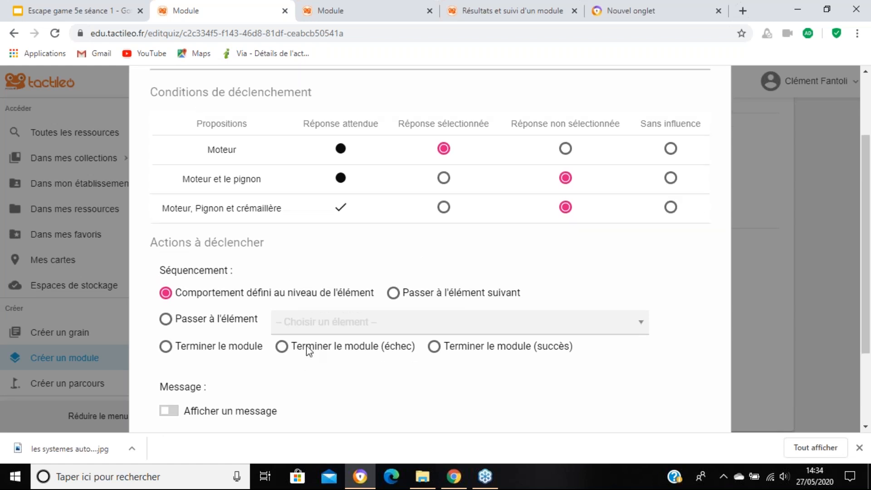
{"action": "left_click", "coordinate": [256, 85]}
{"action": "type", "text": "Moteur"}
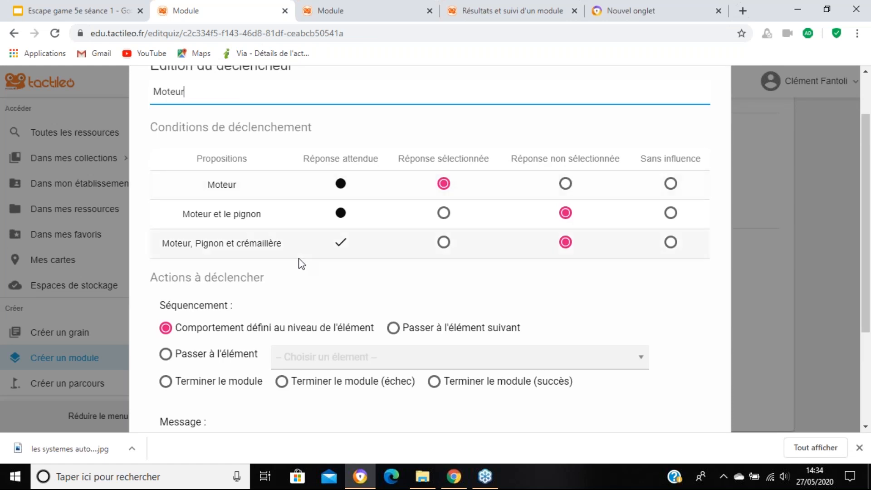
Step: Try the trigger's "Passer à l'élément" sequencing, review the available target elements, and discard the trigger
{"action": "scroll", "coordinate": [299, 263], "scroll_direction": "down", "scroll_amount": 3}
{"action": "left_click", "coordinate": [227, 230]}
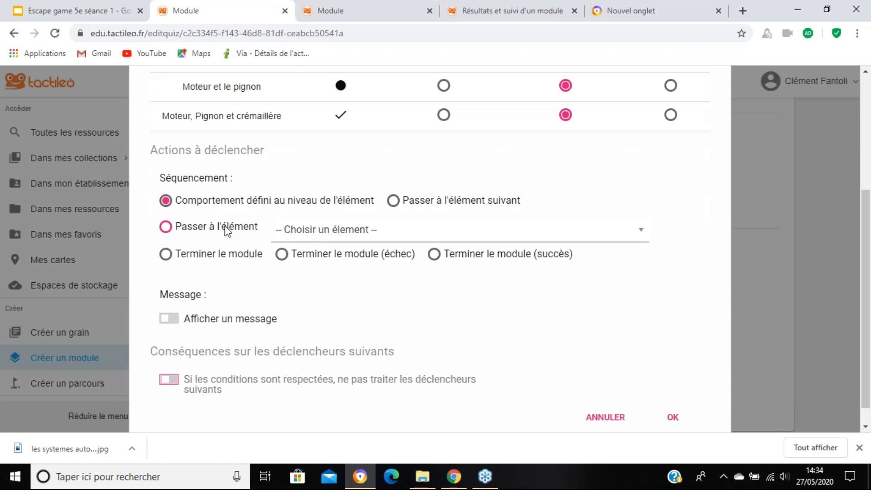
{"action": "left_click", "coordinate": [303, 239]}
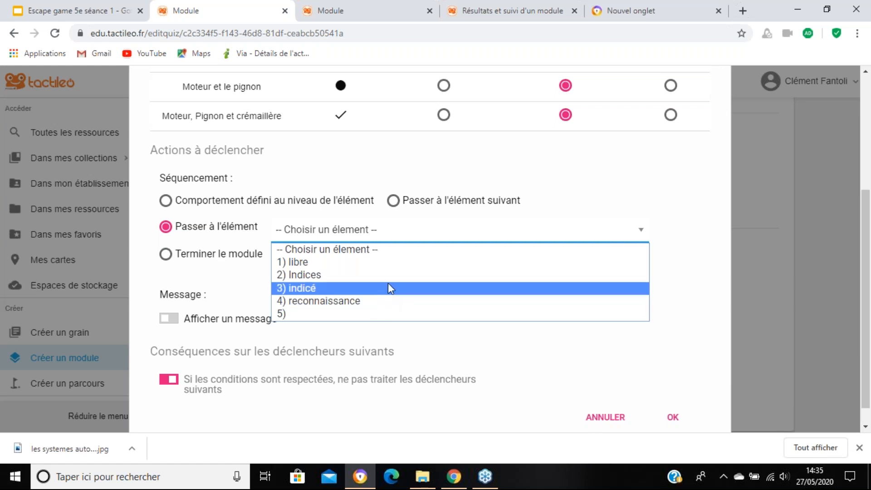
{"action": "left_click", "coordinate": [653, 191]}
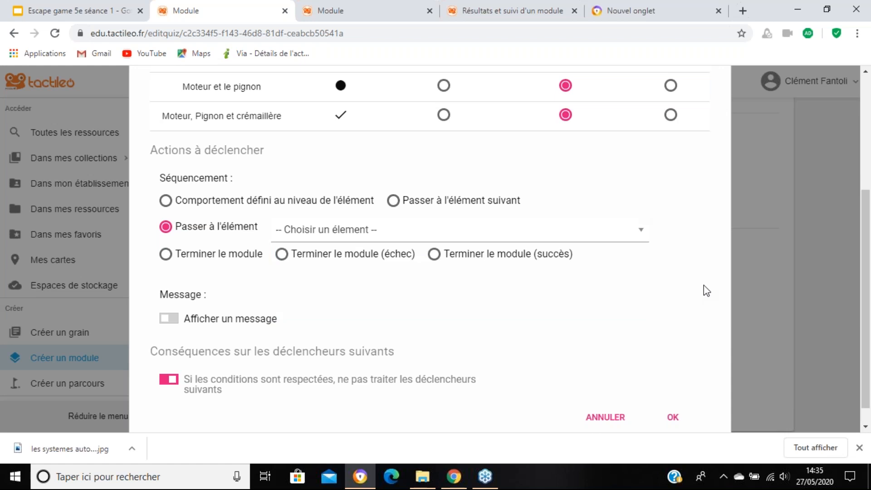
{"action": "scroll", "coordinate": [699, 297], "scroll_direction": "down", "scroll_amount": 2}
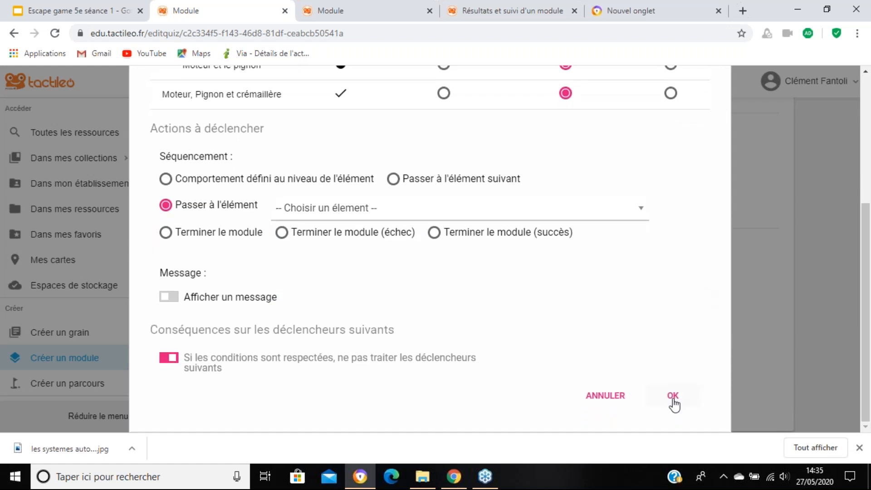
{"action": "left_click", "coordinate": [611, 397]}
Step: Validate the multiple-choice question and return to the module's element list
{"action": "scroll", "coordinate": [688, 313], "scroll_direction": "down", "scroll_amount": 1}
{"action": "scroll", "coordinate": [733, 348], "scroll_direction": "up", "scroll_amount": 4}
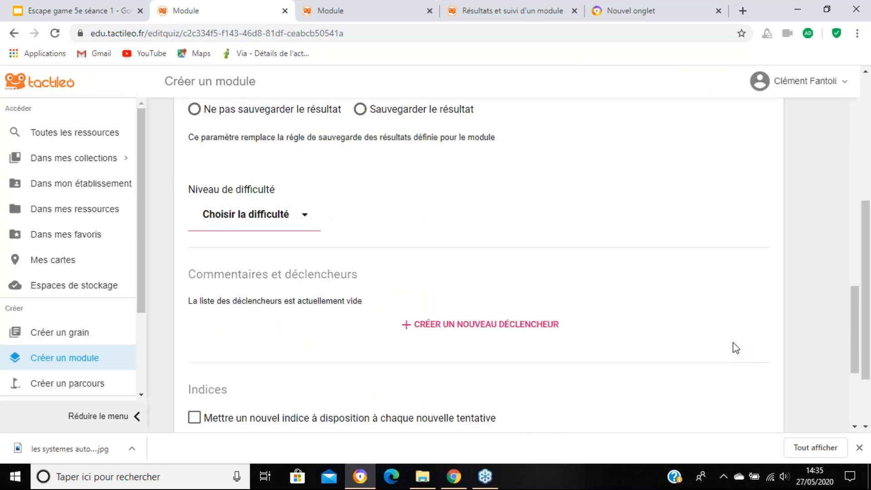
{"action": "scroll", "coordinate": [771, 382], "scroll_direction": "down", "scroll_amount": 4}
{"action": "left_click", "coordinate": [820, 414]}
Step: Start adding a new "Ressources" information element to the module
{"action": "scroll", "coordinate": [425, 340], "scroll_direction": "down", "scroll_amount": 3}
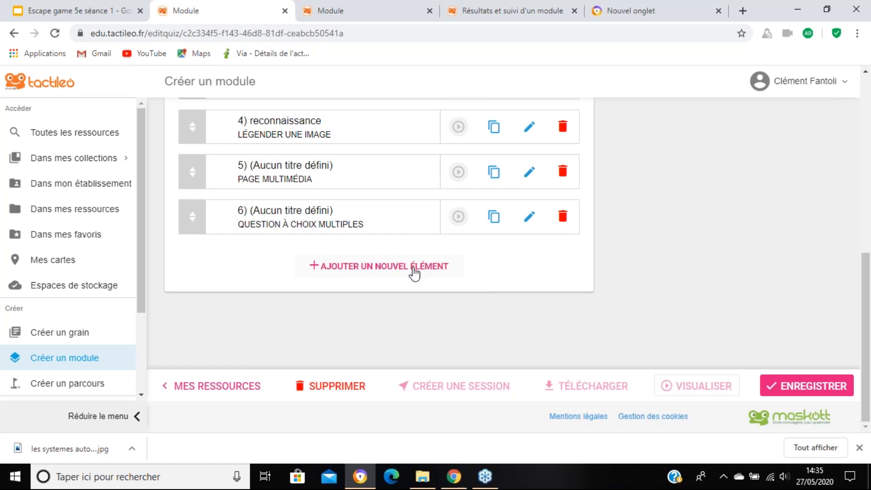
{"action": "left_click", "coordinate": [414, 271]}
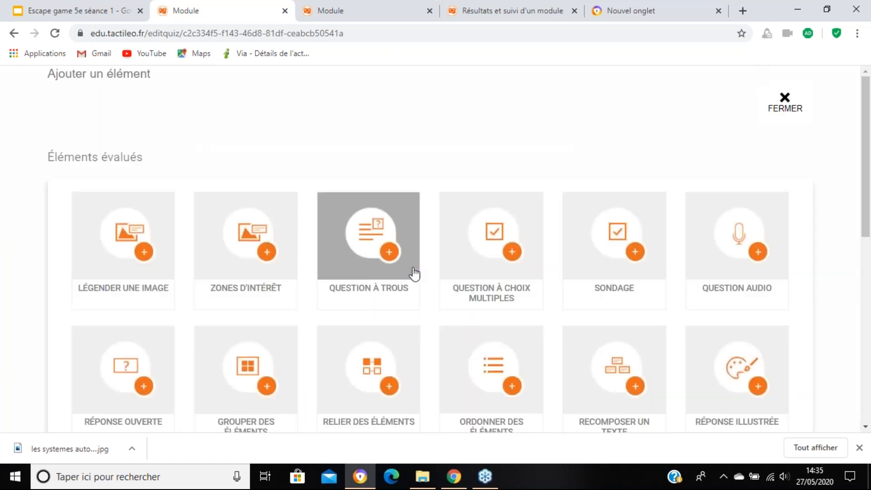
{"action": "scroll", "coordinate": [411, 274], "scroll_direction": "down", "scroll_amount": 7}
{"action": "scroll", "coordinate": [410, 281], "scroll_direction": "down", "scroll_amount": 2}
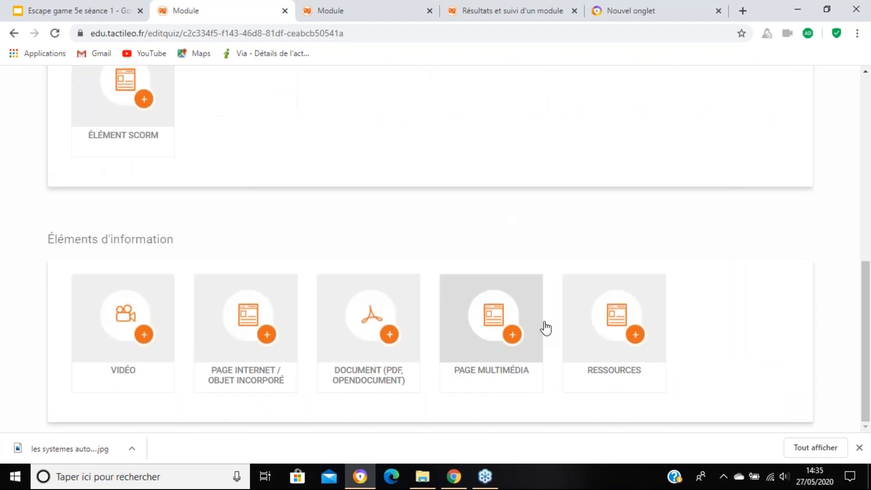
{"action": "left_click", "coordinate": [615, 320]}
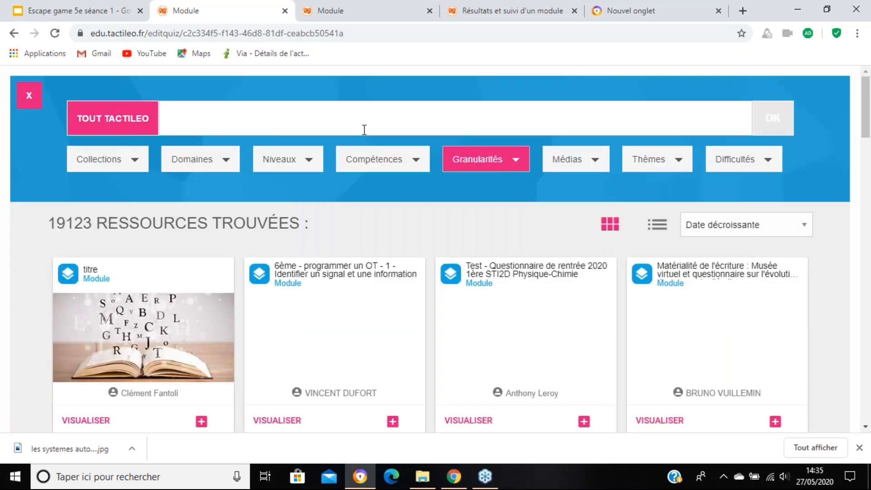
Step: Search all Tactileo resources for "crémaillère" using the suggested term "Pignon-crémaillère"
{"action": "left_click", "coordinate": [373, 131]}
{"action": "type", "text": "crémaillère"}
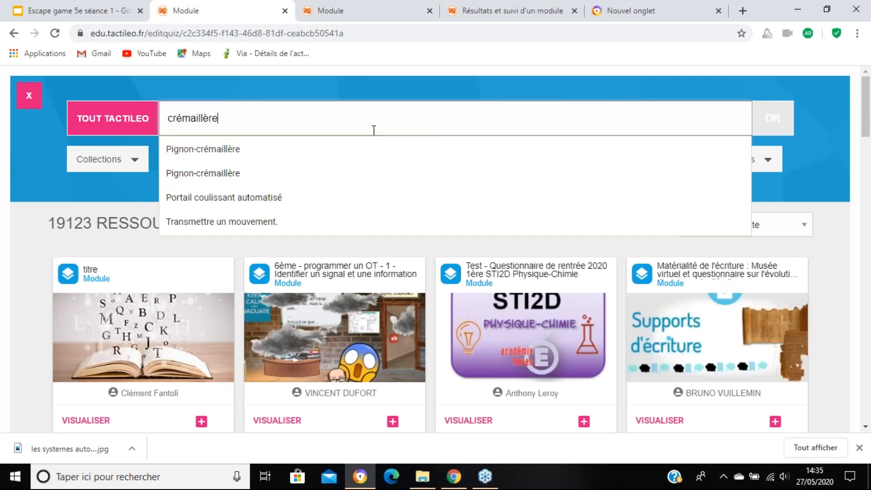
{"action": "left_click", "coordinate": [358, 151]}
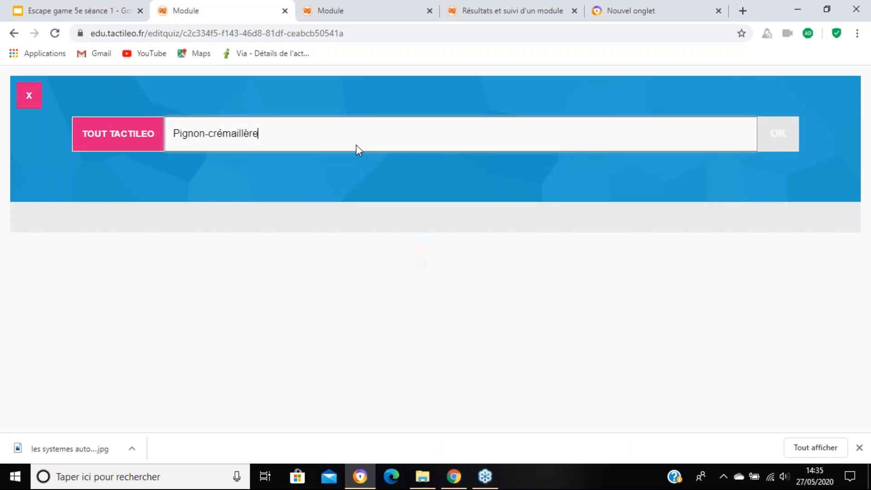
{"action": "scroll", "coordinate": [387, 311], "scroll_direction": "down", "scroll_amount": 2}
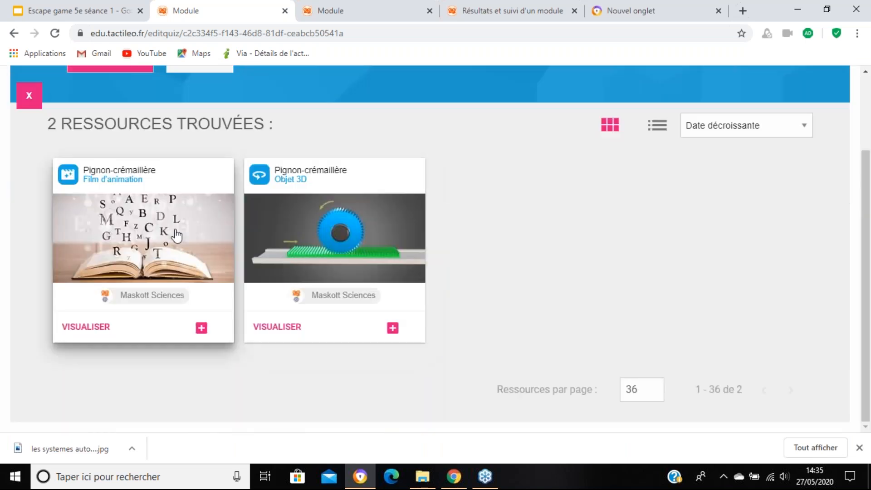
Step: Preview the "Pignon-crémaillère" animation film and add it to the module as a resource element
{"action": "left_click", "coordinate": [97, 334]}
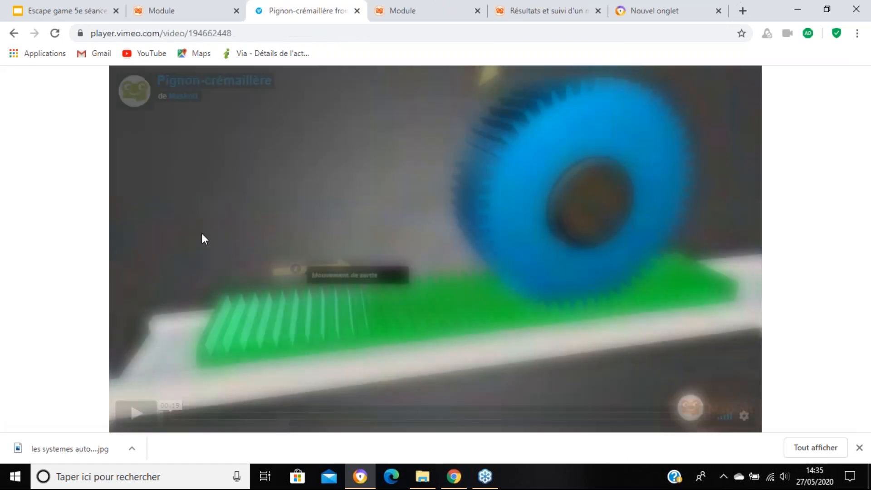
{"action": "left_click", "coordinate": [141, 412]}
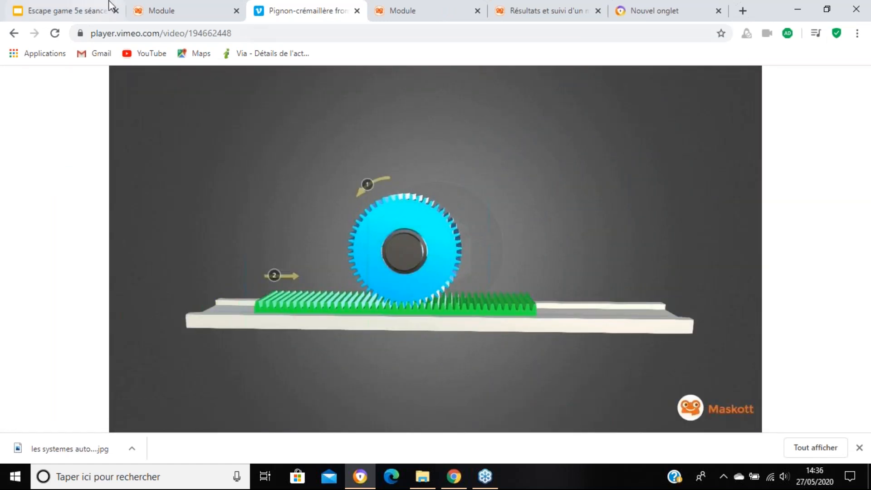
{"action": "left_click", "coordinate": [162, 6]}
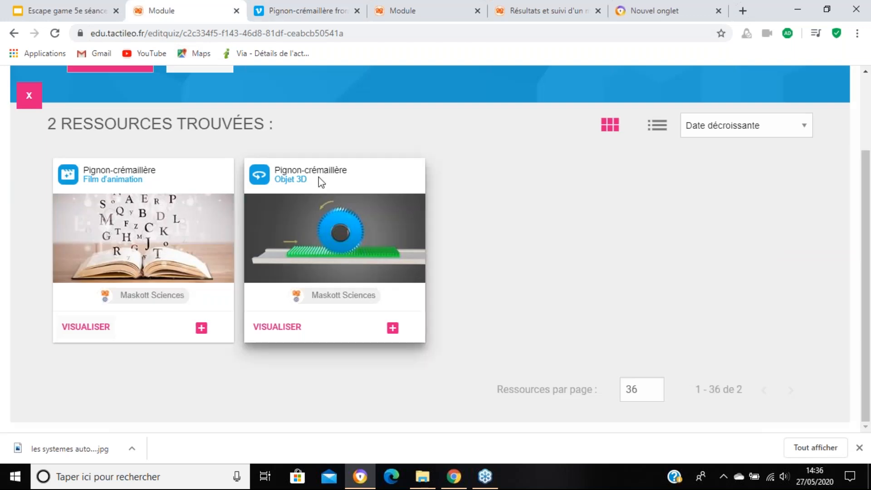
{"action": "left_click", "coordinate": [201, 328]}
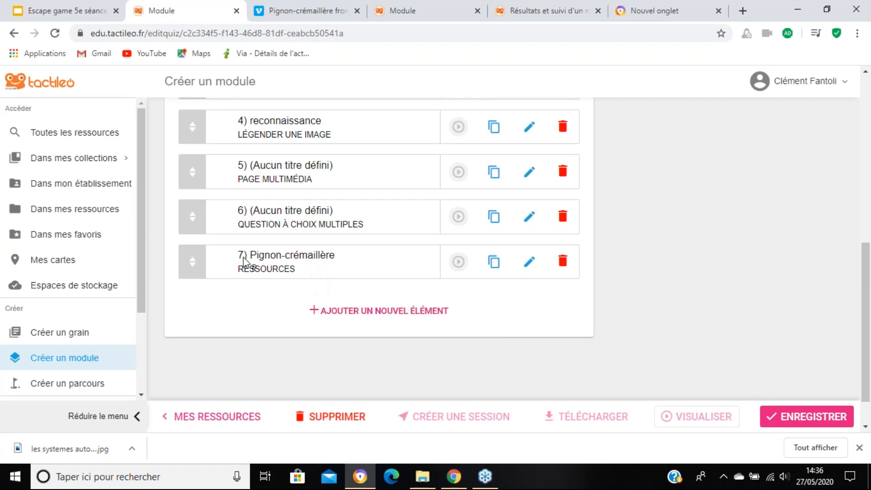
Step: Add the answer option "Je ne sais pas ce qu'est une crémaillère" to multiple-choice question 6 and validate the question
{"action": "left_click", "coordinate": [529, 217]}
{"action": "scroll", "coordinate": [365, 271], "scroll_direction": "down", "scroll_amount": 10}
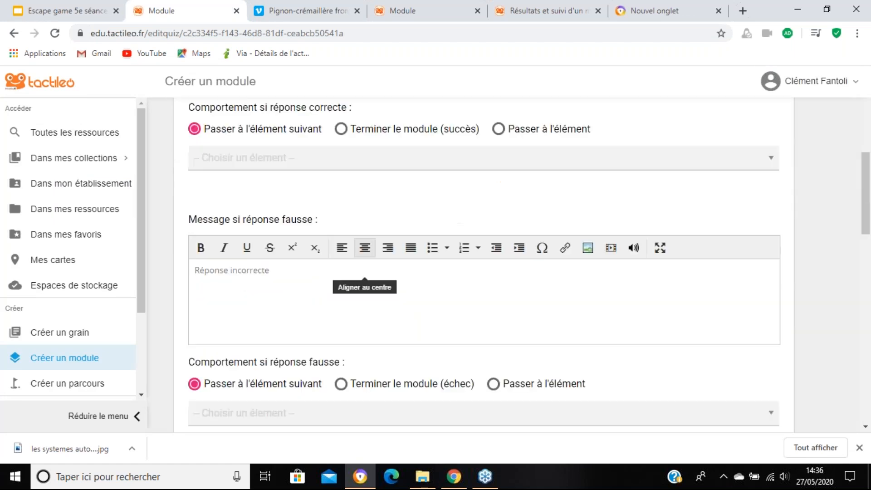
{"action": "scroll", "coordinate": [358, 279], "scroll_direction": "up", "scroll_amount": 10}
{"action": "left_click", "coordinate": [406, 186]}
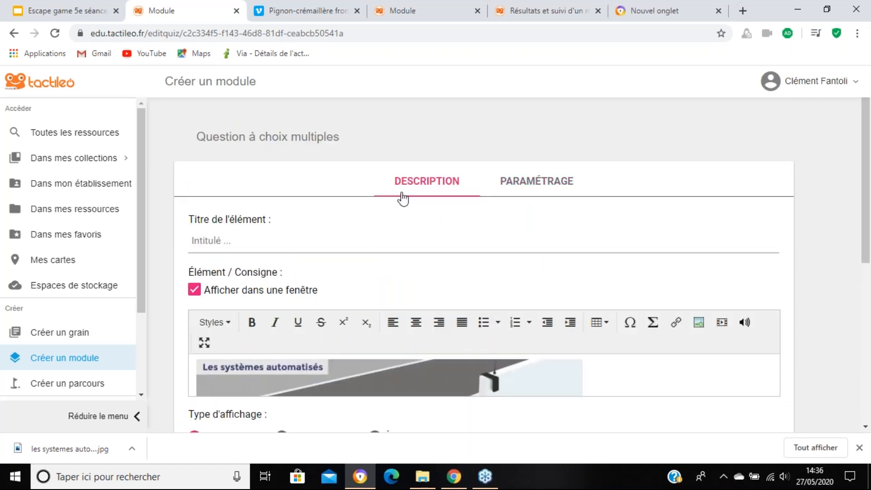
{"action": "scroll", "coordinate": [313, 312], "scroll_direction": "down", "scroll_amount": 5}
{"action": "left_click", "coordinate": [258, 391]}
{"action": "type", "text": "Je ne sa"}
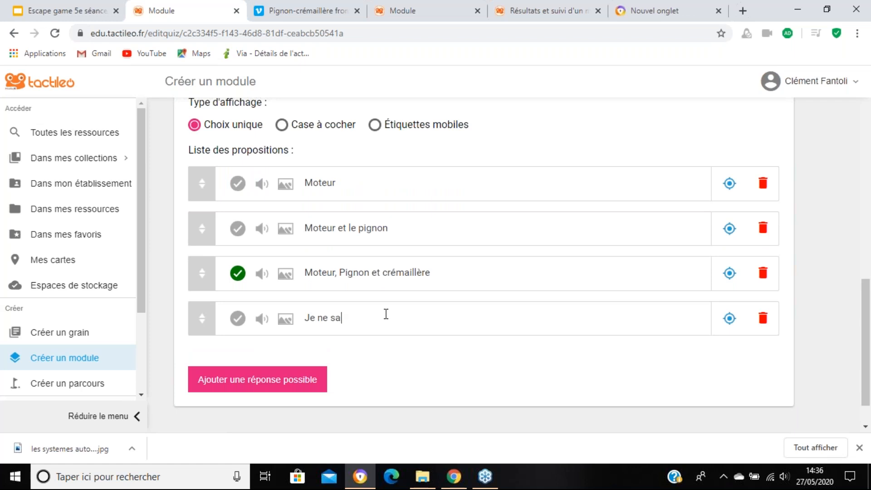
{"action": "type", "text": "is pas ce qu'est une c"}
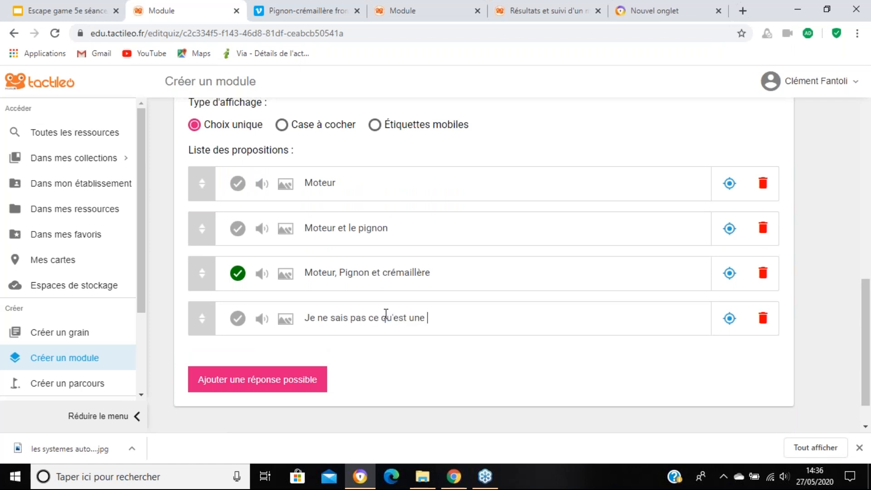
{"action": "type", "text": "rémaillère"}
{"action": "left_click", "coordinate": [824, 405]}
Step: Create a trigger for question 6 with all conditions left at "Sans influence" and the element's default sequencing
{"action": "left_click", "coordinate": [536, 223]}
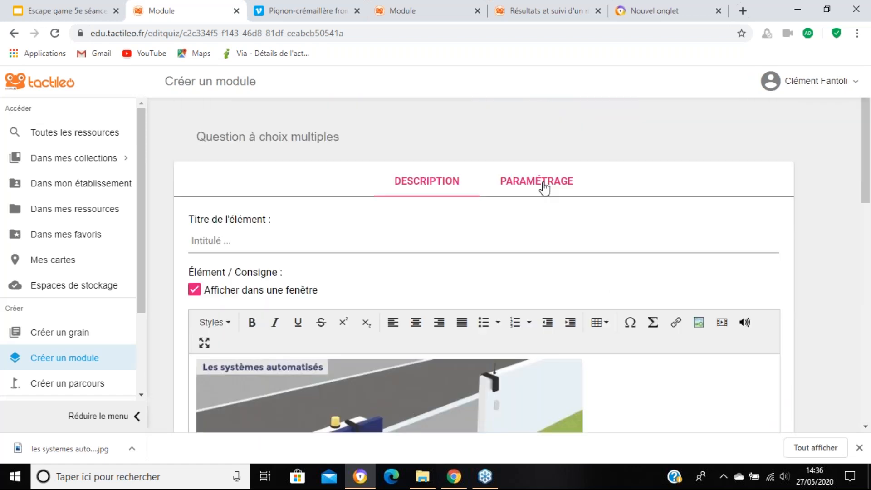
{"action": "left_click", "coordinate": [540, 181]}
{"action": "scroll", "coordinate": [520, 248], "scroll_direction": "down", "scroll_amount": 7}
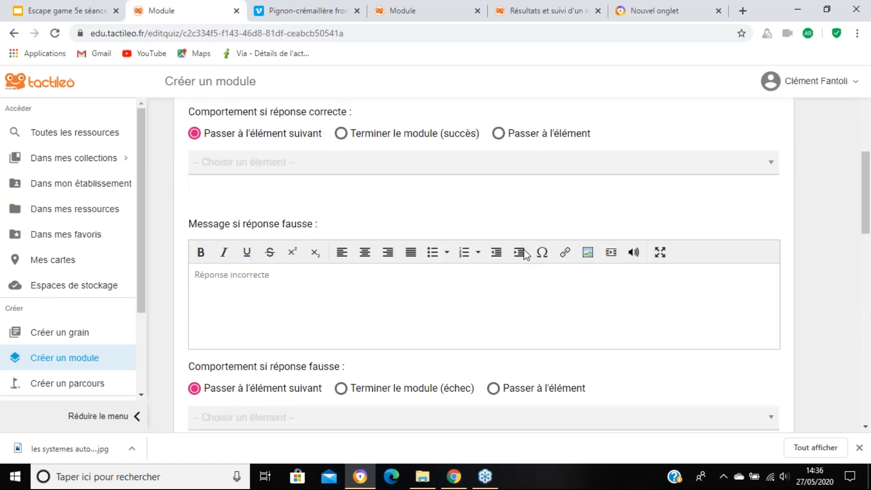
{"action": "scroll", "coordinate": [524, 253], "scroll_direction": "down", "scroll_amount": 13}
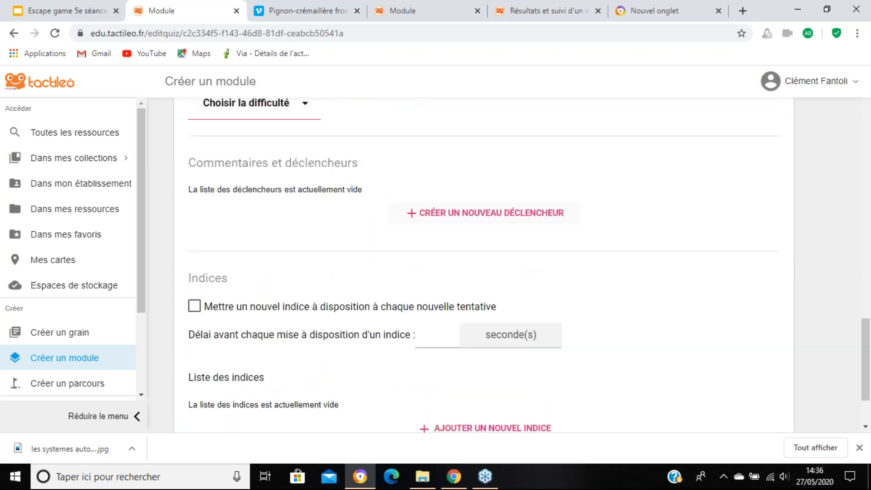
{"action": "left_click", "coordinate": [485, 213]}
{"action": "scroll", "coordinate": [272, 272], "scroll_direction": "down", "scroll_amount": 1}
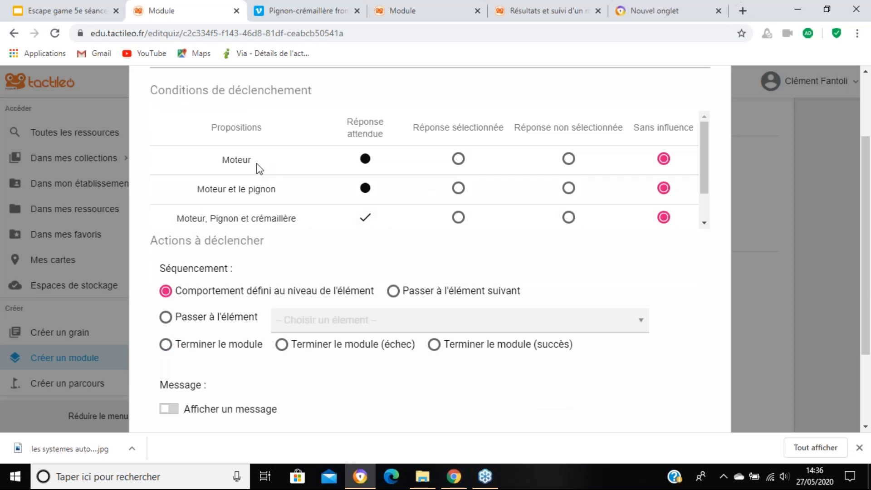
{"action": "scroll", "coordinate": [661, 235], "scroll_direction": "down", "scroll_amount": 3}
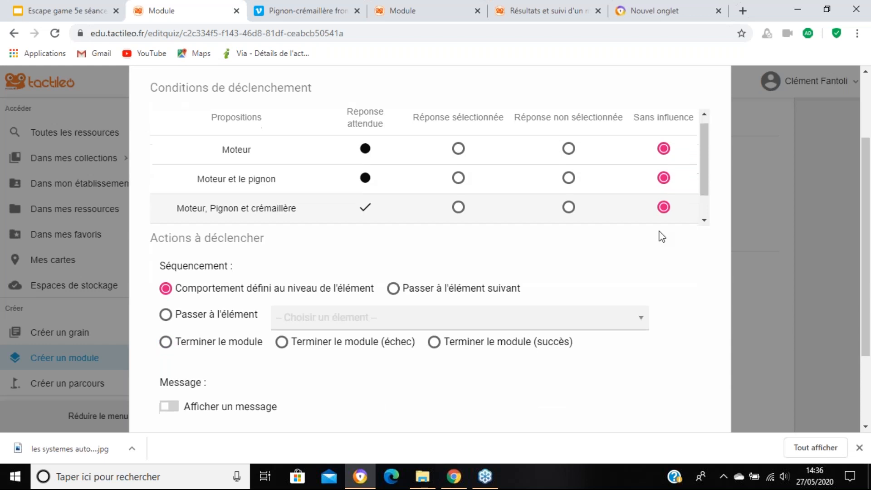
{"action": "left_click", "coordinate": [605, 396]}
Step: Review question 6's description, validate the question and save the module
{"action": "scroll", "coordinate": [501, 284], "scroll_direction": "up", "scroll_amount": 14}
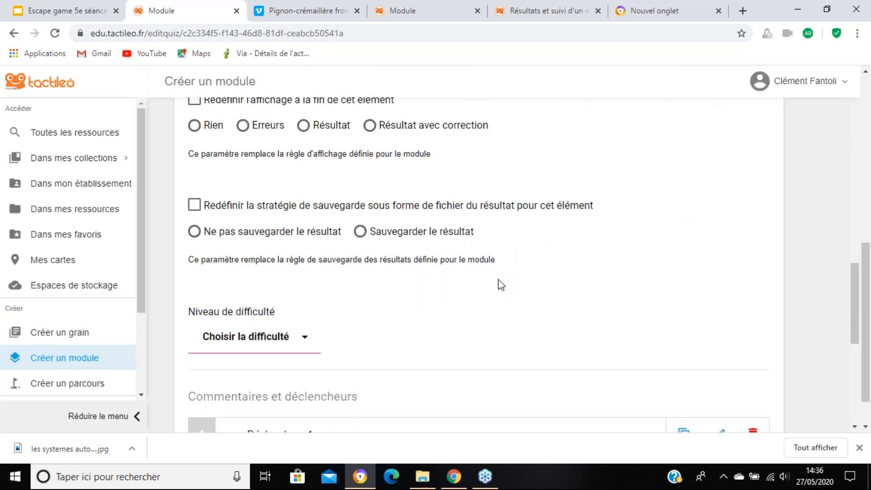
{"action": "scroll", "coordinate": [422, 163], "scroll_direction": "up", "scroll_amount": 2}
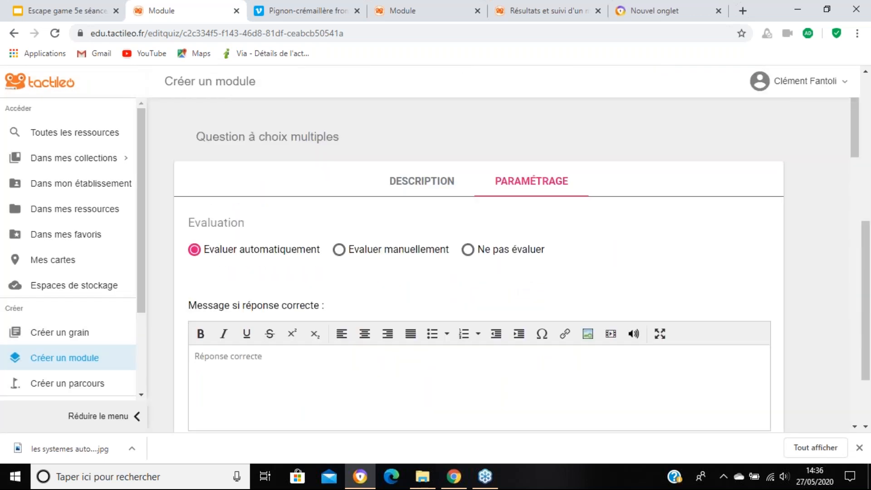
{"action": "left_click", "coordinate": [423, 180]}
{"action": "scroll", "coordinate": [502, 267], "scroll_direction": "down", "scroll_amount": 5}
{"action": "left_click", "coordinate": [822, 415]}
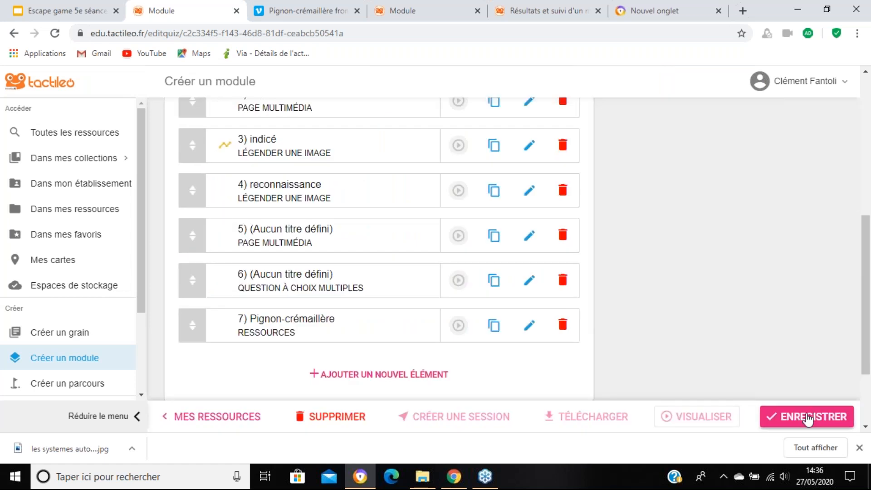
{"action": "left_click", "coordinate": [807, 418]}
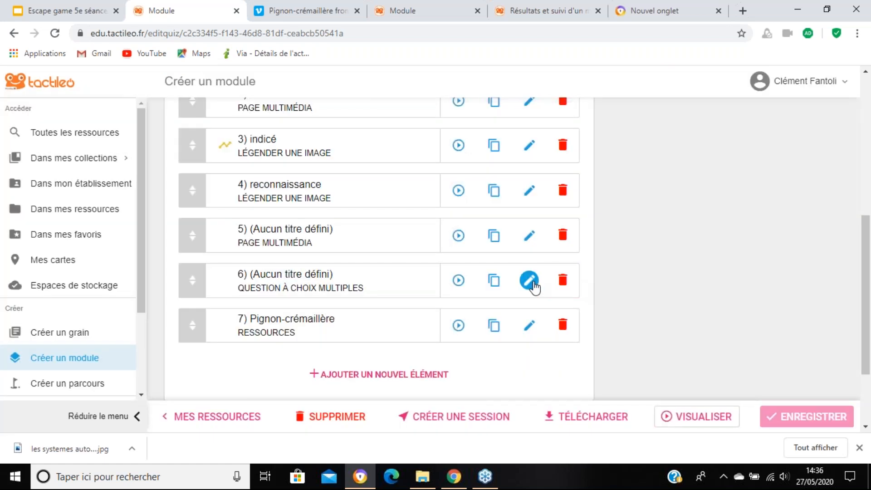
Step: Start a second trigger for question 6, conditioned on the answer "Je ne sais pas ce qu'est une crémaillère" being selected
{"action": "left_click", "coordinate": [529, 280]}
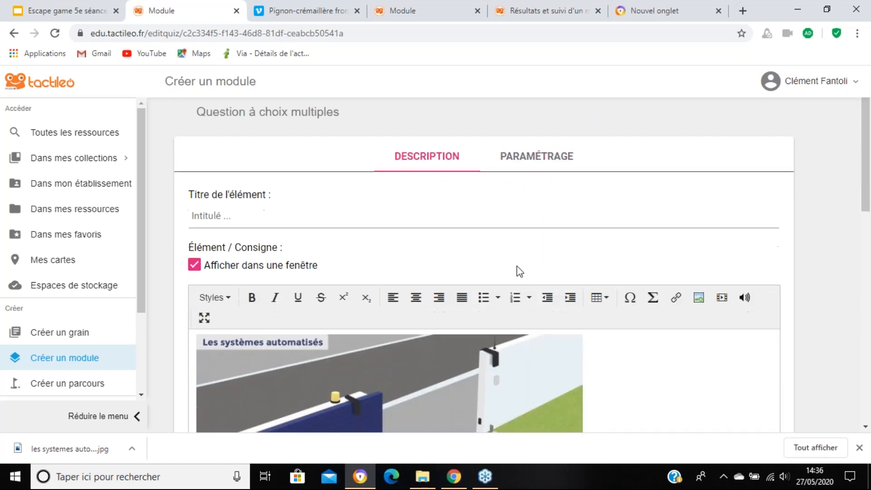
{"action": "scroll", "coordinate": [517, 267], "scroll_direction": "down", "scroll_amount": 10}
{"action": "scroll", "coordinate": [525, 284], "scroll_direction": "up", "scroll_amount": 10}
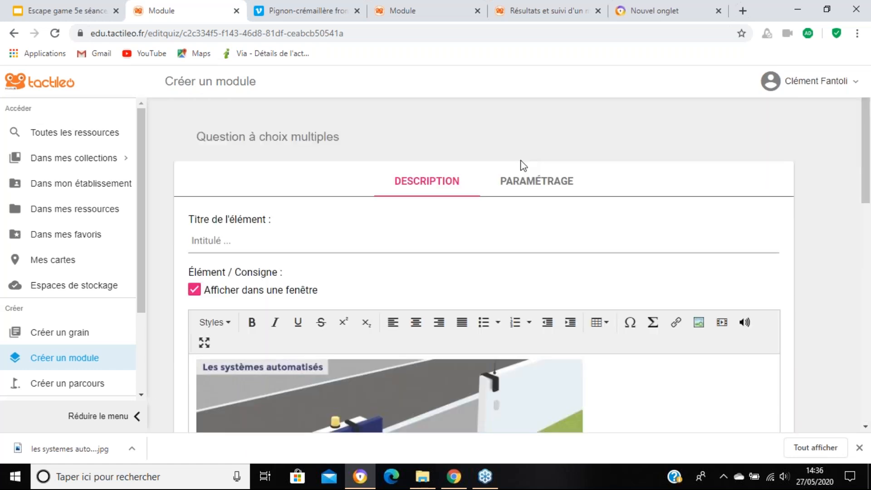
{"action": "left_click", "coordinate": [527, 180]}
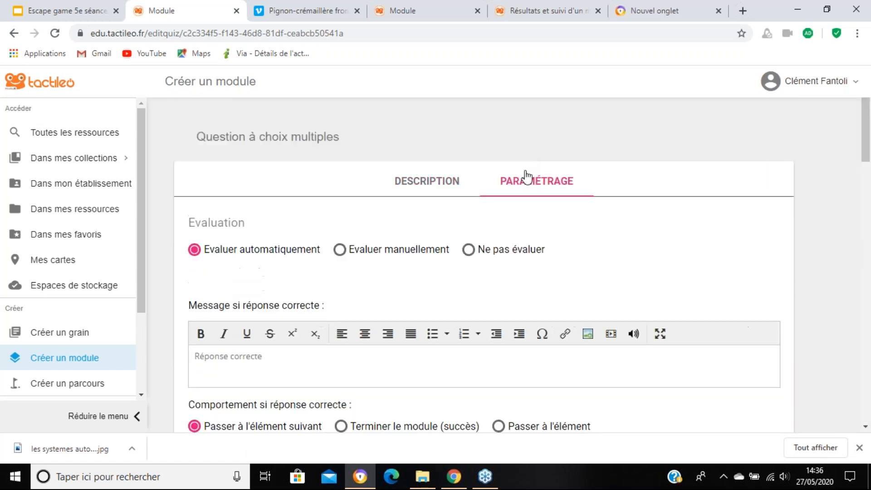
{"action": "scroll", "coordinate": [516, 303], "scroll_direction": "down", "scroll_amount": 3}
{"action": "scroll", "coordinate": [393, 238], "scroll_direction": "down", "scroll_amount": 12}
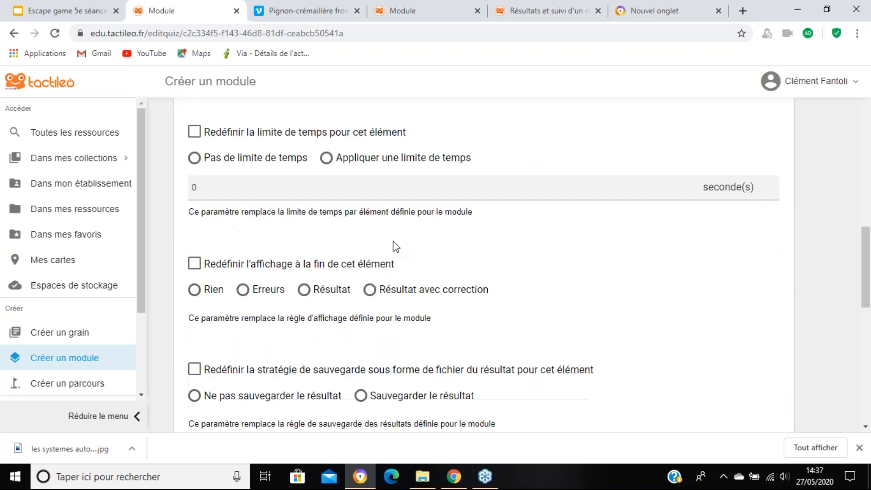
{"action": "left_click", "coordinate": [420, 261]}
{"action": "scroll", "coordinate": [253, 254], "scroll_direction": "down", "scroll_amount": 2}
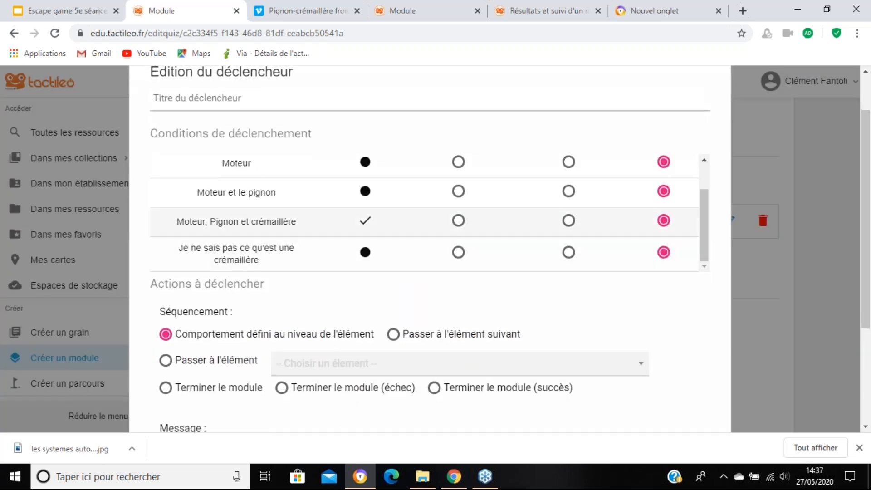
{"action": "left_click", "coordinate": [458, 209]}
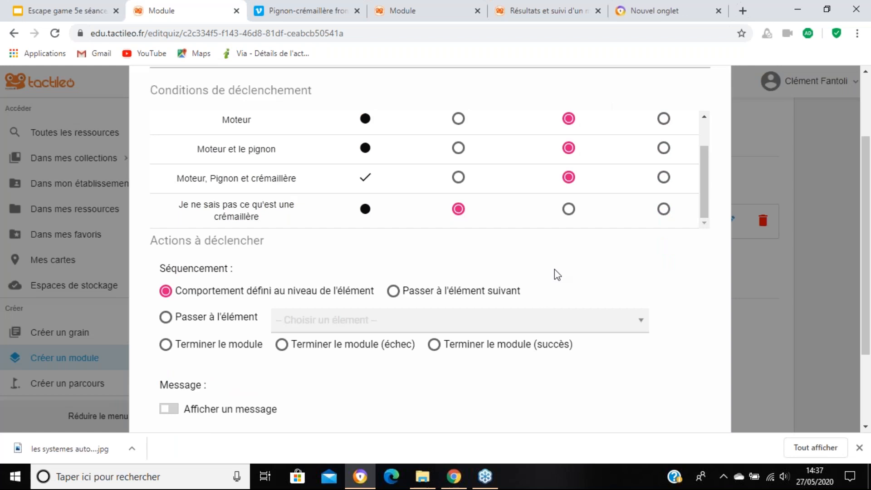
{"action": "scroll", "coordinate": [559, 274], "scroll_direction": "up", "scroll_amount": 1}
{"action": "scroll", "coordinate": [469, 239], "scroll_direction": "up", "scroll_amount": 4}
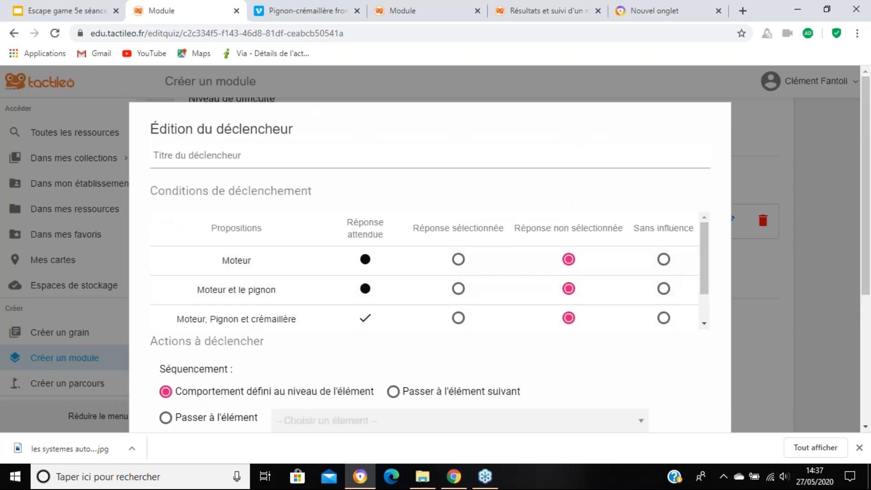
{"action": "scroll", "coordinate": [481, 290], "scroll_direction": "down", "scroll_amount": 1}
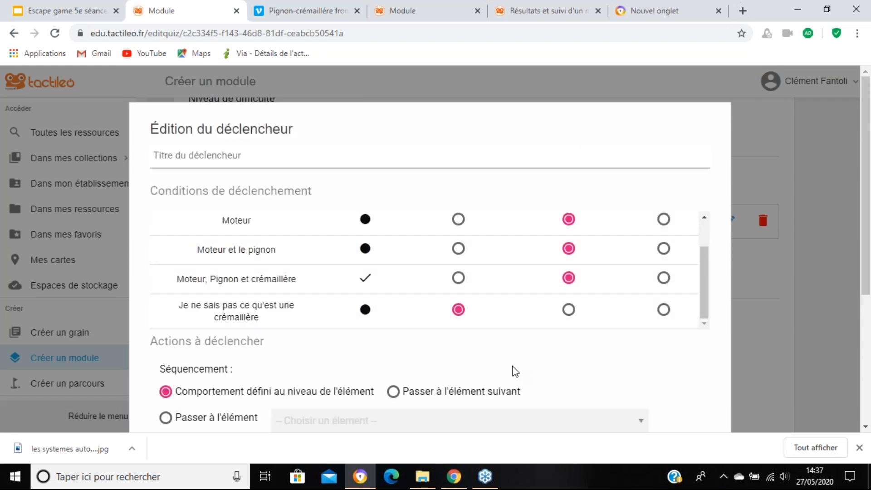
Step: Set the trigger's sequencing to "Passer à l'élément" with target "7) Pignon-crémaillère" and validate the trigger
{"action": "scroll", "coordinate": [514, 370], "scroll_direction": "down", "scroll_amount": 3}
{"action": "scroll", "coordinate": [516, 370], "scroll_direction": "down", "scroll_amount": 1}
{"action": "left_click", "coordinate": [312, 298]}
{"action": "left_click", "coordinate": [313, 298]}
{"action": "left_click", "coordinate": [320, 403]}
{"action": "scroll", "coordinate": [625, 347], "scroll_direction": "down", "scroll_amount": 4}
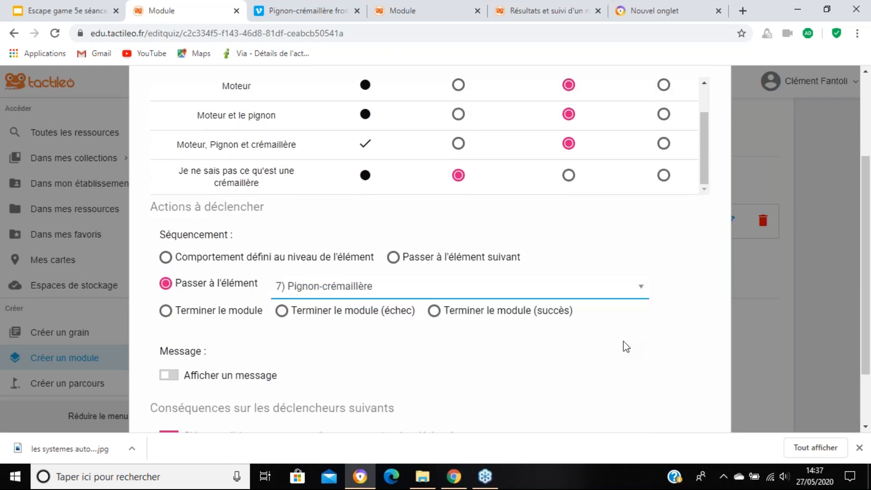
{"action": "left_click", "coordinate": [674, 397]}
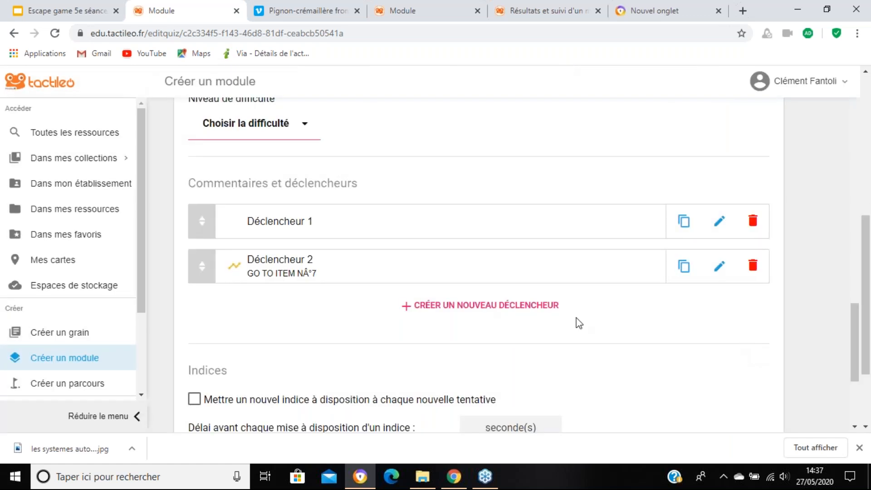
Step: Validate question 6 and duplicate it in the module's element list
{"action": "scroll", "coordinate": [389, 276], "scroll_direction": "down", "scroll_amount": 1}
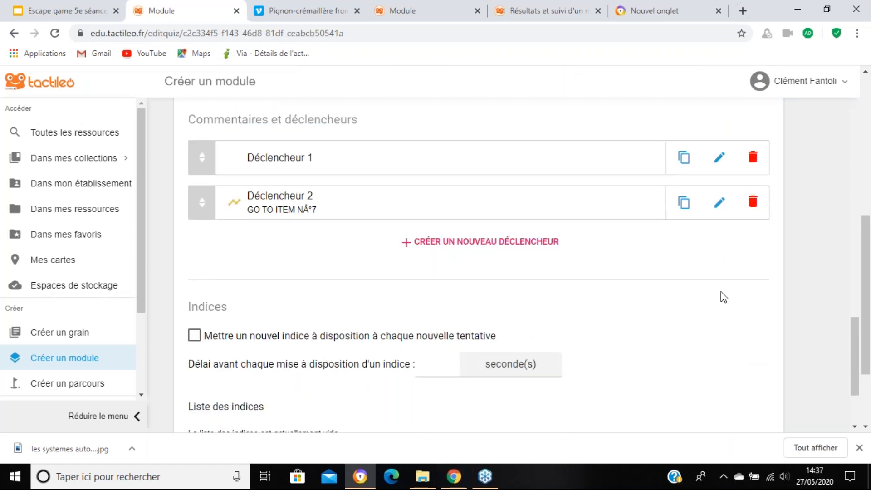
{"action": "scroll", "coordinate": [749, 318], "scroll_direction": "down", "scroll_amount": 3}
{"action": "left_click", "coordinate": [808, 403]}
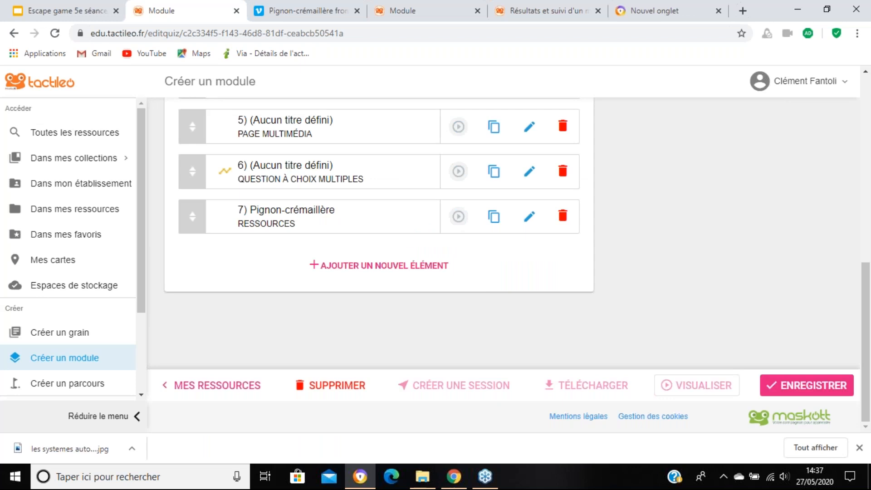
{"action": "left_click", "coordinate": [493, 172]}
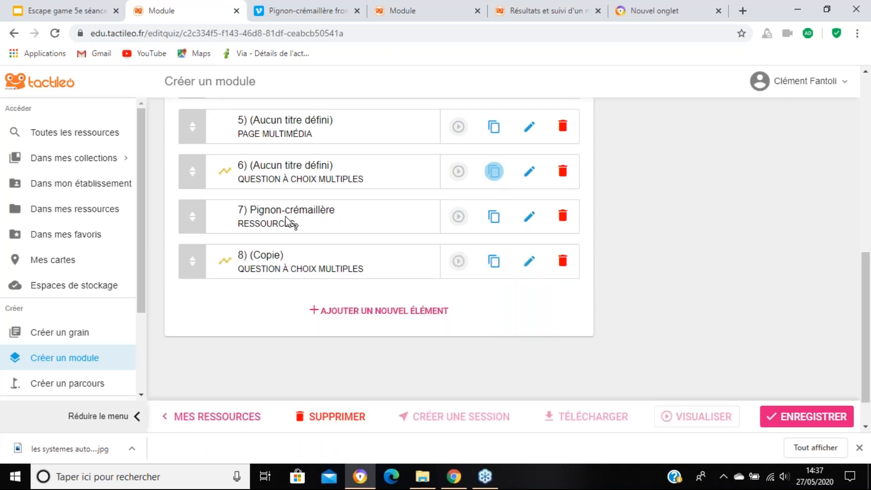
Step: Delete both triggers from the copied multiple-choice question, element 8
{"action": "left_click", "coordinate": [529, 261]}
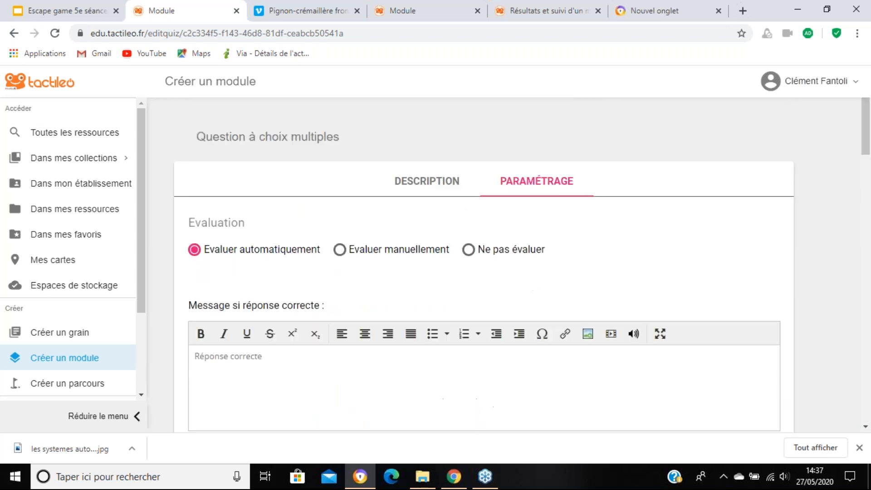
{"action": "scroll", "coordinate": [463, 267], "scroll_direction": "down", "scroll_amount": 7}
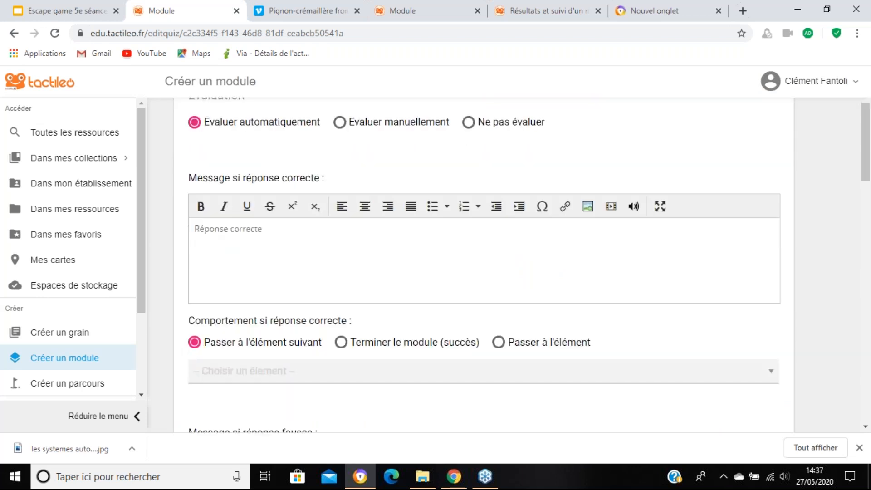
{"action": "scroll", "coordinate": [462, 266], "scroll_direction": "down", "scroll_amount": 11}
{"action": "left_click", "coordinate": [770, 266]}
{"action": "left_click", "coordinate": [770, 266]}
{"action": "scroll", "coordinate": [700, 329], "scroll_direction": "up", "scroll_amount": 8}
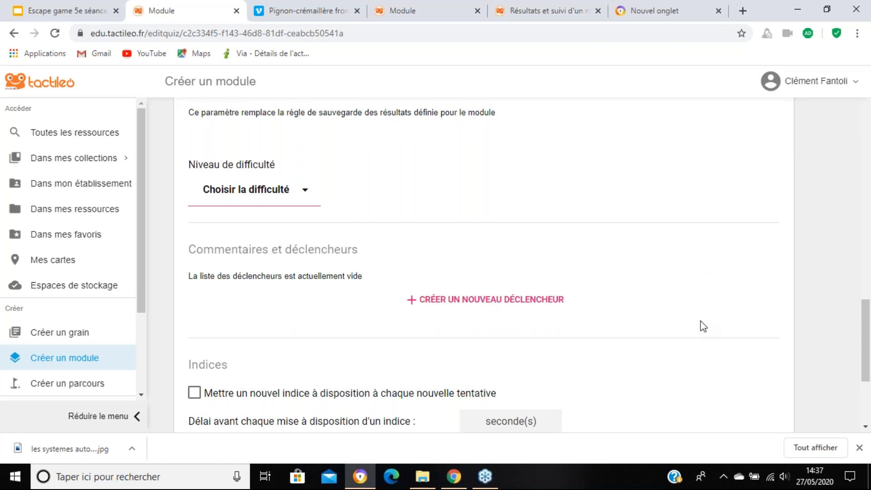
{"action": "scroll", "coordinate": [436, 222], "scroll_direction": "up", "scroll_amount": 12}
Step: Delete the answer "Je ne sais pas ce qu'est une crémaillère" from the copied question and save the module
{"action": "left_click", "coordinate": [417, 186]}
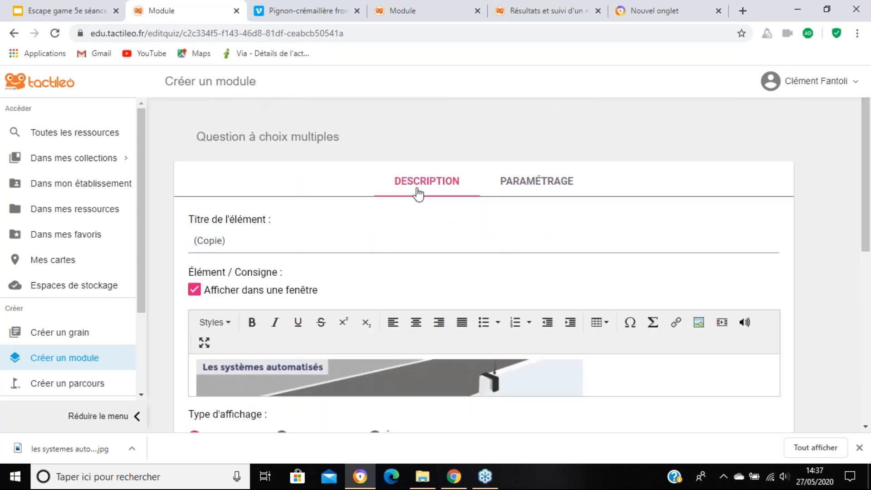
{"action": "scroll", "coordinate": [447, 304], "scroll_direction": "down", "scroll_amount": 8}
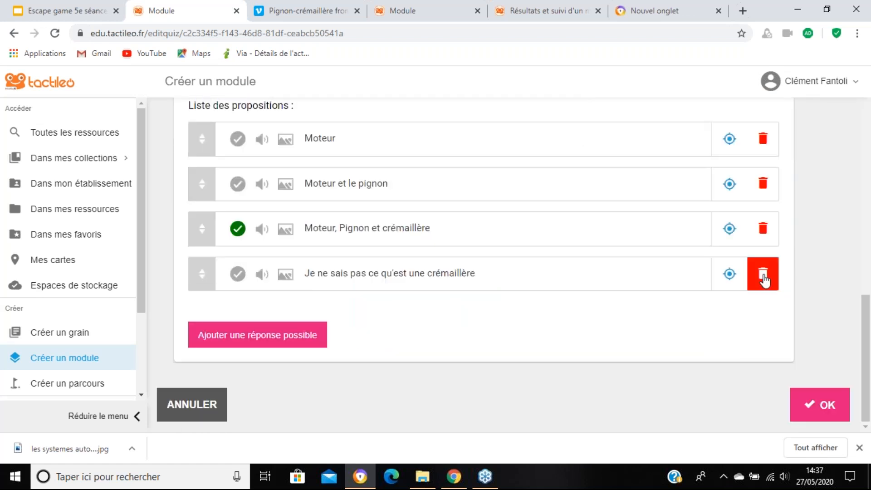
{"action": "left_click", "coordinate": [765, 279]}
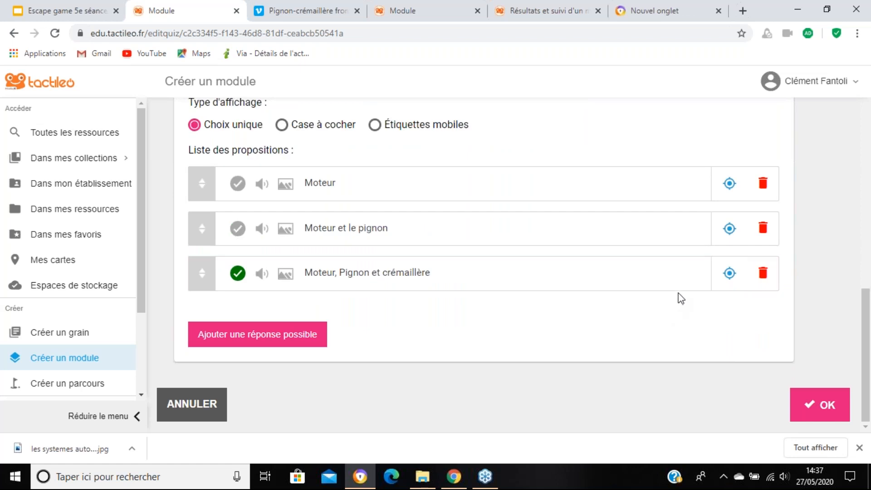
{"action": "left_click", "coordinate": [830, 409]}
{"action": "scroll", "coordinate": [822, 383], "scroll_direction": "down", "scroll_amount": 1}
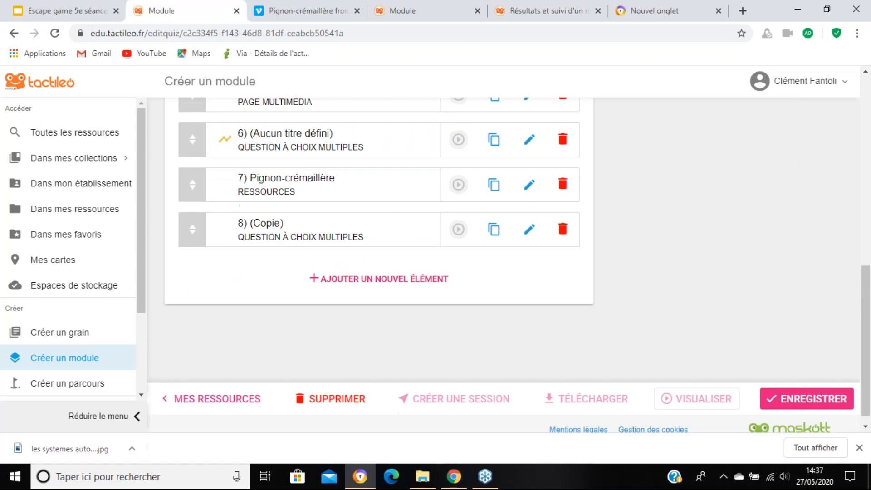
{"action": "left_click", "coordinate": [820, 393]}
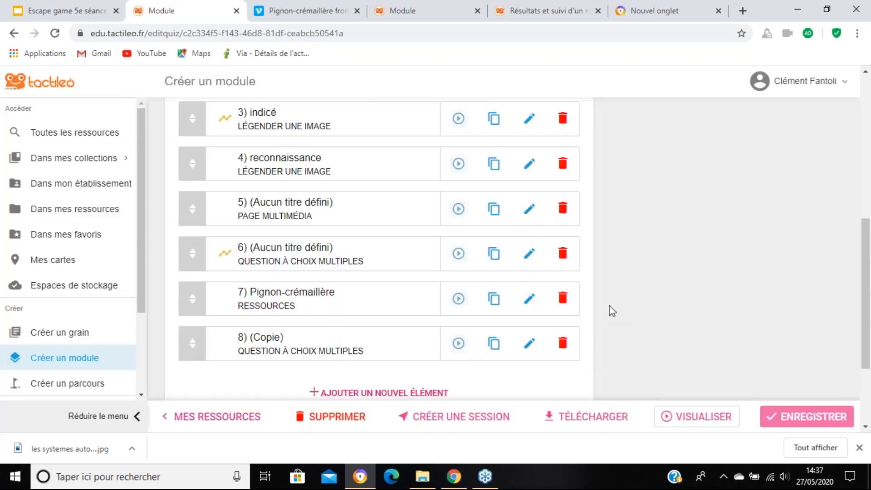
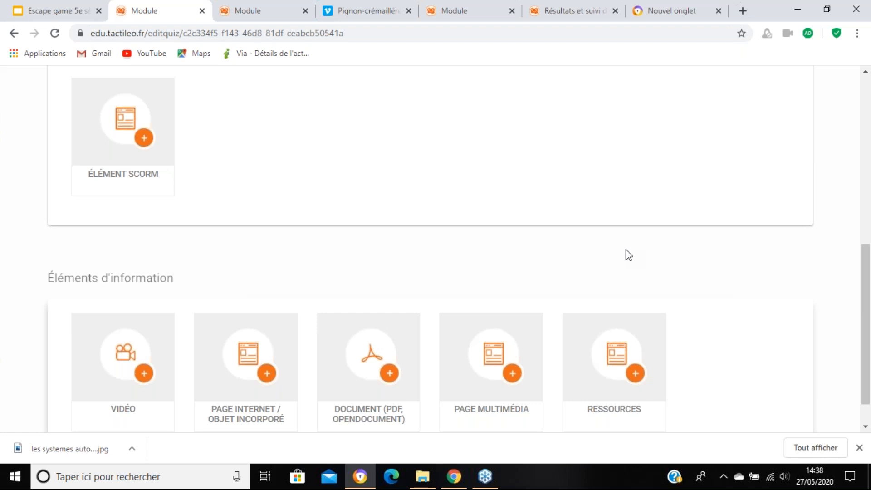
{"action": "left_click", "coordinate": [249, 14]}
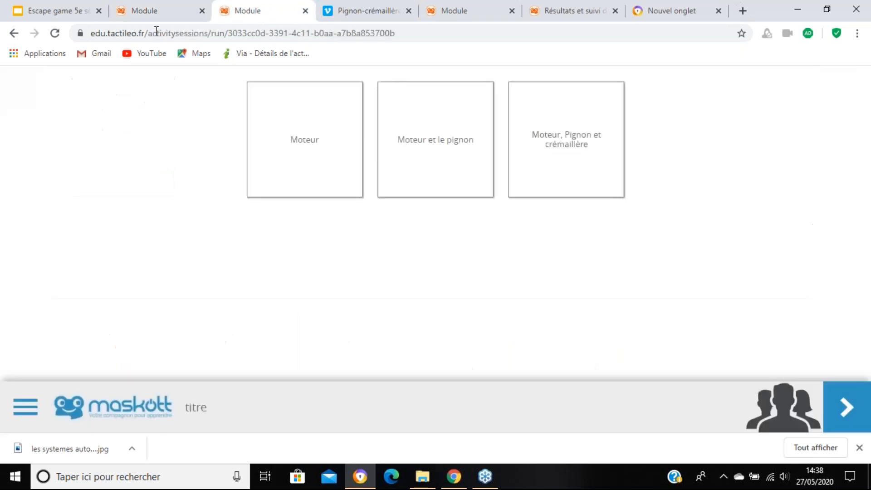
{"action": "left_click", "coordinate": [148, 18]}
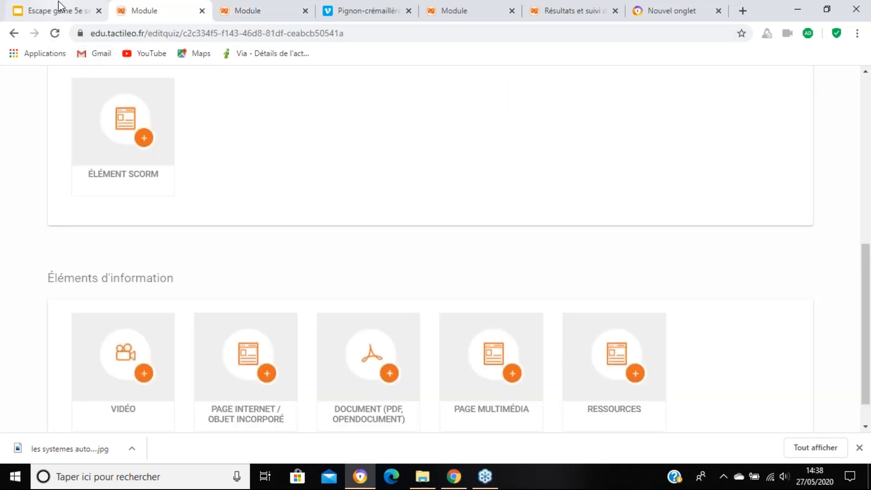
{"action": "left_click", "coordinate": [56, 10]}
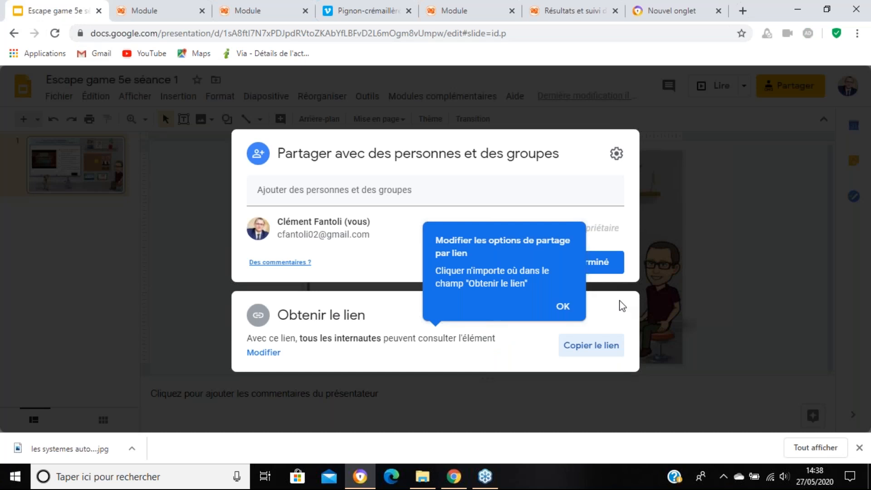
{"action": "left_click", "coordinate": [151, 9]}
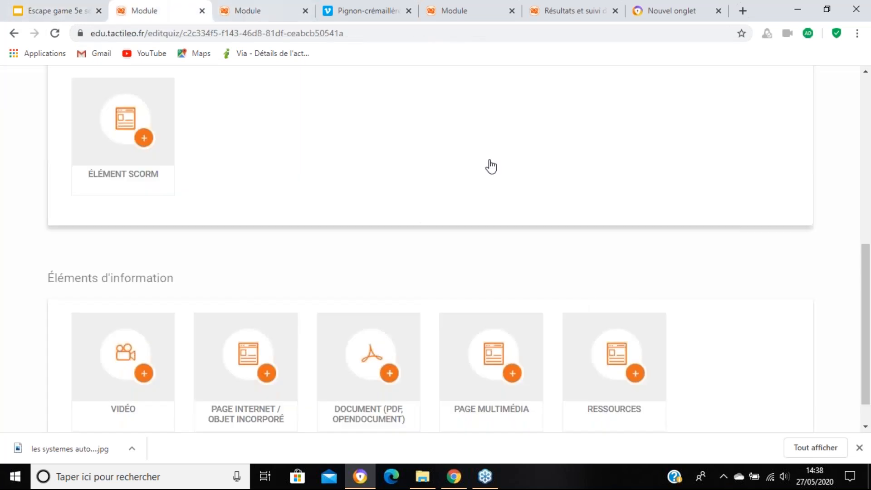
Step: Close the page for adding an element and return to the module's element list
{"action": "scroll", "coordinate": [492, 207], "scroll_direction": "up", "scroll_amount": 8}
{"action": "scroll", "coordinate": [496, 212], "scroll_direction": "up", "scroll_amount": 1}
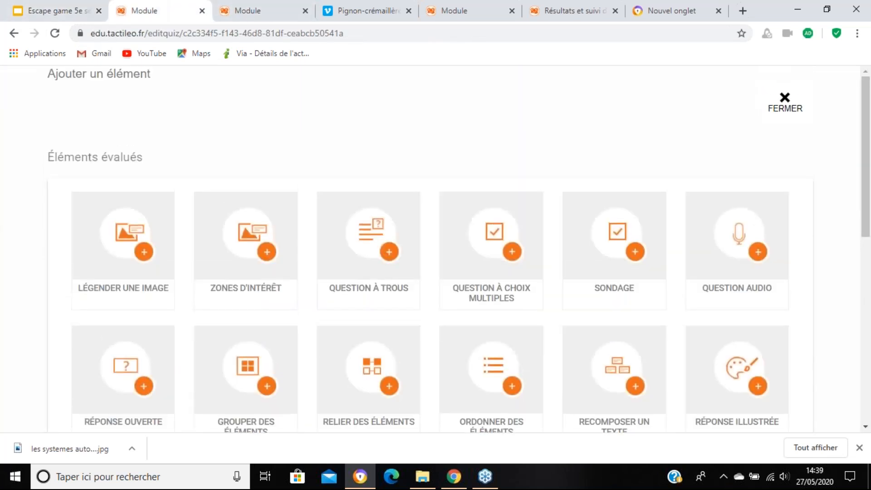
{"action": "left_click", "coordinate": [785, 100]}
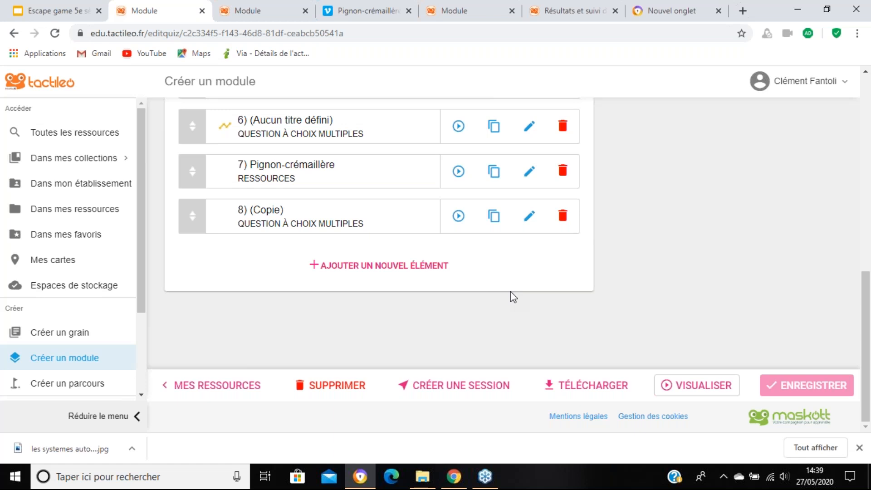
Step: Open the Barème settings in the module's options
{"action": "scroll", "coordinate": [547, 245], "scroll_direction": "up", "scroll_amount": 10}
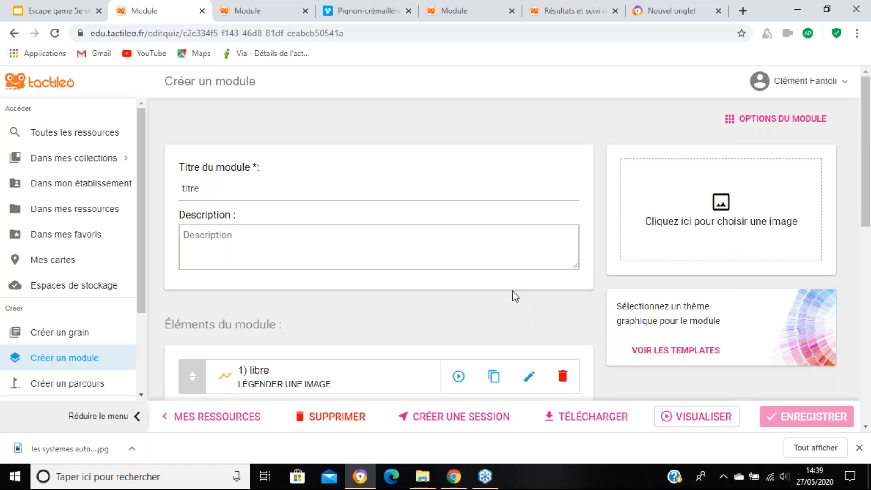
{"action": "scroll", "coordinate": [512, 294], "scroll_direction": "down", "scroll_amount": 10}
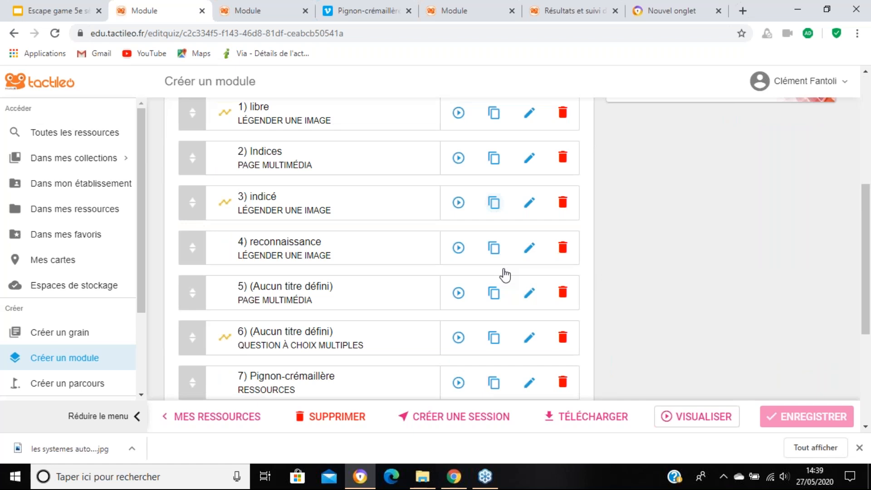
{"action": "scroll", "coordinate": [551, 229], "scroll_direction": "up", "scroll_amount": 10}
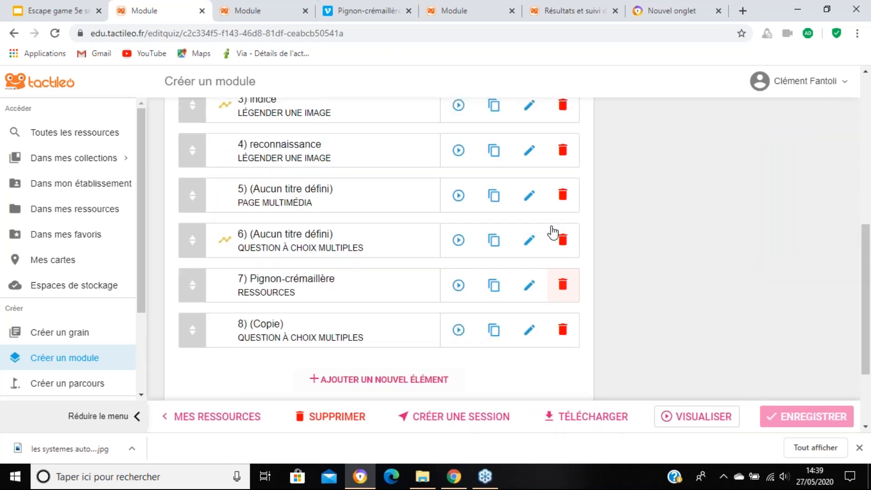
{"action": "scroll", "coordinate": [763, 117], "scroll_direction": "up", "scroll_amount": 2}
{"action": "left_click", "coordinate": [767, 118]}
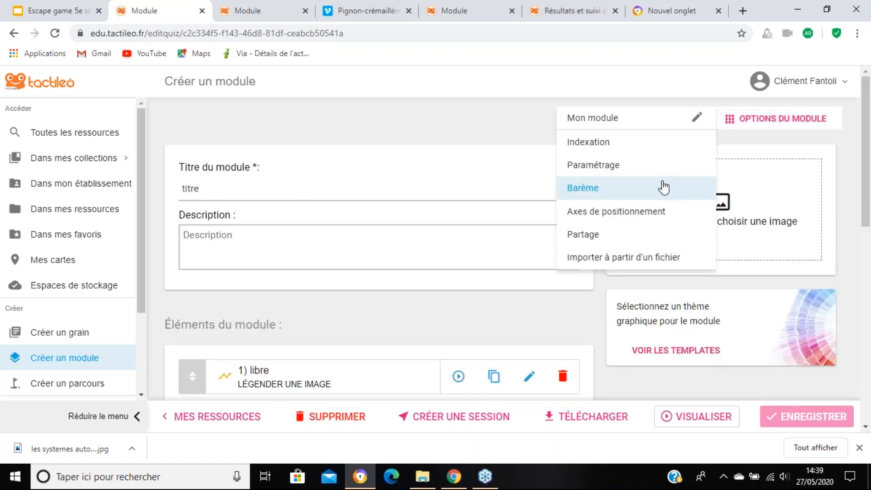
{"action": "left_click", "coordinate": [665, 188]}
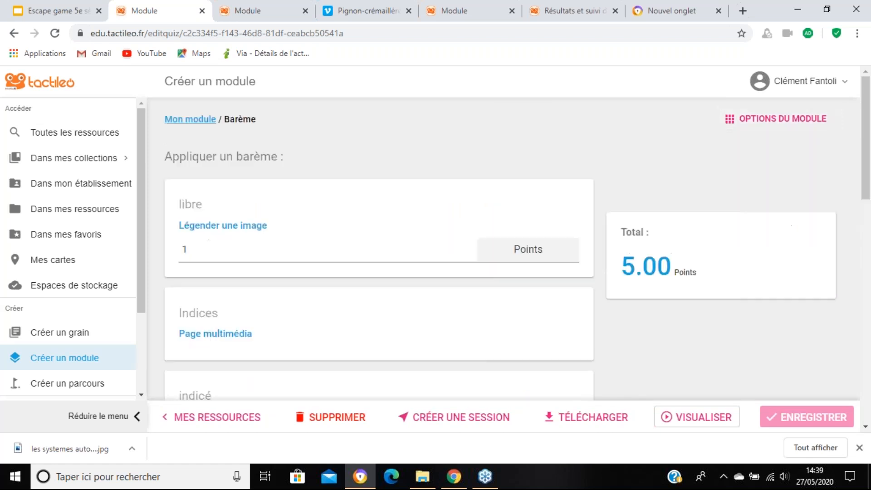
Step: Set the score of the image-captioning element "libre" to 3 points in the grading scale
{"action": "scroll", "coordinate": [598, 249], "scroll_direction": "down", "scroll_amount": 15}
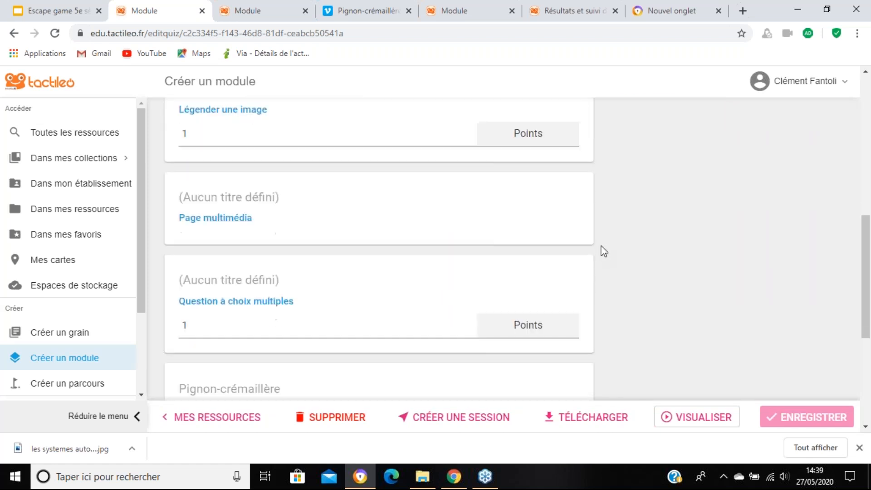
{"action": "scroll", "coordinate": [340, 271], "scroll_direction": "up", "scroll_amount": 6}
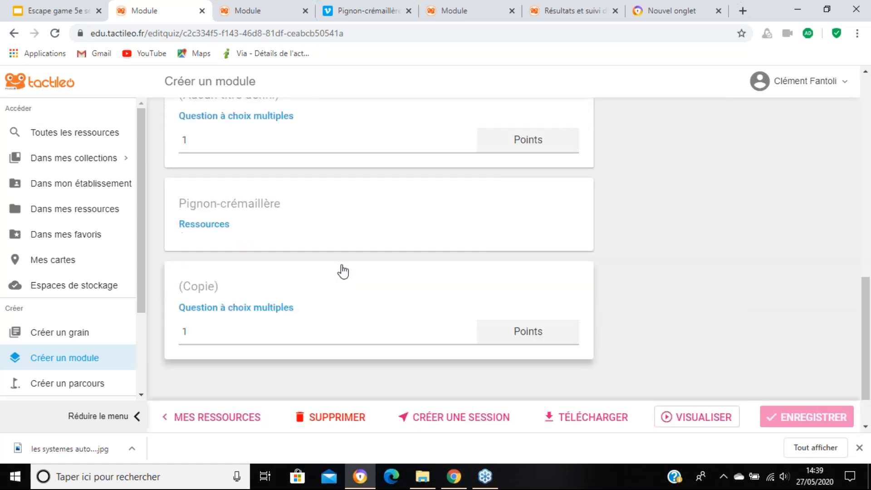
{"action": "scroll", "coordinate": [361, 319], "scroll_direction": "up", "scroll_amount": 9}
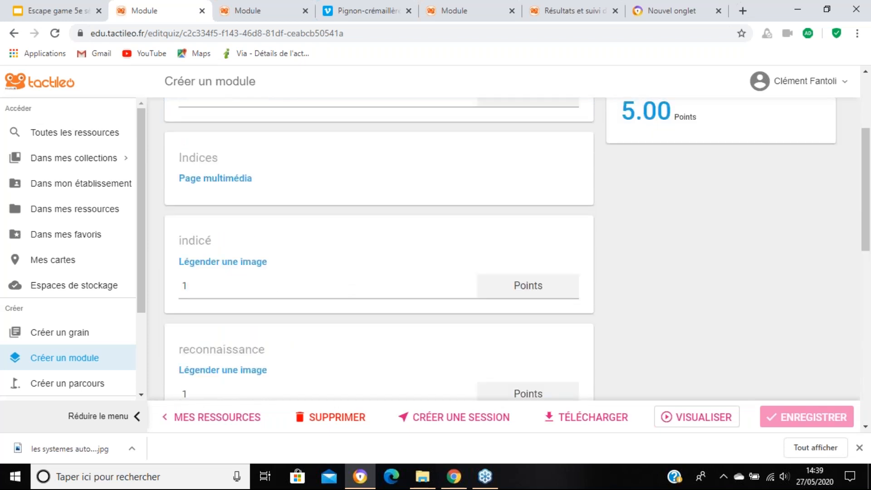
{"action": "double_click", "coordinate": [263, 251]}
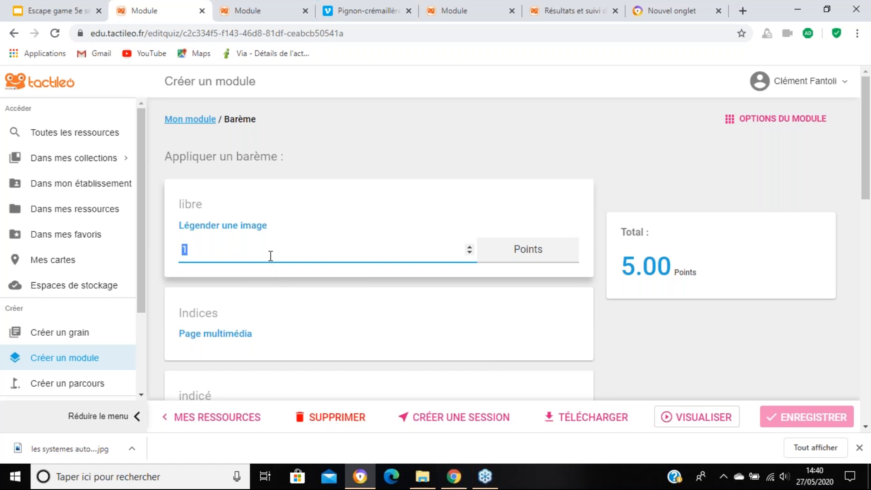
{"action": "type", "text": "2"}
{"action": "scroll", "coordinate": [297, 263], "scroll_direction": "down", "scroll_amount": 1}
{"action": "scroll", "coordinate": [296, 263], "scroll_direction": "up", "scroll_amount": 3}
{"action": "left_click", "coordinate": [360, 145]}
{"action": "scroll", "coordinate": [372, 303], "scroll_direction": "down", "scroll_amount": 3}
{"action": "scroll", "coordinate": [372, 304], "scroll_direction": "up", "scroll_amount": 2}
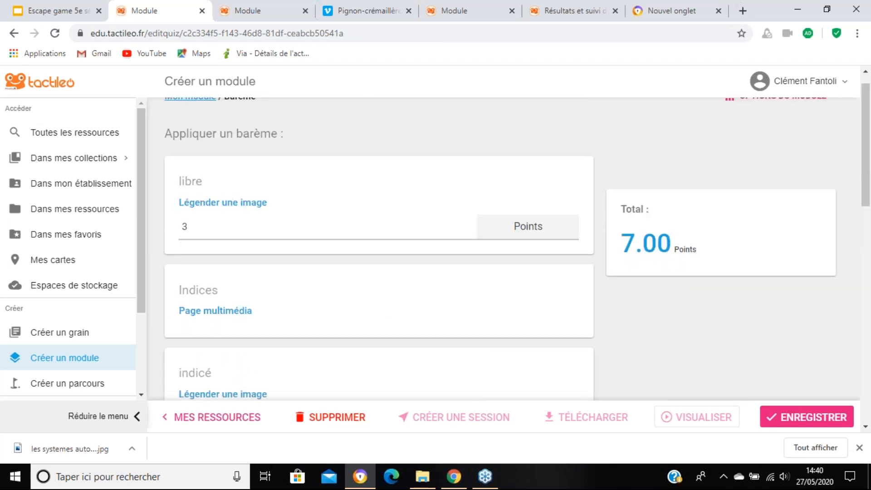
{"action": "scroll", "coordinate": [372, 303], "scroll_direction": "up", "scroll_amount": 1}
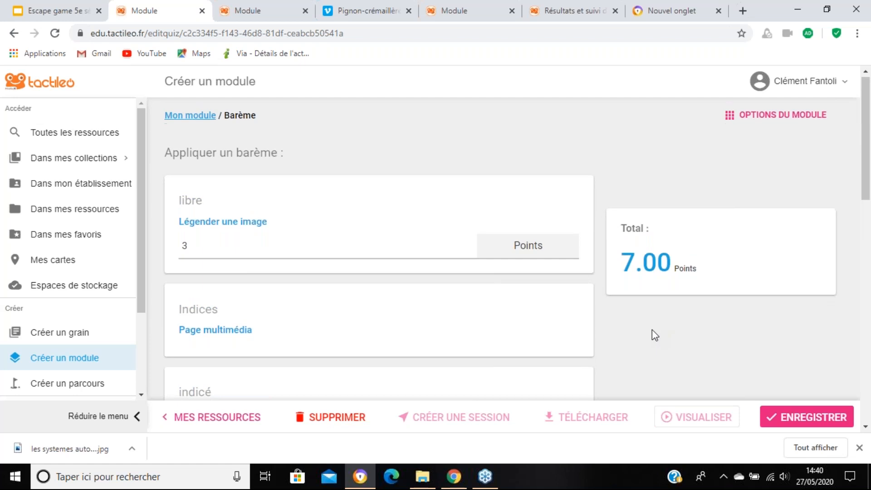
Step: Set the score of the image-captioning element "indicé" to 2 points
{"action": "scroll", "coordinate": [652, 330], "scroll_direction": "down", "scroll_amount": 3}
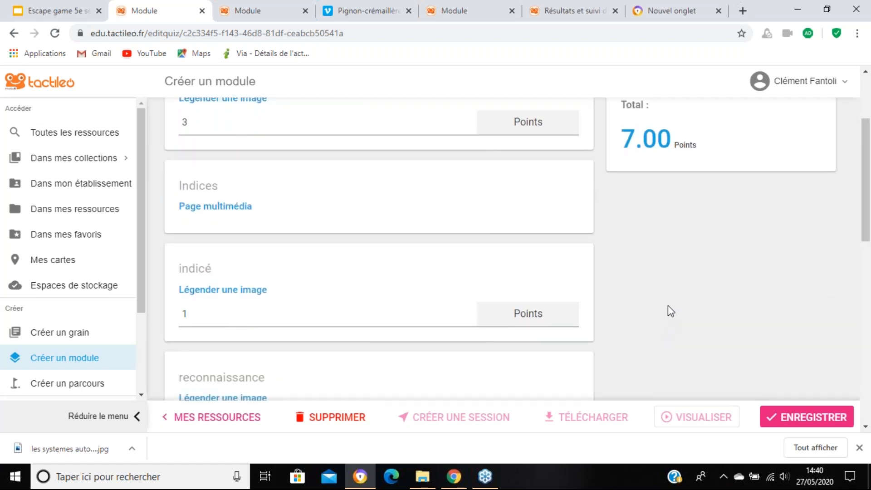
{"action": "left_click", "coordinate": [368, 317]}
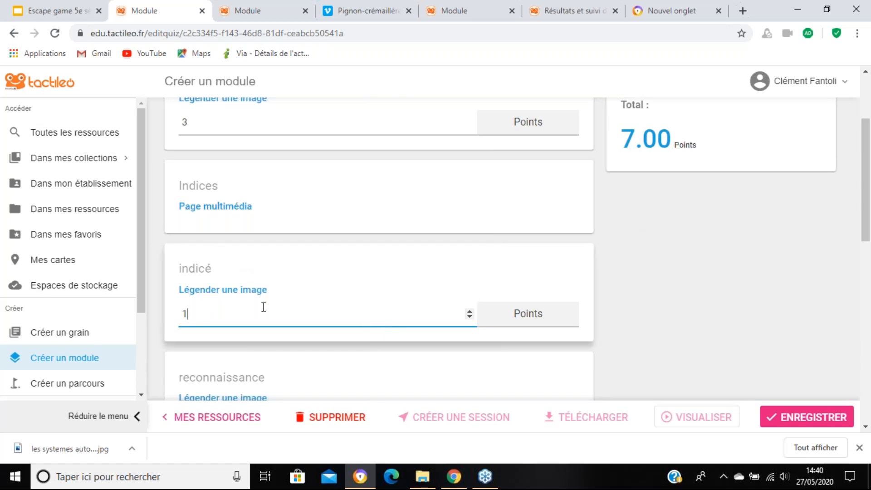
{"action": "left_click", "coordinate": [729, 302]}
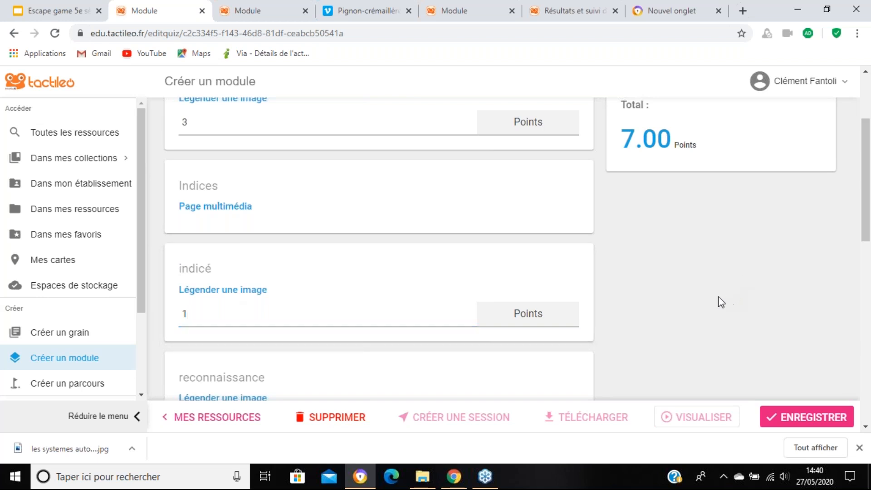
{"action": "scroll", "coordinate": [714, 295], "scroll_direction": "up", "scroll_amount": 1}
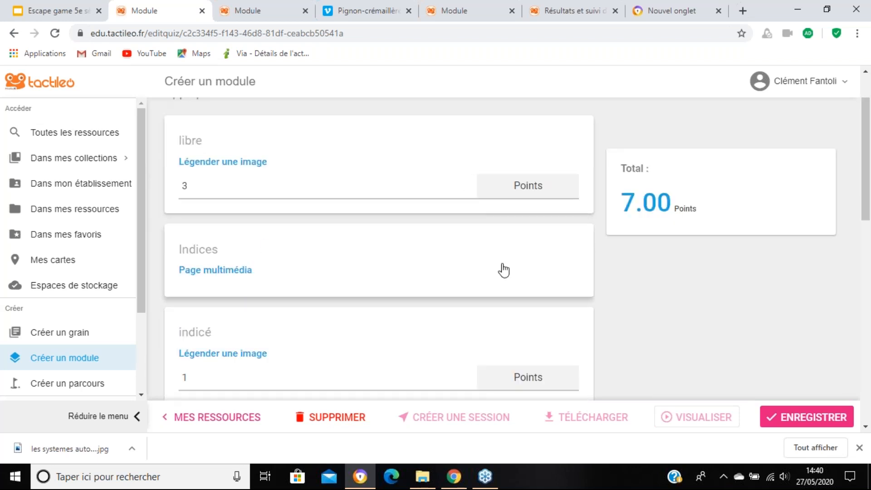
{"action": "scroll", "coordinate": [589, 278], "scroll_direction": "down", "scroll_amount": 2}
{"action": "scroll", "coordinate": [414, 323], "scroll_direction": "up", "scroll_amount": 1}
{"action": "left_click_drag", "start_coordinate": [189, 314], "coordinate": [159, 313]}
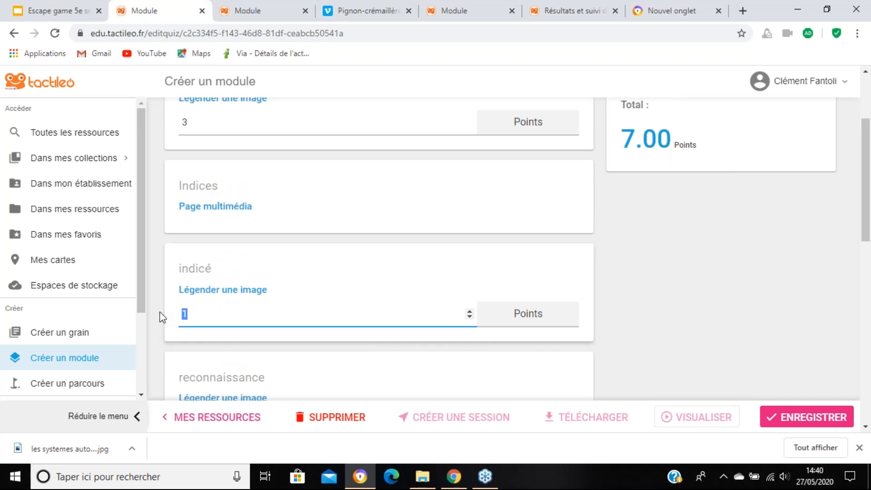
{"action": "type", "text": "2"}
{"action": "left_click", "coordinate": [598, 231]}
{"action": "scroll", "coordinate": [671, 251], "scroll_direction": "down", "scroll_amount": 3}
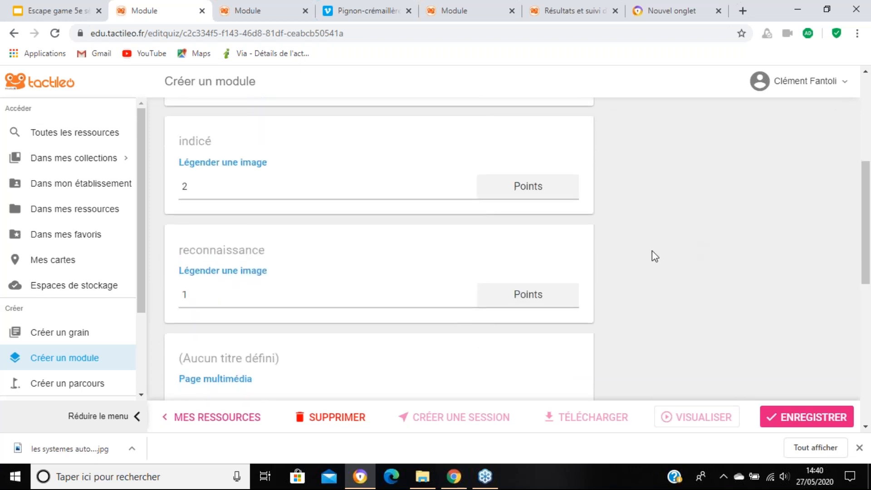
Step: Set the score of the image-captioning element "reconnaissance" to 1,5 points
{"action": "left_click", "coordinate": [186, 290]}
{"action": "type", "text": ",5"}
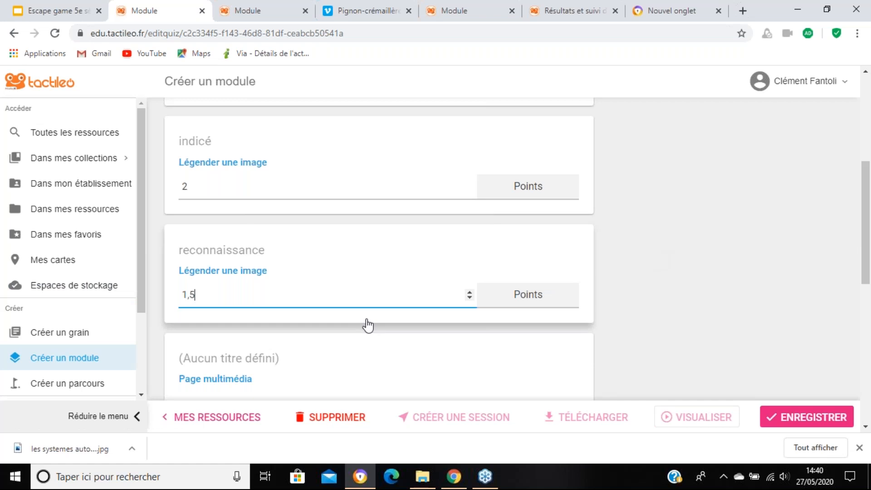
{"action": "left_click", "coordinate": [574, 289]}
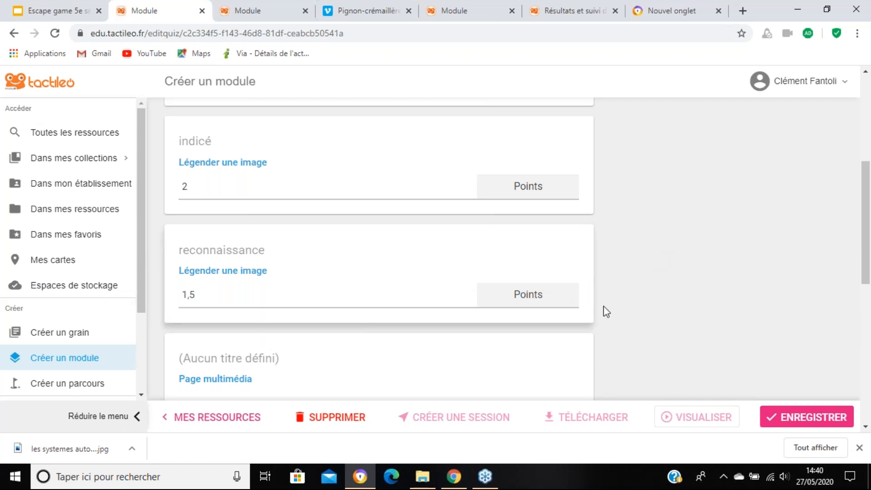
Step: Review the points assigned to each module element and the total of the grading scale
{"action": "scroll", "coordinate": [653, 264], "scroll_direction": "down", "scroll_amount": 4}
{"action": "scroll", "coordinate": [653, 264], "scroll_direction": "up", "scroll_amount": 8}
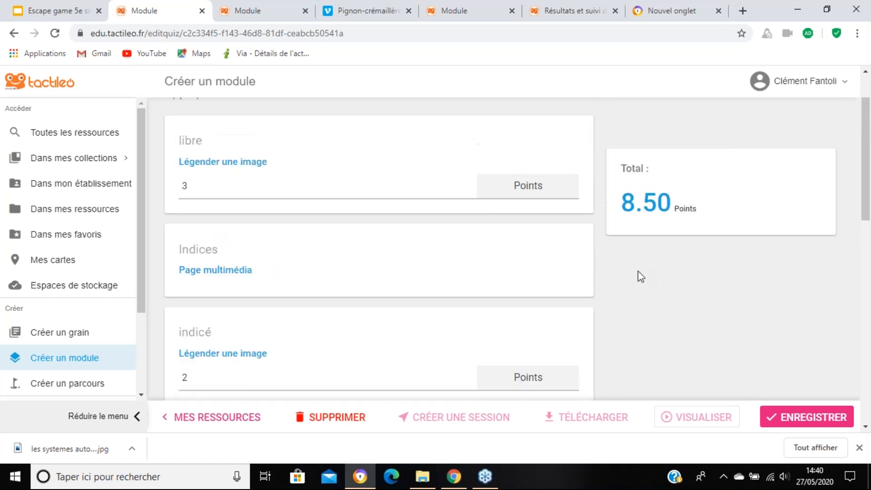
{"action": "scroll", "coordinate": [637, 274], "scroll_direction": "down", "scroll_amount": 3}
{"action": "scroll", "coordinate": [639, 277], "scroll_direction": "down", "scroll_amount": 3}
{"action": "scroll", "coordinate": [639, 276], "scroll_direction": "up", "scroll_amount": 3}
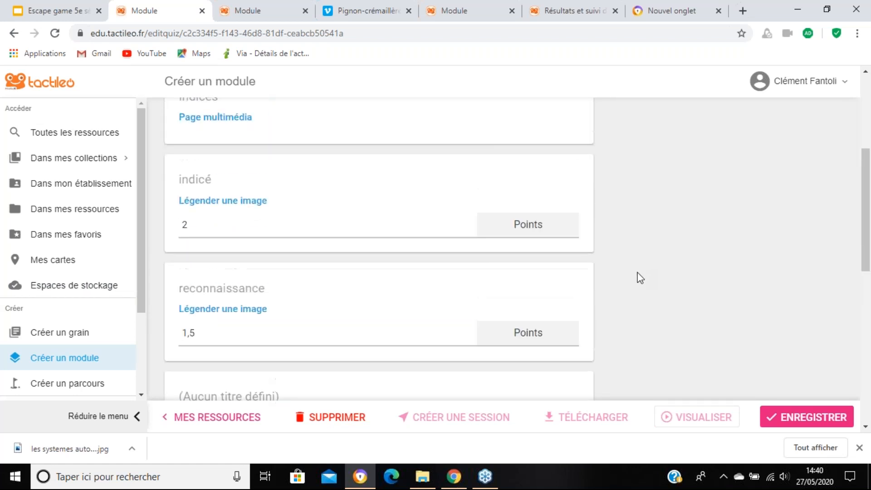
{"action": "scroll", "coordinate": [605, 285], "scroll_direction": "up", "scroll_amount": 4}
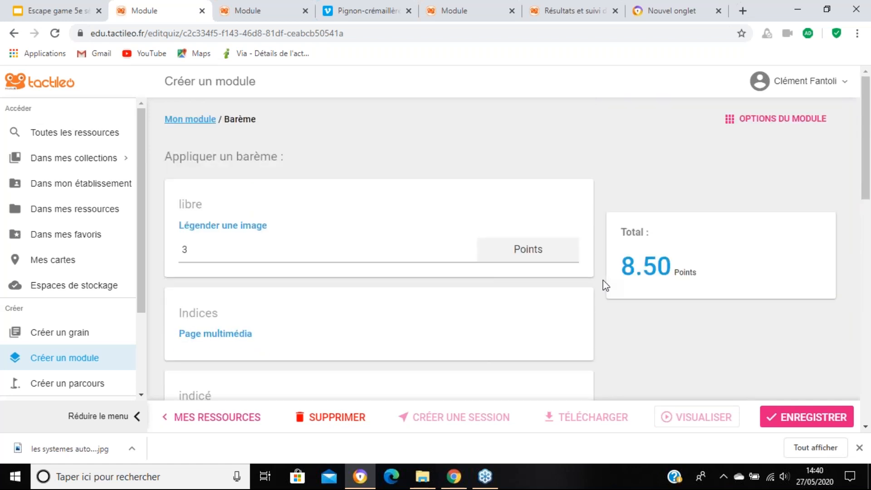
{"action": "scroll", "coordinate": [623, 278], "scroll_direction": "down", "scroll_amount": 5}
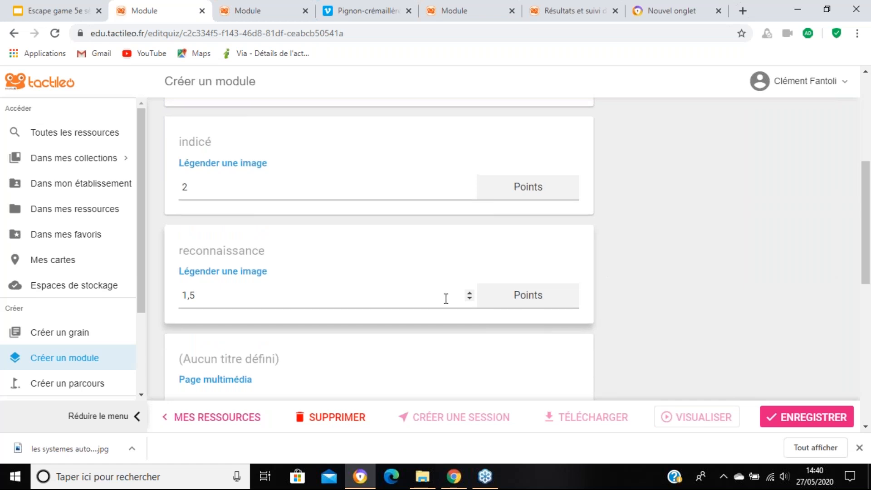
{"action": "scroll", "coordinate": [446, 298], "scroll_direction": "up", "scroll_amount": 5}
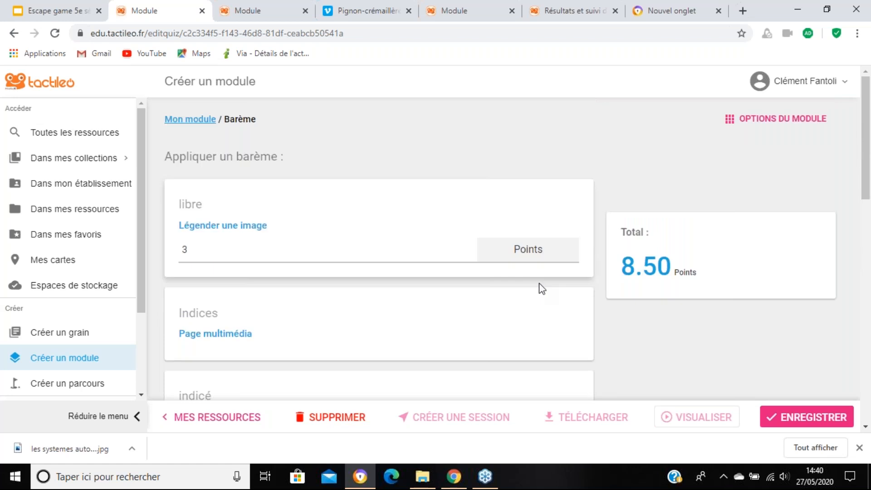
{"action": "scroll", "coordinate": [540, 290], "scroll_direction": "down", "scroll_amount": 3}
{"action": "scroll", "coordinate": [541, 299], "scroll_direction": "down", "scroll_amount": 1}
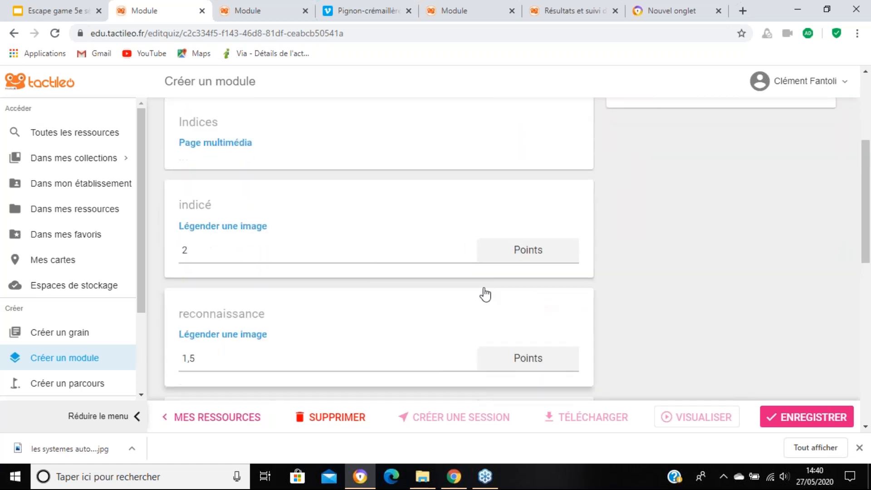
{"action": "scroll", "coordinate": [373, 254], "scroll_direction": "up", "scroll_amount": 1}
{"action": "scroll", "coordinate": [374, 256], "scroll_direction": "up", "scroll_amount": 2}
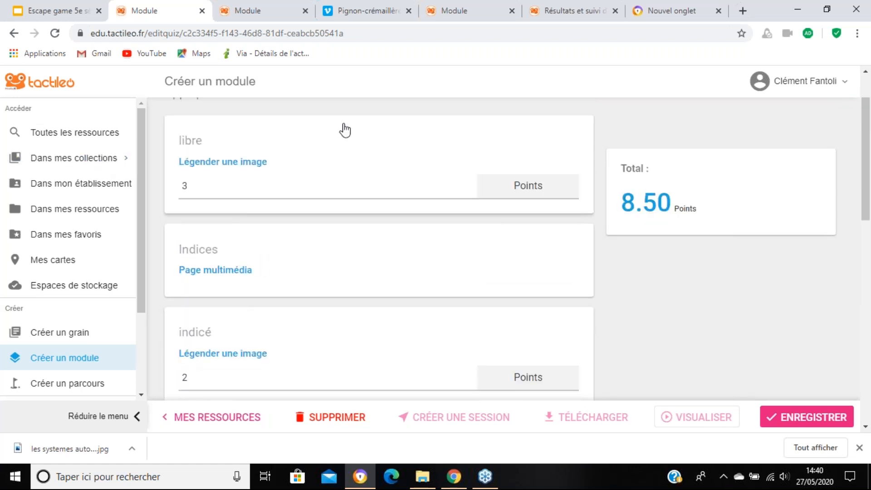
{"action": "scroll", "coordinate": [357, 144], "scroll_direction": "down", "scroll_amount": 1}
{"action": "scroll", "coordinate": [357, 146], "scroll_direction": "down", "scroll_amount": 3}
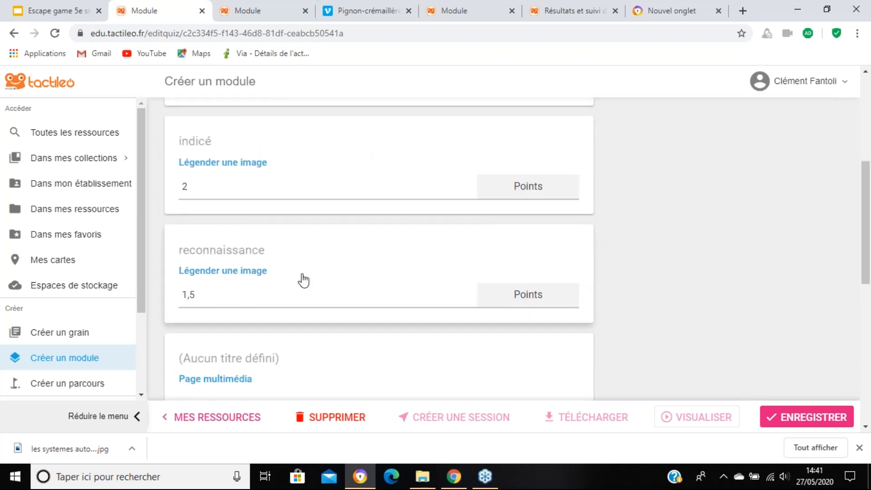
{"action": "scroll", "coordinate": [299, 283], "scroll_direction": "down", "scroll_amount": 3}
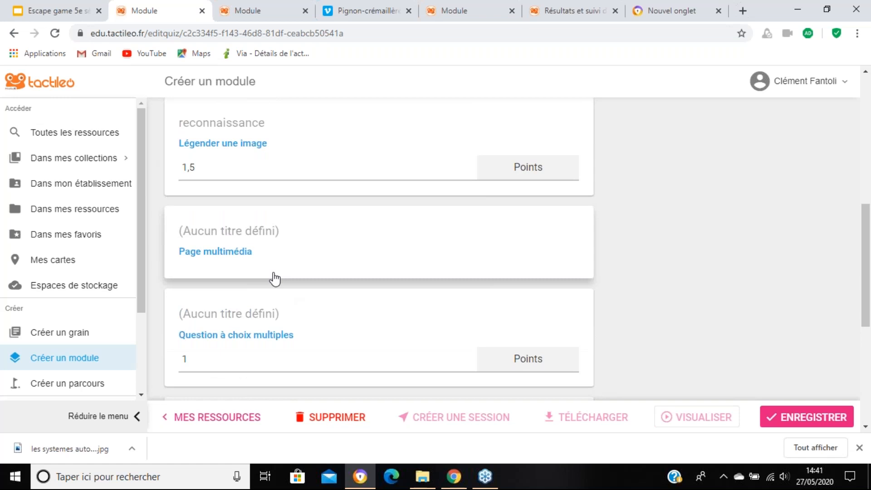
{"action": "scroll", "coordinate": [360, 214], "scroll_direction": "up", "scroll_amount": 1}
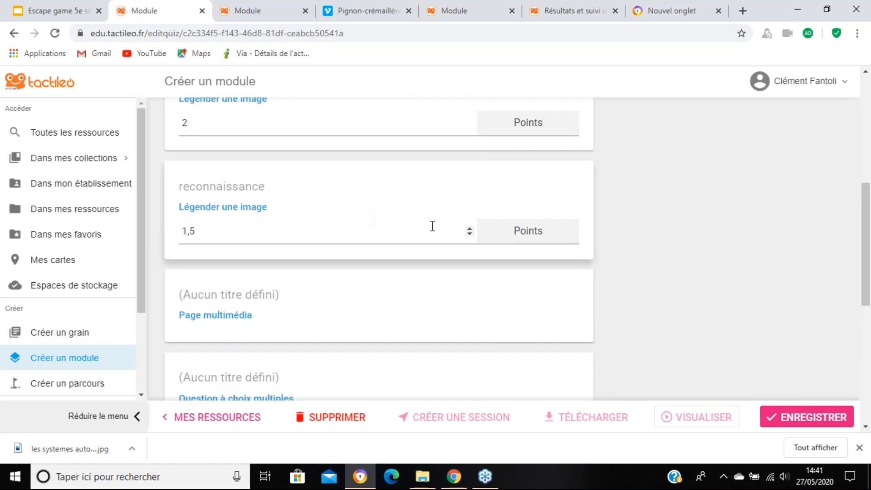
{"action": "scroll", "coordinate": [432, 226], "scroll_direction": "up", "scroll_amount": 6}
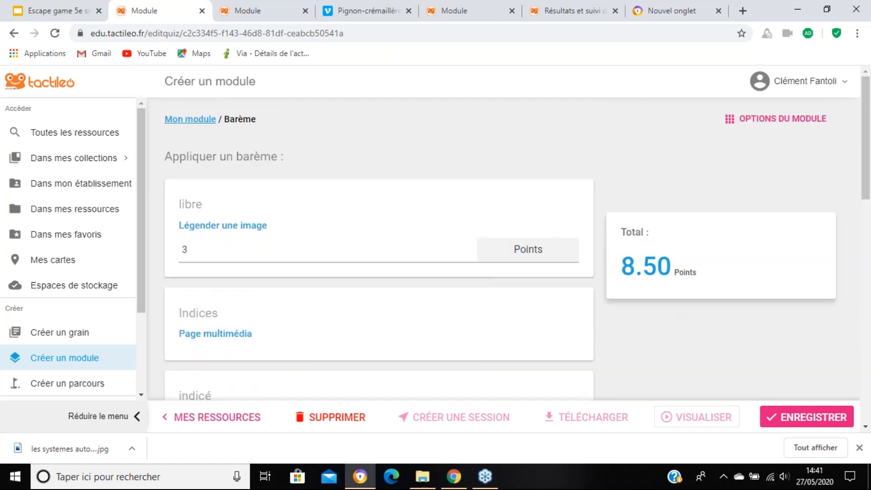
{"action": "scroll", "coordinate": [499, 245], "scroll_direction": "down", "scroll_amount": 1}
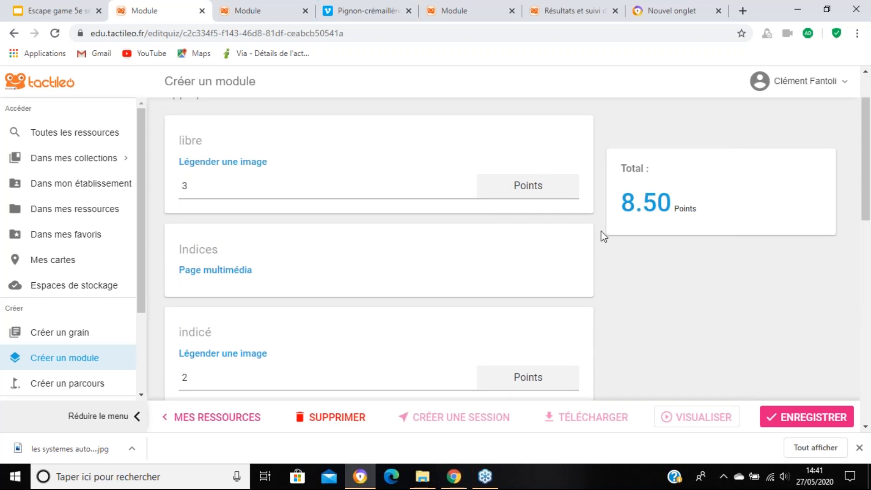
{"action": "scroll", "coordinate": [549, 255], "scroll_direction": "down", "scroll_amount": 4}
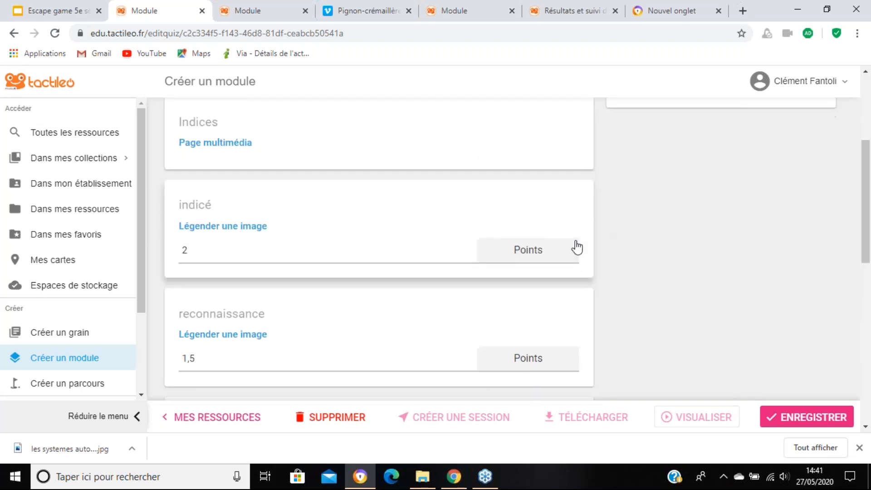
{"action": "scroll", "coordinate": [566, 246], "scroll_direction": "down", "scroll_amount": 1}
{"action": "scroll", "coordinate": [574, 258], "scroll_direction": "down", "scroll_amount": 5}
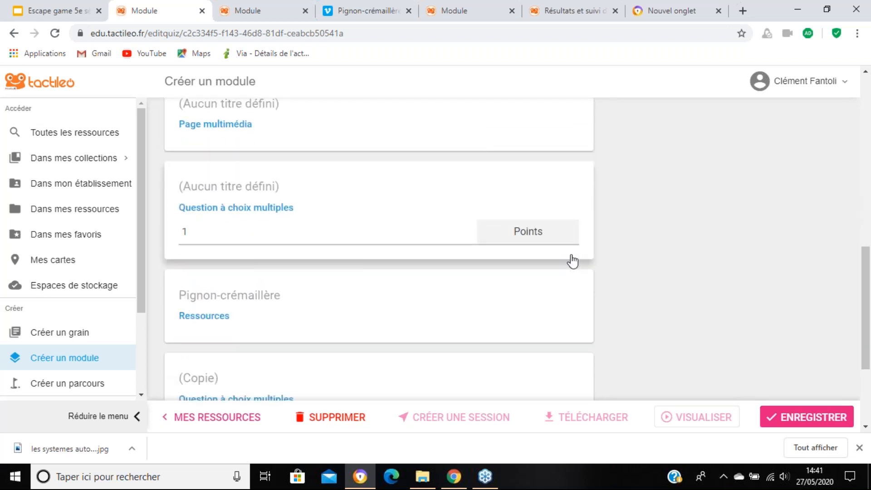
{"action": "scroll", "coordinate": [617, 213], "scroll_direction": "up", "scroll_amount": 10}
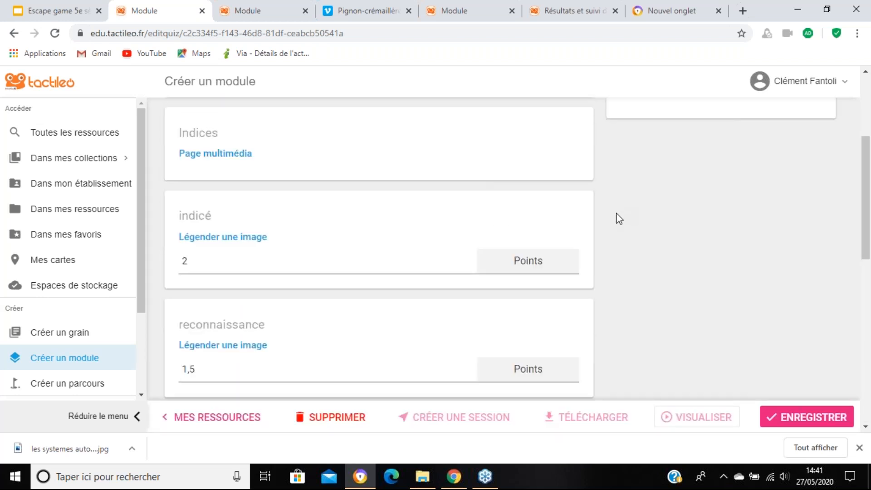
Step: Add the existing positioning axes "connaissance 1" and "connaissance 2" to the module
{"action": "left_click", "coordinate": [762, 123]}
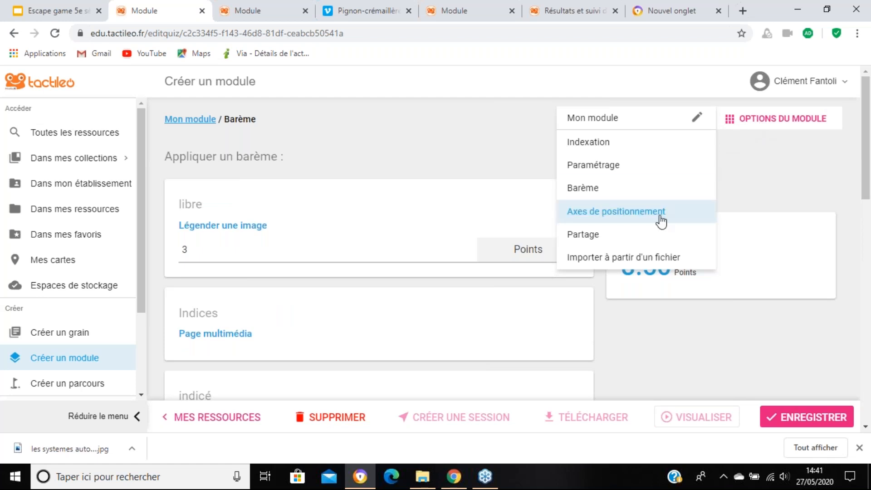
{"action": "left_click", "coordinate": [617, 212]}
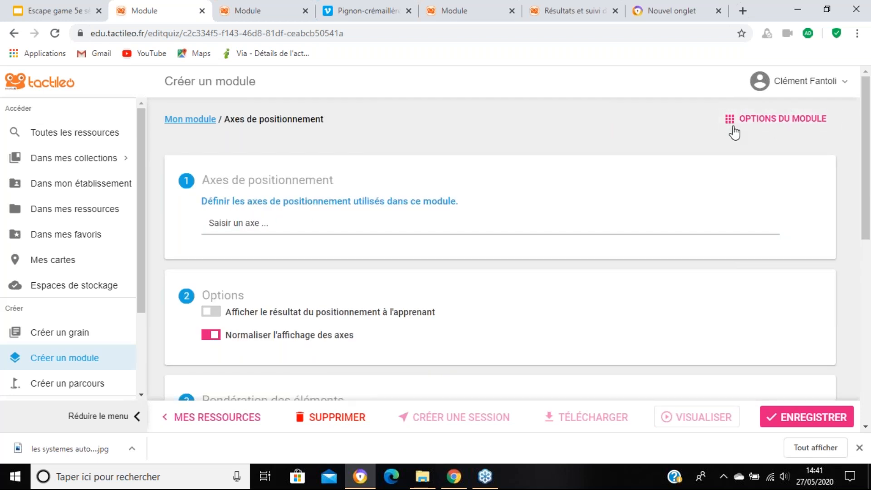
{"action": "left_click", "coordinate": [356, 226]}
{"action": "type", "text": "con"}
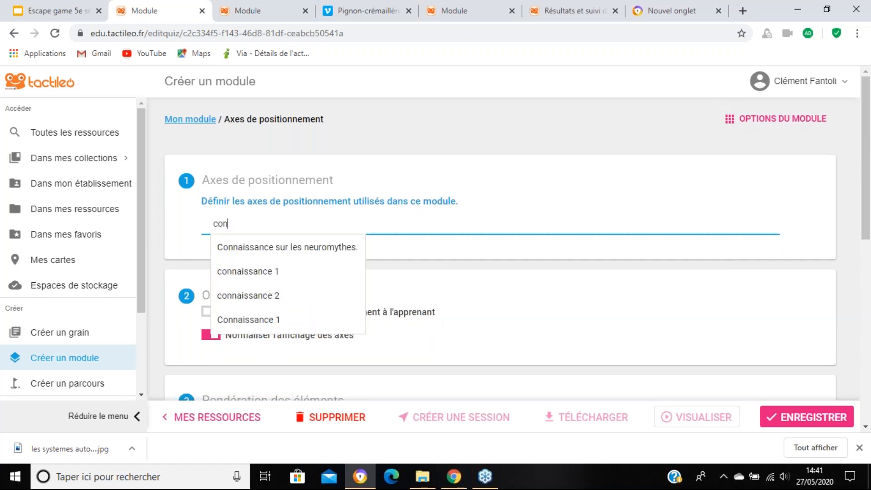
{"action": "left_click", "coordinate": [293, 283]}
{"action": "key", "text": "Return"}
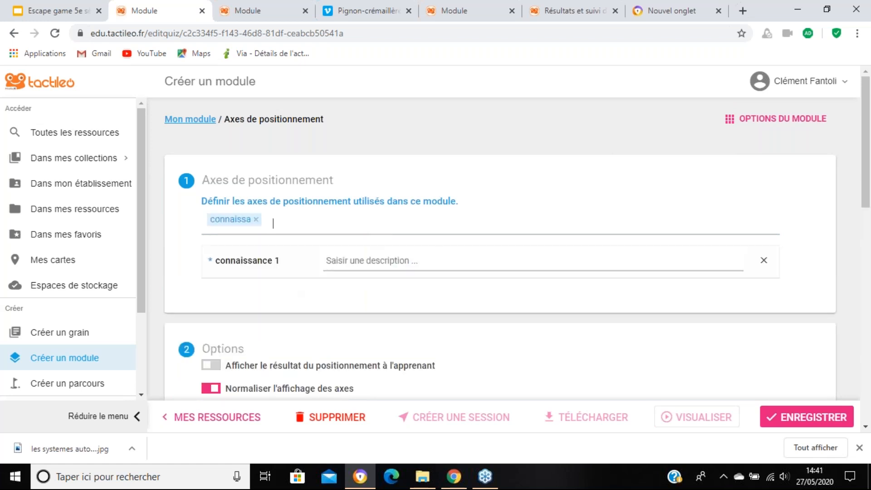
{"action": "left_click", "coordinate": [341, 218]}
{"action": "type", "text": "conn"}
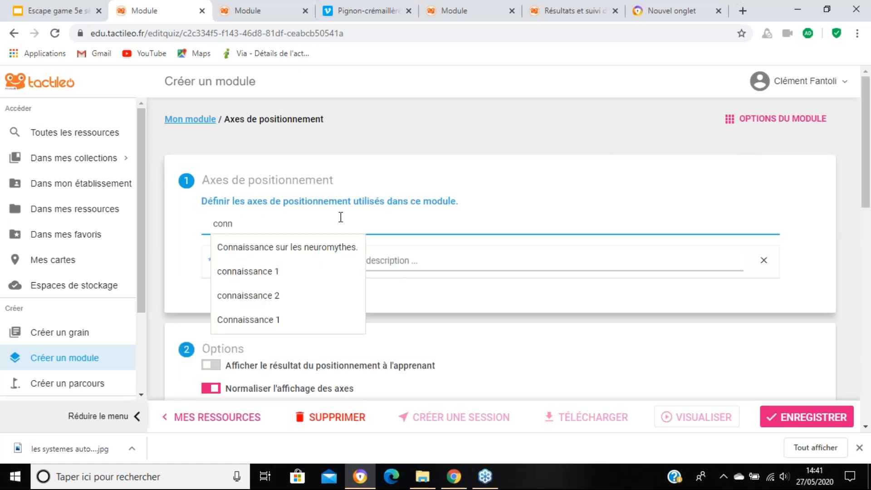
{"action": "left_click", "coordinate": [317, 290]}
Step: Set the success weights on the axis connaissance 1 to 3 for "libre", 2 for "indicé" and 1,5 for "reconnaissance"
{"action": "scroll", "coordinate": [606, 313], "scroll_direction": "down", "scroll_amount": 7}
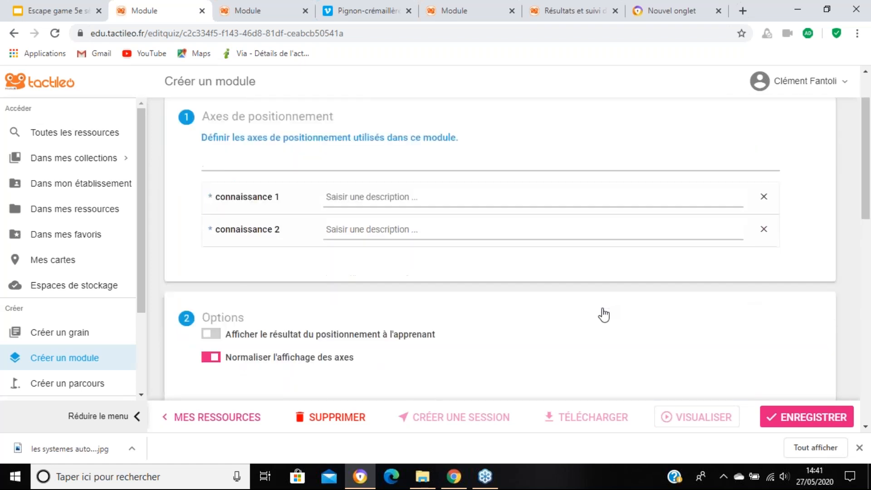
{"action": "scroll", "coordinate": [602, 315], "scroll_direction": "down", "scroll_amount": 6}
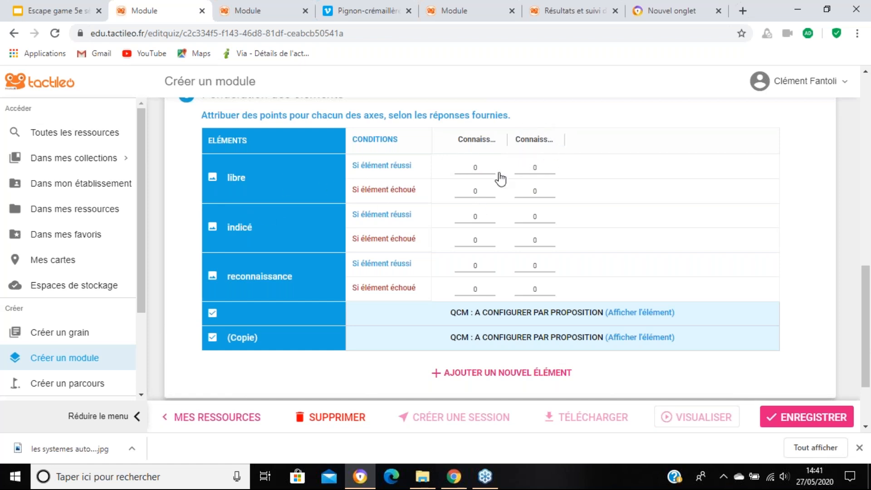
{"action": "double_click", "coordinate": [480, 167]}
{"action": "type", "text": "3"}
{"action": "double_click", "coordinate": [475, 216]}
{"action": "type", "text": "2"}
{"action": "double_click", "coordinate": [482, 261]}
{"action": "type", "text": "1,5"}
Step: In the untitled multiple-choice question, give the proposition "Moteur, Pignon et crémaillère" a checked weight of 2 on connaissance 2
{"action": "left_click", "coordinate": [647, 313]}
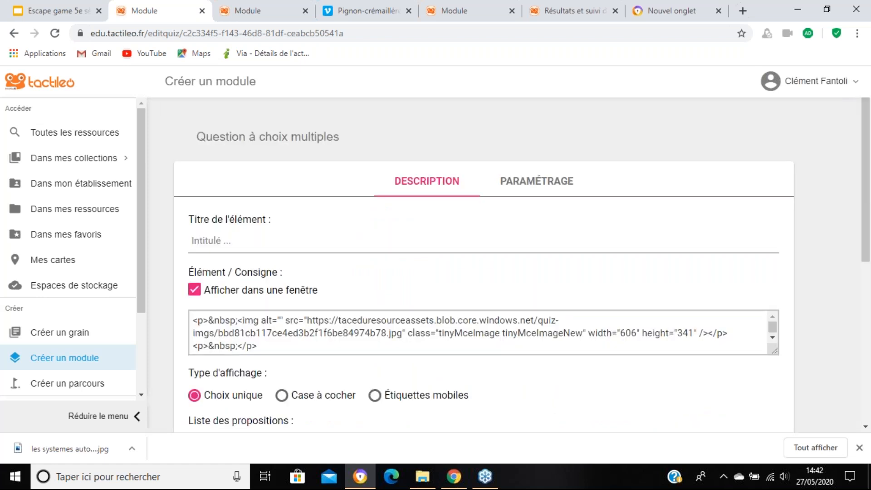
{"action": "scroll", "coordinate": [595, 218], "scroll_direction": "down", "scroll_amount": 4}
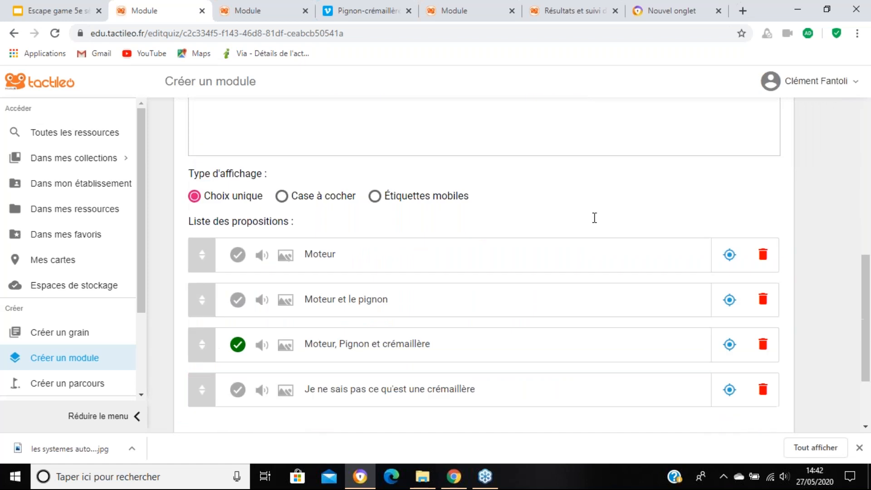
{"action": "scroll", "coordinate": [594, 222], "scroll_direction": "down", "scroll_amount": 1}
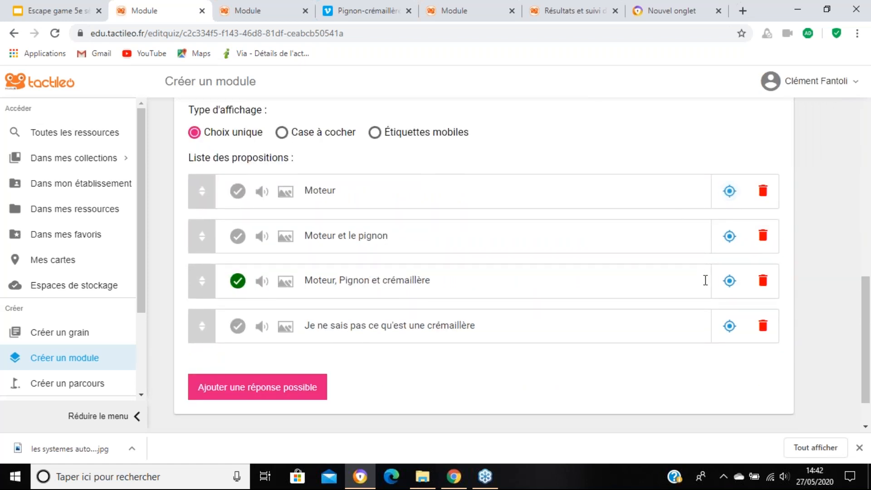
{"action": "left_click", "coordinate": [729, 282]}
{"action": "left_click", "coordinate": [715, 117]}
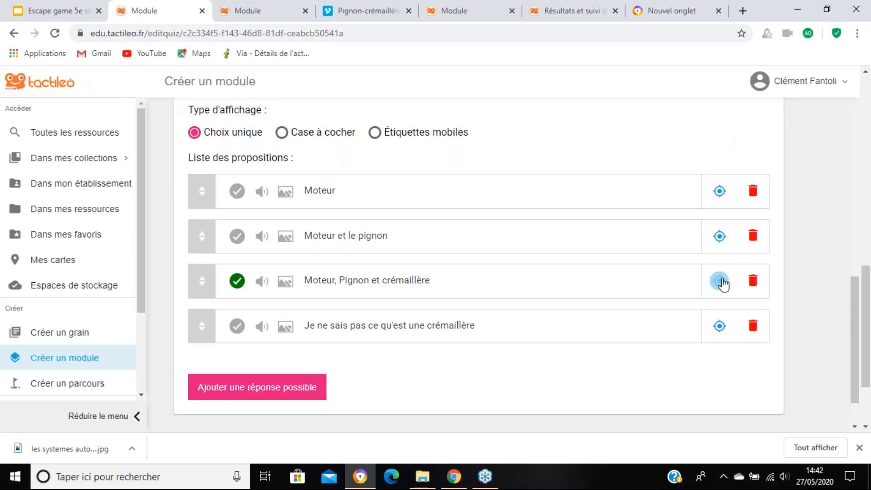
{"action": "left_click", "coordinate": [720, 281]}
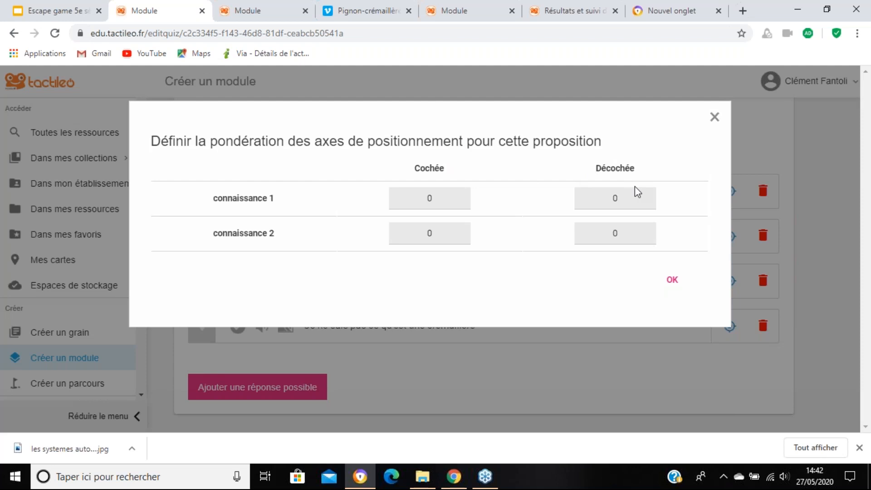
{"action": "double_click", "coordinate": [436, 234]}
{"action": "key", "text": "BackSpace"}
{"action": "type", "text": "2"}
{"action": "left_click", "coordinate": [672, 284]}
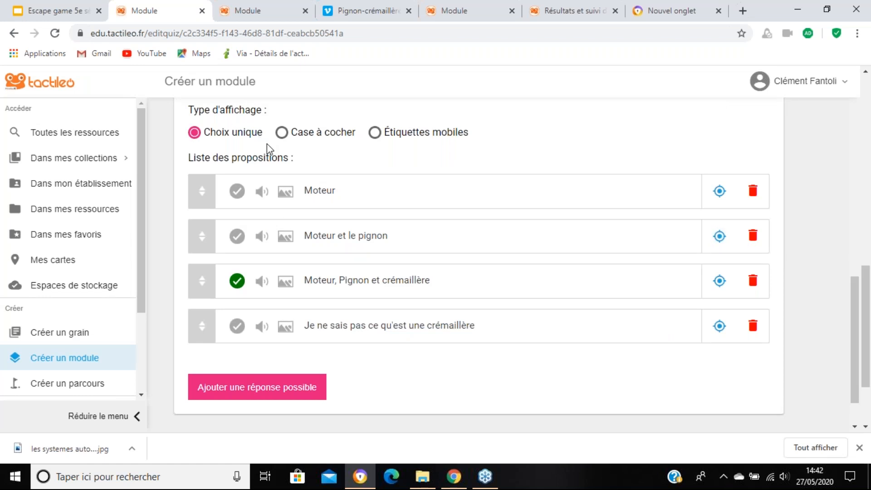
Step: Switch the question to "Case à cocher" and give the proposition "Moteur et le pignon" a checked weight of -1 on connaissance 2
{"action": "left_click", "coordinate": [281, 133]}
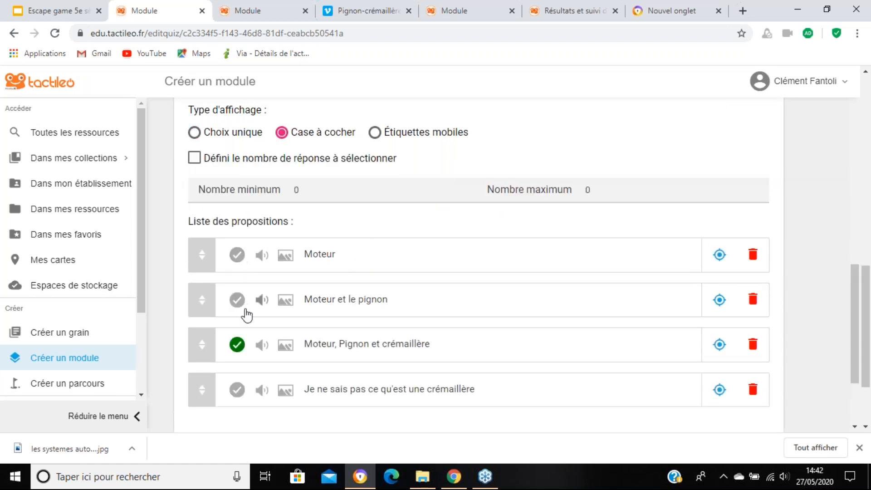
{"action": "left_click", "coordinate": [719, 300]}
{"action": "left_click", "coordinate": [452, 199]}
{"action": "left_click", "coordinate": [444, 234]}
{"action": "key", "text": "BackSpace"}
{"action": "type", "text": "-1"}
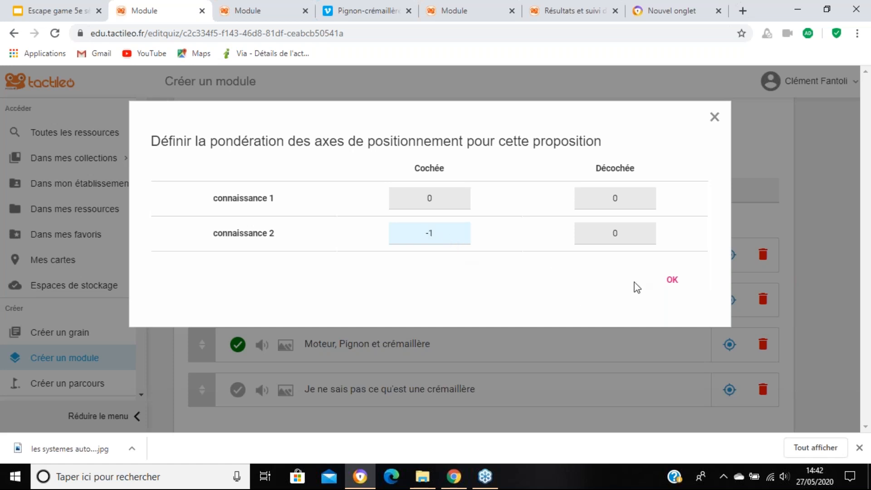
{"action": "left_click", "coordinate": [674, 284]}
{"action": "left_click", "coordinate": [673, 282]}
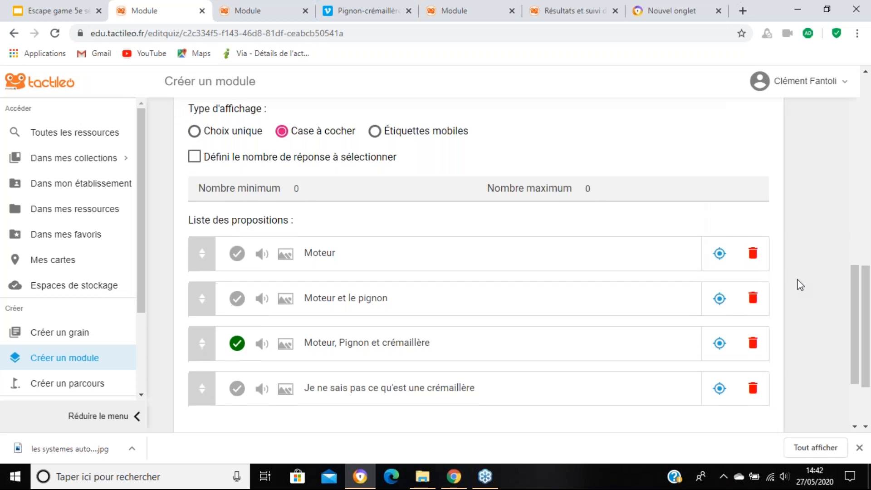
Step: Close the multiple-choice question's settings and save the module
{"action": "scroll", "coordinate": [798, 284], "scroll_direction": "down", "scroll_amount": 3}
{"action": "left_click", "coordinate": [813, 413]}
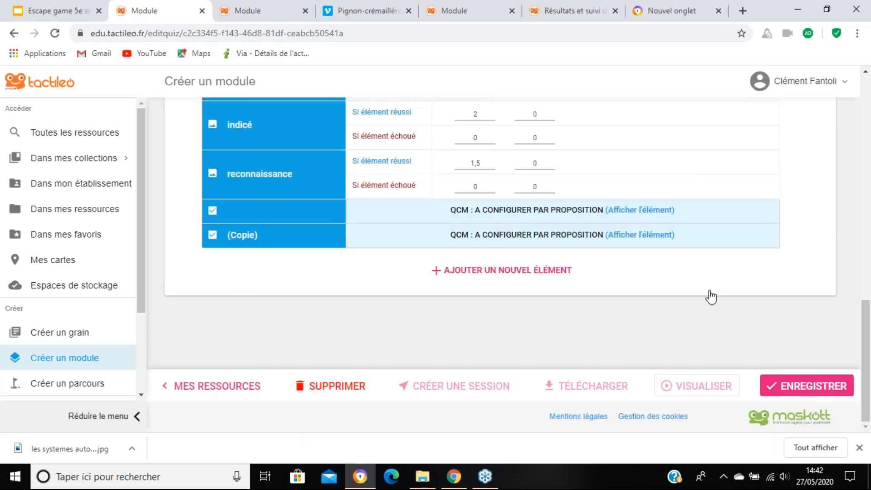
{"action": "left_click", "coordinate": [802, 390]}
Step: Open the results of the session "Webinaire 5e escape game algorithme séance 1" that started on 24 mai 2020 at 10:40
{"action": "scroll", "coordinate": [668, 374], "scroll_direction": "up", "scroll_amount": 3}
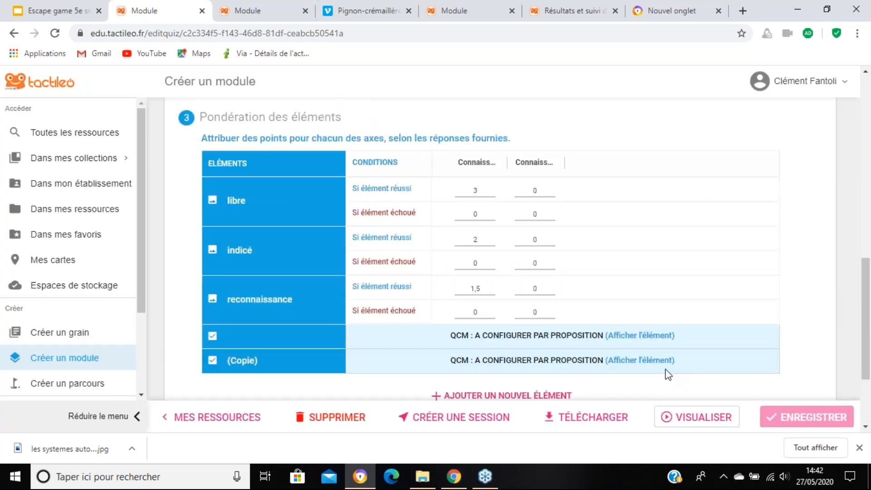
{"action": "scroll", "coordinate": [607, 173], "scroll_direction": "up", "scroll_amount": 5}
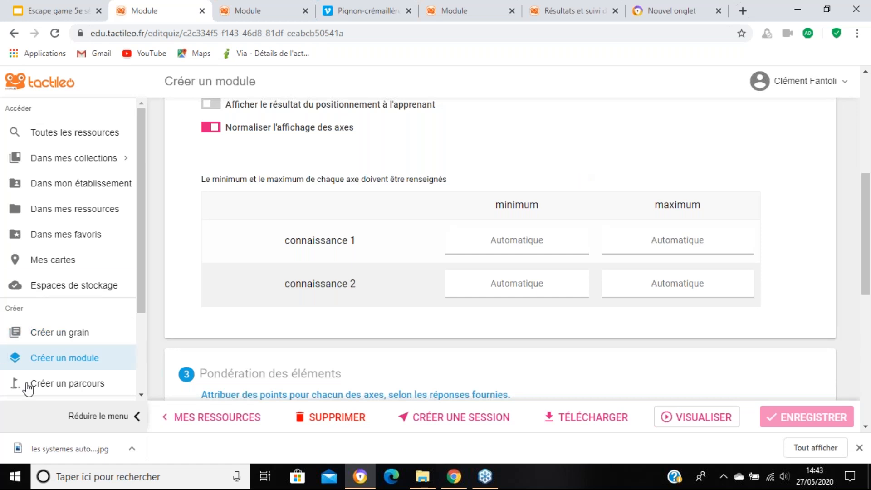
{"action": "scroll", "coordinate": [98, 342], "scroll_direction": "down", "scroll_amount": 3}
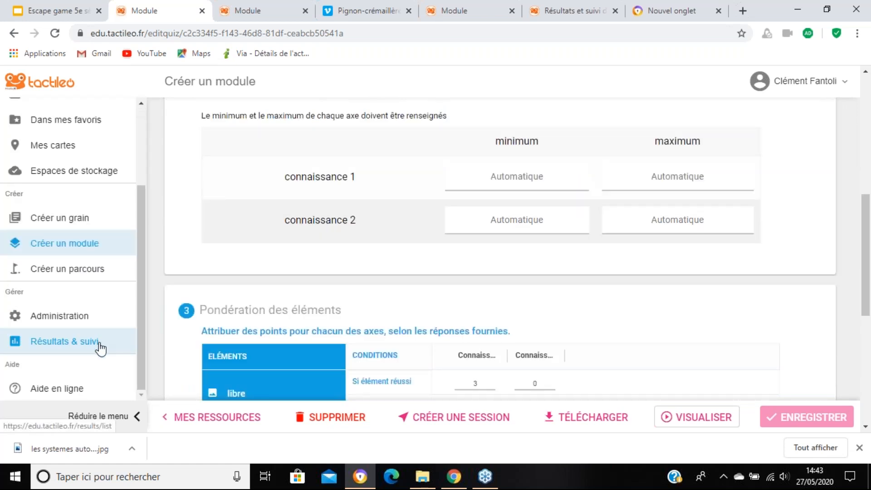
{"action": "left_click", "coordinate": [100, 348]}
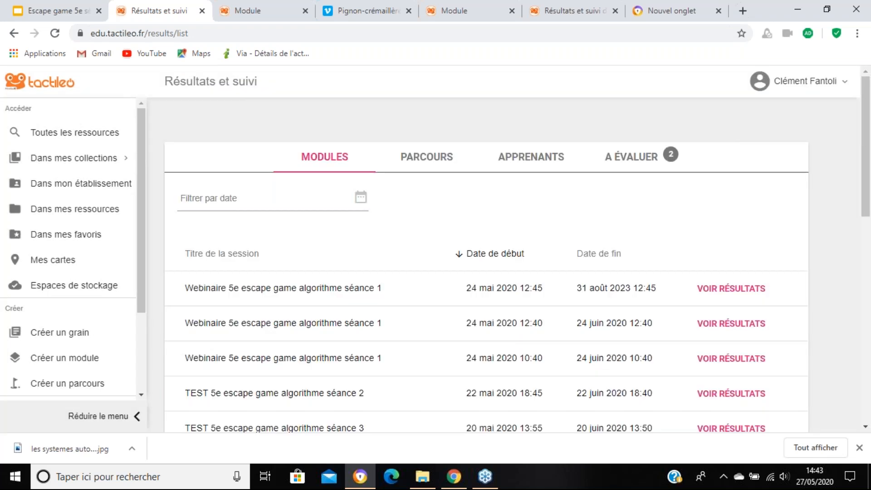
{"action": "left_click", "coordinate": [726, 360]}
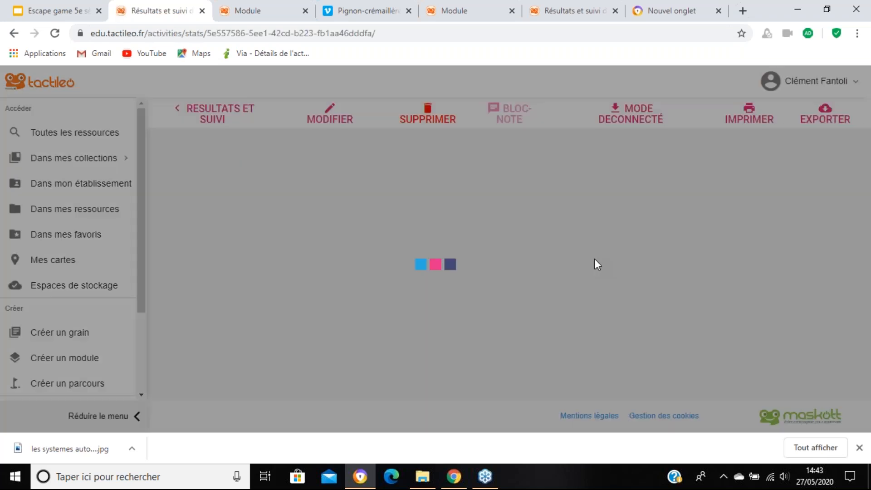
{"action": "scroll", "coordinate": [594, 259], "scroll_direction": "down", "scroll_amount": 3}
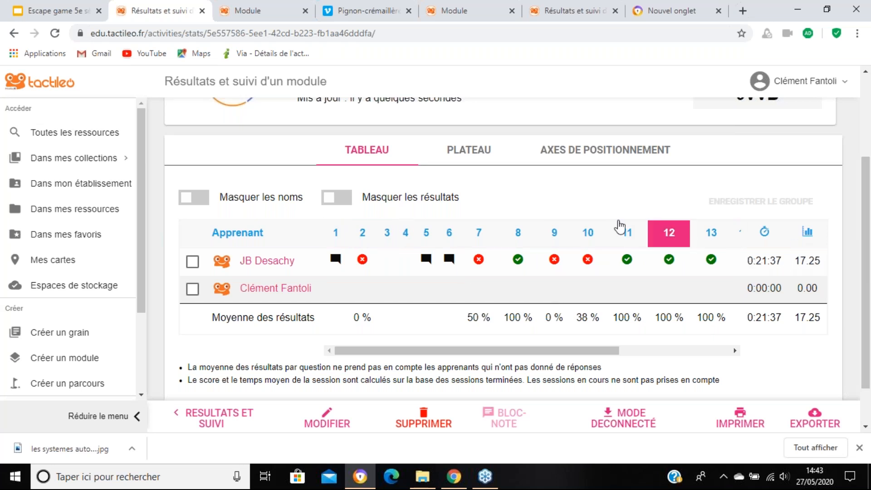
Step: Examine each learner's scores on the session's positioning axes for technology and mathematics
{"action": "left_click", "coordinate": [577, 155]}
{"action": "scroll", "coordinate": [469, 257], "scroll_direction": "down", "scroll_amount": 2}
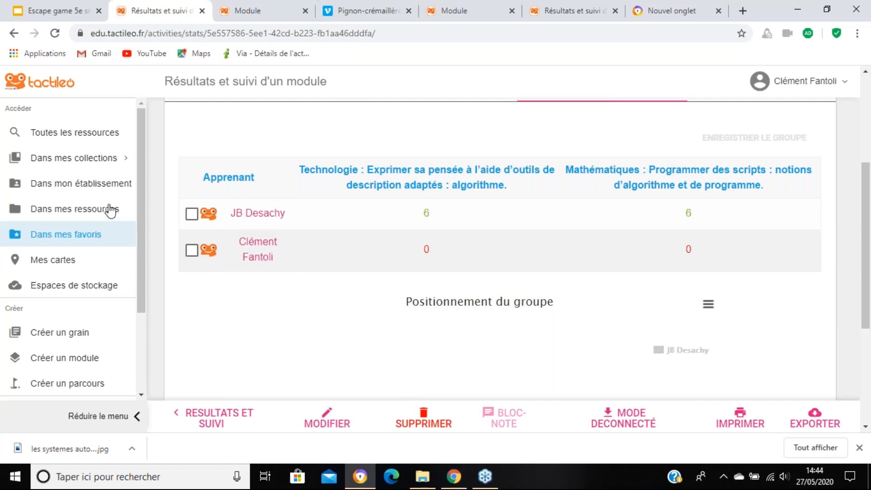
{"action": "scroll", "coordinate": [408, 228], "scroll_direction": "up", "scroll_amount": 1}
{"action": "scroll", "coordinate": [409, 231], "scroll_direction": "up", "scroll_amount": 3}
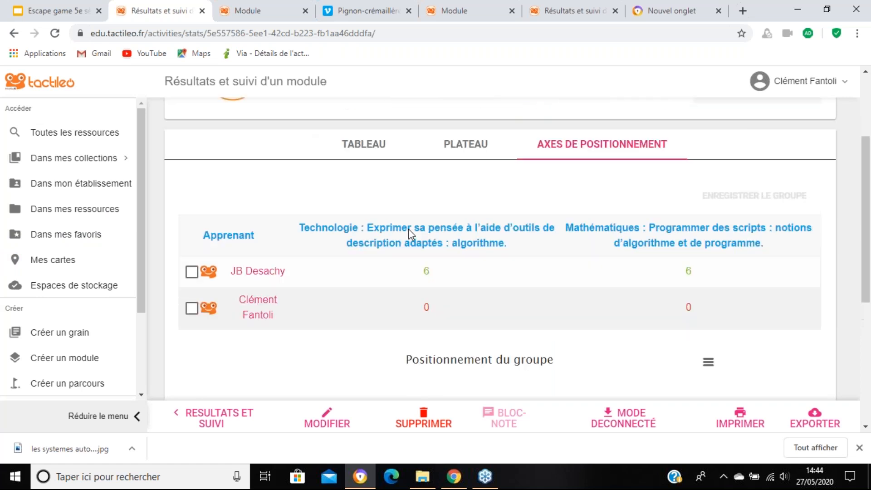
{"action": "scroll", "coordinate": [411, 235], "scroll_direction": "up", "scroll_amount": 1}
Step: Examine the session's table of learner results, with answers per question, time spent and scores
{"action": "left_click", "coordinate": [369, 274]}
{"action": "scroll", "coordinate": [390, 272], "scroll_direction": "down", "scroll_amount": 4}
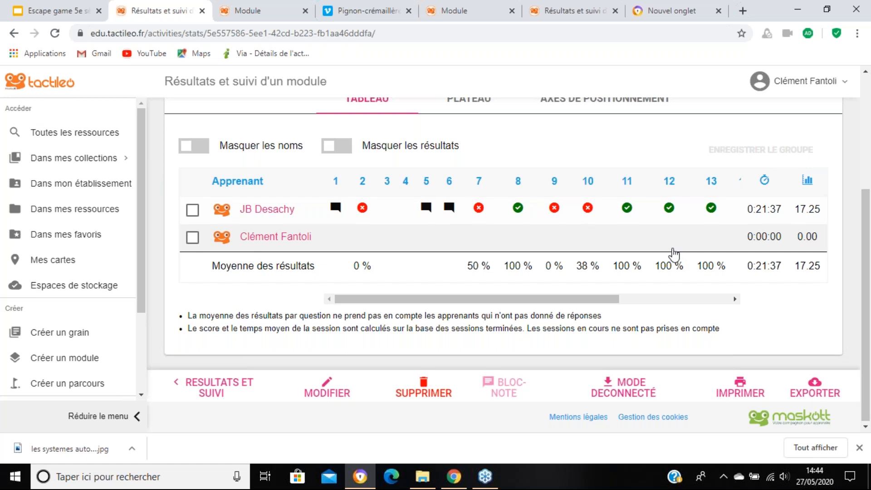
{"action": "scroll", "coordinate": [672, 253], "scroll_direction": "up", "scroll_amount": 3}
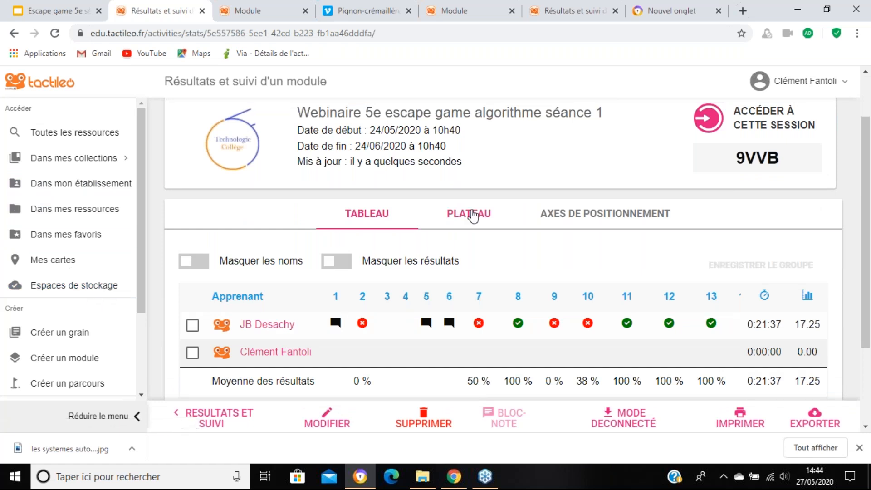
{"action": "scroll", "coordinate": [472, 215], "scroll_direction": "down", "scroll_amount": 3}
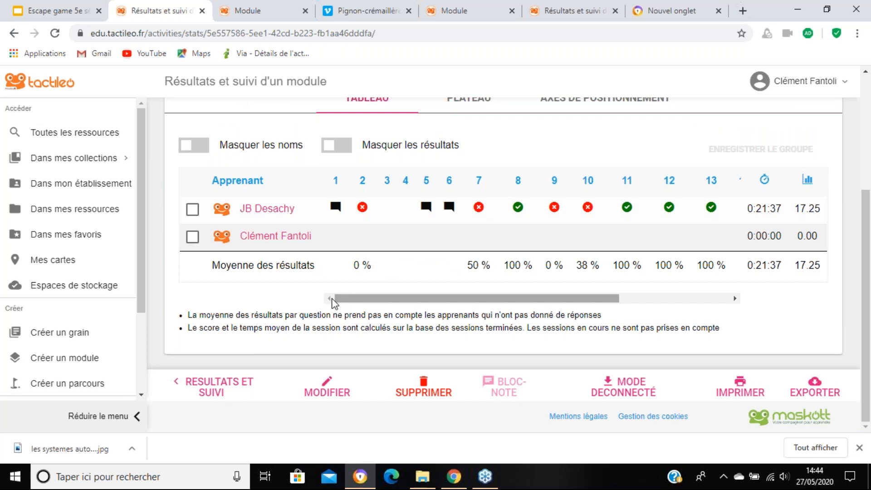
Step: Go to the results overview, list the answers awaiting evaluation and open the "Trajet robot" answer for evaluation
{"action": "scroll", "coordinate": [62, 378], "scroll_direction": "down", "scroll_amount": 3}
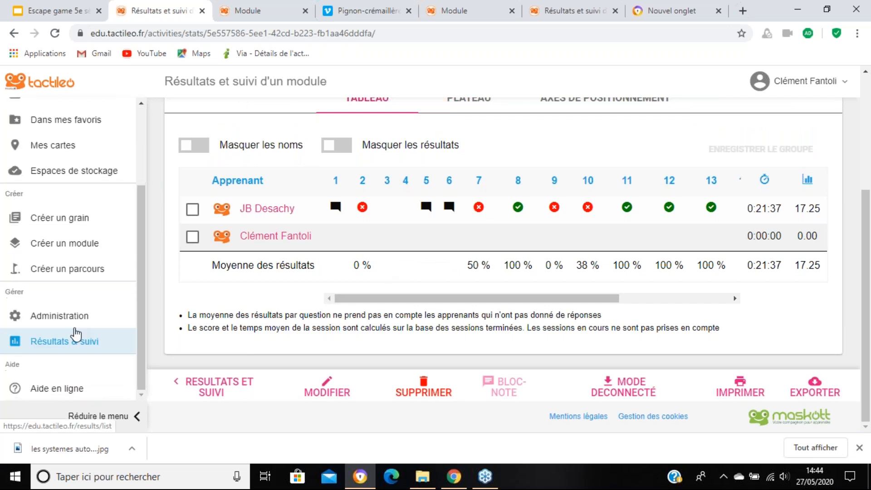
{"action": "left_click", "coordinate": [84, 349]}
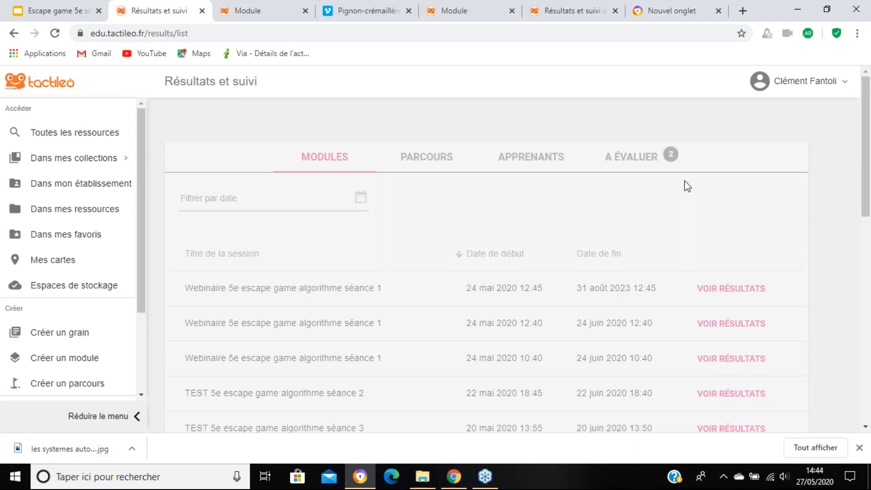
{"action": "left_click", "coordinate": [646, 161]}
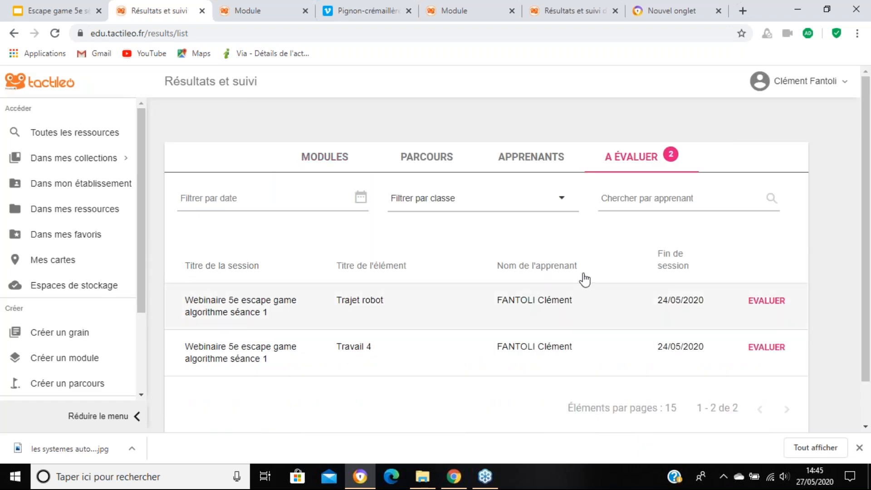
{"action": "left_click", "coordinate": [767, 303]}
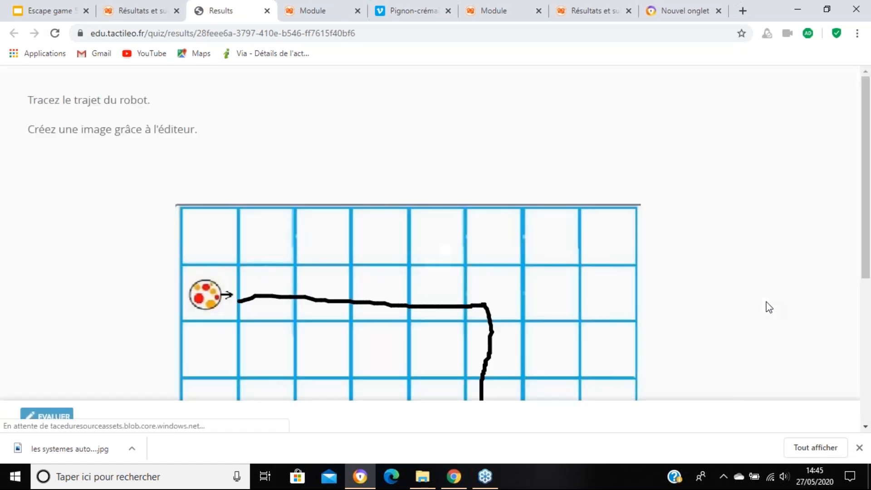
Step: Examine the robot path the learner drew on the grid against the question's instructions
{"action": "scroll", "coordinate": [350, 201], "scroll_direction": "down", "scroll_amount": 1}
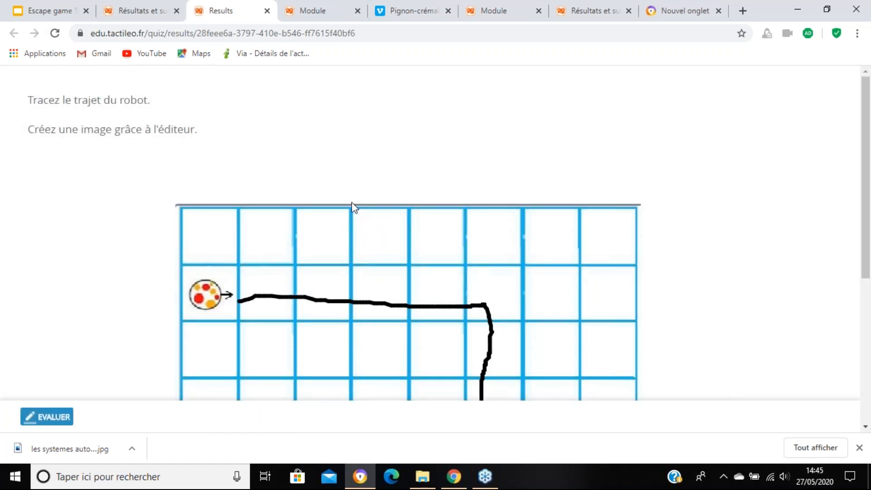
{"action": "scroll", "coordinate": [353, 213], "scroll_direction": "down", "scroll_amount": 2}
{"action": "scroll", "coordinate": [354, 216], "scroll_direction": "down", "scroll_amount": 3}
{"action": "scroll", "coordinate": [354, 216], "scroll_direction": "up", "scroll_amount": 3}
{"action": "scroll", "coordinate": [353, 216], "scroll_direction": "down", "scroll_amount": 3}
{"action": "scroll", "coordinate": [502, 254], "scroll_direction": "up", "scroll_amount": 5}
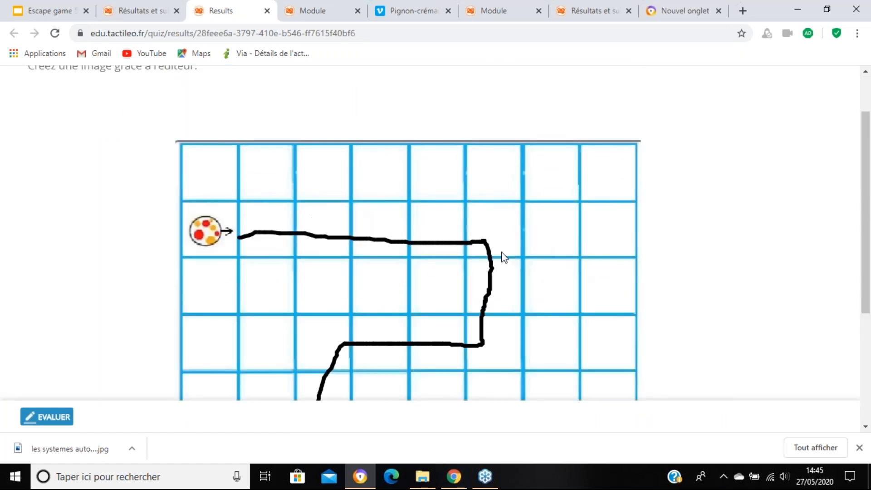
{"action": "scroll", "coordinate": [616, 301], "scroll_direction": "down", "scroll_amount": 1}
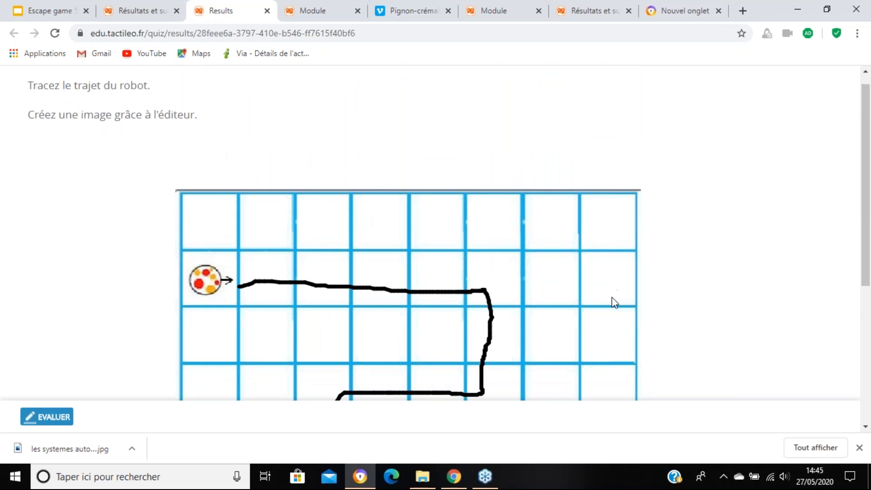
{"action": "scroll", "coordinate": [615, 302], "scroll_direction": "down", "scroll_amount": 3}
Step: Start the manual evaluation of the "Trajet robot" drawing and set its score to 1 out of 2
{"action": "left_click", "coordinate": [40, 415]}
{"action": "double_click", "coordinate": [33, 123]}
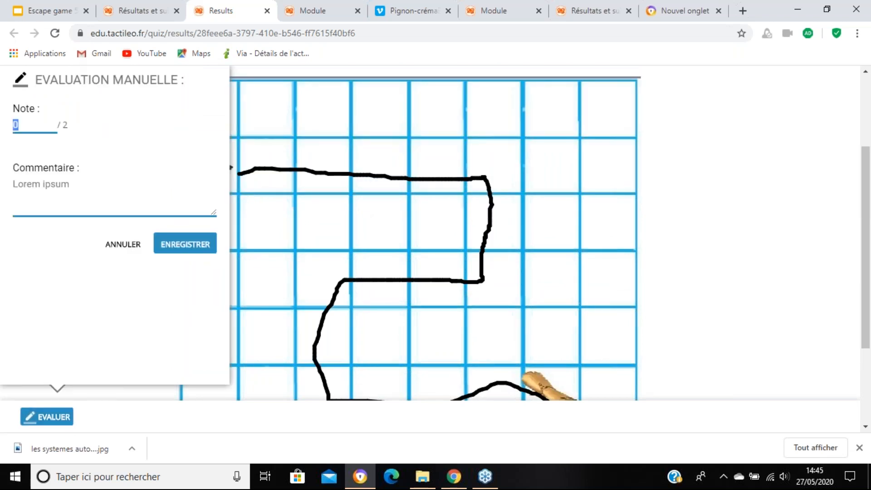
{"action": "type", "text": "1"}
Step: Add the comment "commentaire lié à l'élément" to the evaluation, save it and close the evaluation details
{"action": "left_click", "coordinate": [153, 190]}
{"action": "left_click", "coordinate": [148, 196]}
{"action": "type", "text": "commentaire lié"}
{"action": "key", "text": "BackSpace"}
{"action": "key", "text": "BackSpace"}
{"action": "type", "text": "ié "}
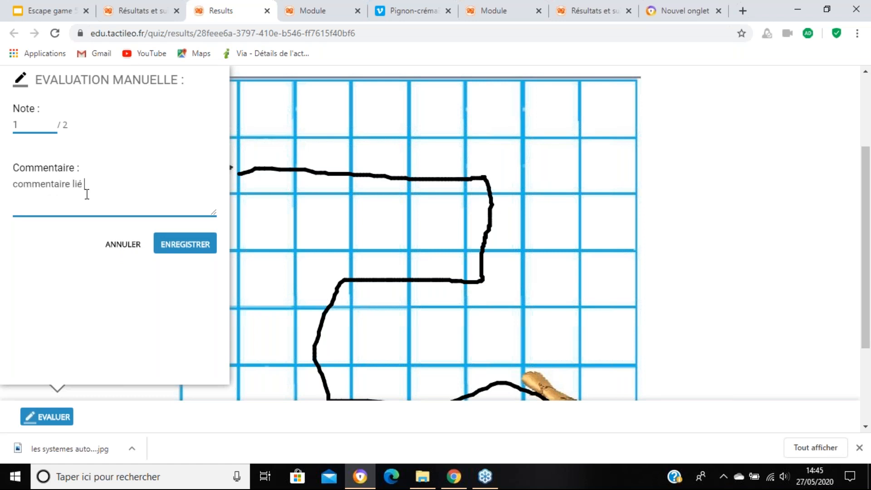
{"action": "type", "text": "à l'élément"}
{"action": "left_click", "coordinate": [214, 248]}
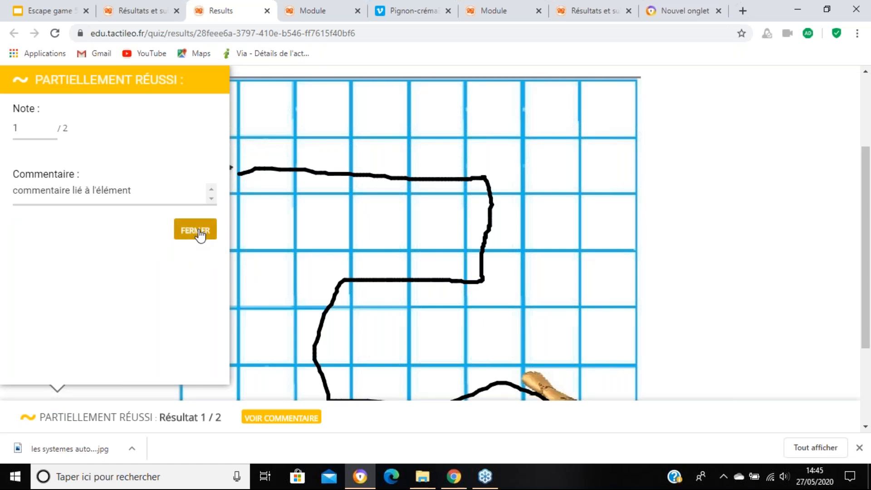
{"action": "left_click", "coordinate": [197, 230]}
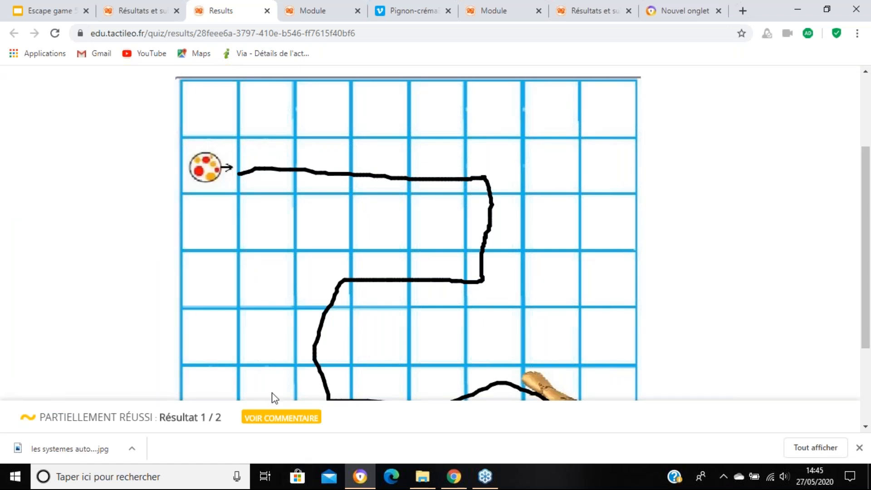
{"action": "scroll", "coordinate": [272, 391], "scroll_direction": "down", "scroll_amount": 3}
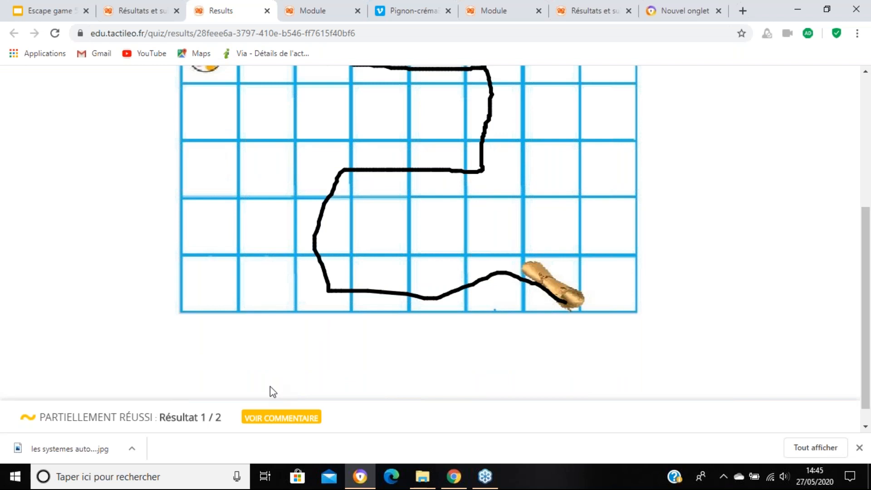
{"action": "scroll", "coordinate": [271, 386], "scroll_direction": "up", "scroll_amount": 5}
Step: Switch to the other Chrome window and sign in to the learner account with the prefilled credentials
{"action": "left_click", "coordinate": [459, 479]}
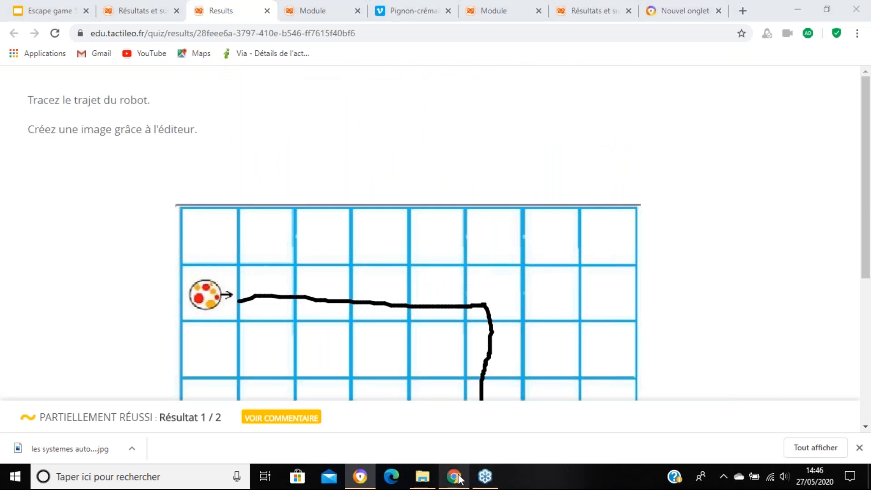
{"action": "left_click", "coordinate": [459, 479]}
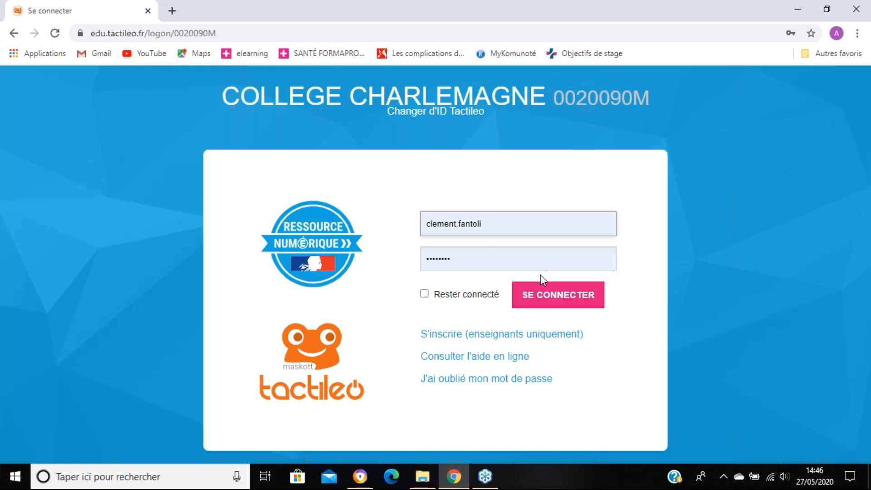
{"action": "left_click", "coordinate": [545, 299]}
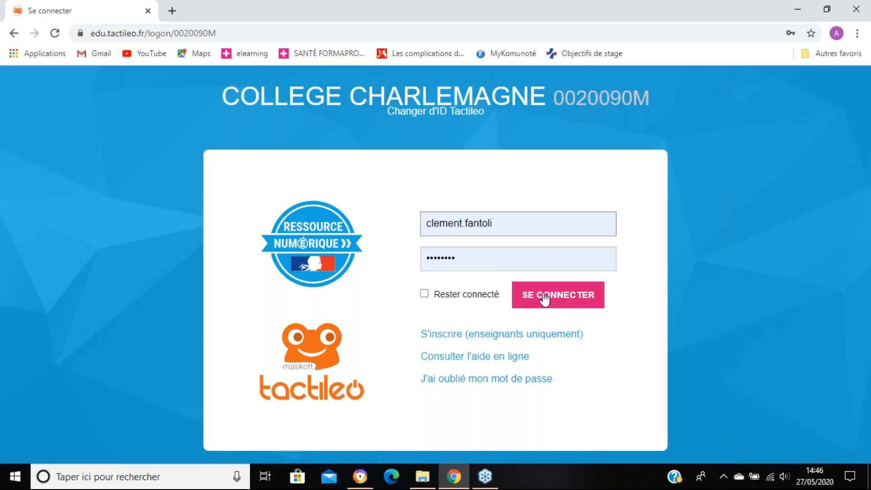
{"action": "left_click", "coordinate": [545, 299]}
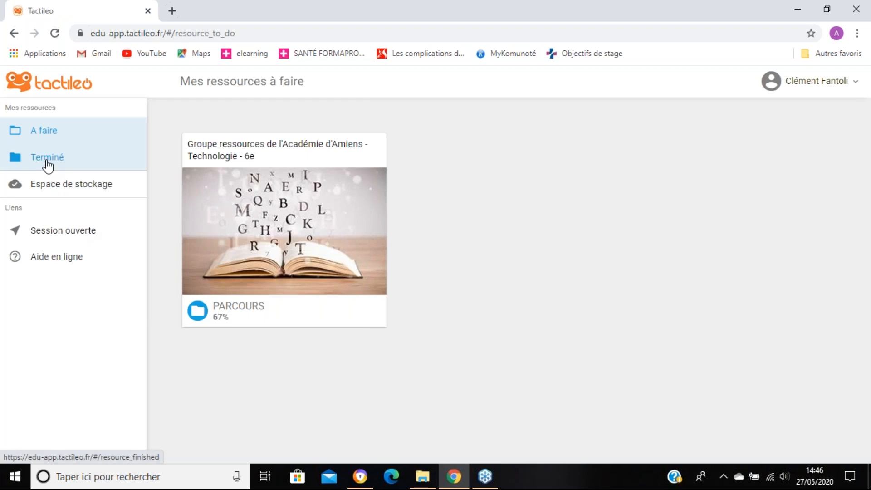
Step: Open the learner's completed module "Webinaire 5e escape game algorithme séance 1" and examine its appreciation and per-question results
{"action": "left_click", "coordinate": [48, 166]}
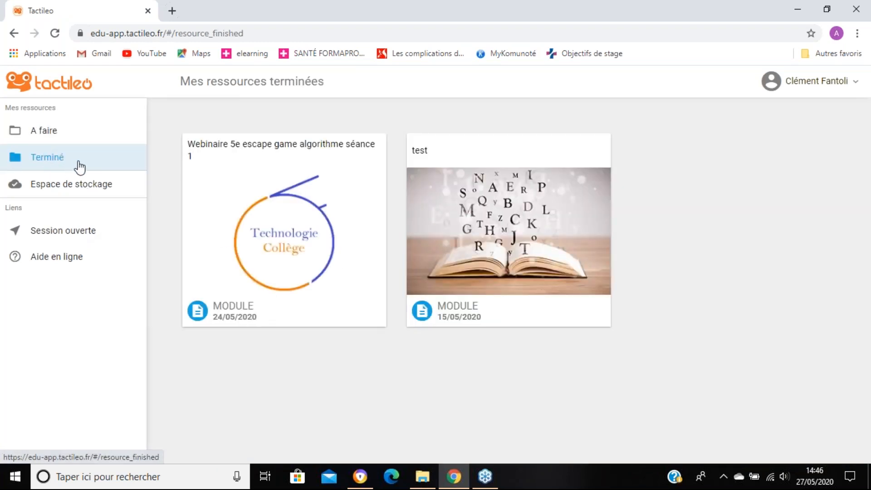
{"action": "left_click", "coordinate": [273, 221]}
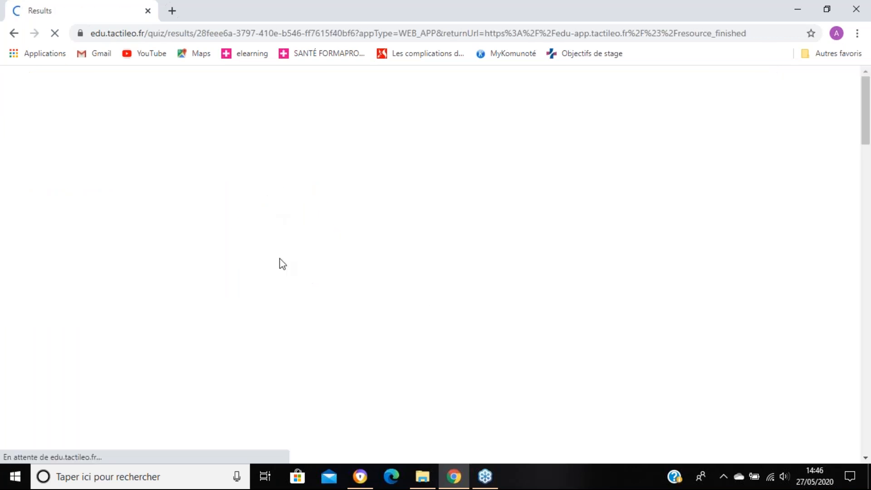
{"action": "scroll", "coordinate": [371, 251], "scroll_direction": "down", "scroll_amount": 10}
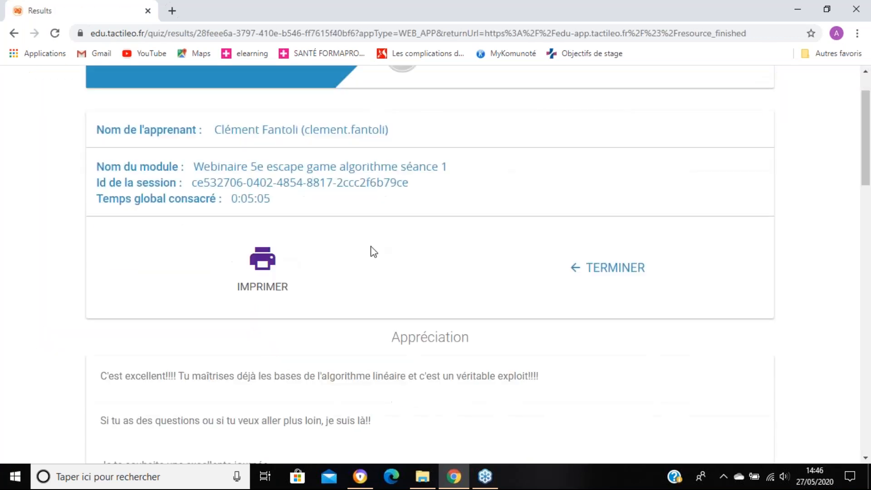
{"action": "scroll", "coordinate": [377, 257], "scroll_direction": "down", "scroll_amount": 5}
{"action": "scroll", "coordinate": [387, 311], "scroll_direction": "down", "scroll_amount": 6}
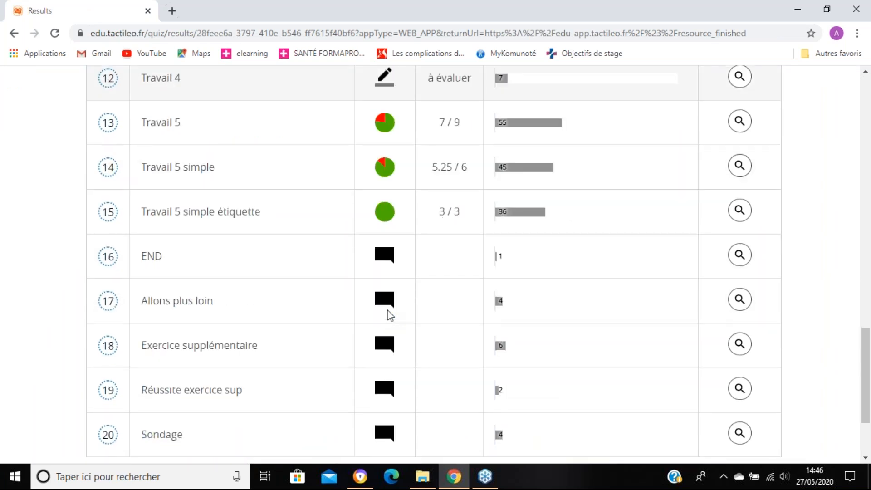
{"action": "scroll", "coordinate": [389, 314], "scroll_direction": "up", "scroll_amount": 5}
{"action": "scroll", "coordinate": [403, 301], "scroll_direction": "up", "scroll_amount": 1}
{"action": "scroll", "coordinate": [402, 301], "scroll_direction": "down", "scroll_amount": 1}
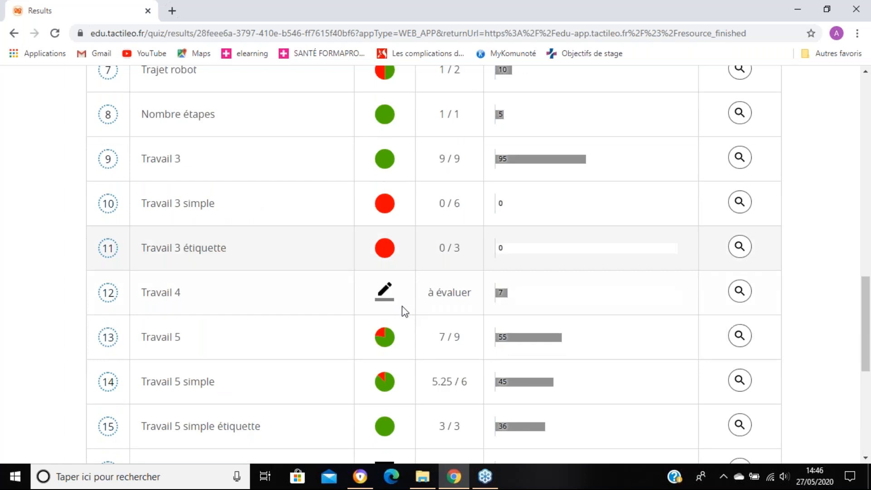
{"action": "scroll", "coordinate": [403, 307], "scroll_direction": "down", "scroll_amount": 1}
Step: Return to the teacher's browser window and open the "Travail 4" answer from the list awaiting evaluation
{"action": "left_click", "coordinate": [364, 484]}
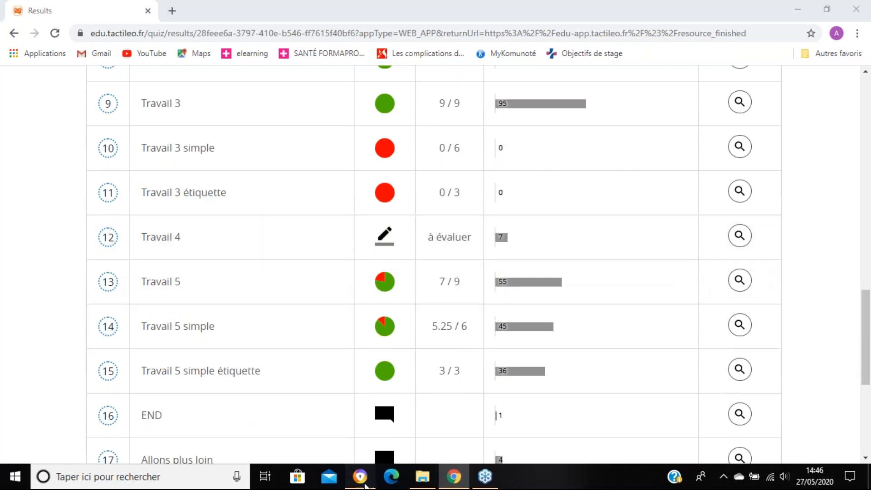
{"action": "scroll", "coordinate": [674, 289], "scroll_direction": "down", "scroll_amount": 6}
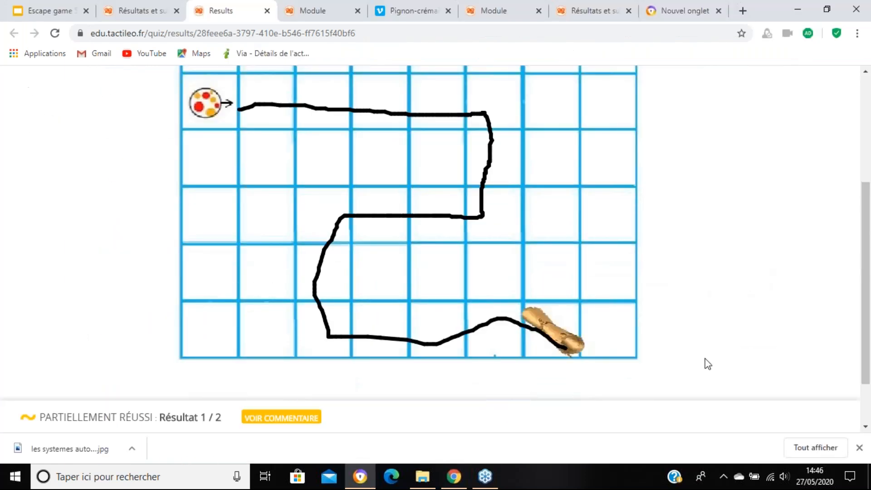
{"action": "scroll", "coordinate": [397, 272], "scroll_direction": "up", "scroll_amount": 6}
{"action": "left_click", "coordinate": [138, 9]}
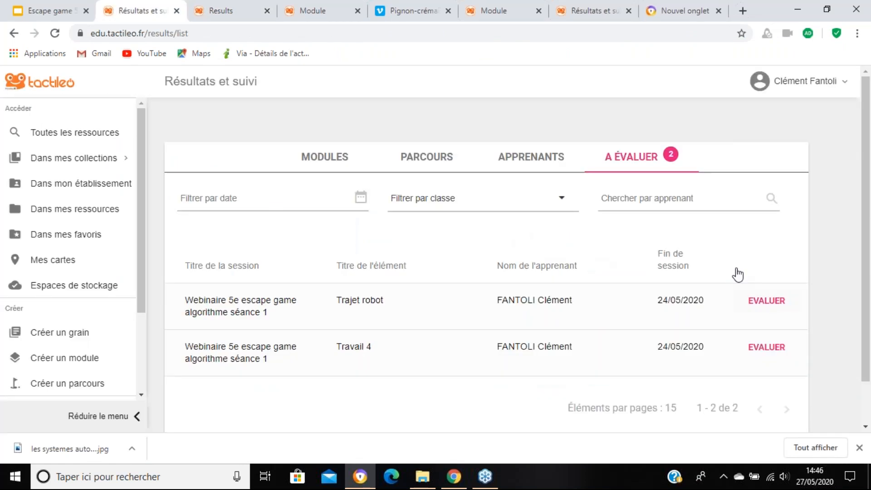
{"action": "left_click", "coordinate": [766, 356]}
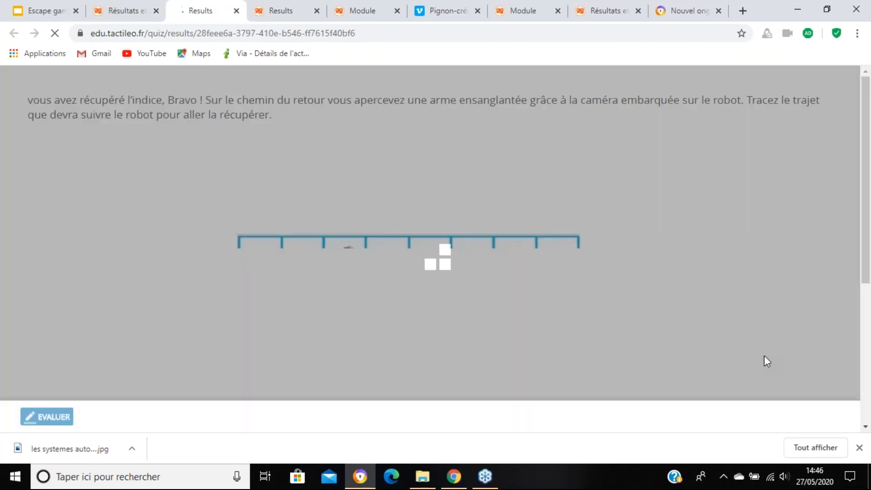
{"action": "scroll", "coordinate": [544, 247], "scroll_direction": "down", "scroll_amount": 3}
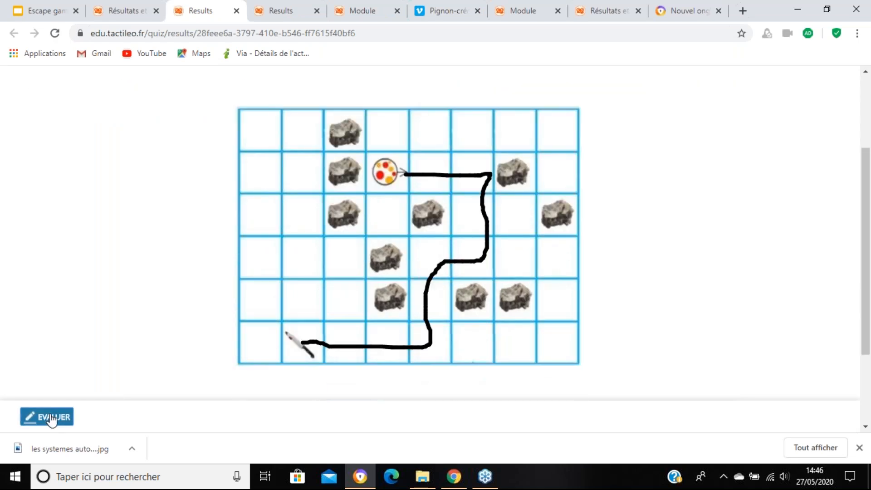
Step: Evaluate the "Travail 4" drawing with a score of 1 out of 1 and the comment "Bravo", and save it
{"action": "left_click", "coordinate": [47, 417]}
{"action": "double_click", "coordinate": [32, 129]}
{"action": "type", "text": "1"}
{"action": "left_click", "coordinate": [64, 208]}
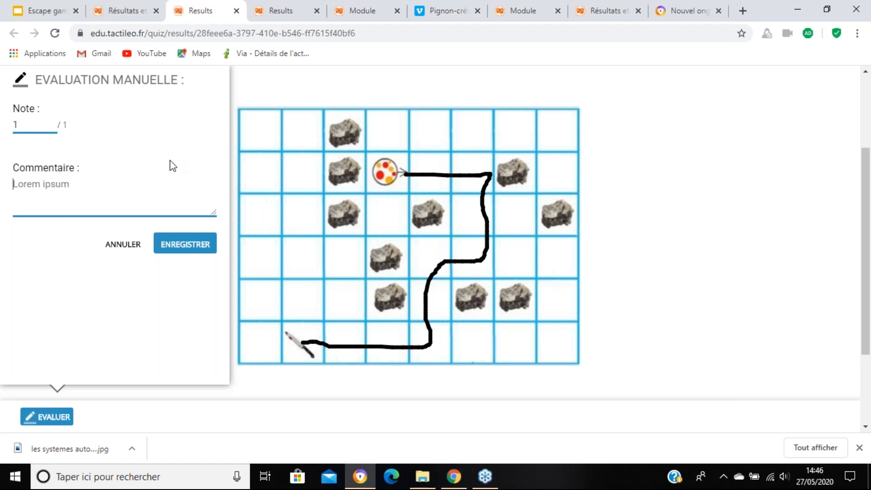
{"action": "type", "text": "Bravo"}
{"action": "scroll", "coordinate": [93, 204], "scroll_direction": "up", "scroll_amount": 1}
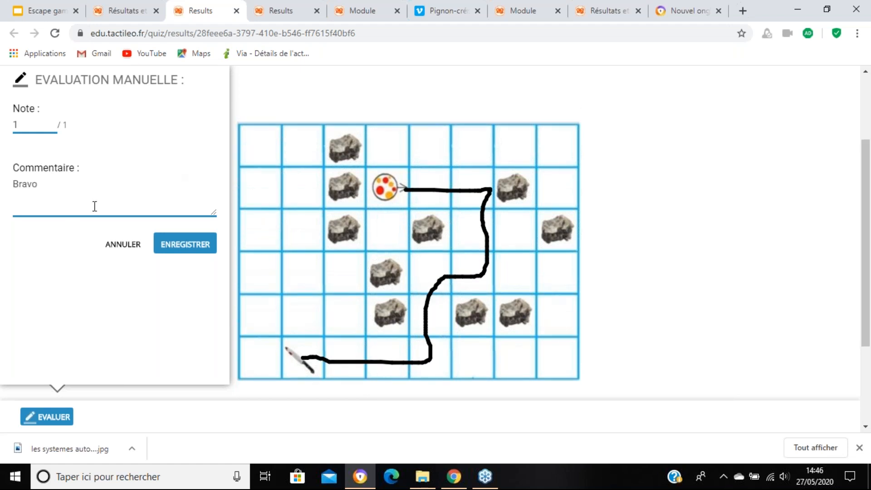
{"action": "left_click", "coordinate": [182, 244]}
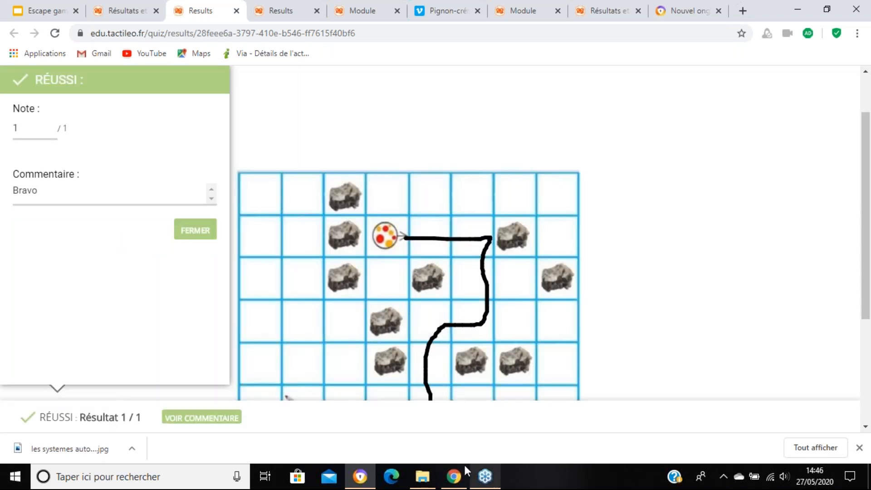
Step: In the learner's browser window, open the details of "Travail 4", view the teacher's score and comment, and close the comment
{"action": "left_click", "coordinate": [463, 470]}
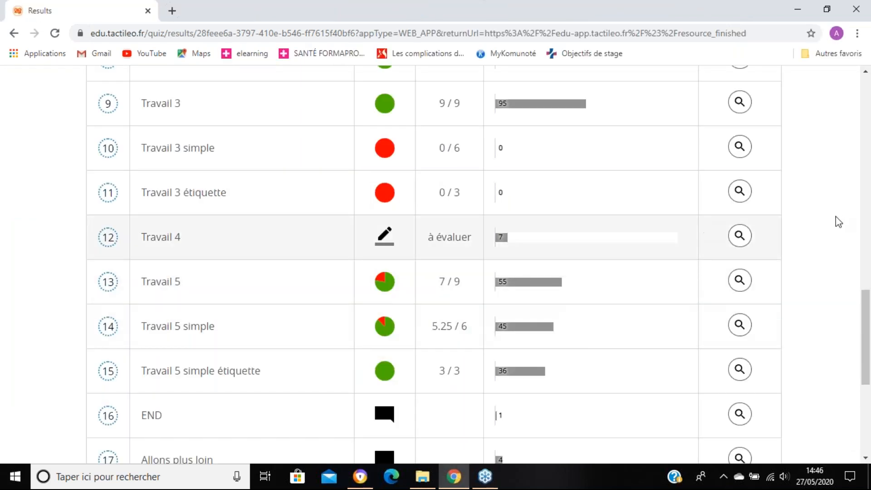
{"action": "left_click", "coordinate": [739, 236]}
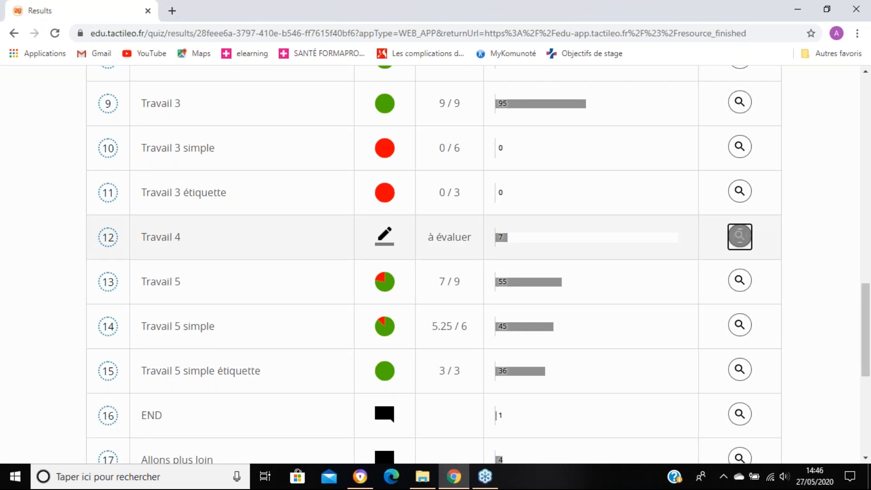
{"action": "scroll", "coordinate": [743, 236], "scroll_direction": "down", "scroll_amount": 4}
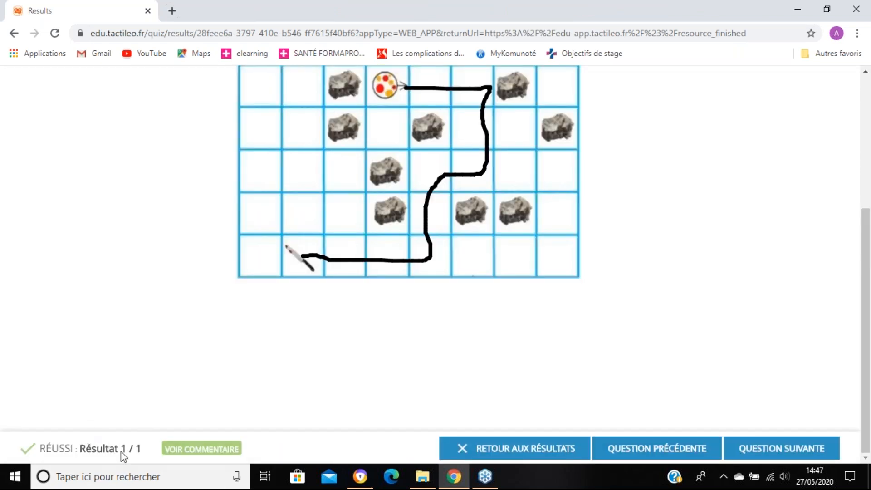
{"action": "left_click", "coordinate": [194, 449]}
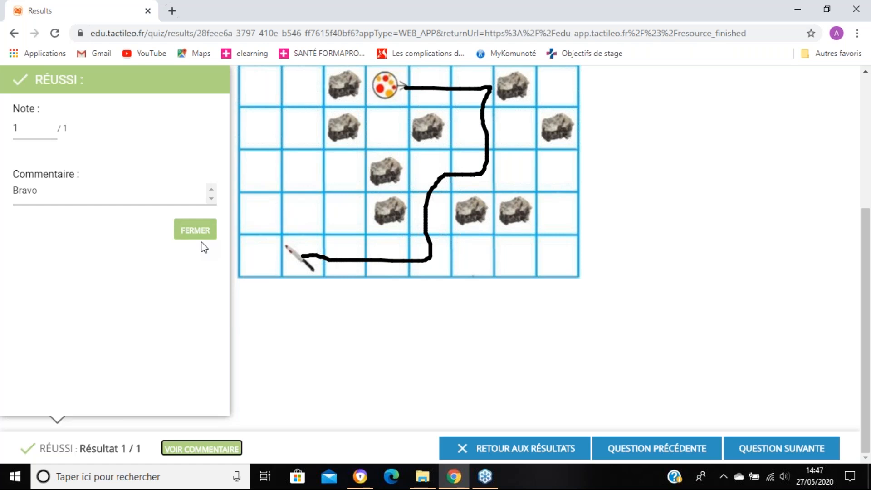
{"action": "left_click", "coordinate": [190, 231]}
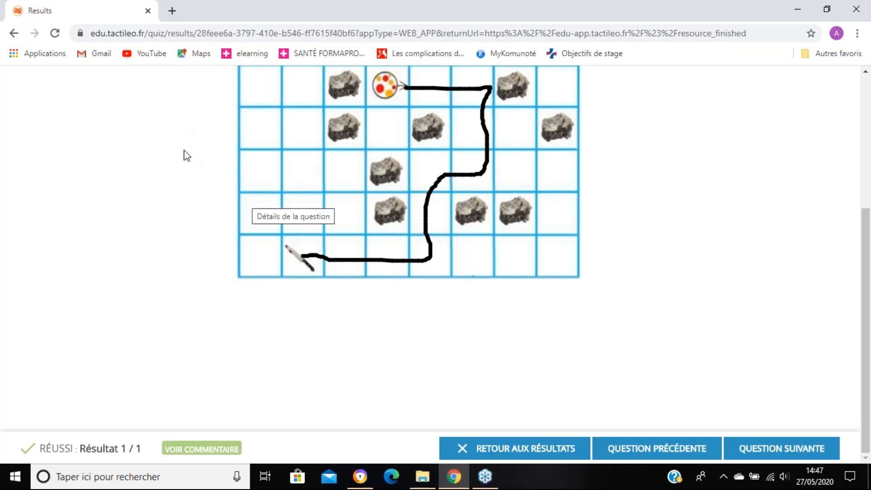
Step: Return to the teacher's browser window and display the teacher's own resources
{"action": "scroll", "coordinate": [222, 246], "scroll_direction": "up", "scroll_amount": 2}
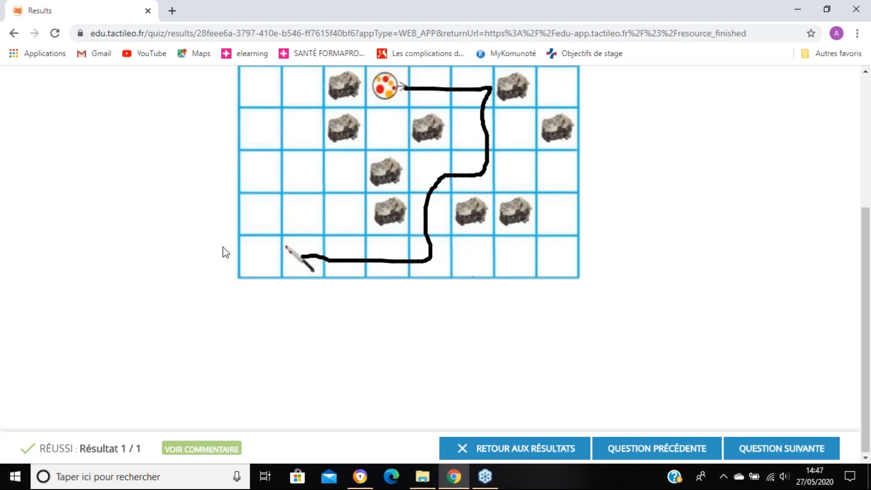
{"action": "scroll", "coordinate": [288, 268], "scroll_direction": "up", "scroll_amount": 2}
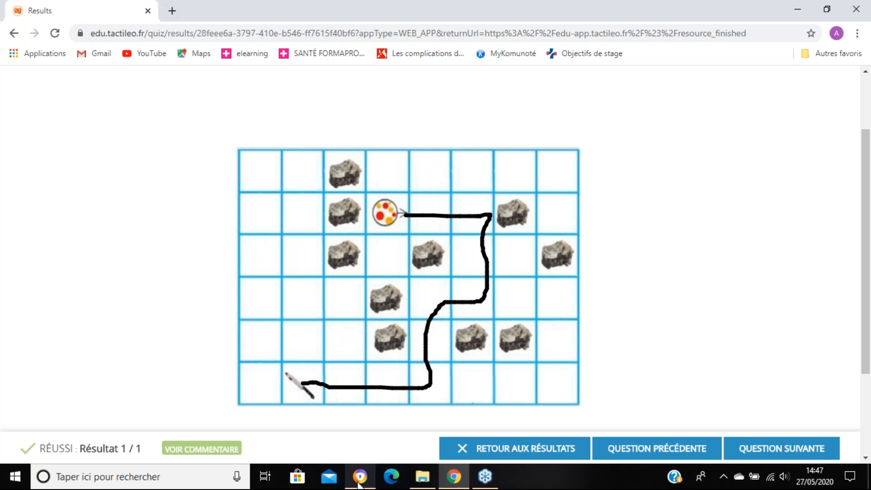
{"action": "mouse_move", "coordinate": [359, 485]}
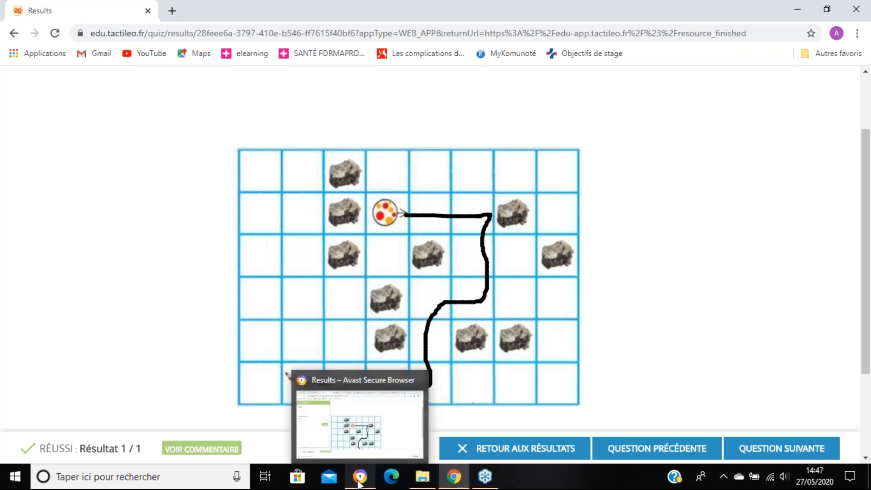
{"action": "left_click", "coordinate": [359, 485]}
{"action": "left_click", "coordinate": [120, 10]}
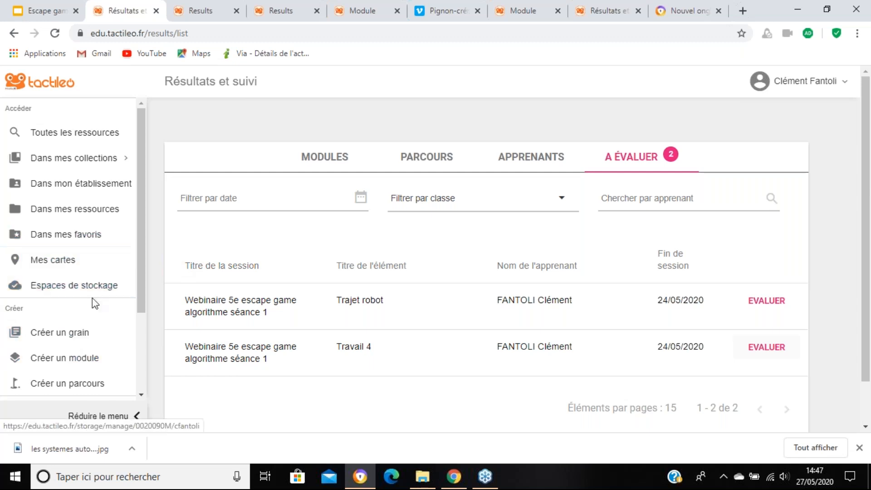
{"action": "scroll", "coordinate": [92, 361], "scroll_direction": "down", "scroll_amount": 3}
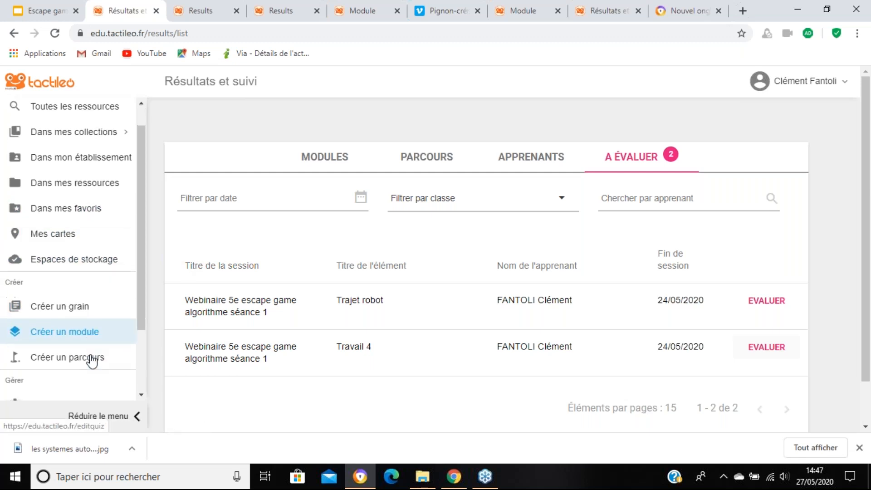
{"action": "scroll", "coordinate": [62, 173], "scroll_direction": "up", "scroll_amount": 3}
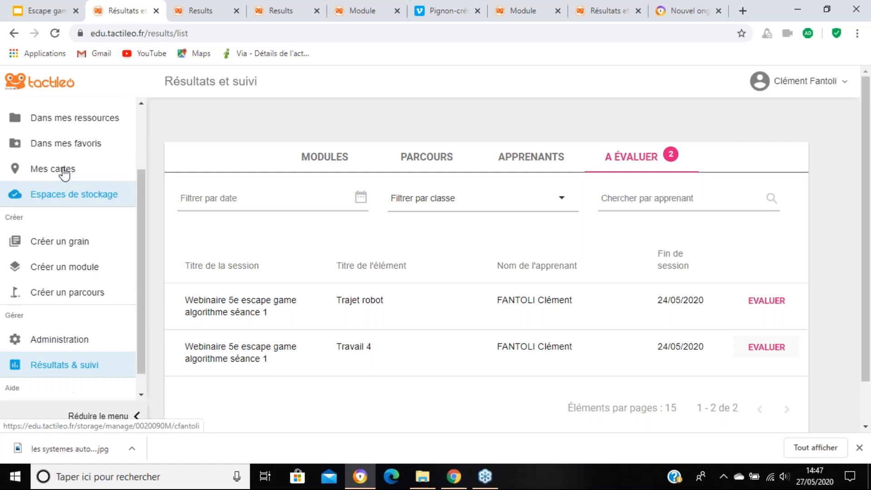
{"action": "left_click", "coordinate": [84, 214]}
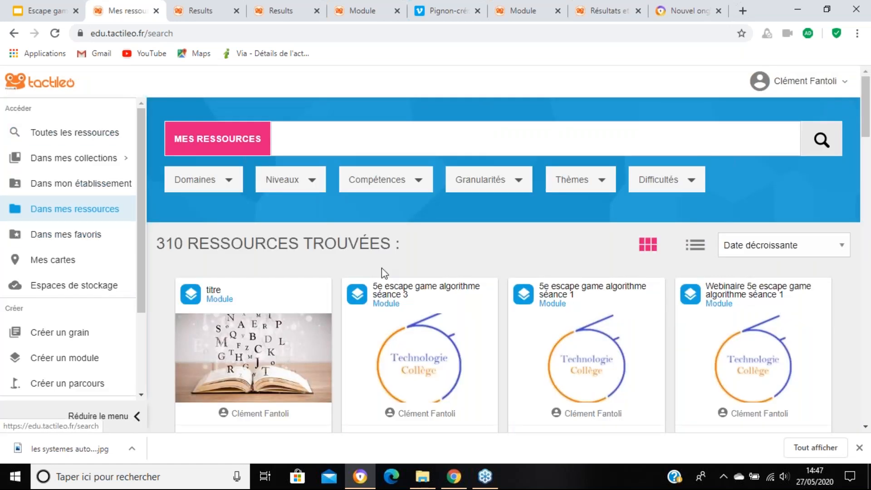
Step: Open the "titre" module for editing and start creating a session from it
{"action": "scroll", "coordinate": [144, 282], "scroll_direction": "down", "scroll_amount": 3}
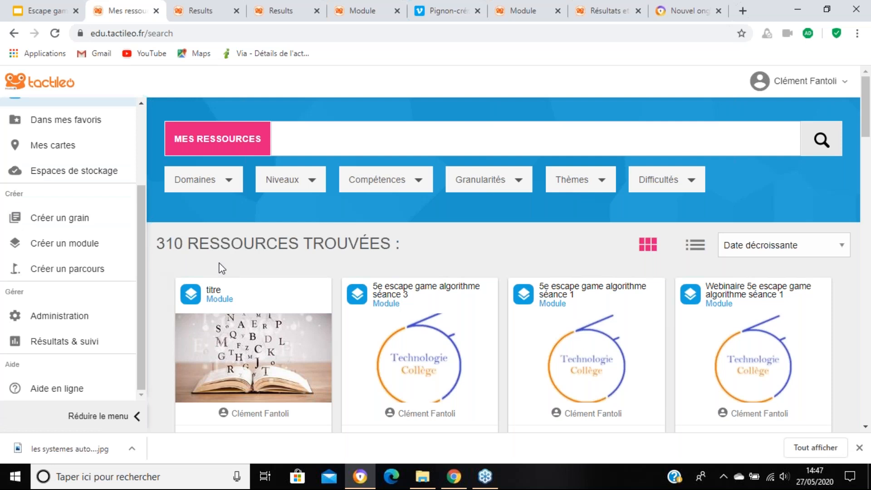
{"action": "scroll", "coordinate": [263, 279], "scroll_direction": "down", "scroll_amount": 1}
{"action": "scroll", "coordinate": [264, 279], "scroll_direction": "down", "scroll_amount": 1}
{"action": "left_click", "coordinate": [320, 313]}
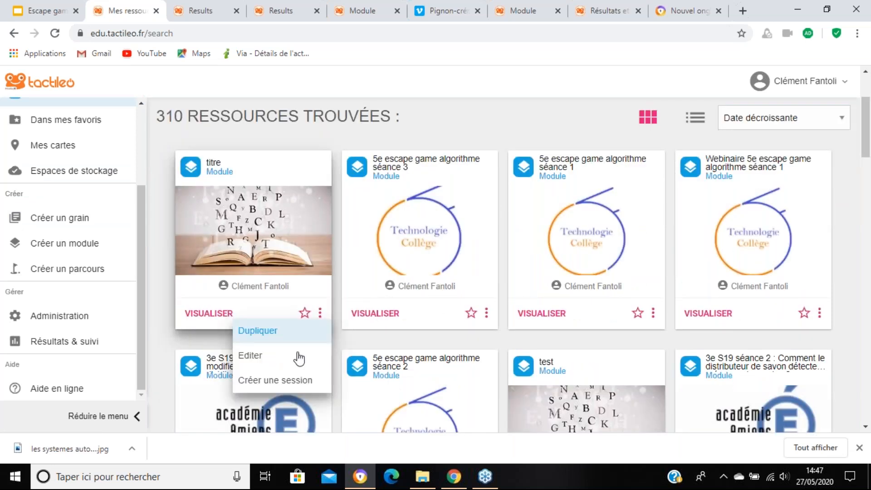
{"action": "left_click", "coordinate": [295, 226]}
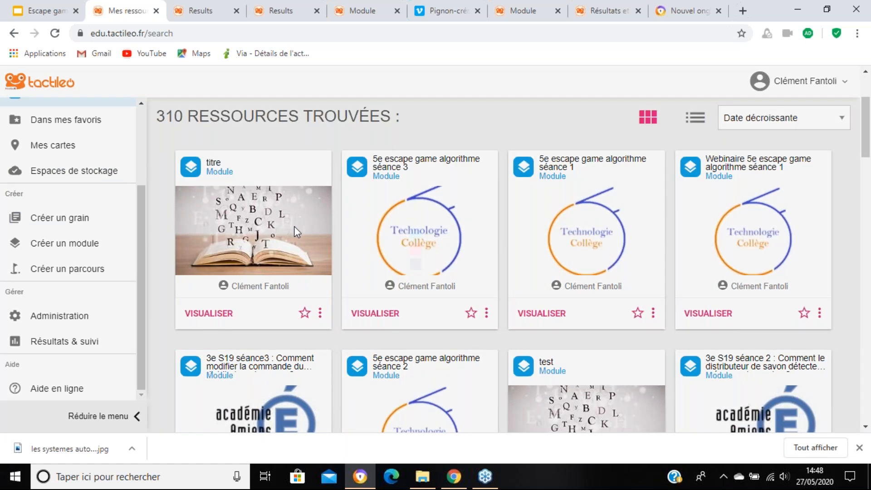
{"action": "left_click", "coordinate": [294, 226]}
{"action": "left_click", "coordinate": [436, 289]}
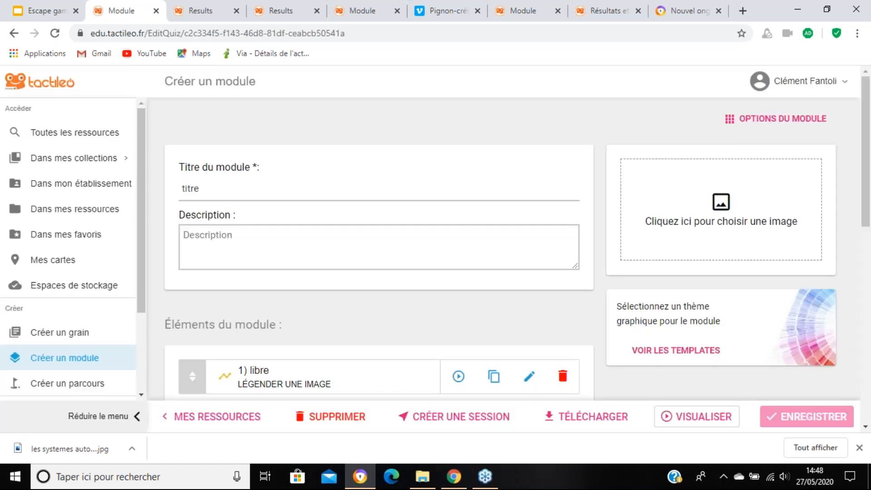
{"action": "scroll", "coordinate": [399, 222], "scroll_direction": "down", "scroll_amount": 1}
{"action": "scroll", "coordinate": [411, 230], "scroll_direction": "down", "scroll_amount": 10}
{"action": "left_click", "coordinate": [446, 418]}
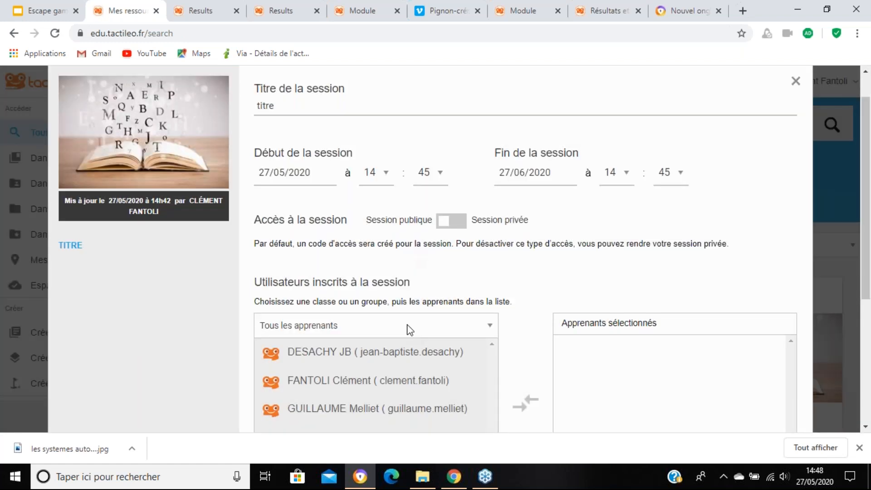
Step: Choose the FORMATEUR class for the session and add all of its learners to the selected learners
{"action": "left_click", "coordinate": [408, 331]}
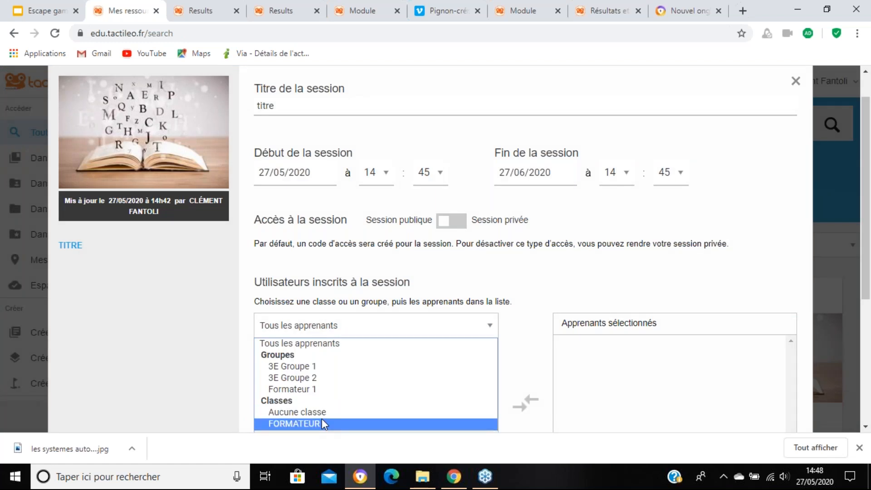
{"action": "left_click", "coordinate": [322, 423]}
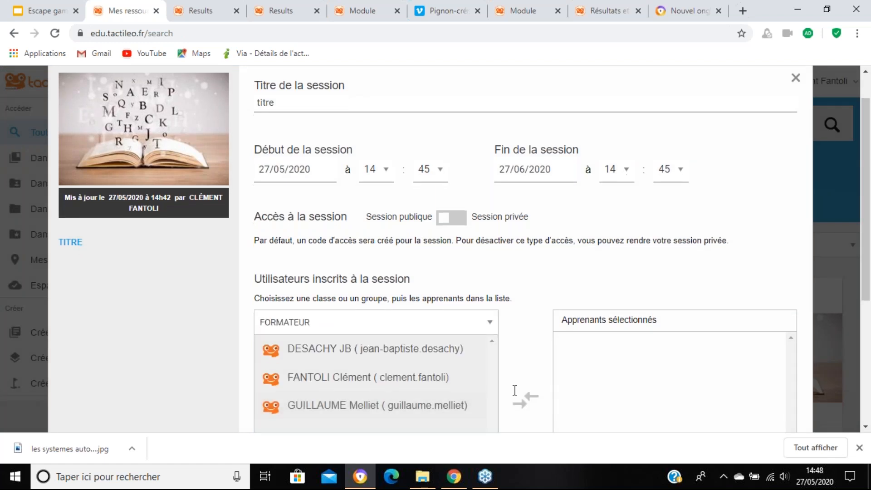
{"action": "scroll", "coordinate": [515, 390], "scroll_direction": "down", "scroll_amount": 3}
{"action": "left_click", "coordinate": [302, 237]}
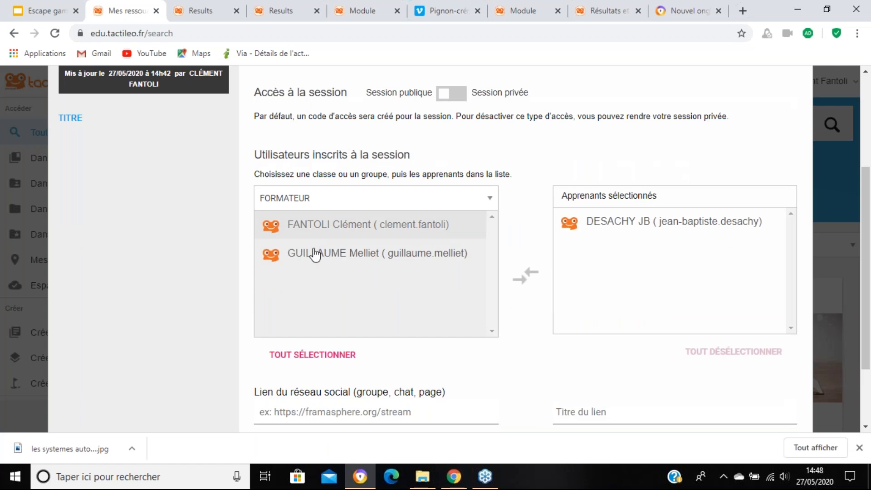
{"action": "left_click", "coordinate": [314, 255]}
{"action": "left_click", "coordinate": [313, 225]}
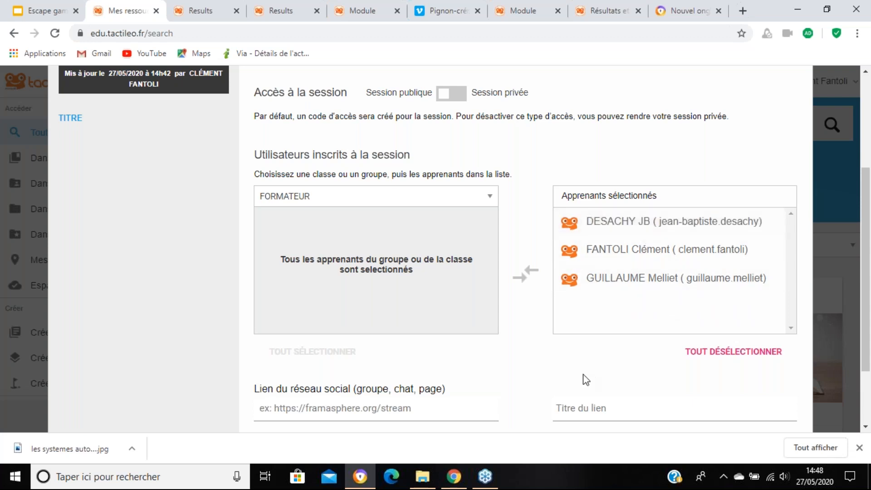
Step: Review the session settings and remove every selected learner from the session
{"action": "scroll", "coordinate": [586, 377], "scroll_direction": "up", "scroll_amount": 1}
{"action": "scroll", "coordinate": [586, 377], "scroll_direction": "up", "scroll_amount": 3}
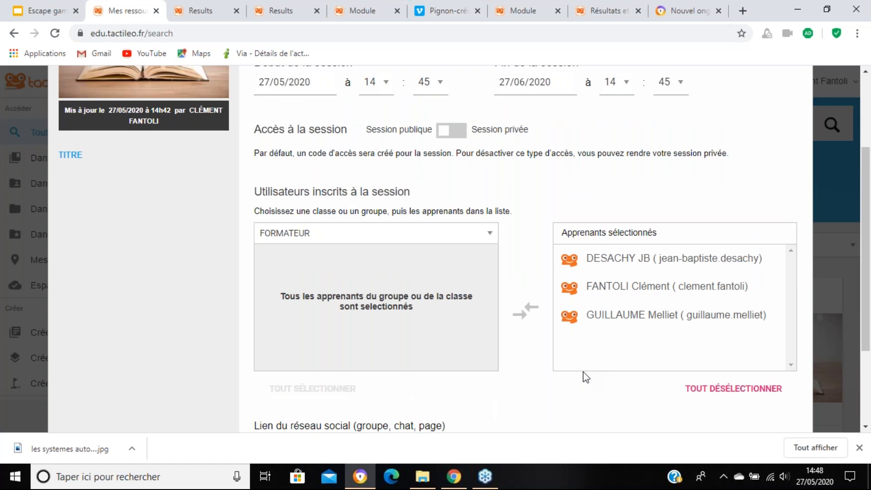
{"action": "scroll", "coordinate": [602, 272], "scroll_direction": "down", "scroll_amount": 5}
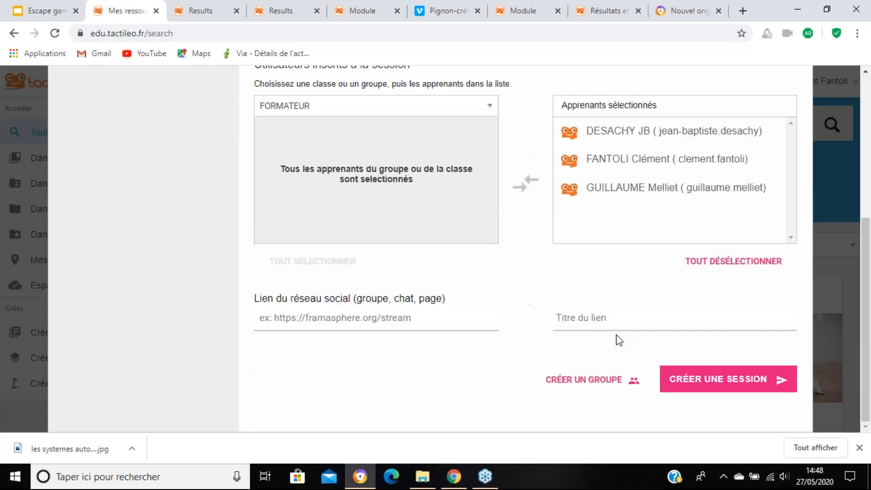
{"action": "scroll", "coordinate": [638, 313], "scroll_direction": "up", "scroll_amount": 1}
{"action": "scroll", "coordinate": [638, 313], "scroll_direction": "down", "scroll_amount": 1}
{"action": "scroll", "coordinate": [708, 388], "scroll_direction": "up", "scroll_amount": 5}
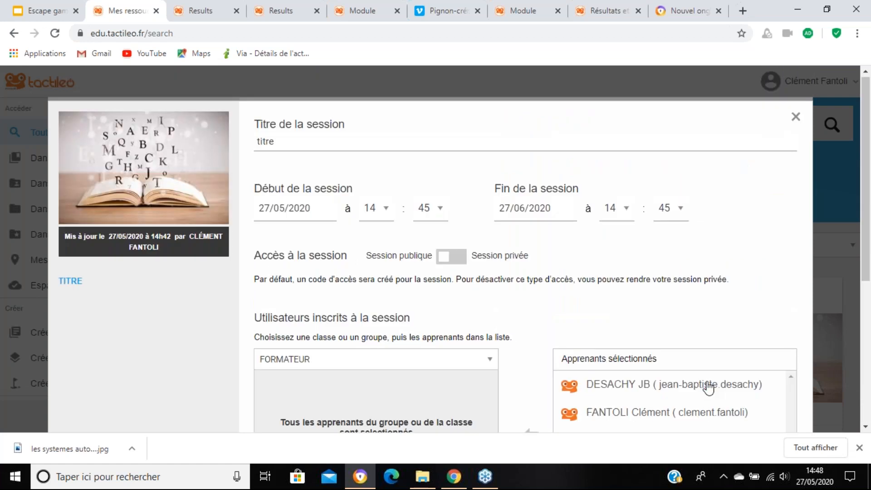
{"action": "scroll", "coordinate": [709, 387], "scroll_direction": "down", "scroll_amount": 1}
{"action": "scroll", "coordinate": [603, 254], "scroll_direction": "down", "scroll_amount": 4}
{"action": "left_click", "coordinate": [603, 251]}
{"action": "left_click", "coordinate": [603, 223]}
{"action": "left_click", "coordinate": [603, 204]}
Step: Create the public session "titre" without any registered learners
{"action": "scroll", "coordinate": [555, 274], "scroll_direction": "up", "scroll_amount": 4}
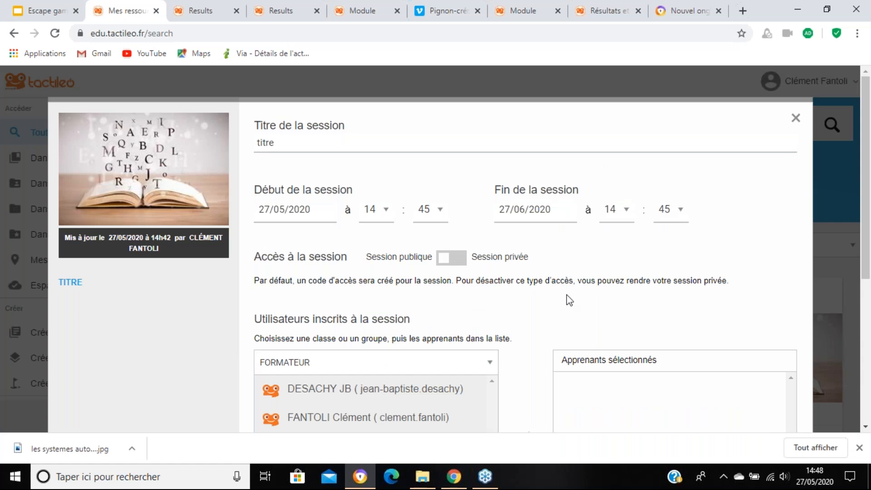
{"action": "scroll", "coordinate": [571, 307], "scroll_direction": "down", "scroll_amount": 4}
{"action": "scroll", "coordinate": [734, 379], "scroll_direction": "down", "scroll_amount": 2}
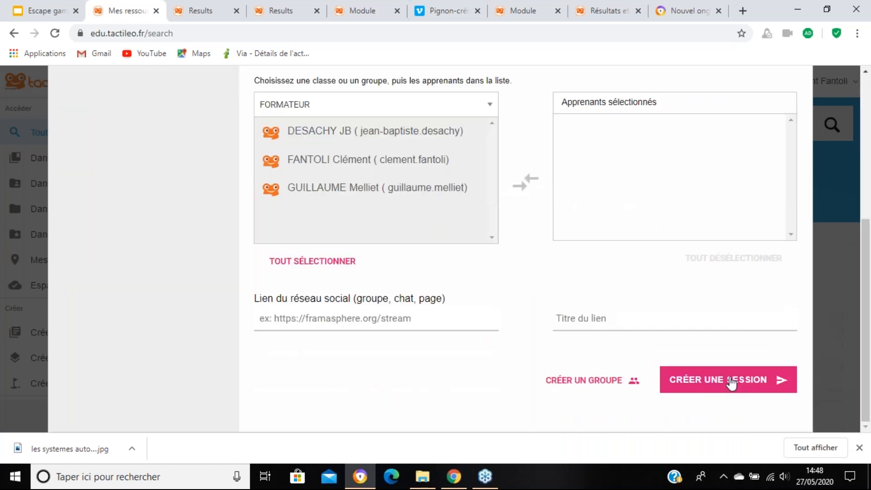
{"action": "left_click", "coordinate": [731, 380]}
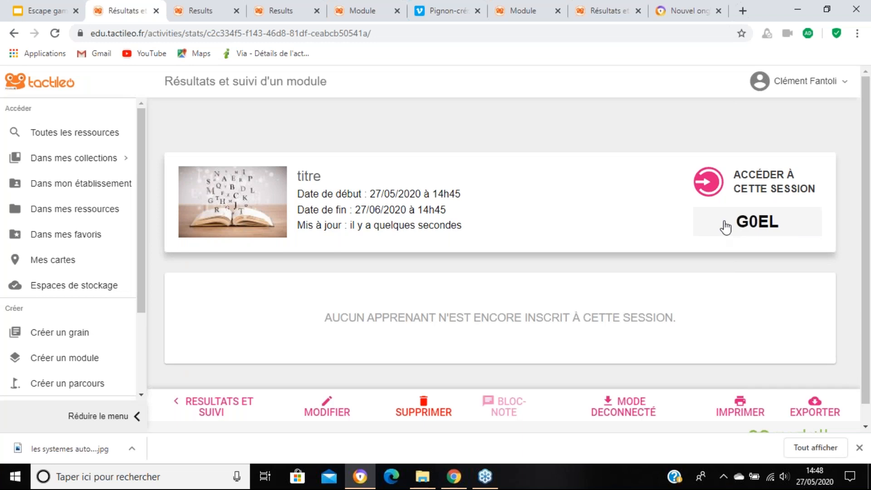
Step: Open the access options of the "titre" session and copy its access link
{"action": "left_click", "coordinate": [767, 184]}
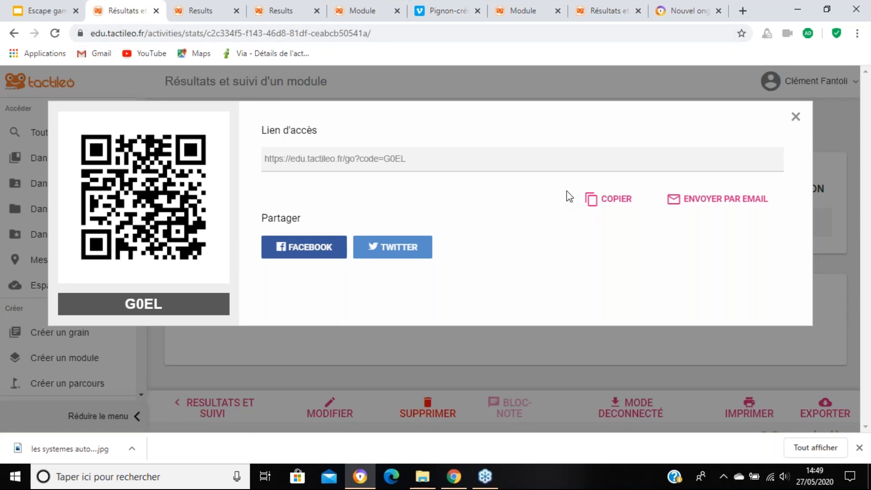
{"action": "left_click", "coordinate": [605, 203]}
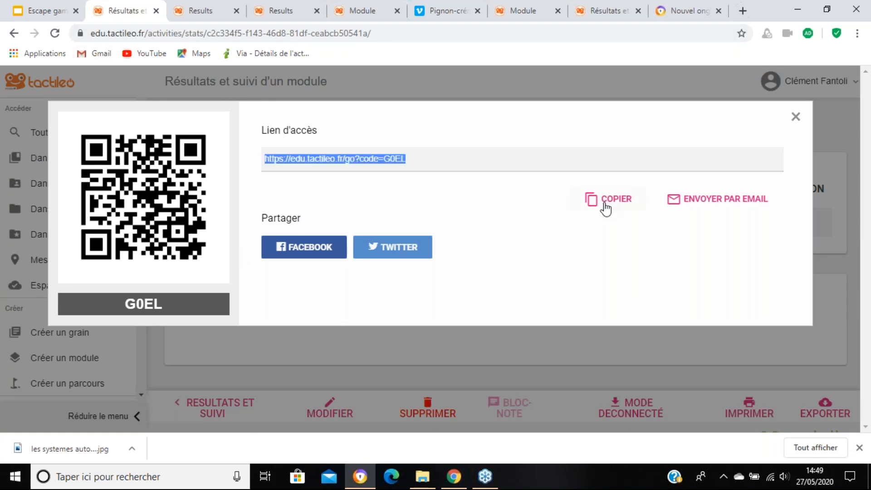
{"action": "left_click", "coordinate": [608, 207]}
Step: Switch to the learner's browser window and open the to-do course "Groupe ressources de l'Académie d'Amiens - Technologie - 6e"
{"action": "mouse_move", "coordinate": [462, 482]}
{"action": "left_click", "coordinate": [456, 480]}
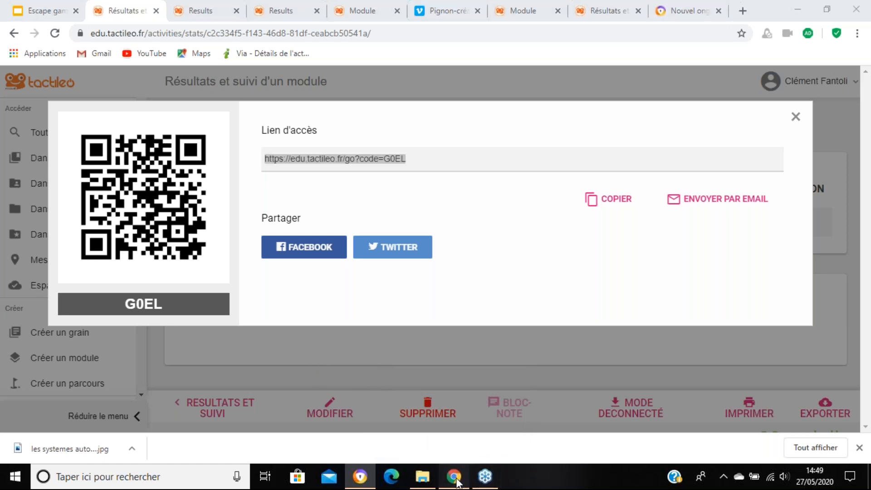
{"action": "left_click", "coordinate": [14, 33]}
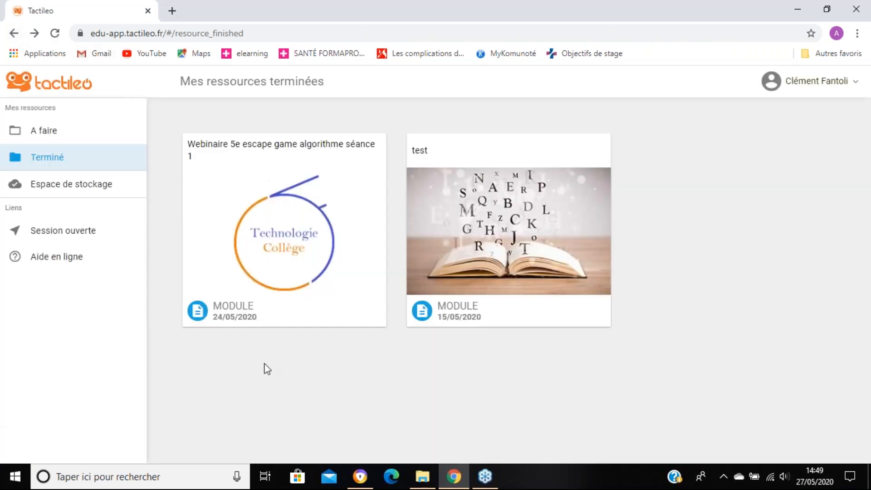
{"action": "left_click", "coordinate": [43, 133]}
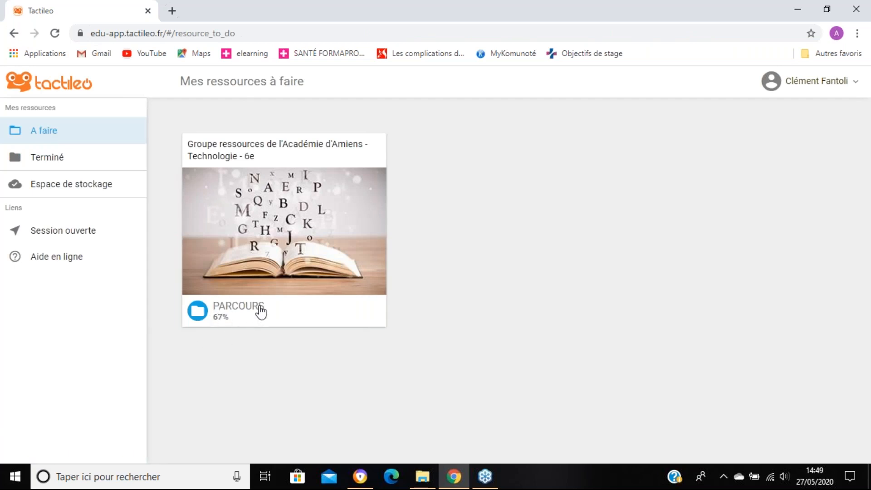
{"action": "left_click", "coordinate": [274, 248]}
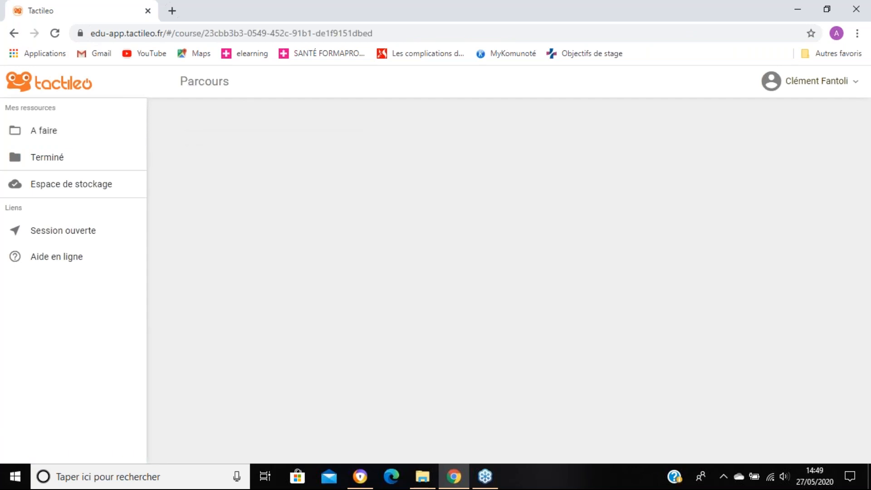
Step: Examine the course's overall progress, its successive stages and the status of the modules in "Séquence 9"
{"action": "scroll", "coordinate": [397, 272], "scroll_direction": "down", "scroll_amount": 15}
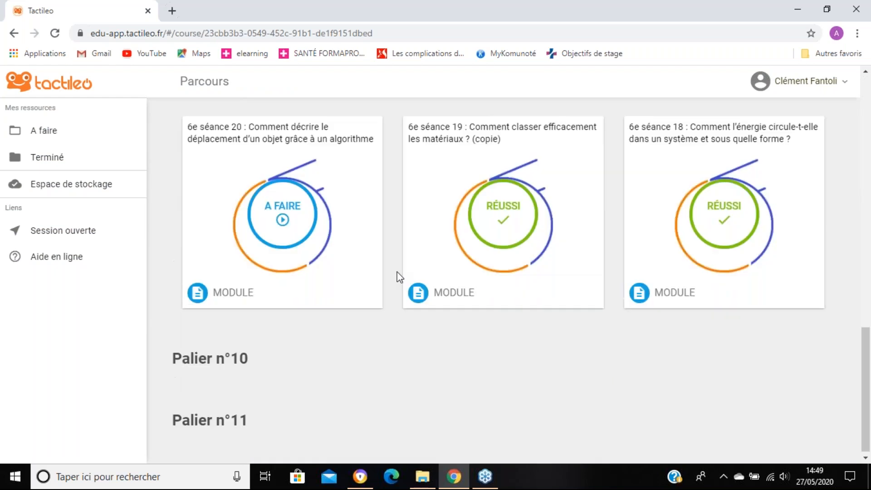
{"action": "scroll", "coordinate": [396, 271], "scroll_direction": "up", "scroll_amount": 1}
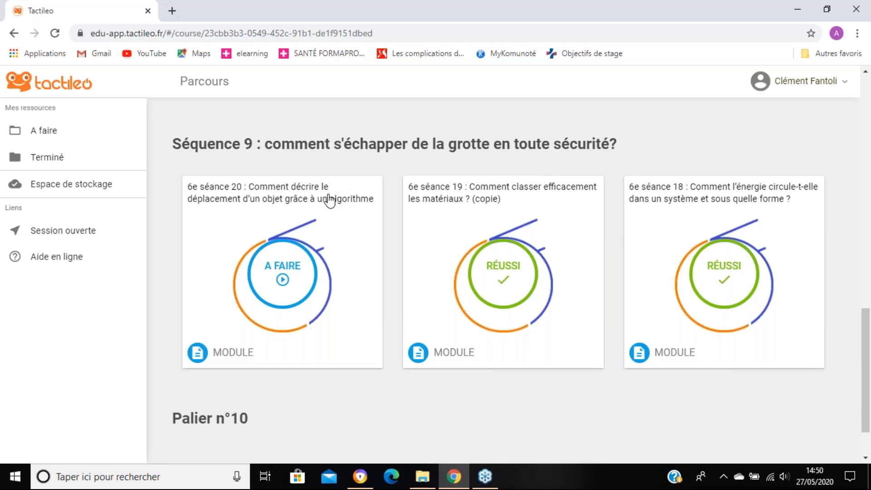
{"action": "scroll", "coordinate": [326, 197], "scroll_direction": "up", "scroll_amount": 12}
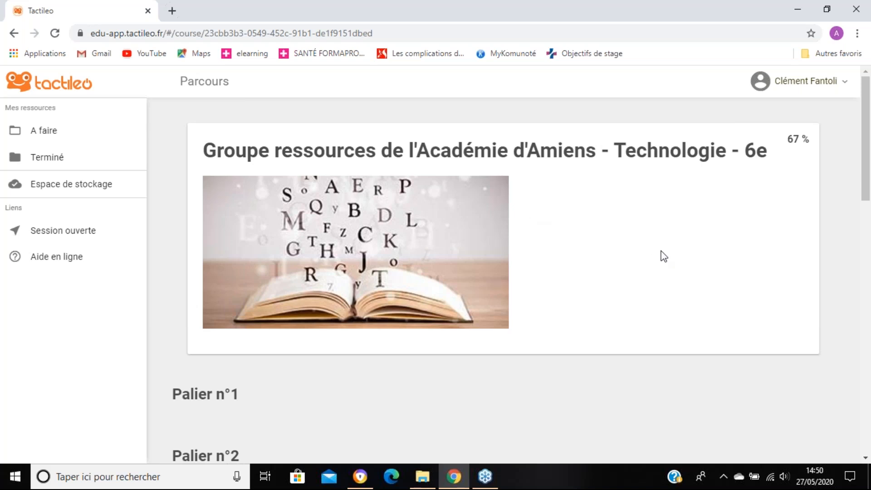
{"action": "scroll", "coordinate": [663, 256], "scroll_direction": "down", "scroll_amount": 1}
{"action": "scroll", "coordinate": [662, 257], "scroll_direction": "down", "scroll_amount": 15}
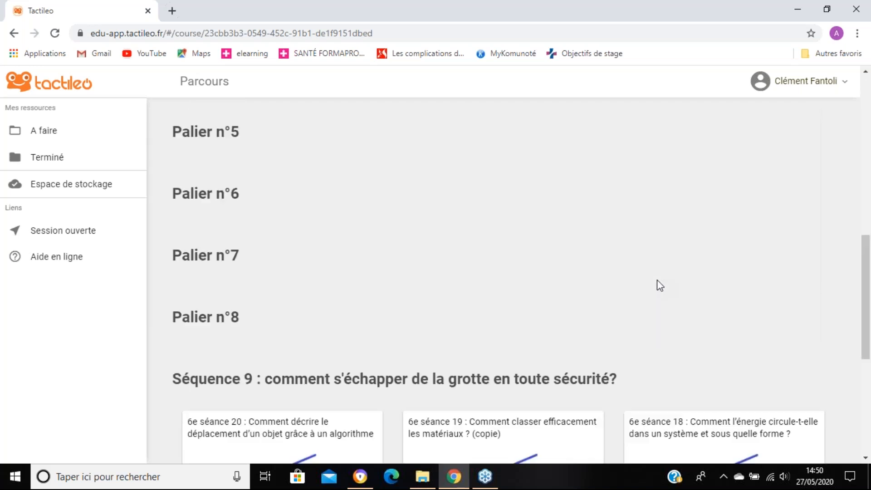
{"action": "scroll", "coordinate": [667, 267], "scroll_direction": "up", "scroll_amount": 2}
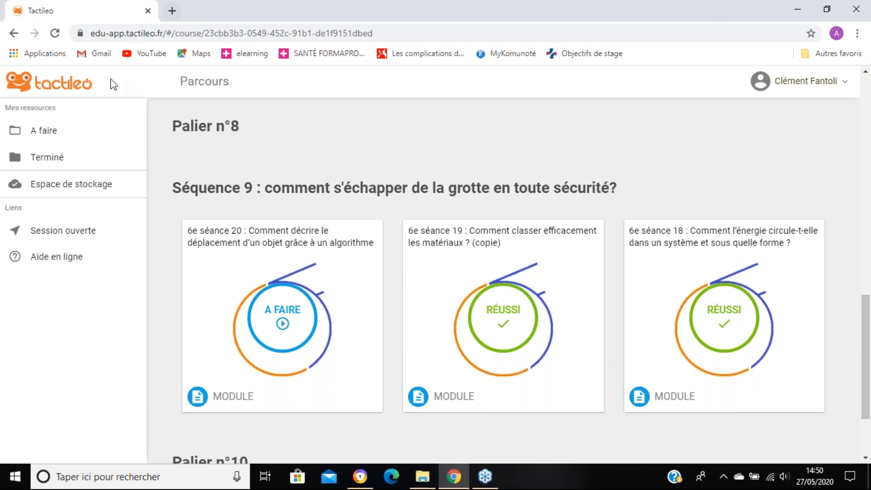
{"action": "scroll", "coordinate": [489, 341], "scroll_direction": "up", "scroll_amount": 1}
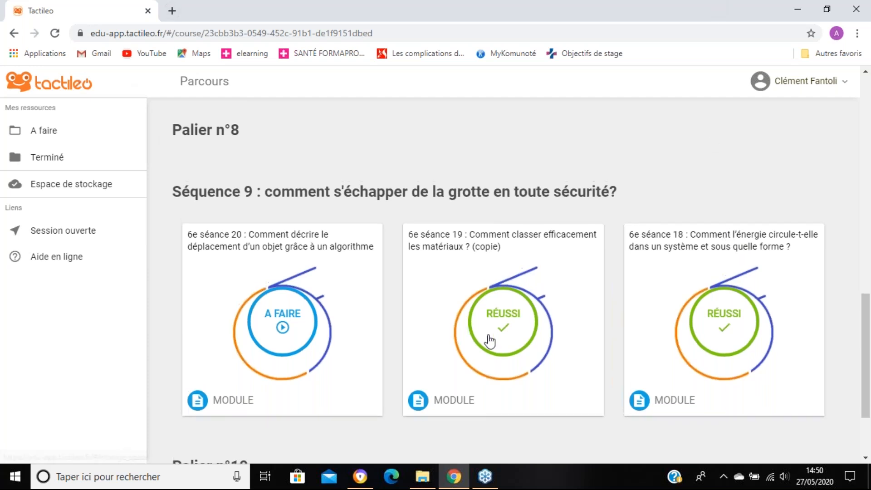
{"action": "scroll", "coordinate": [489, 341], "scroll_direction": "up", "scroll_amount": 10}
{"action": "scroll", "coordinate": [453, 238], "scroll_direction": "down", "scroll_amount": 1}
{"action": "scroll", "coordinate": [468, 241], "scroll_direction": "up", "scroll_amount": 1}
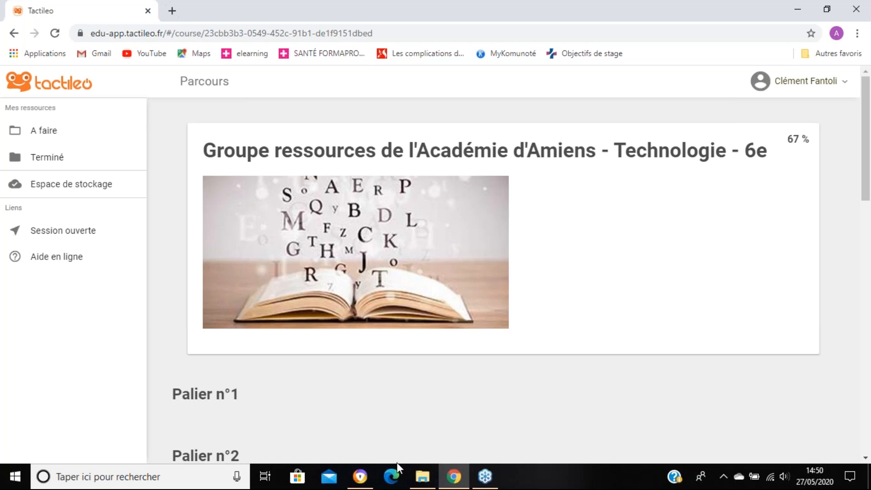
Step: Switch back to the teacher's browser window, close the session's access options and open the list of personal resources
{"action": "left_click", "coordinate": [370, 481]}
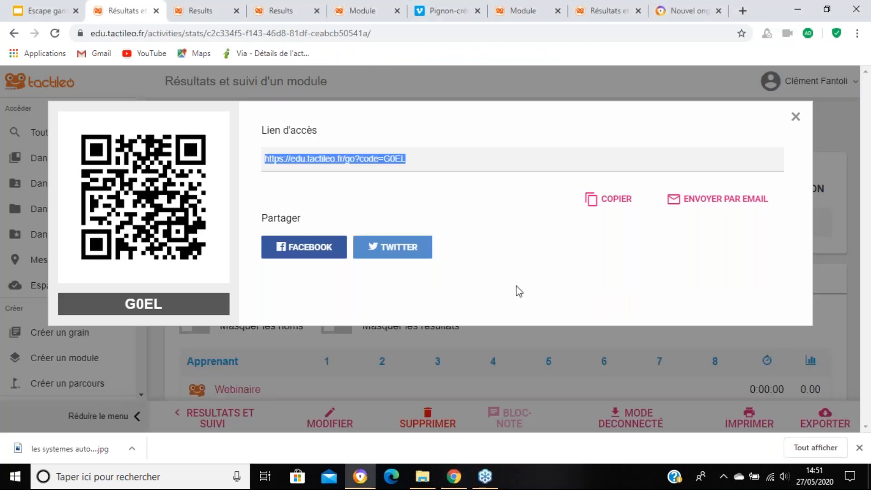
{"action": "left_click", "coordinate": [29, 239]}
{"action": "left_click", "coordinate": [74, 209]}
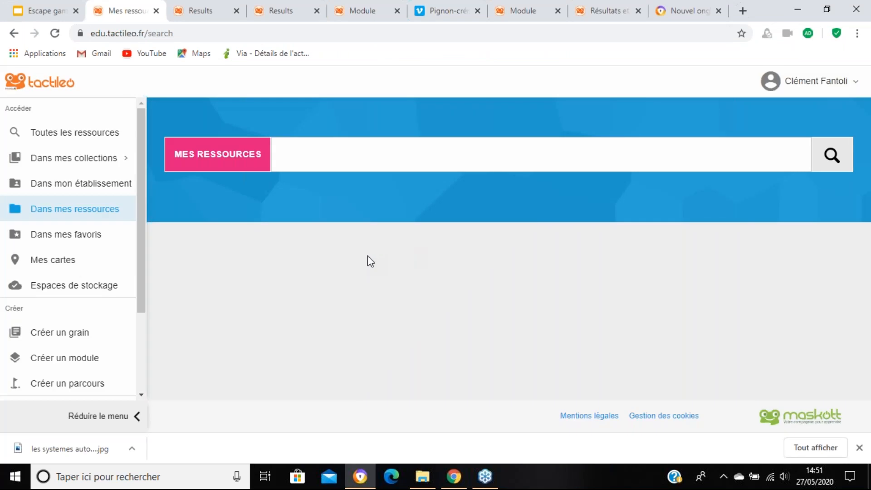
{"action": "scroll", "coordinate": [382, 242], "scroll_direction": "down", "scroll_amount": 2}
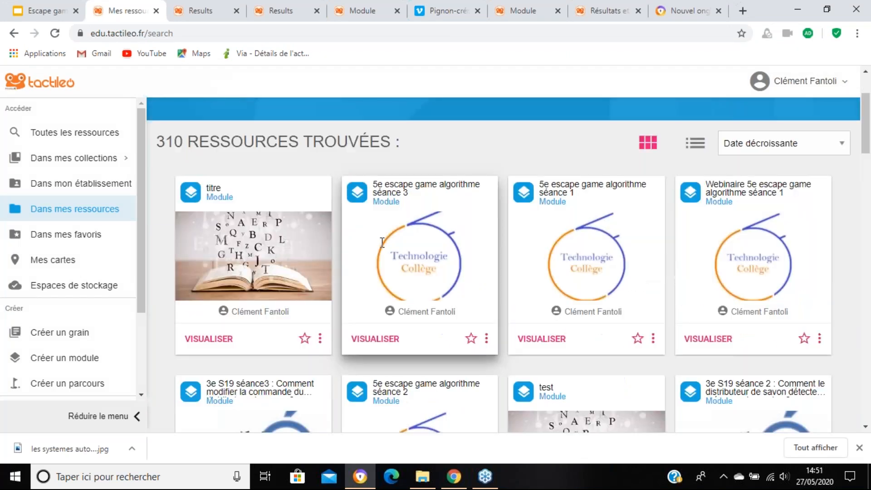
{"action": "scroll", "coordinate": [382, 242], "scroll_direction": "down", "scroll_amount": 1}
{"action": "left_click", "coordinate": [486, 313]}
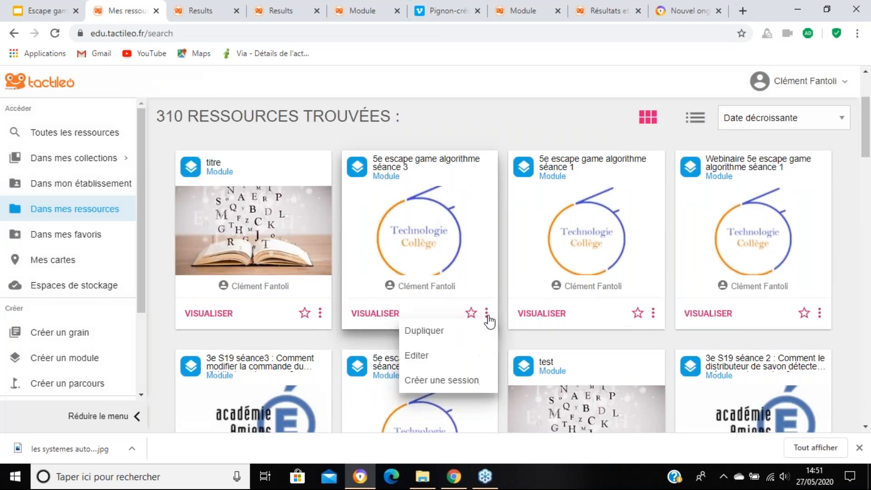
{"action": "left_click", "coordinate": [457, 358]}
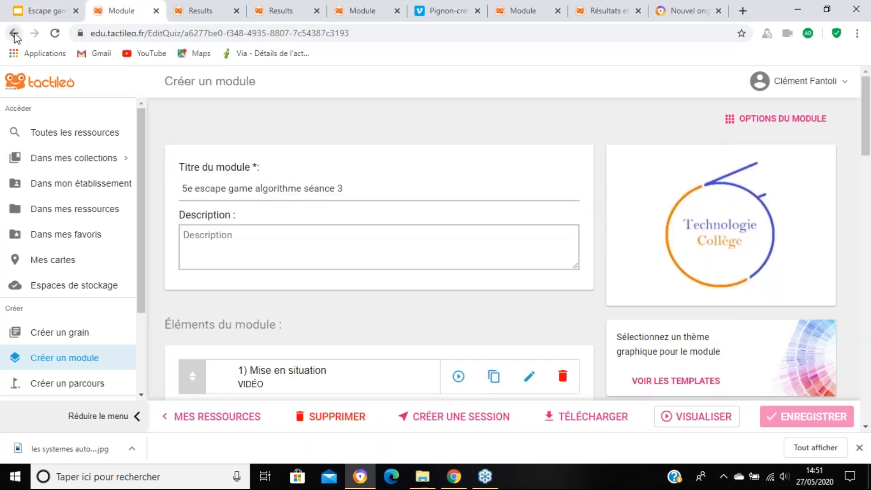
{"action": "left_click", "coordinate": [14, 34]}
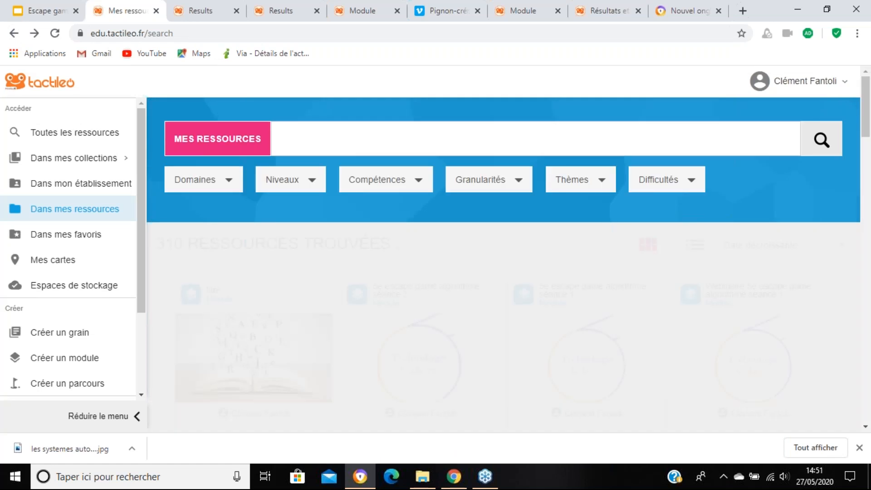
Step: Open the "titre" module for editing and display the evaluation settings of its first element, "libre"
{"action": "scroll", "coordinate": [321, 332], "scroll_direction": "down", "scroll_amount": 1}
{"action": "left_click", "coordinate": [320, 377]}
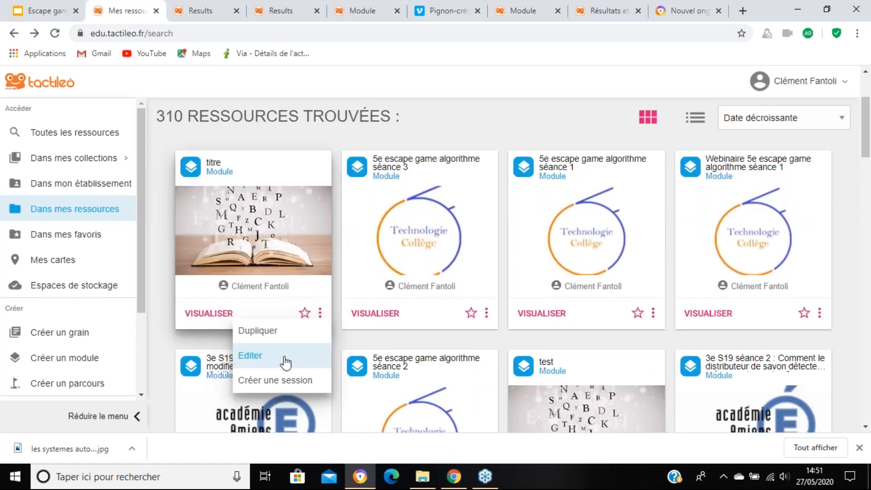
{"action": "left_click", "coordinate": [286, 360]}
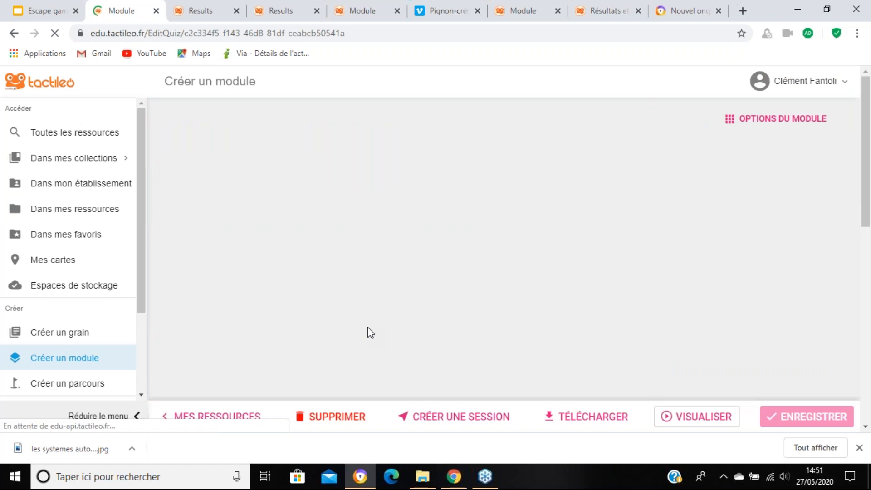
{"action": "scroll", "coordinate": [453, 214], "scroll_direction": "down", "scroll_amount": 10}
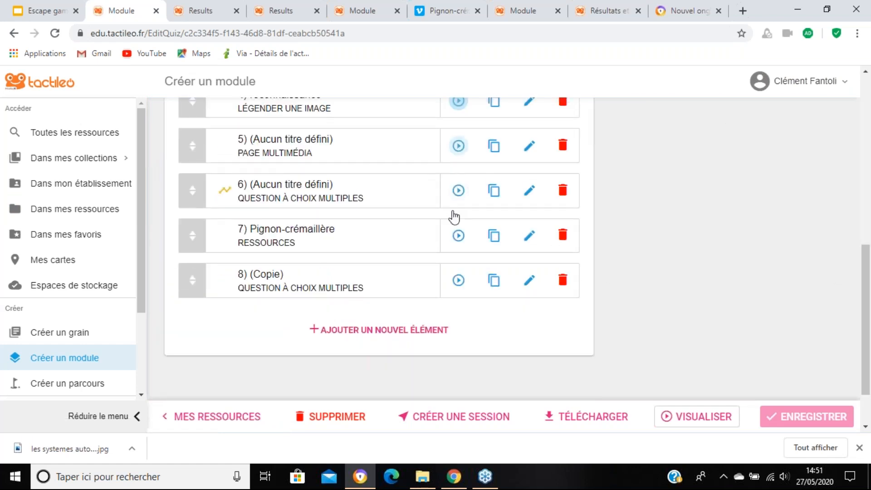
{"action": "scroll", "coordinate": [444, 124], "scroll_direction": "up", "scroll_amount": 8}
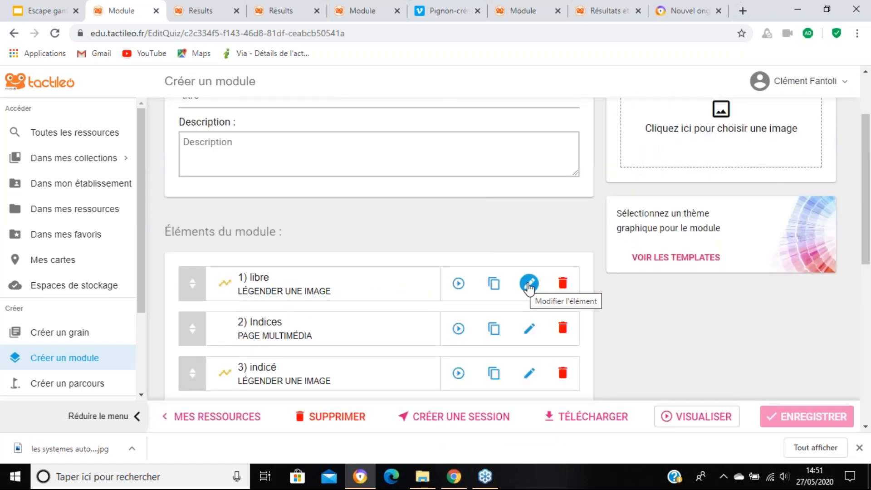
{"action": "left_click", "coordinate": [527, 285]}
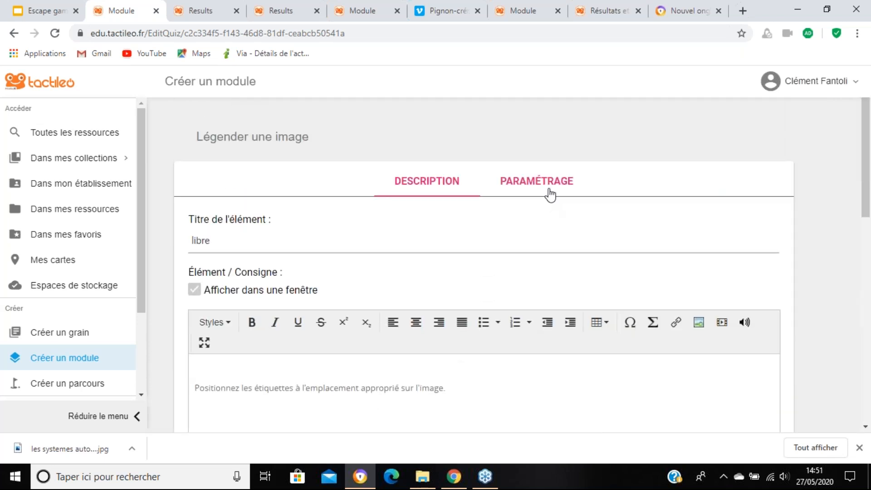
{"action": "left_click", "coordinate": [550, 194]}
Step: Extend the wrong-answer message to "Réponse incorrecte, tu vas accès au même exercice mais avec un indice, courage tu vas réussir."
{"action": "scroll", "coordinate": [502, 308], "scroll_direction": "down", "scroll_amount": 3}
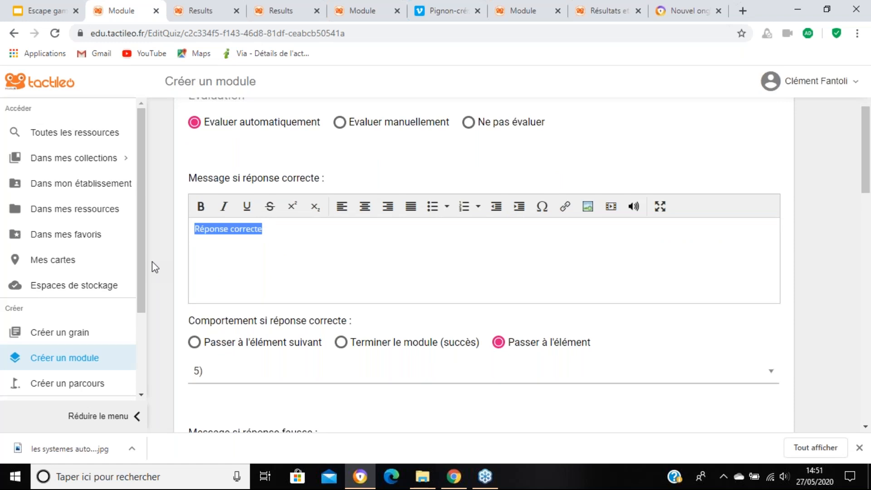
{"action": "scroll", "coordinate": [254, 245], "scroll_direction": "down", "scroll_amount": 5}
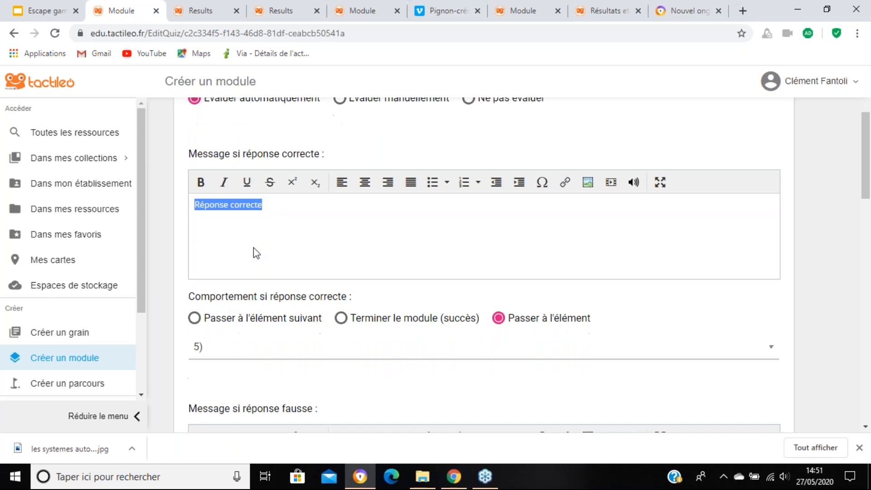
{"action": "type", "text": ", "}
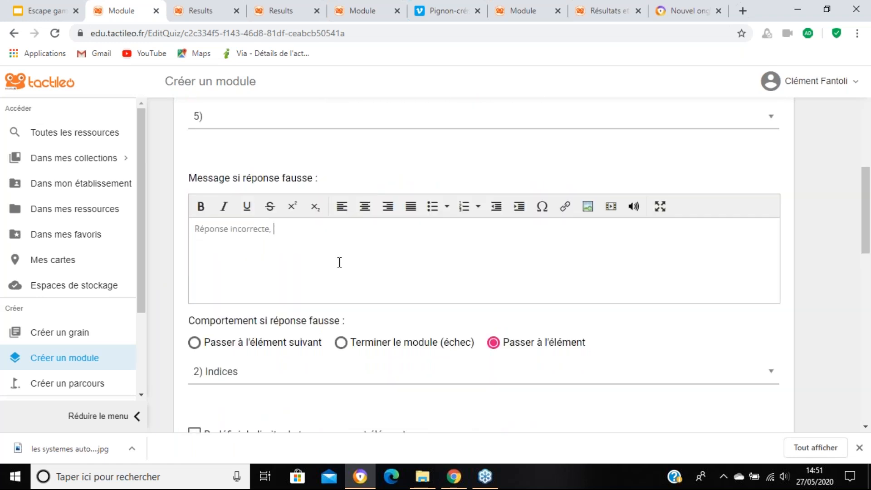
{"action": "type", "text": "tu vas accès au même exercice mais "}
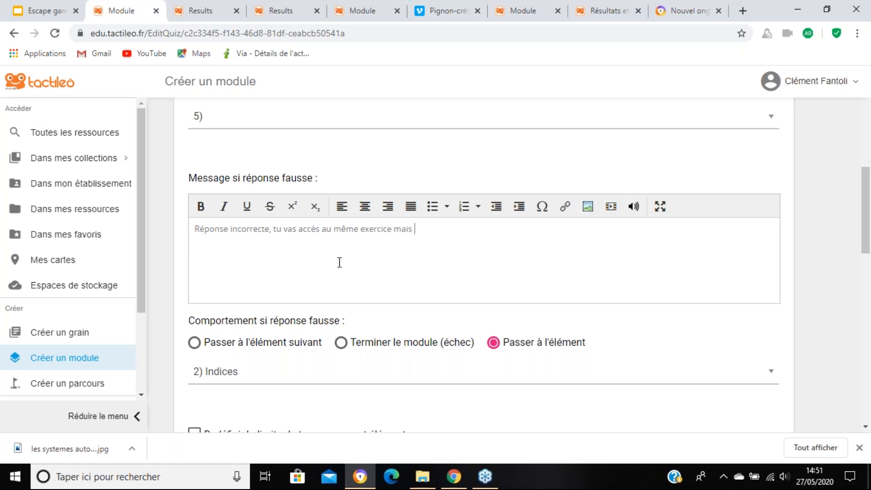
{"action": "type", "text": "avec un indice, courage"}
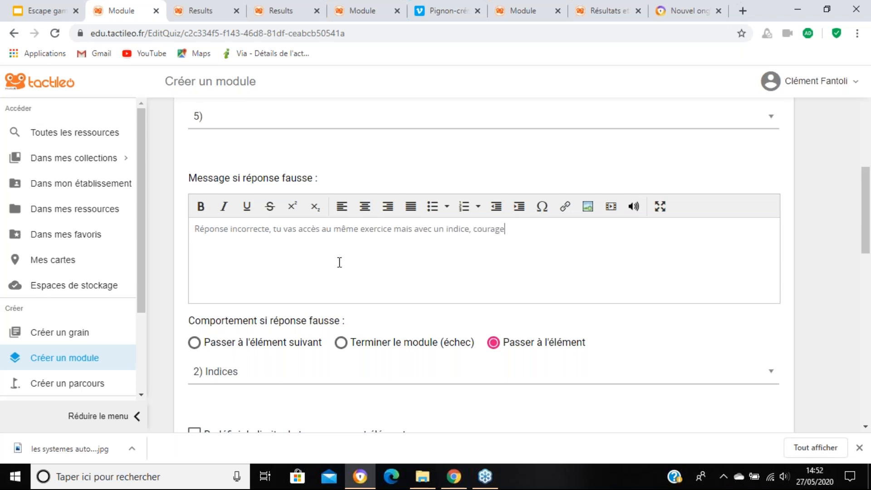
{"action": "type", "text": " tu vas réussir."}
Step: Review the element's correct and wrong-answer messages and branching, and compare them with the teacher's comment on the graded answer in the results
{"action": "scroll", "coordinate": [356, 247], "scroll_direction": "down", "scroll_amount": 2}
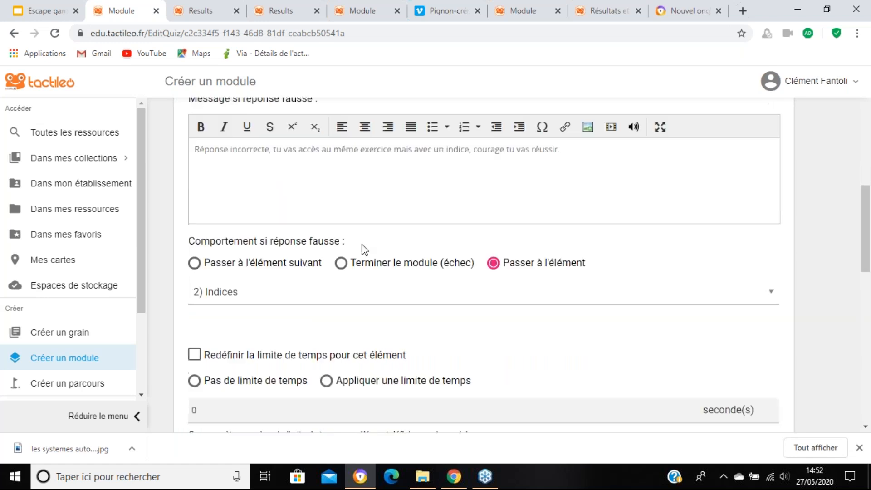
{"action": "scroll", "coordinate": [362, 247], "scroll_direction": "up", "scroll_amount": 5}
{"action": "scroll", "coordinate": [367, 288], "scroll_direction": "down", "scroll_amount": 1}
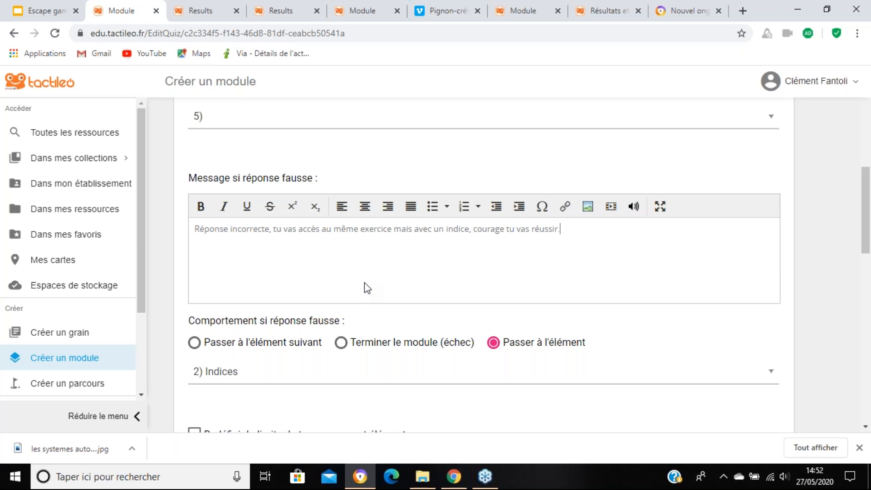
{"action": "scroll", "coordinate": [386, 262], "scroll_direction": "up", "scroll_amount": 1}
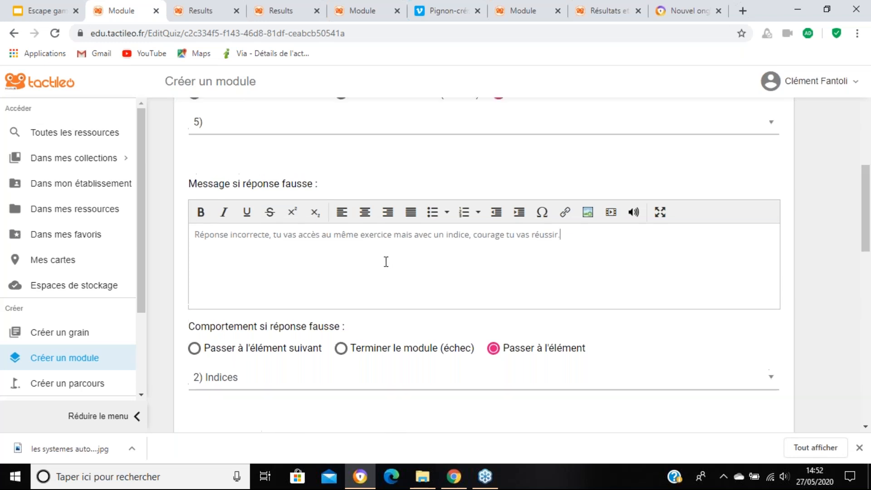
{"action": "scroll", "coordinate": [386, 262], "scroll_direction": "up", "scroll_amount": 3}
{"action": "left_click", "coordinate": [384, 163]}
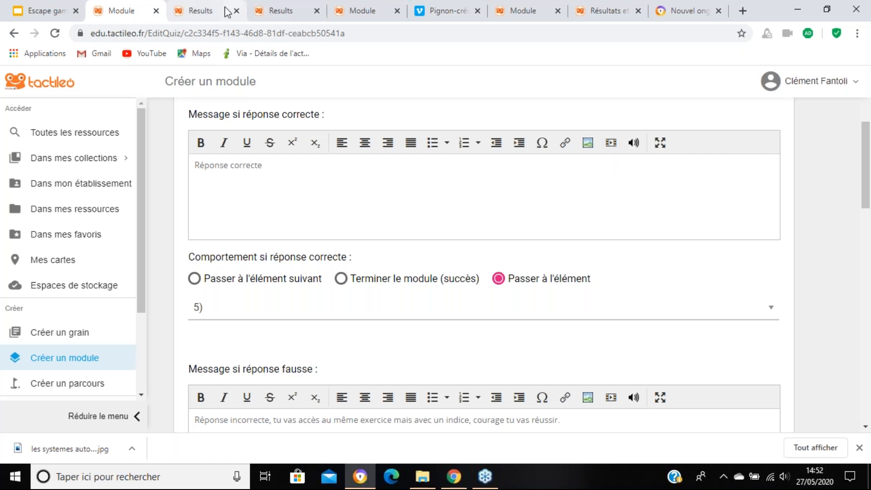
{"action": "left_click", "coordinate": [205, 14]}
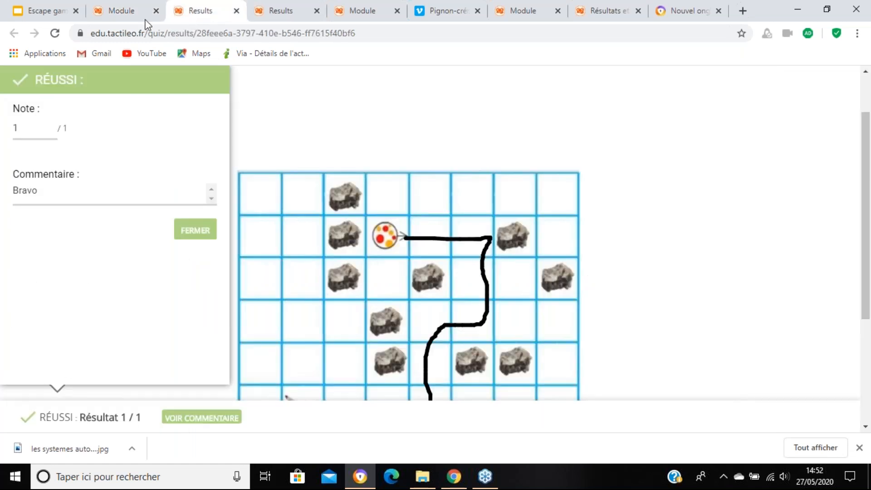
{"action": "left_click", "coordinate": [121, 11]}
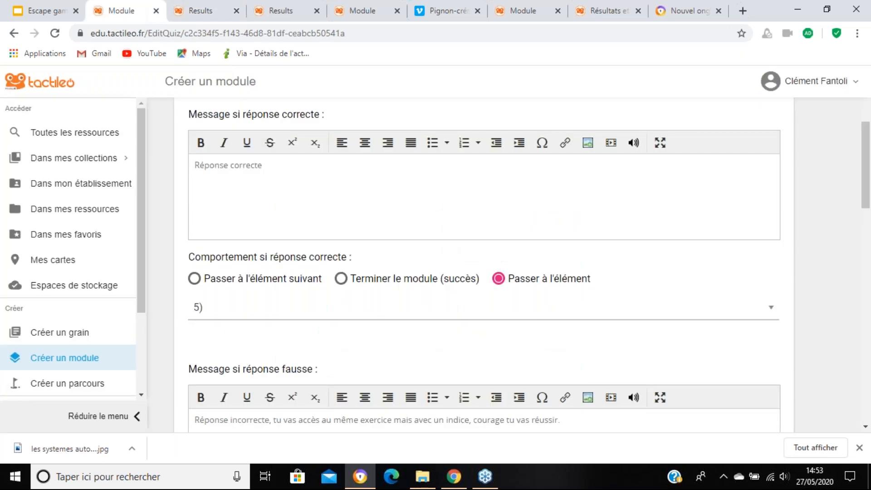
{"action": "scroll", "coordinate": [340, 182], "scroll_direction": "up", "scroll_amount": 5}
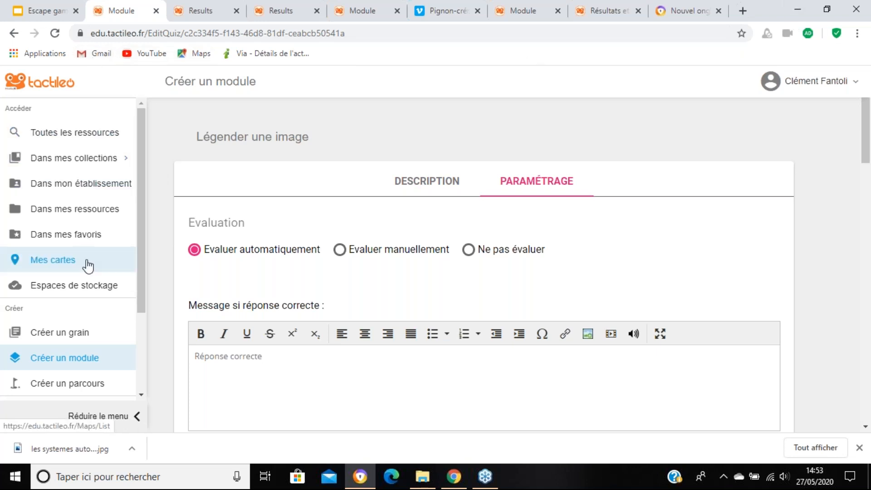
Step: Return to the personal resources and open the module "5e escape game algorithme séance 3" for editing
{"action": "left_click", "coordinate": [100, 217]}
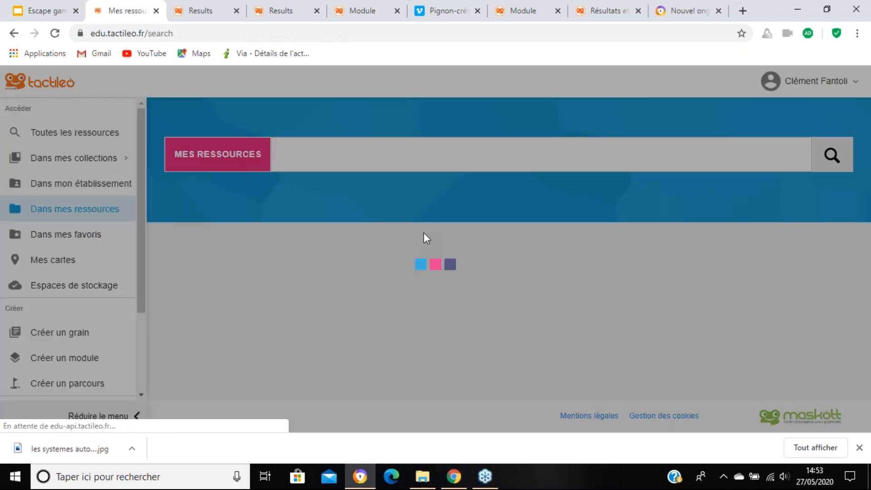
{"action": "scroll", "coordinate": [435, 227], "scroll_direction": "down", "scroll_amount": 3}
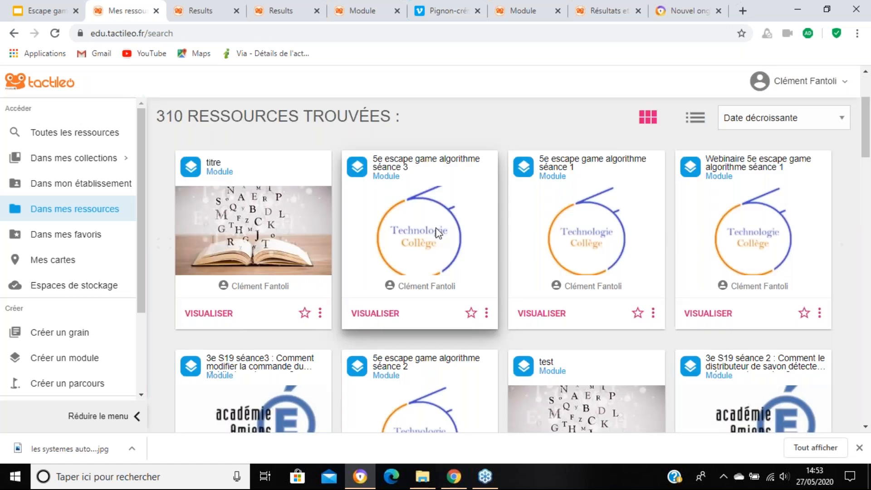
{"action": "scroll", "coordinate": [527, 293], "scroll_direction": "down", "scroll_amount": 1}
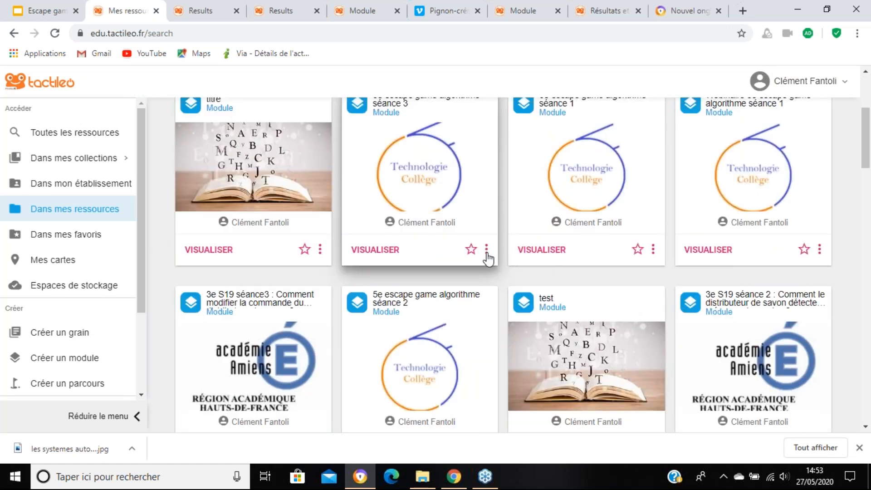
{"action": "left_click", "coordinate": [487, 251]}
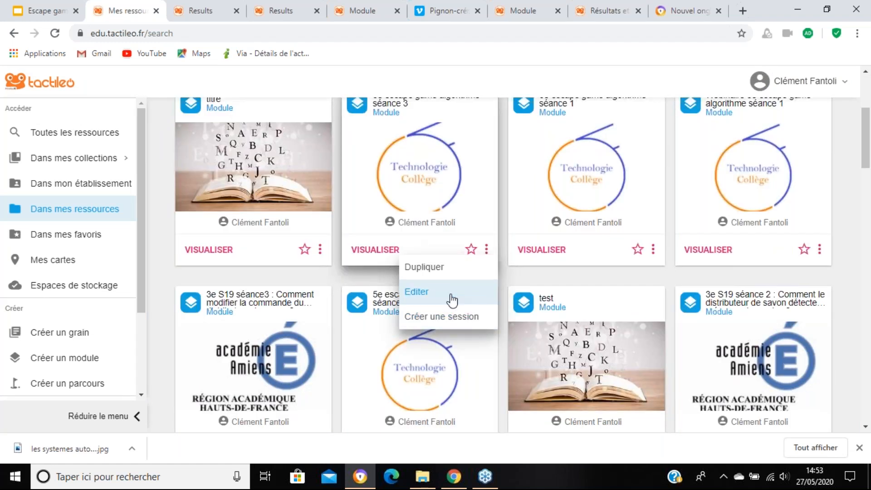
{"action": "left_click", "coordinate": [452, 295]}
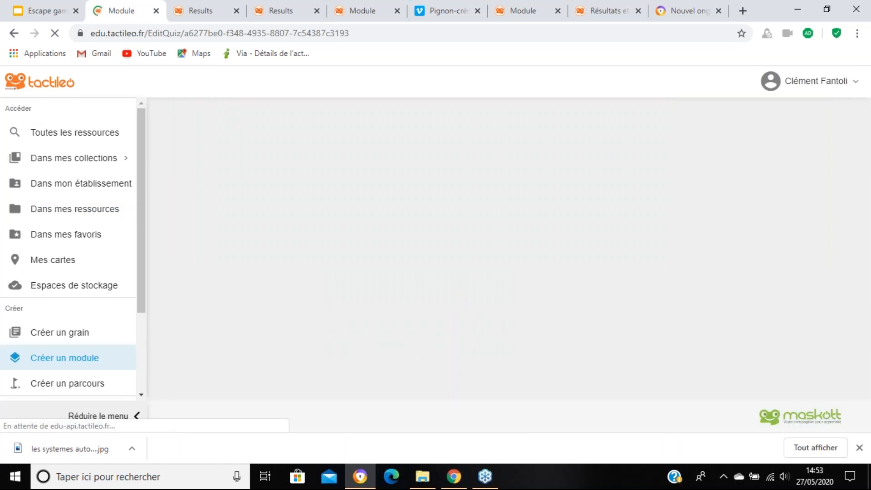
Step: Preview element 22, "Travail 11 - 1", and submit the answer "Sens normal" to check its feedback
{"action": "scroll", "coordinate": [455, 294], "scroll_direction": "down", "scroll_amount": 13}
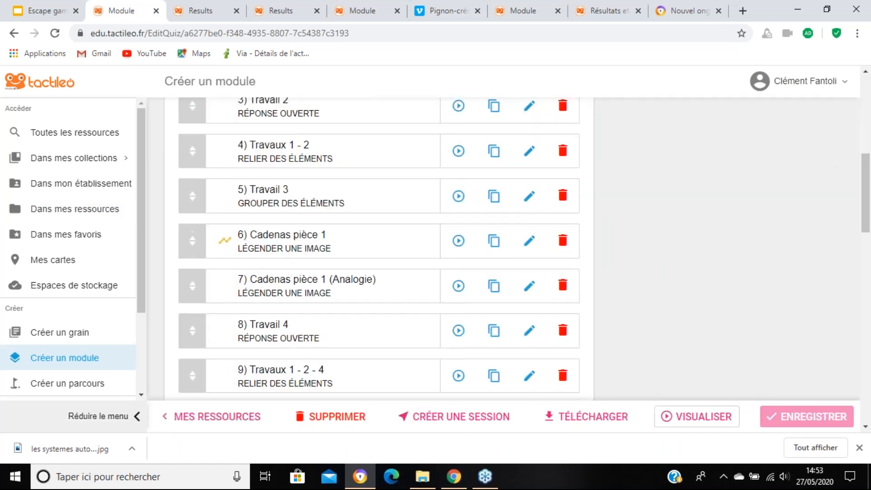
{"action": "scroll", "coordinate": [457, 287], "scroll_direction": "down", "scroll_amount": 7}
{"action": "scroll", "coordinate": [457, 288], "scroll_direction": "up", "scroll_amount": 2}
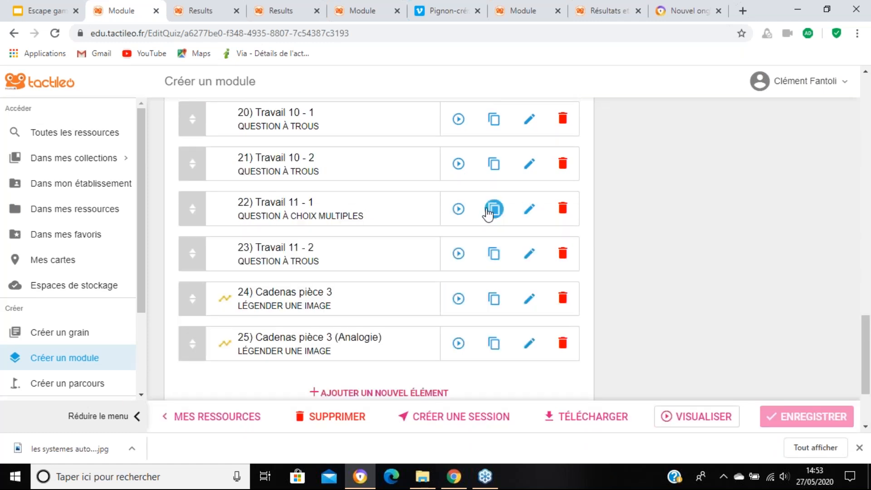
{"action": "left_click", "coordinate": [458, 208]}
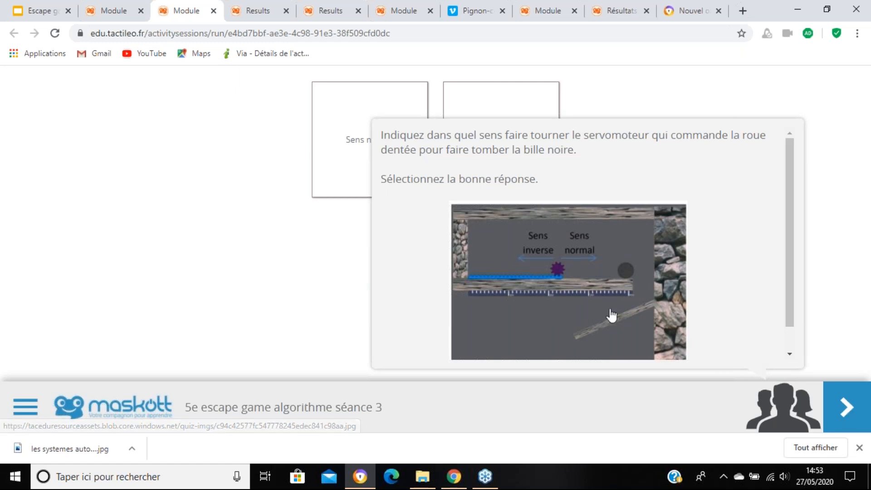
{"action": "left_click", "coordinate": [792, 419]}
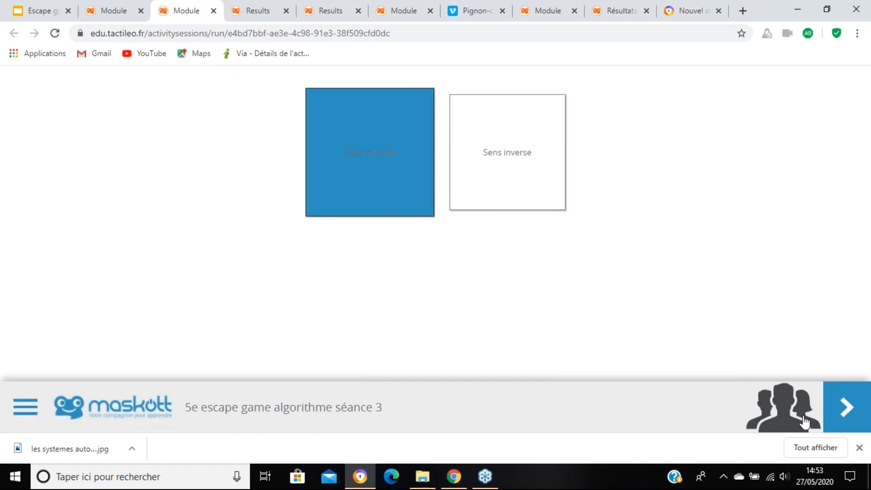
{"action": "left_click", "coordinate": [850, 412]}
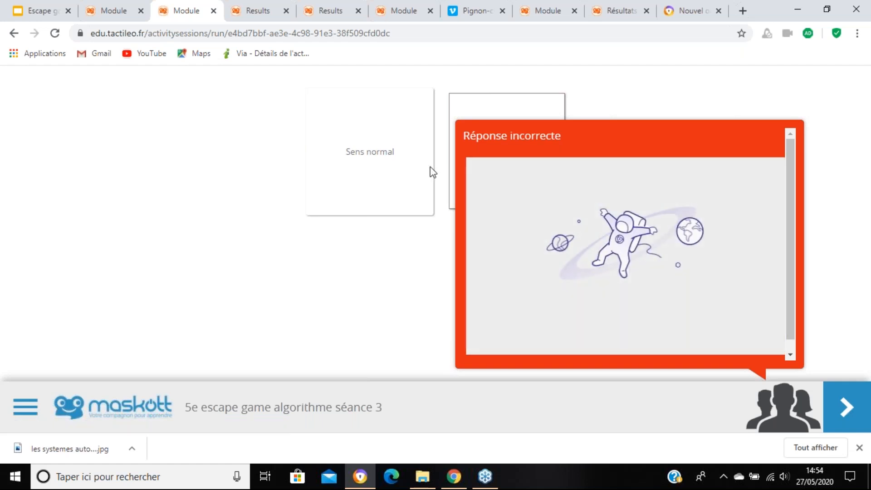
Step: Reload the question preview and submit "Sens normal" again to check the feedback
{"action": "left_click", "coordinate": [55, 33]}
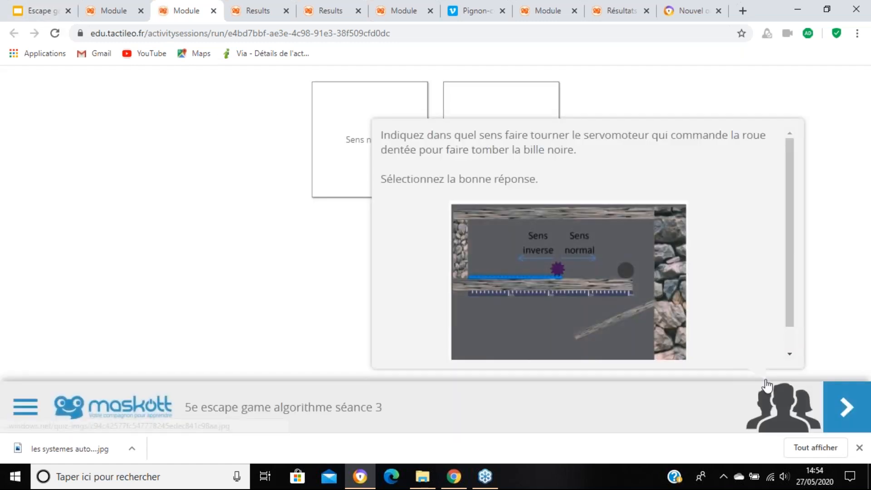
{"action": "left_click", "coordinate": [336, 123]}
{"action": "left_click", "coordinate": [861, 408]}
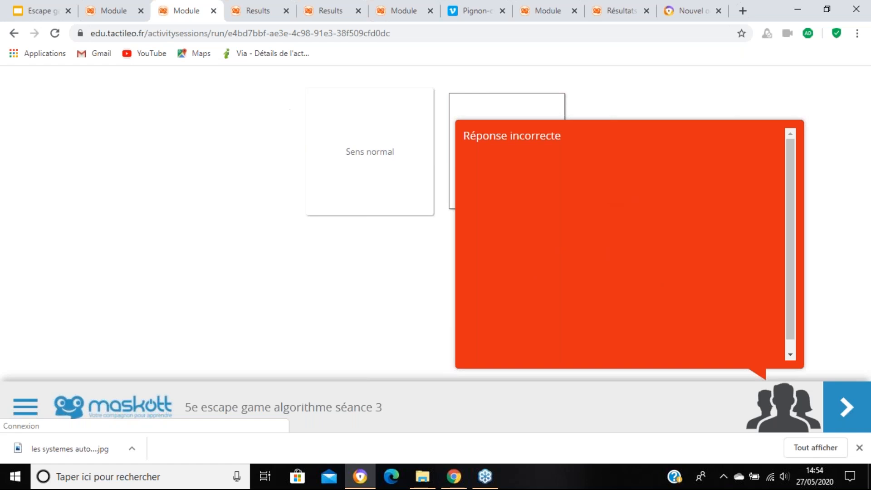
Step: Return to the editor of the module "5e escape game algorithme séance 3" and open its Paramétrage options
{"action": "left_click", "coordinate": [117, 6]}
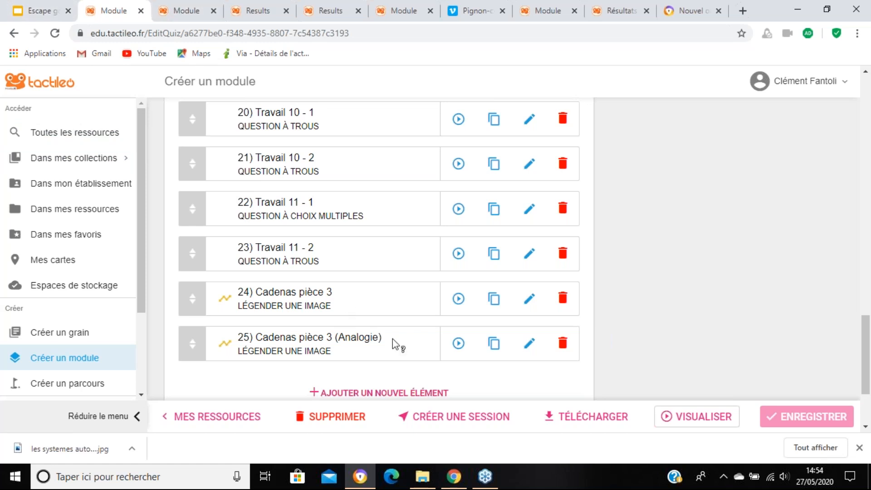
{"action": "scroll", "coordinate": [661, 275], "scroll_direction": "up", "scroll_amount": 8}
{"action": "scroll", "coordinate": [696, 247], "scroll_direction": "up", "scroll_amount": 10}
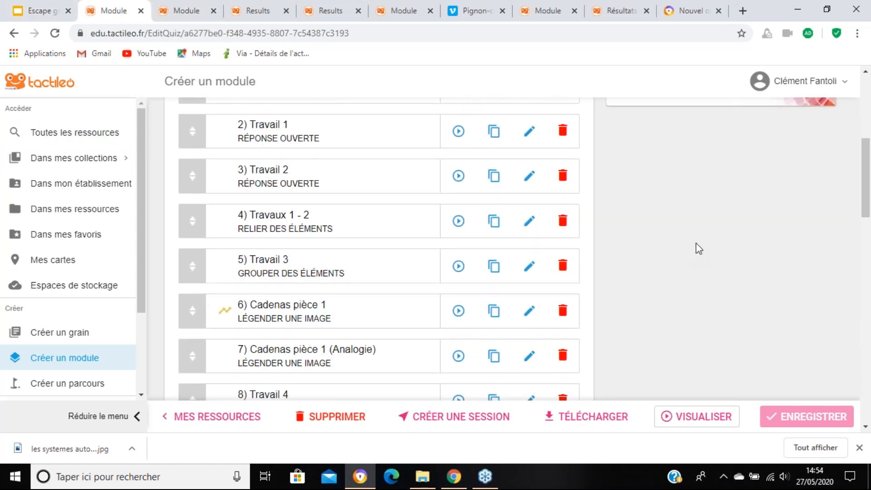
{"action": "left_click", "coordinate": [777, 119]}
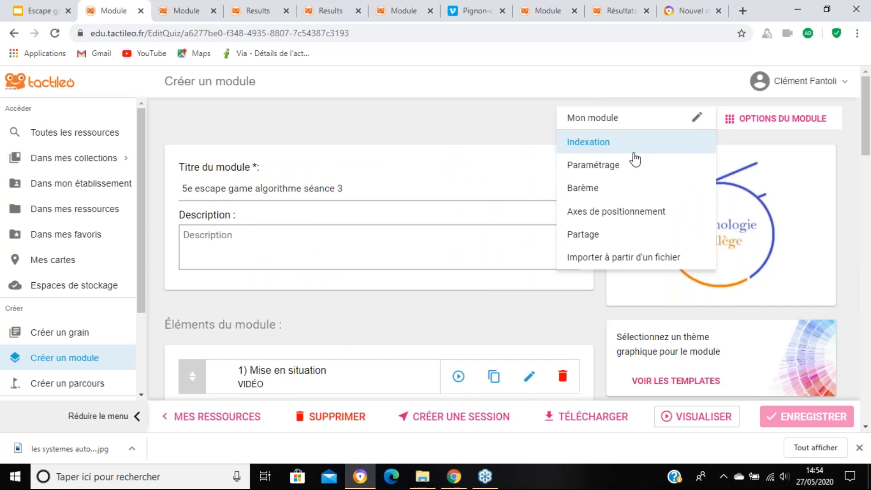
{"action": "left_click", "coordinate": [636, 170]}
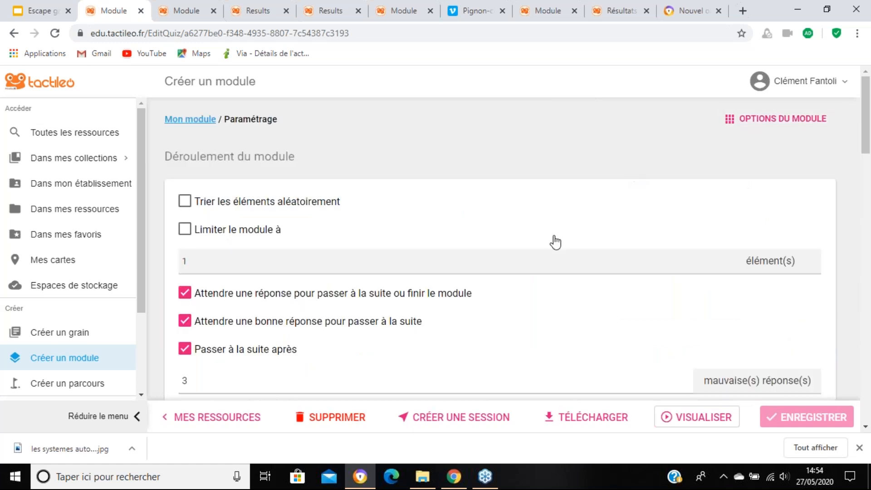
Step: Start a new personalised message and set its display condition on "La chaîne d'énergie" to minimum 0 and maximum 3
{"action": "scroll", "coordinate": [547, 245], "scroll_direction": "down", "scroll_amount": 20}
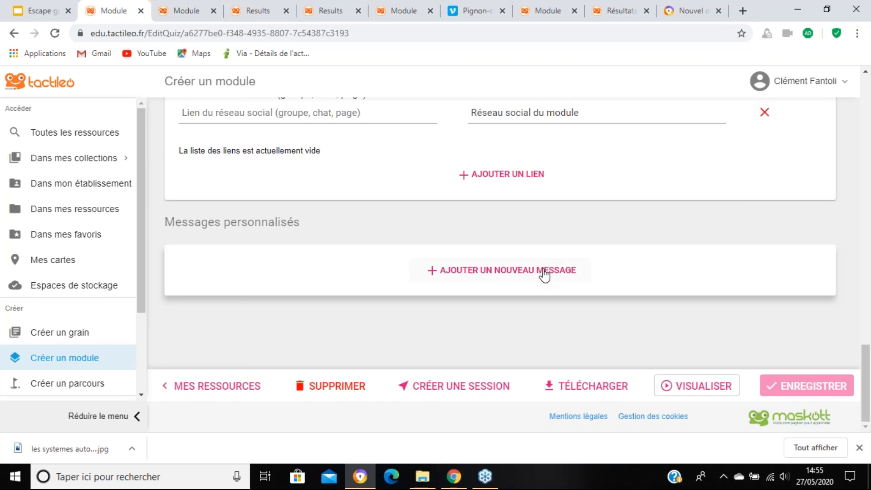
{"action": "left_click", "coordinate": [545, 272]}
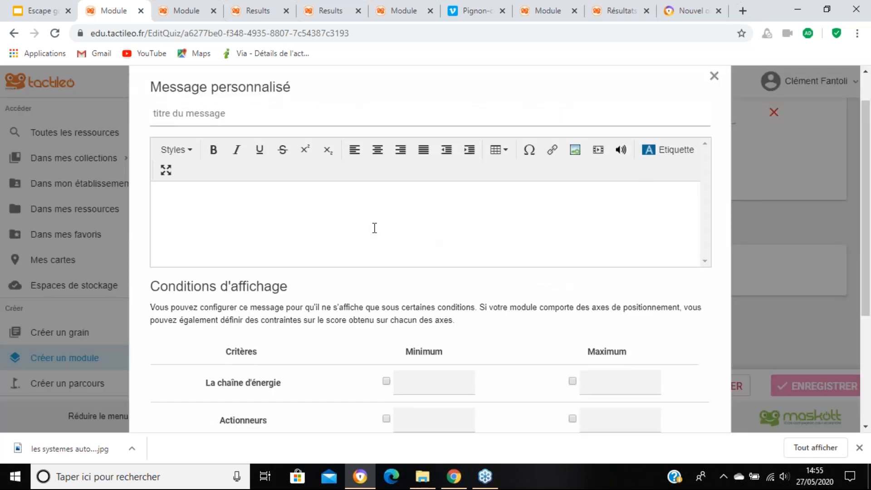
{"action": "scroll", "coordinate": [374, 228], "scroll_direction": "down", "scroll_amount": 4}
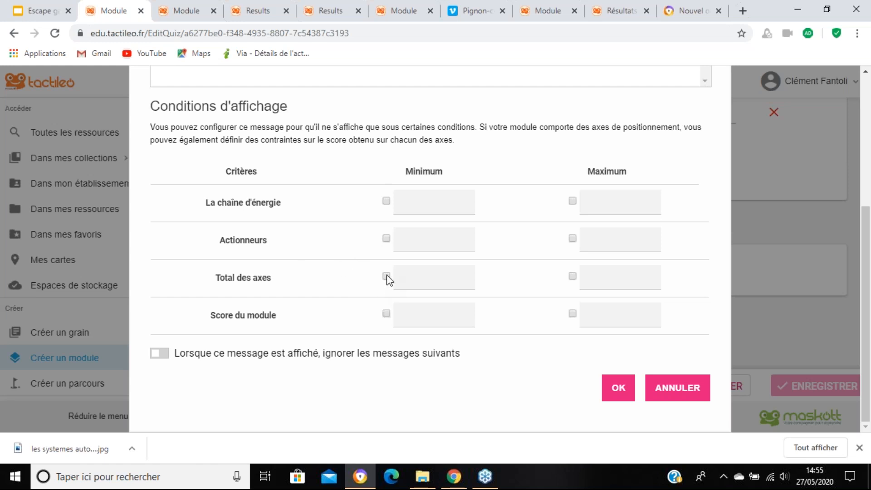
{"action": "scroll", "coordinate": [388, 280], "scroll_direction": "up", "scroll_amount": 4}
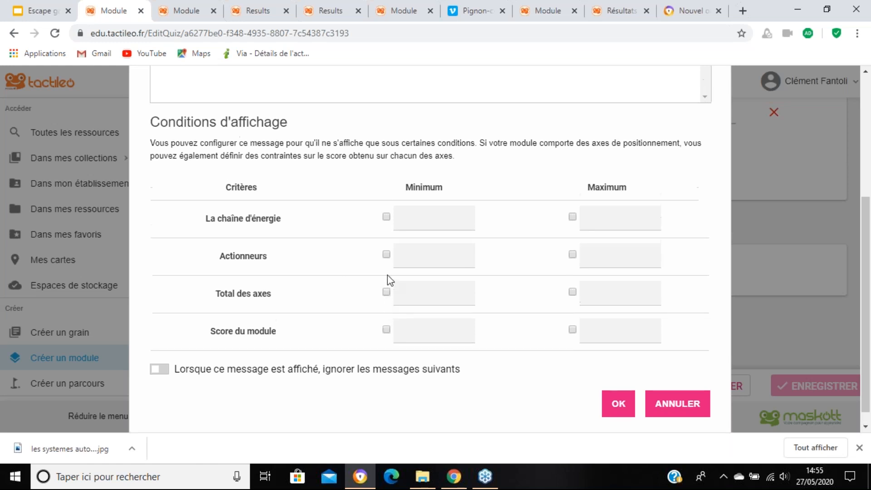
{"action": "scroll", "coordinate": [388, 279], "scroll_direction": "down", "scroll_amount": 3}
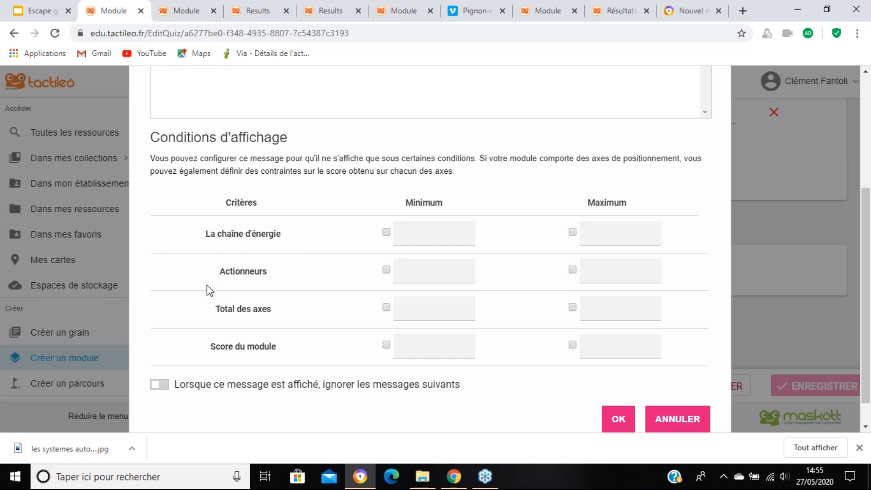
{"action": "left_click", "coordinate": [386, 231]}
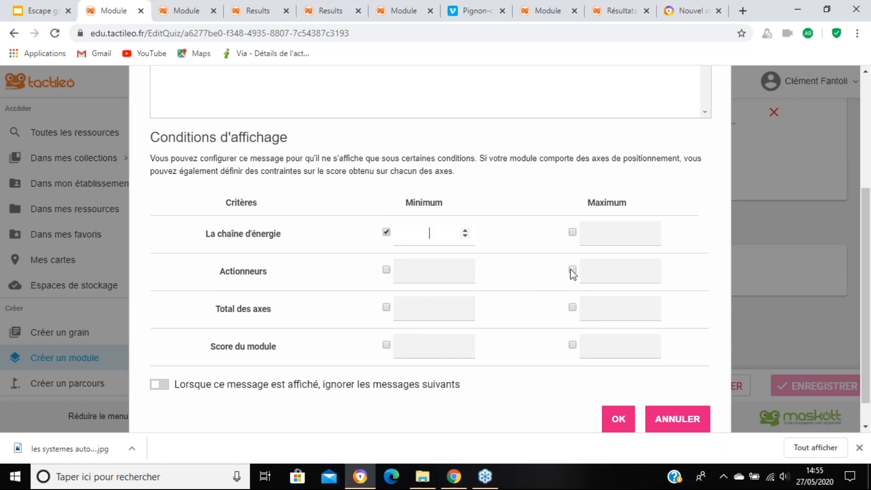
{"action": "type", "text": "0"}
{"action": "left_click", "coordinate": [573, 232]}
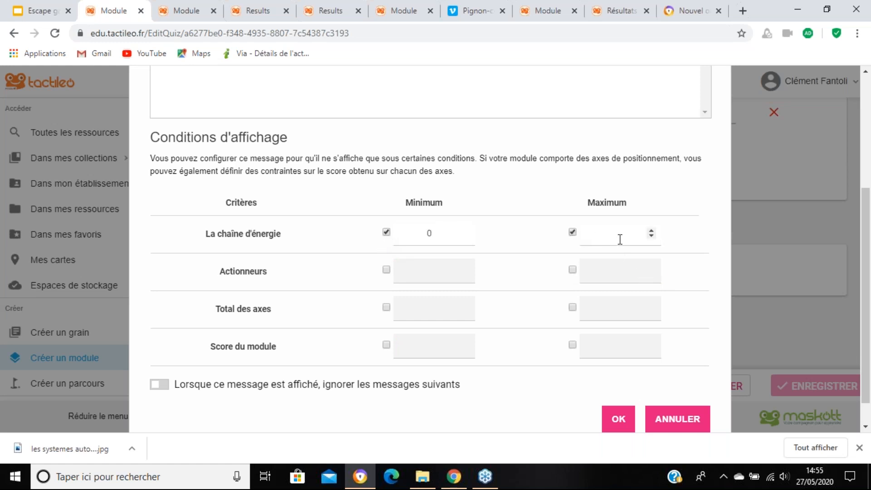
{"action": "type", "text": "3"}
{"action": "scroll", "coordinate": [561, 299], "scroll_direction": "down", "scroll_amount": 1}
{"action": "scroll", "coordinate": [558, 295], "scroll_direction": "down", "scroll_amount": 1}
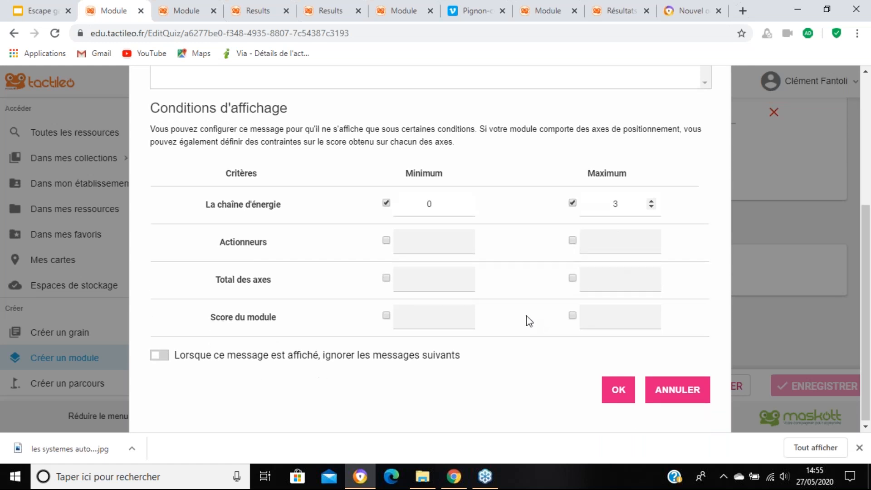
Step: Review the message's title, text area and display conditions, and add it to the module's personalised messages
{"action": "scroll", "coordinate": [372, 191], "scroll_direction": "up", "scroll_amount": 3}
{"action": "left_click", "coordinate": [416, 155]}
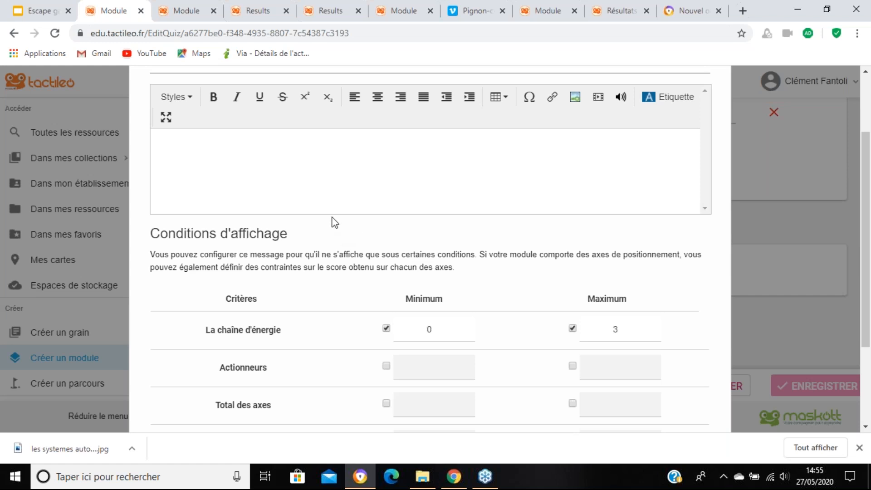
{"action": "scroll", "coordinate": [324, 204], "scroll_direction": "down", "scroll_amount": 2}
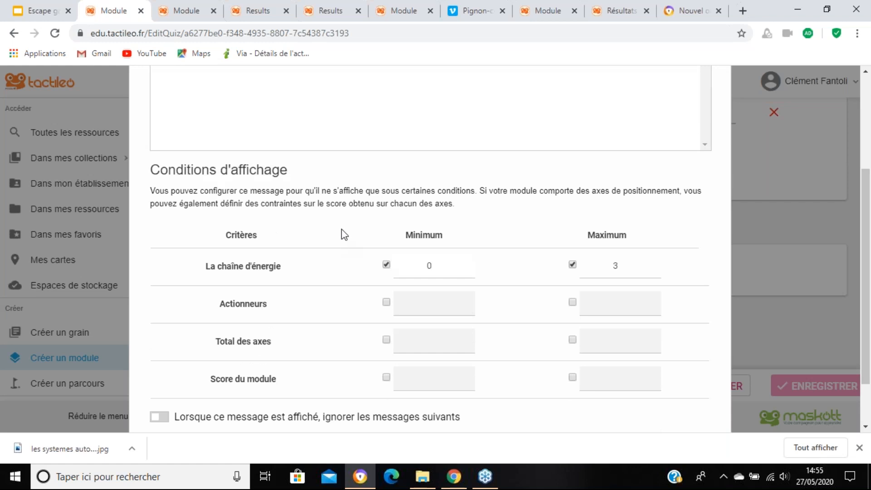
{"action": "scroll", "coordinate": [338, 241], "scroll_direction": "up", "scroll_amount": 3}
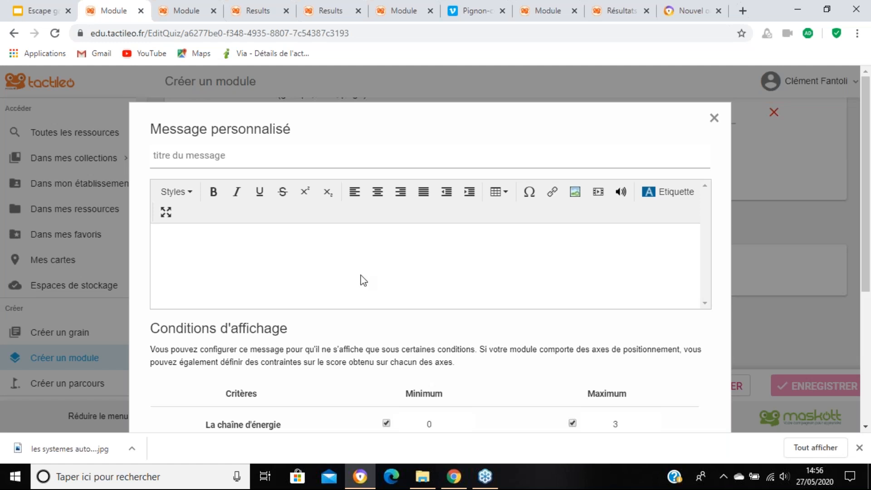
{"action": "scroll", "coordinate": [363, 279], "scroll_direction": "down", "scroll_amount": 4}
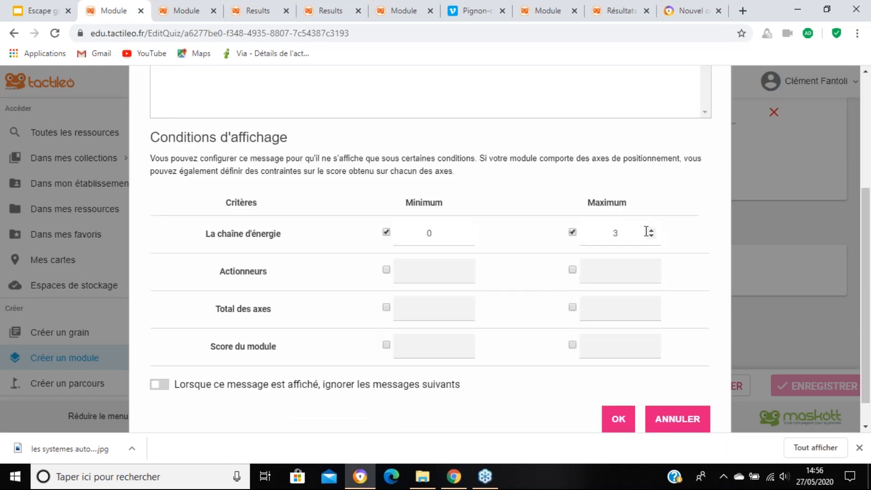
{"action": "scroll", "coordinate": [562, 223], "scroll_direction": "up", "scroll_amount": 1}
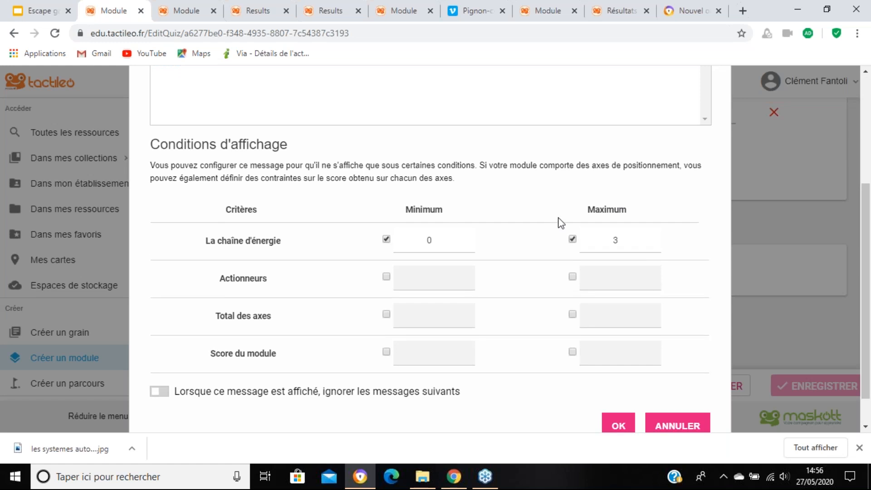
{"action": "scroll", "coordinate": [615, 265], "scroll_direction": "up", "scroll_amount": 3}
{"action": "scroll", "coordinate": [638, 288], "scroll_direction": "down", "scroll_amount": 4}
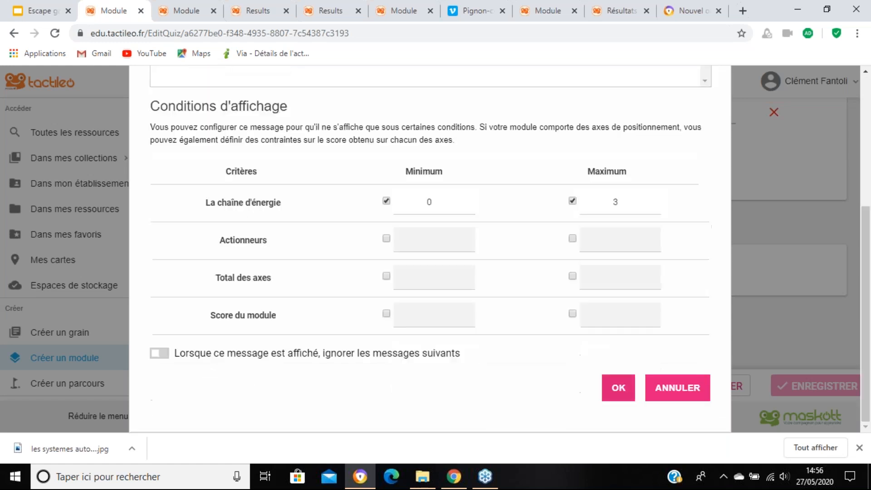
{"action": "left_click", "coordinate": [618, 388]}
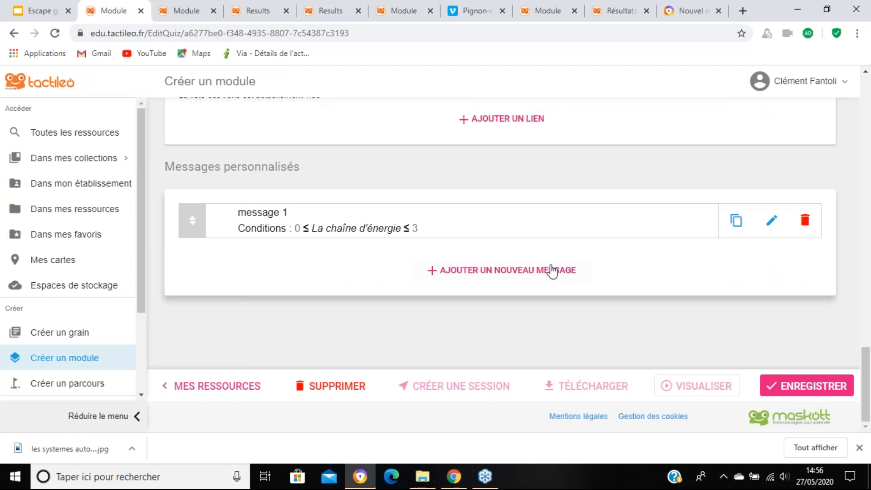
Step: Add a second personalised message displayed when the "Actionneurs" score is between minimum 0 and maximum 4
{"action": "left_click", "coordinate": [552, 271]}
{"action": "scroll", "coordinate": [553, 272], "scroll_direction": "down", "scroll_amount": 3}
{"action": "left_click", "coordinate": [386, 239]}
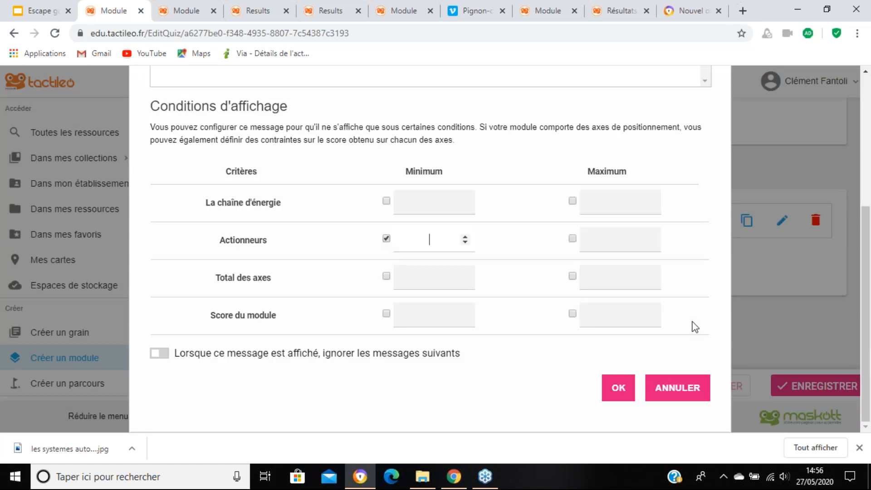
{"action": "type", "text": "0"}
{"action": "left_click", "coordinate": [573, 238]}
{"action": "type", "text": "4"}
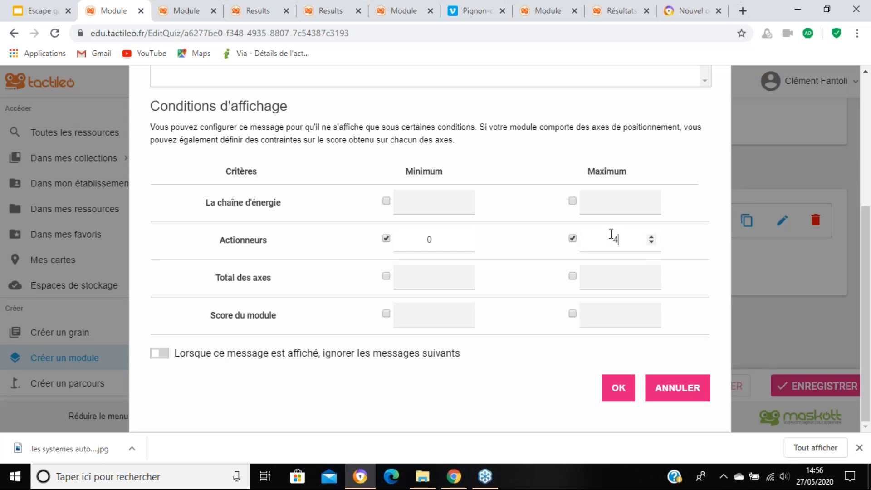
{"action": "left_click", "coordinate": [619, 389]}
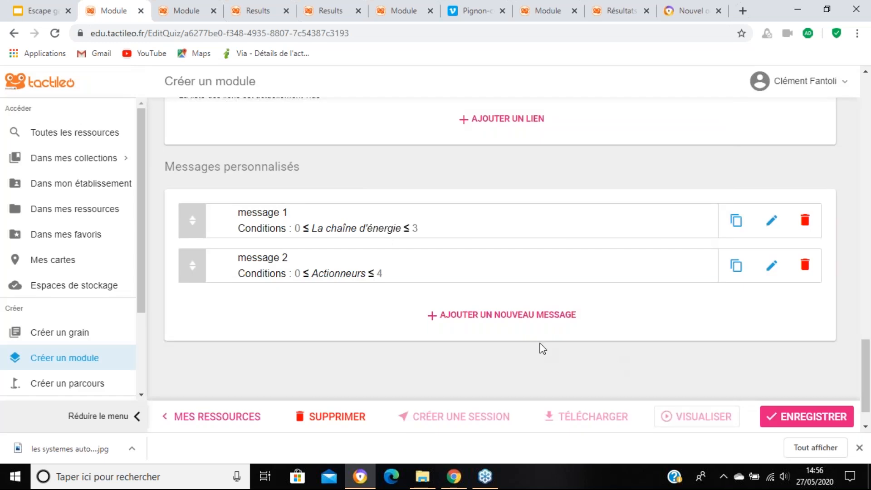
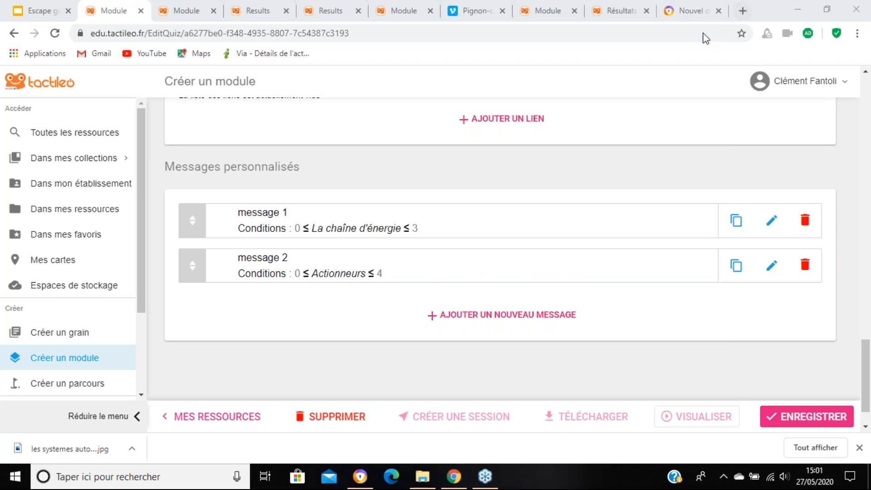
{"action": "left_click", "coordinate": [537, 12]}
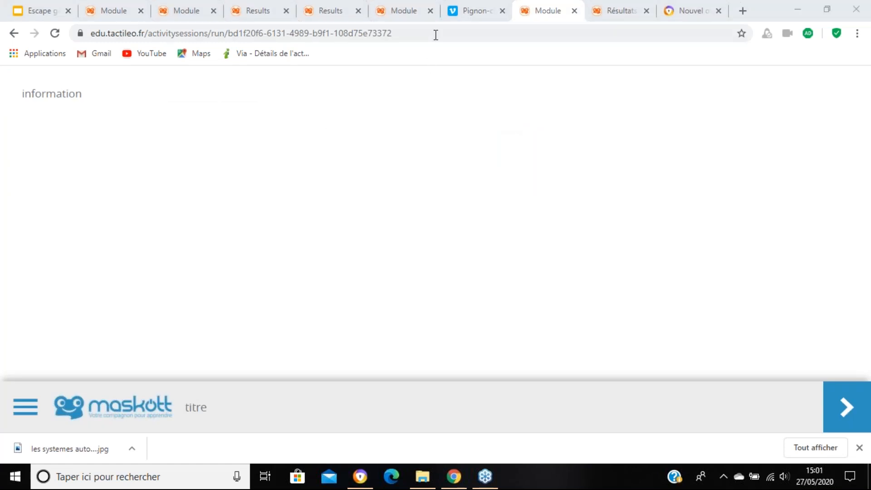
{"action": "left_click", "coordinate": [119, 18]}
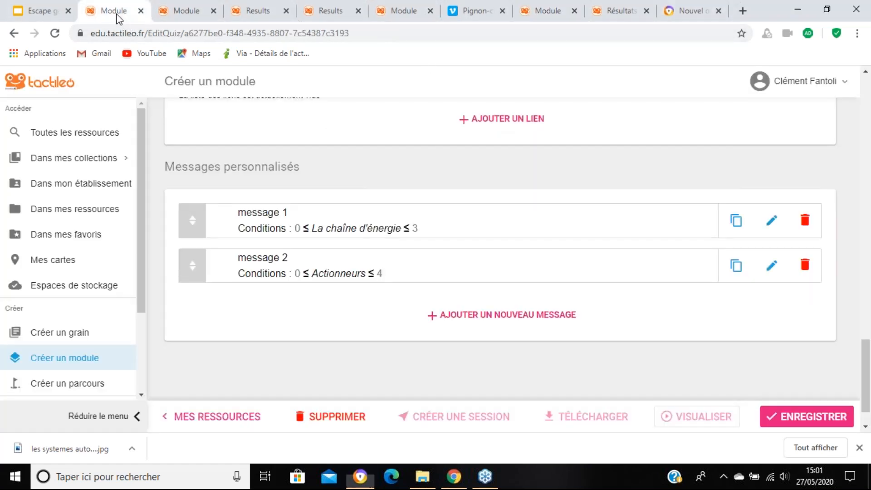
{"action": "scroll", "coordinate": [436, 266], "scroll_direction": "up", "scroll_amount": 10}
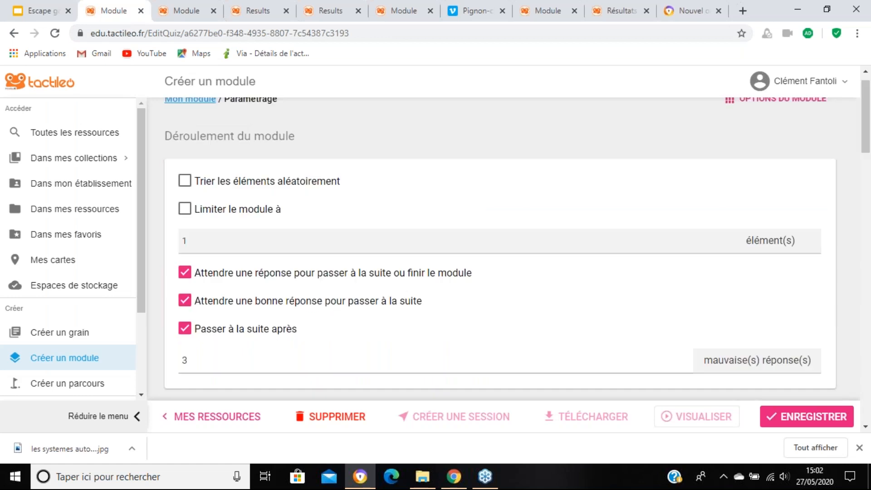
{"action": "scroll", "coordinate": [706, 350], "scroll_direction": "down", "scroll_amount": 10}
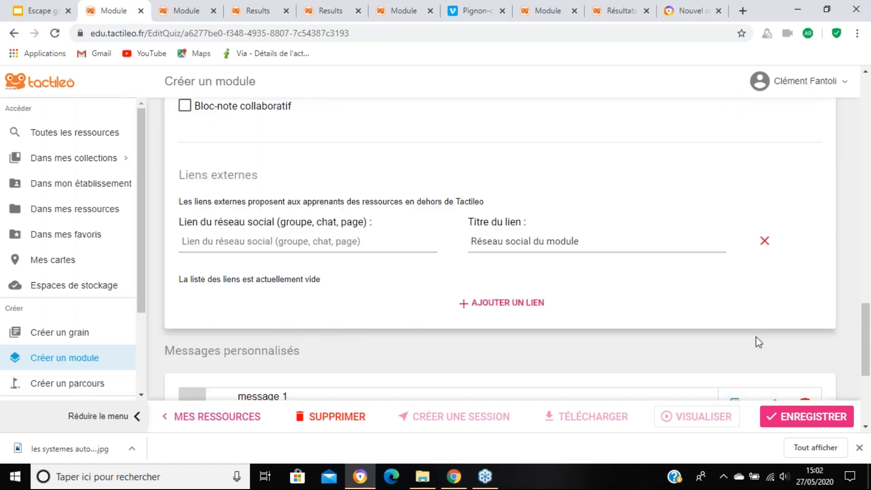
{"action": "scroll", "coordinate": [758, 338], "scroll_direction": "up", "scroll_amount": 15}
Step: Reopen the module's Paramétrage options and review the module flow, navigation, and results and corrections display settings
{"action": "mouse_move", "coordinate": [767, 120]}
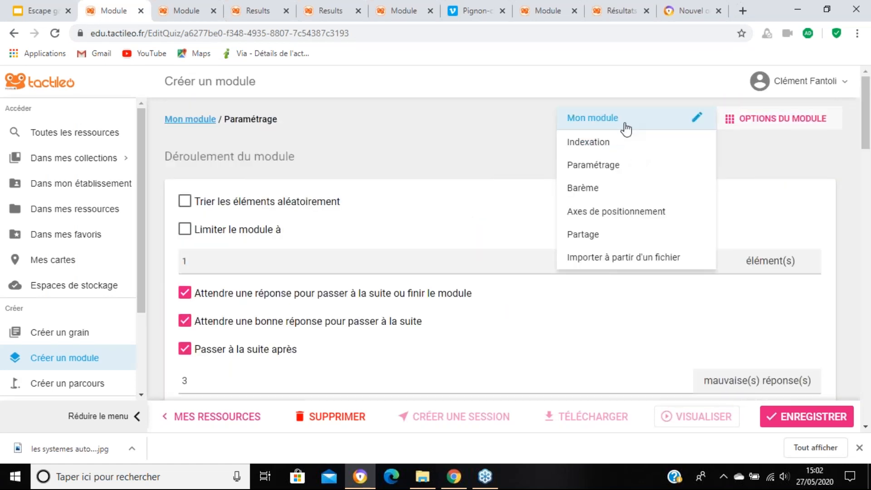
{"action": "left_click", "coordinate": [626, 129]}
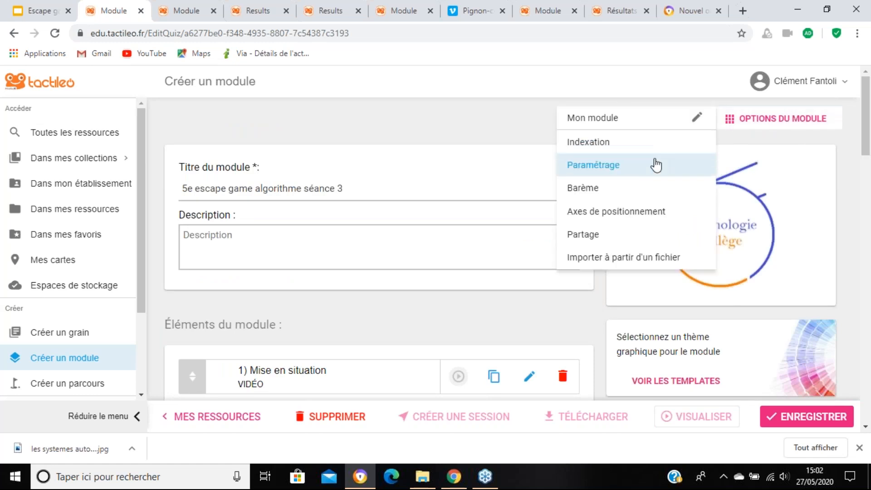
{"action": "left_click", "coordinate": [764, 119]}
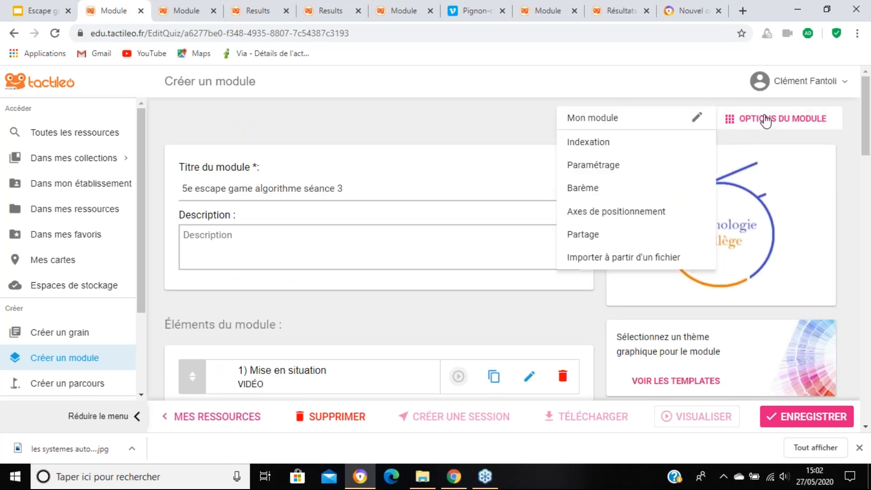
{"action": "mouse_move", "coordinate": [767, 120]}
{"action": "left_click", "coordinate": [609, 169]}
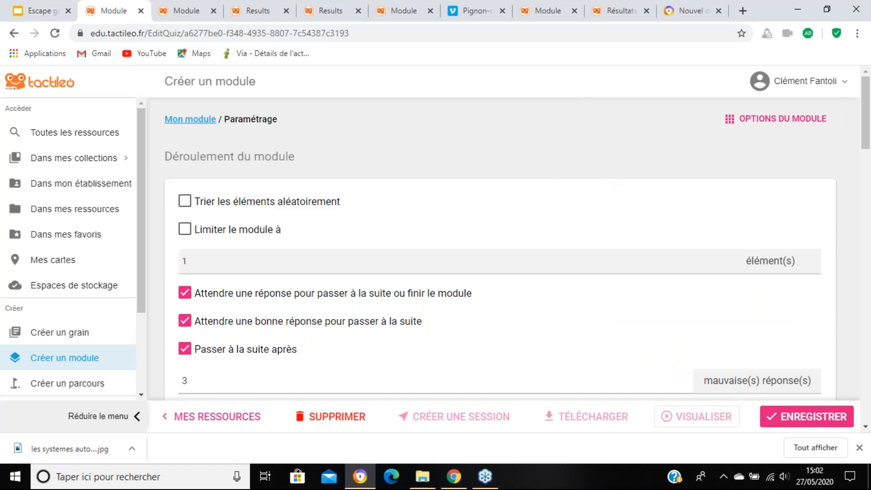
{"action": "scroll", "coordinate": [486, 230], "scroll_direction": "down", "scroll_amount": 10}
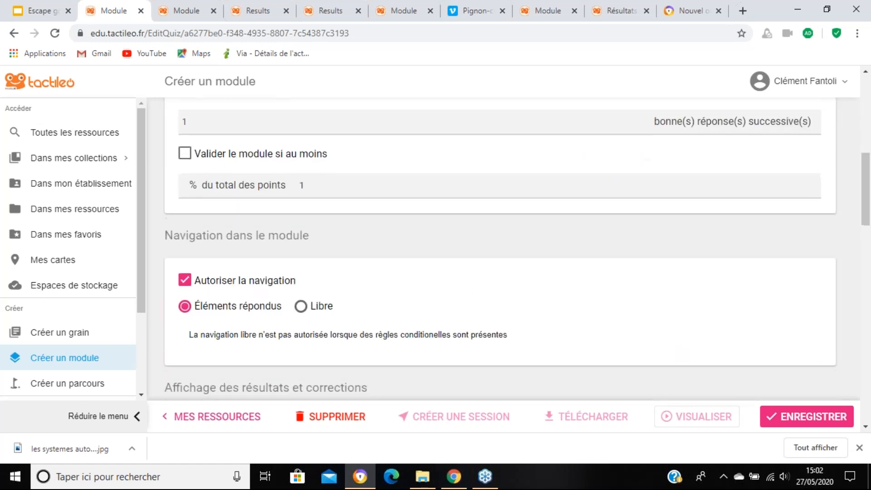
{"action": "scroll", "coordinate": [332, 216], "scroll_direction": "down", "scroll_amount": 5}
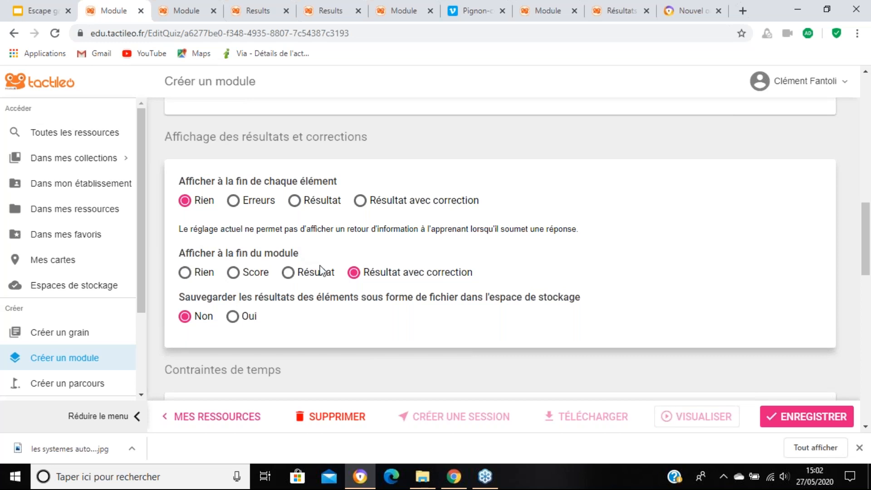
{"action": "scroll", "coordinate": [320, 265], "scroll_direction": "up", "scroll_amount": 1}
{"action": "scroll", "coordinate": [323, 271], "scroll_direction": "up", "scroll_amount": 10}
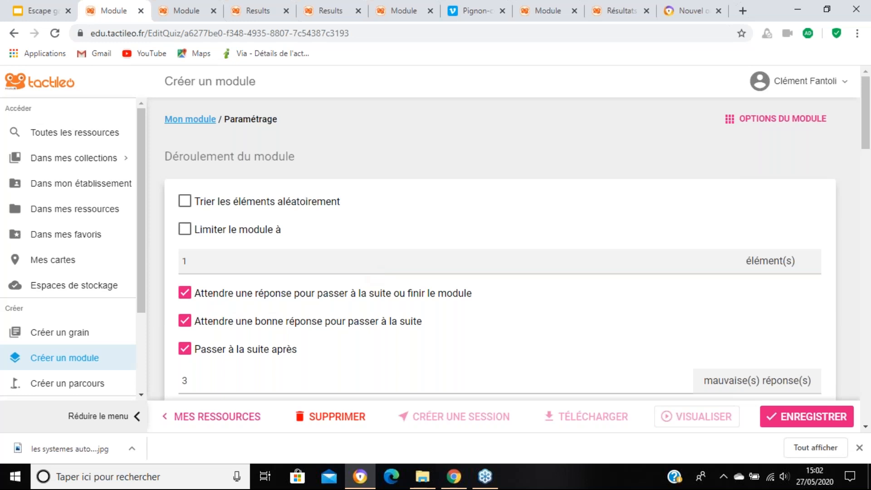
{"action": "left_click", "coordinate": [481, 477]}
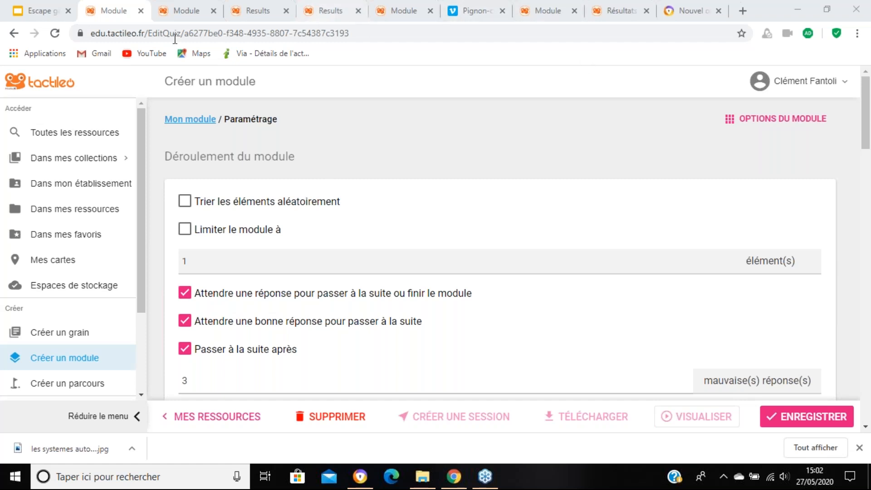
{"action": "left_click", "coordinate": [90, 22]}
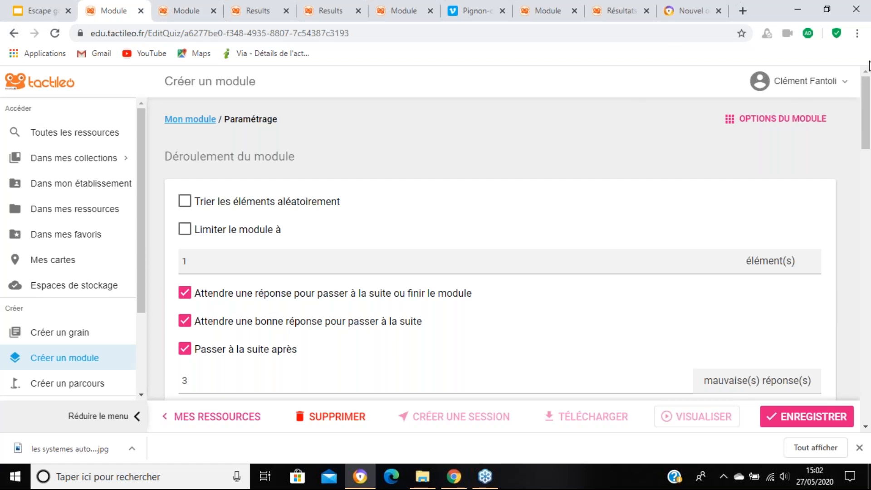
Step: Return to the module's main page and open the multiple-choice element "Travail 11 - 1" for editing
{"action": "left_click", "coordinate": [741, 121]}
{"action": "left_click", "coordinate": [659, 127]}
{"action": "scroll", "coordinate": [659, 127], "scroll_direction": "down", "scroll_amount": 2}
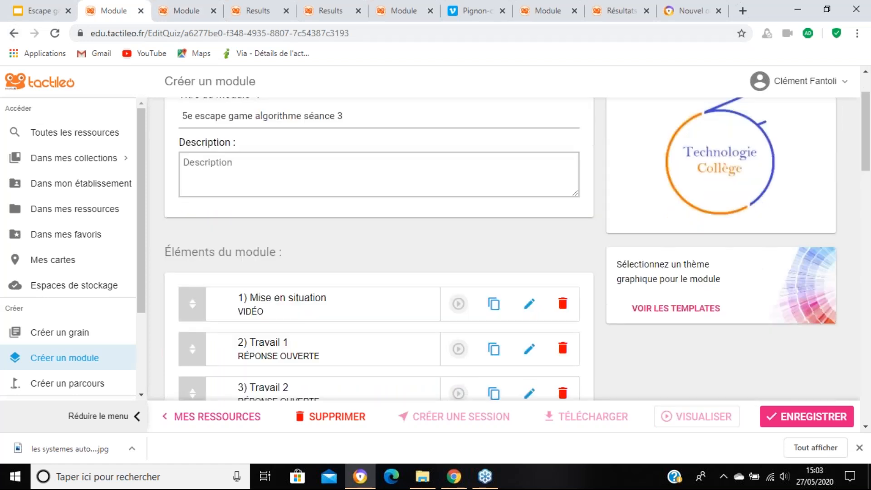
{"action": "scroll", "coordinate": [498, 256], "scroll_direction": "down", "scroll_amount": 20}
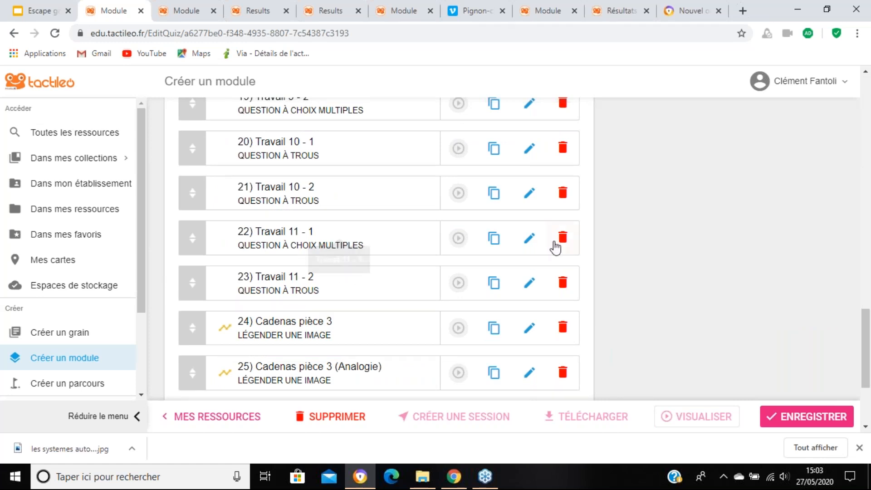
{"action": "left_click", "coordinate": [529, 238]}
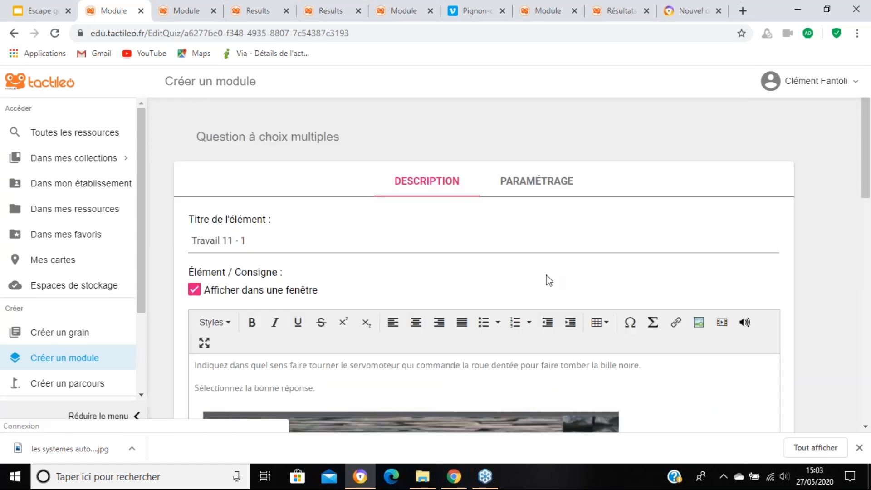
Step: Review the instruction, display type and list of propositions of "Travail 11 - 1", and leave the question without changes
{"action": "scroll", "coordinate": [553, 267], "scroll_direction": "up", "scroll_amount": 1}
{"action": "mouse_move", "coordinate": [816, 82]}
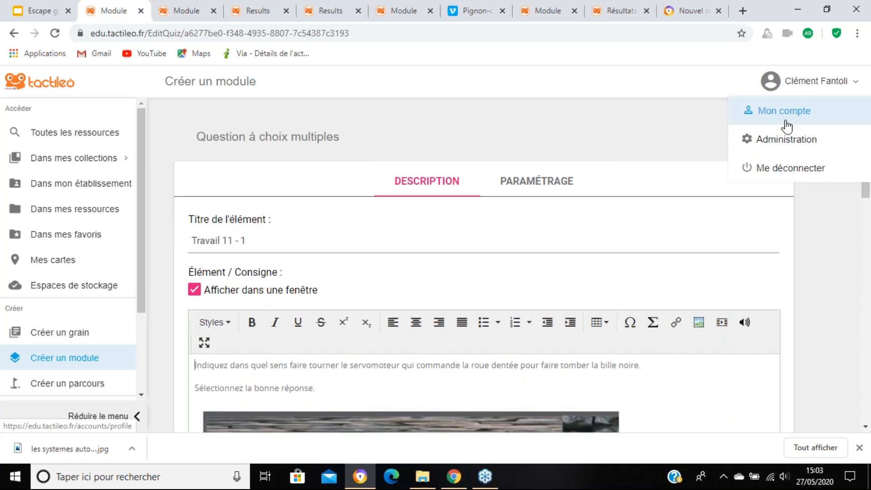
{"action": "scroll", "coordinate": [661, 291], "scroll_direction": "down", "scroll_amount": 1}
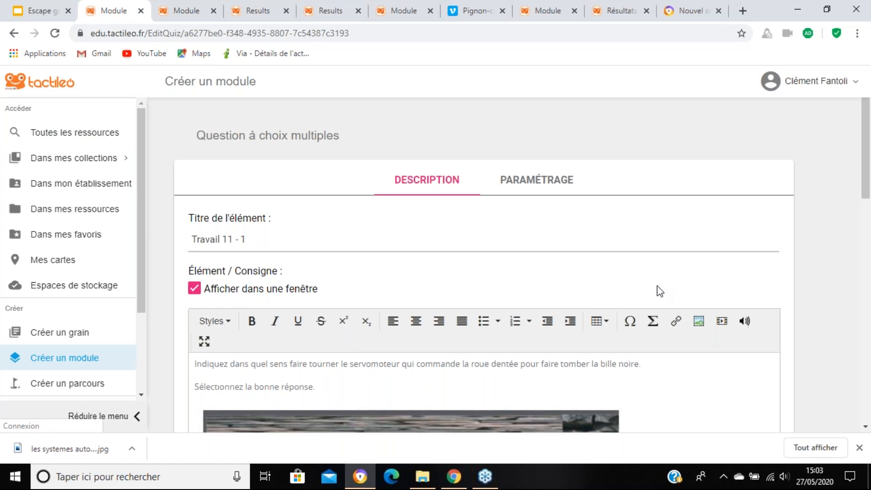
{"action": "scroll", "coordinate": [661, 292], "scroll_direction": "down", "scroll_amount": 10}
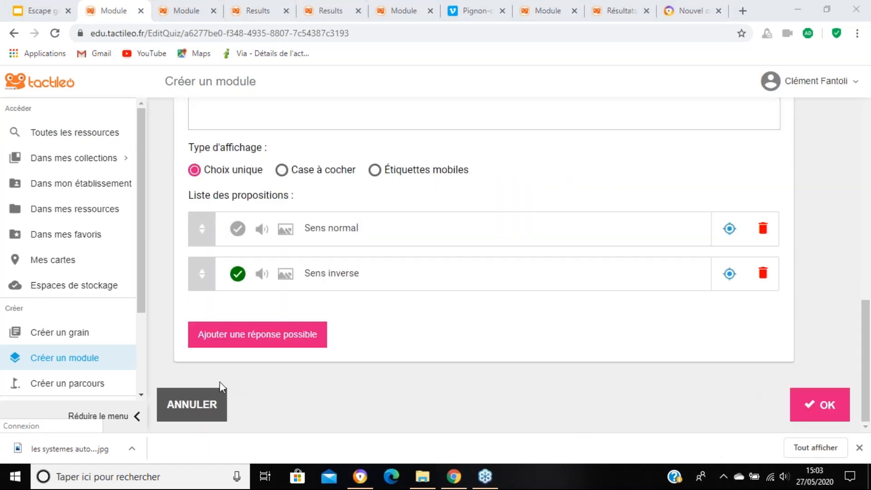
{"action": "left_click", "coordinate": [198, 415]}
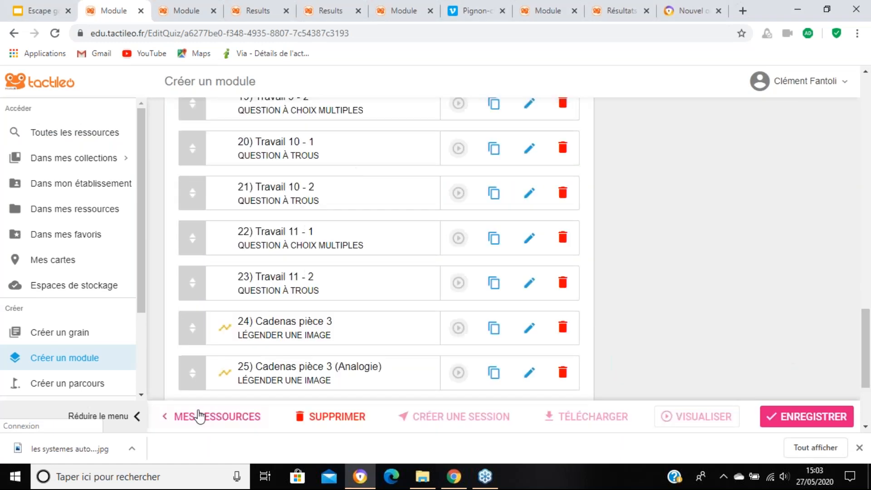
Step: Open the module's Axes de positionnement options and weight a multiple-choice proposition at -3 on "Actionneurs" when checked
{"action": "scroll", "coordinate": [716, 140], "scroll_direction": "up", "scroll_amount": 15}
{"action": "left_click", "coordinate": [769, 119]}
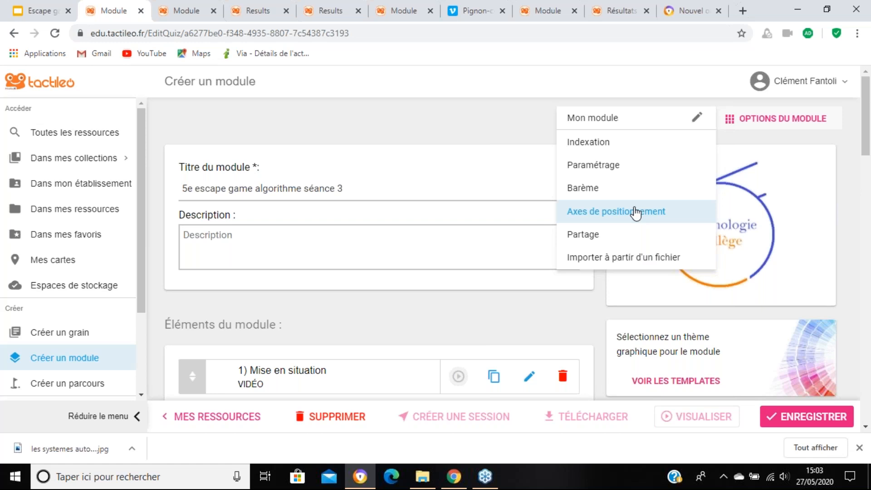
{"action": "left_click", "coordinate": [635, 211]}
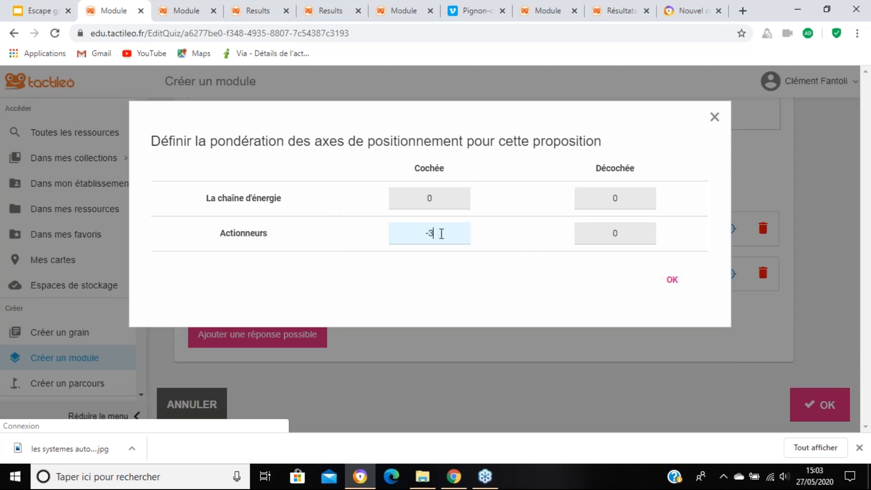
{"action": "left_click", "coordinate": [671, 281]}
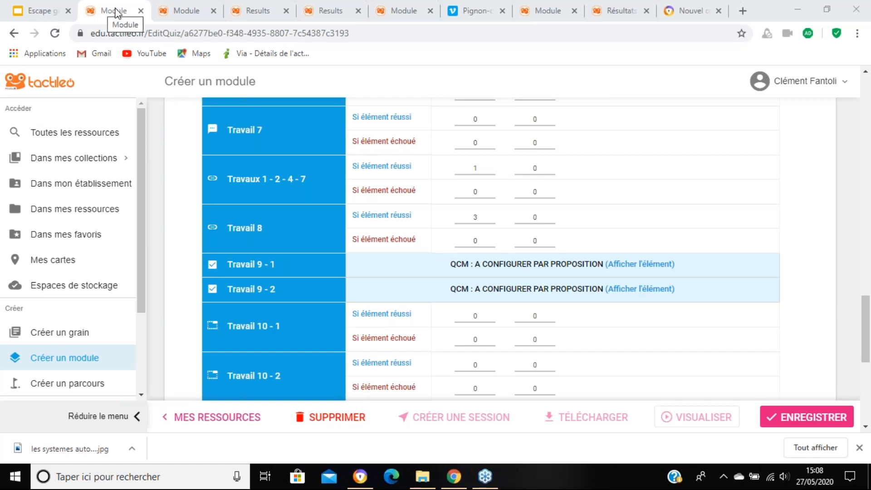
Step: Go from the positioning axes back to the module's elements and open the multiple-choice question "Travail 9 - 1" for editing
{"action": "left_click", "coordinate": [115, 11]}
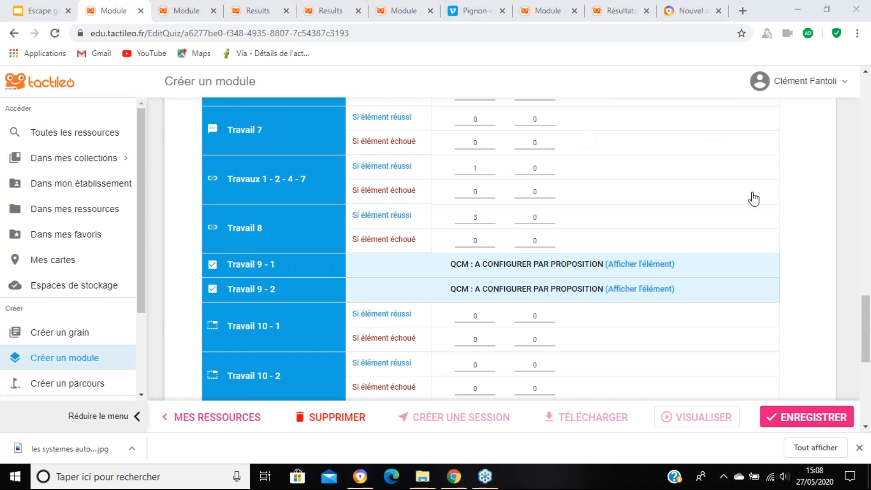
{"action": "scroll", "coordinate": [755, 199], "scroll_direction": "up", "scroll_amount": 8}
{"action": "scroll", "coordinate": [758, 200], "scroll_direction": "up", "scroll_amount": 10}
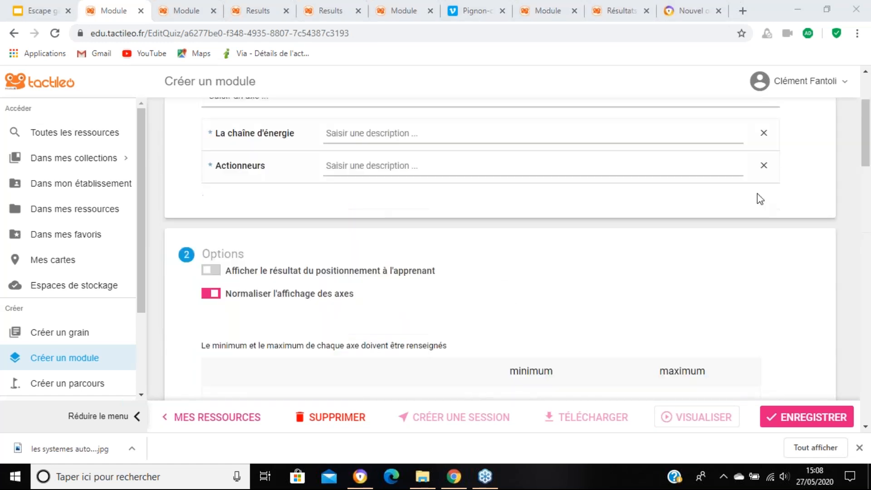
{"action": "left_click", "coordinate": [763, 122]}
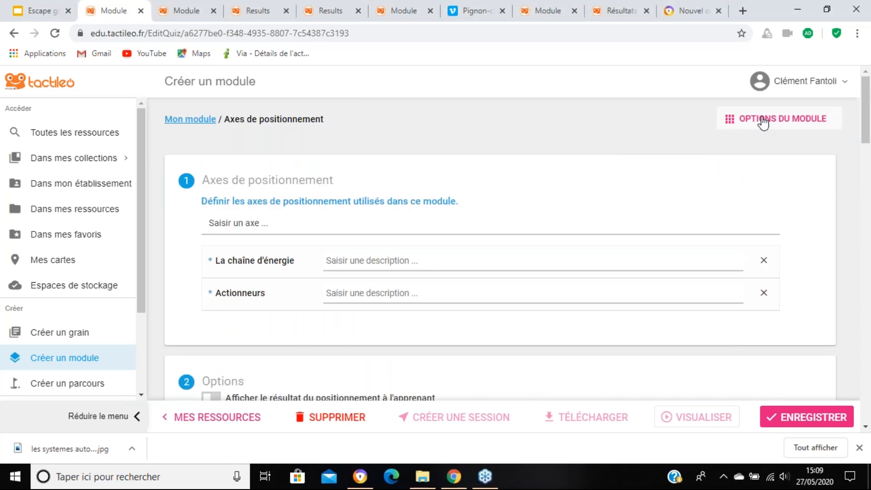
{"action": "left_click", "coordinate": [635, 126]}
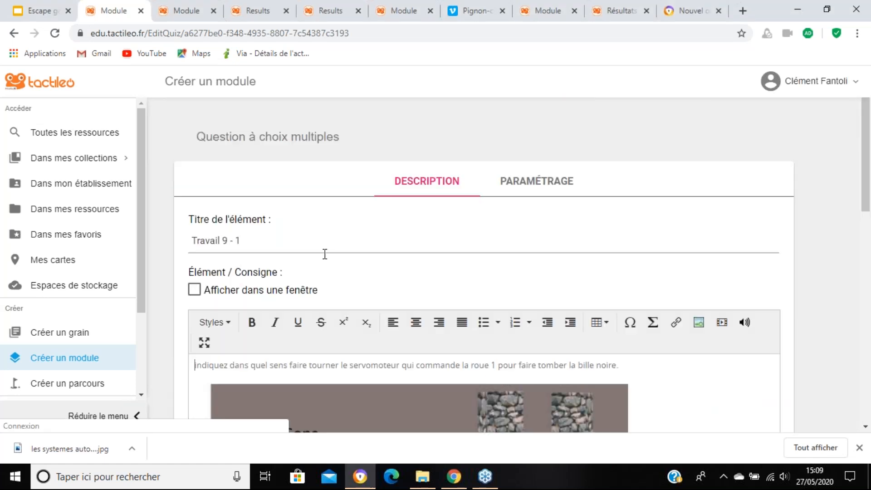
Step: Look through the content of "Travail 9 - 1" and enable "Afficher dans une fenêtre" for its instruction
{"action": "scroll", "coordinate": [327, 263], "scroll_direction": "down", "scroll_amount": 4}
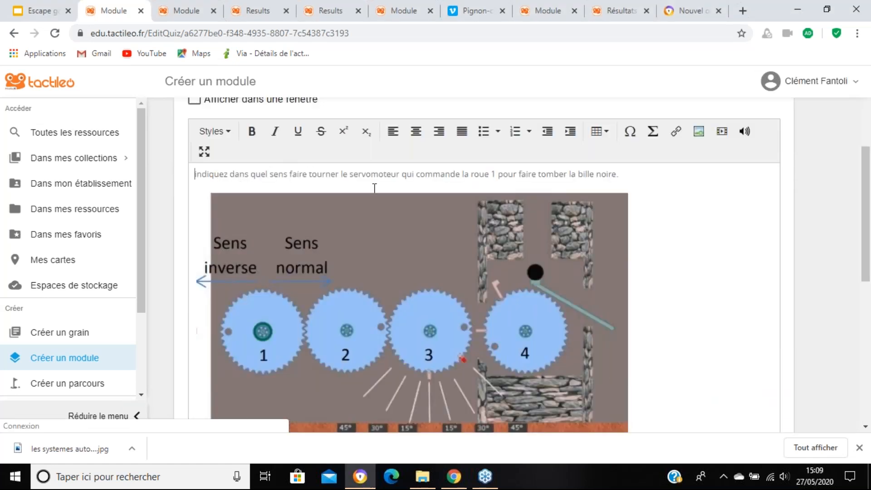
{"action": "scroll", "coordinate": [375, 183], "scroll_direction": "down", "scroll_amount": 1}
{"action": "scroll", "coordinate": [196, 180], "scroll_direction": "down", "scroll_amount": 2}
{"action": "scroll", "coordinate": [197, 180], "scroll_direction": "up", "scroll_amount": 4}
{"action": "left_click", "coordinate": [194, 163]}
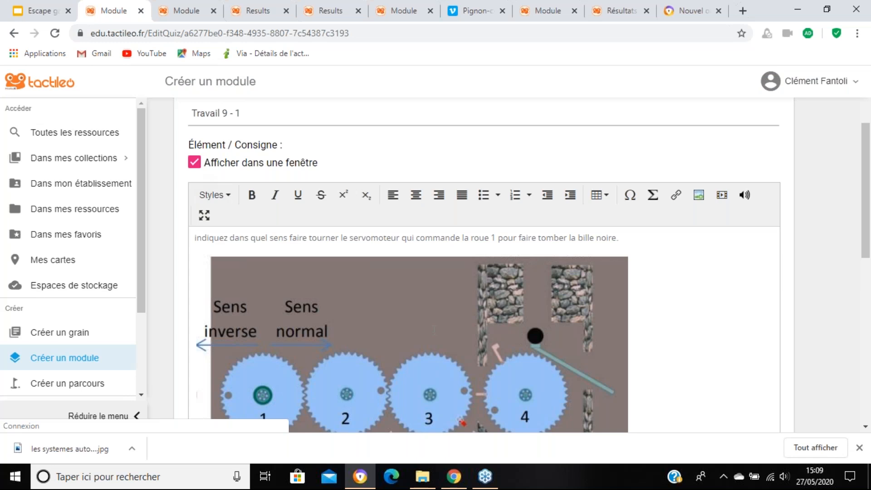
{"action": "scroll", "coordinate": [750, 306], "scroll_direction": "down", "scroll_amount": 5}
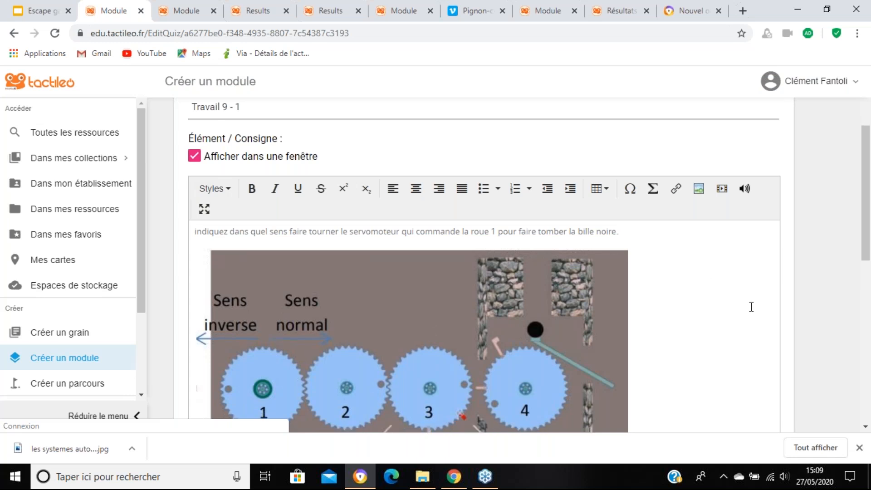
{"action": "scroll", "coordinate": [679, 363], "scroll_direction": "up", "scroll_amount": 6}
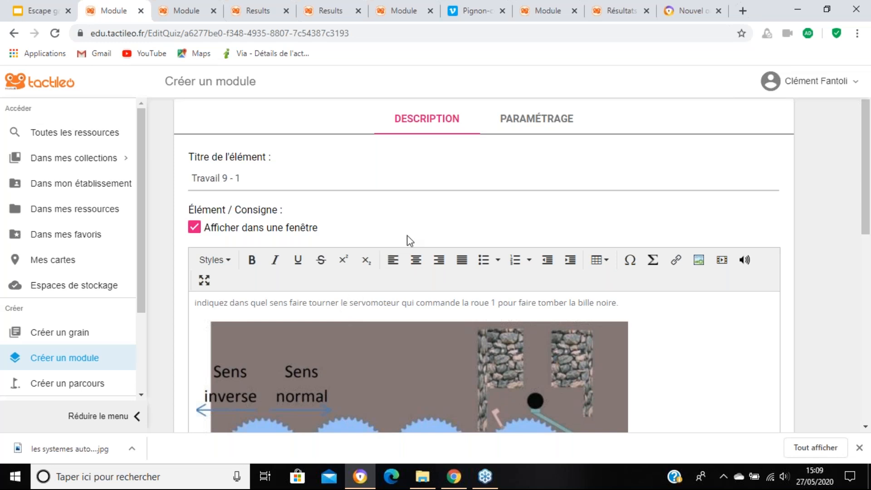
{"action": "scroll", "coordinate": [408, 241], "scroll_direction": "down", "scroll_amount": 1}
{"action": "scroll", "coordinate": [341, 216], "scroll_direction": "up", "scroll_amount": 1}
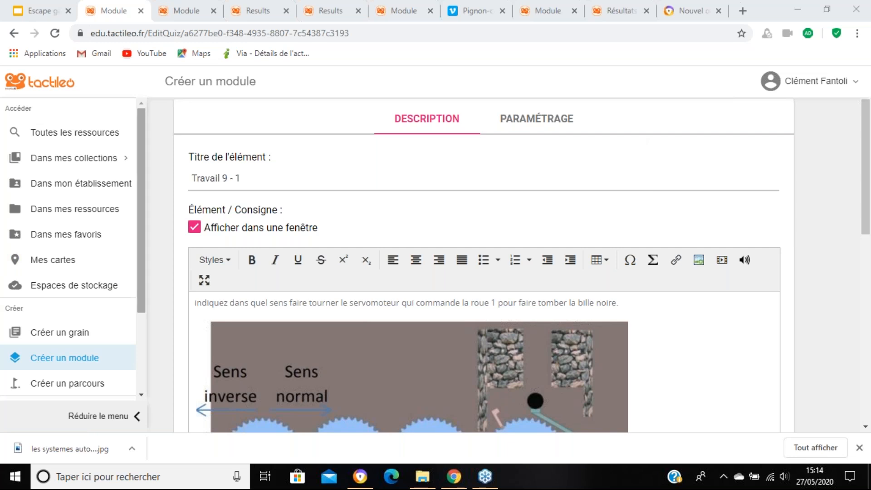
Step: Leave the module editor without saving the modifications and open the Administration page
{"action": "scroll", "coordinate": [140, 196], "scroll_direction": "down", "scroll_amount": 1}
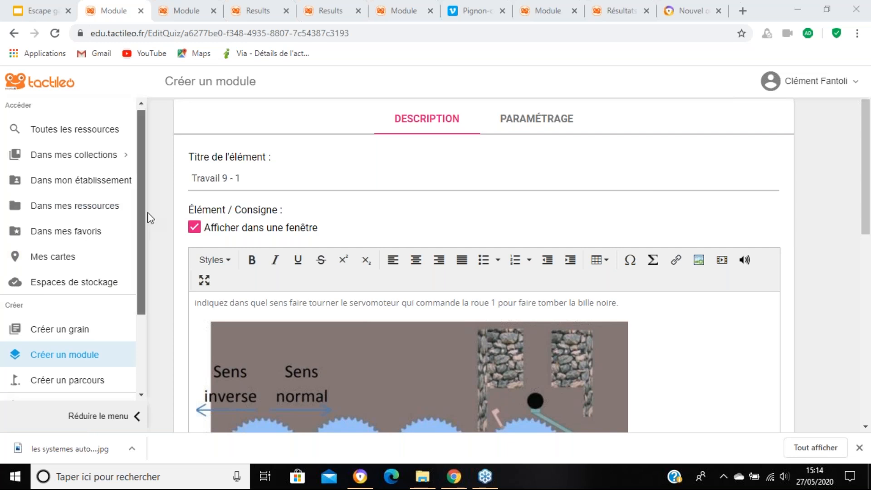
{"action": "scroll", "coordinate": [140, 295], "scroll_direction": "down", "scroll_amount": 5}
{"action": "left_click", "coordinate": [83, 321]}
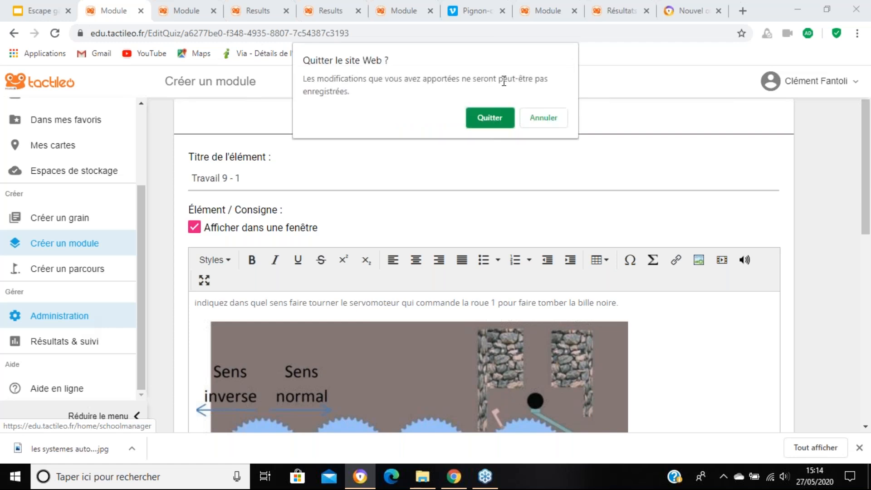
{"action": "left_click", "coordinate": [490, 116]}
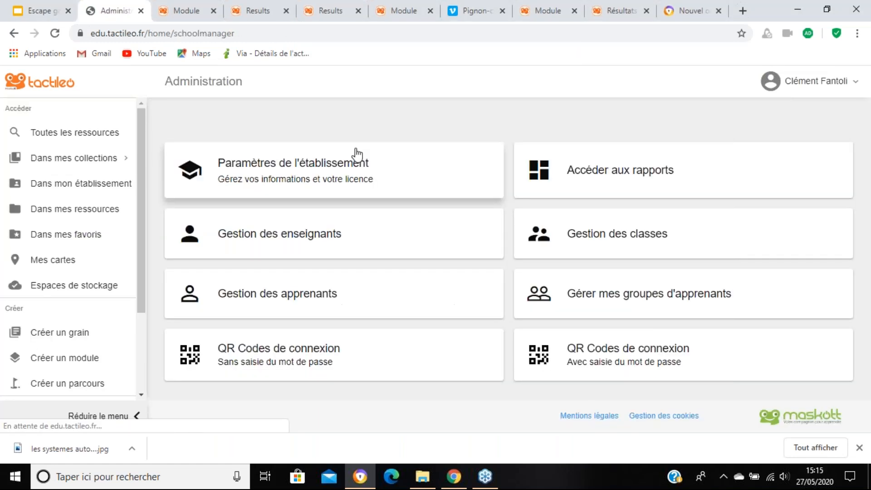
Step: Close the Module and Results browser tabs lying between the Administration page and the Pignon-crémaillère video
{"action": "left_click", "coordinate": [213, 12]}
{"action": "left_click", "coordinate": [213, 12]}
{"action": "left_click", "coordinate": [213, 12]}
{"action": "left_click", "coordinate": [213, 12]}
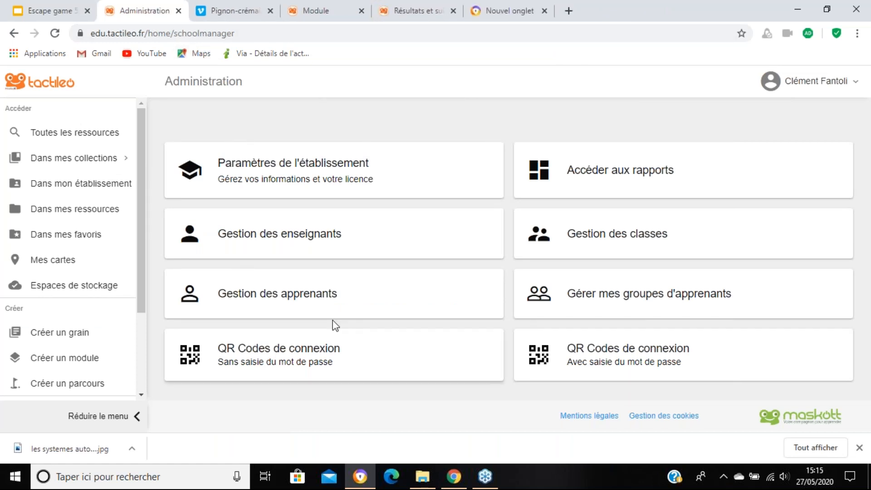
Step: Add a new class named TEST in the class management and save it
{"action": "left_click", "coordinate": [682, 239]}
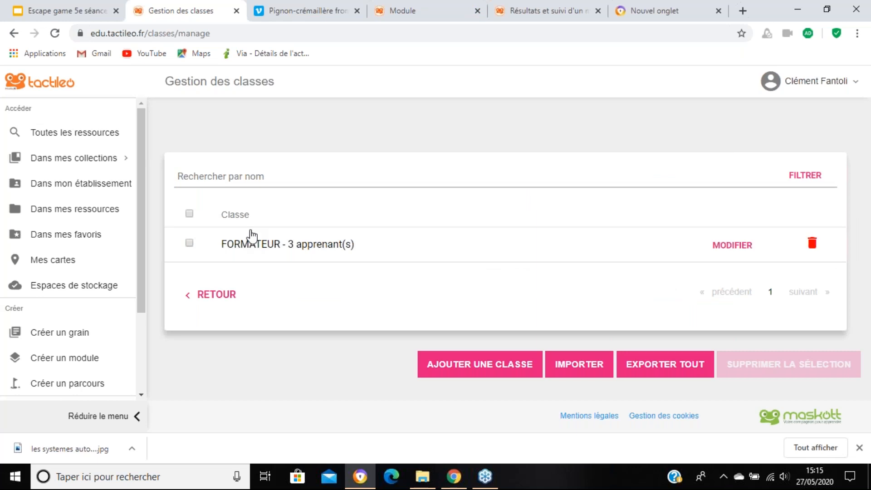
{"action": "left_click", "coordinate": [527, 372]}
{"action": "left_click", "coordinate": [277, 207]}
{"action": "type", "text": "TEST"}
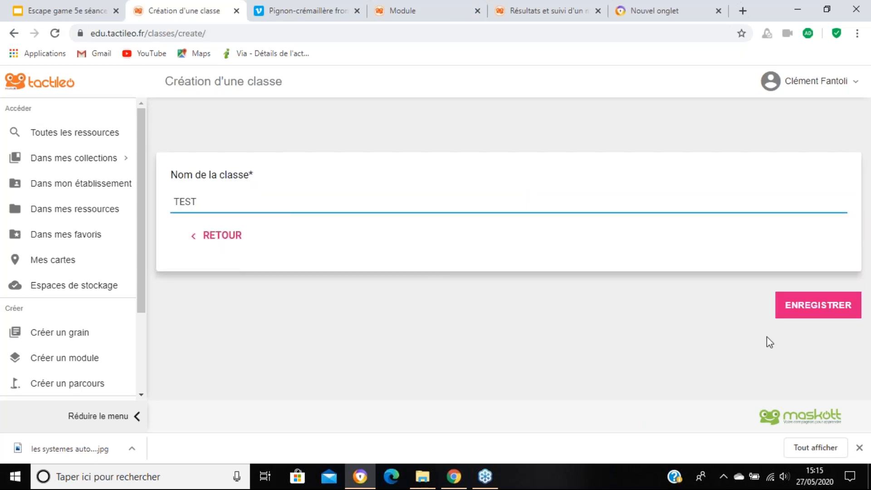
{"action": "left_click", "coordinate": [856, 307]}
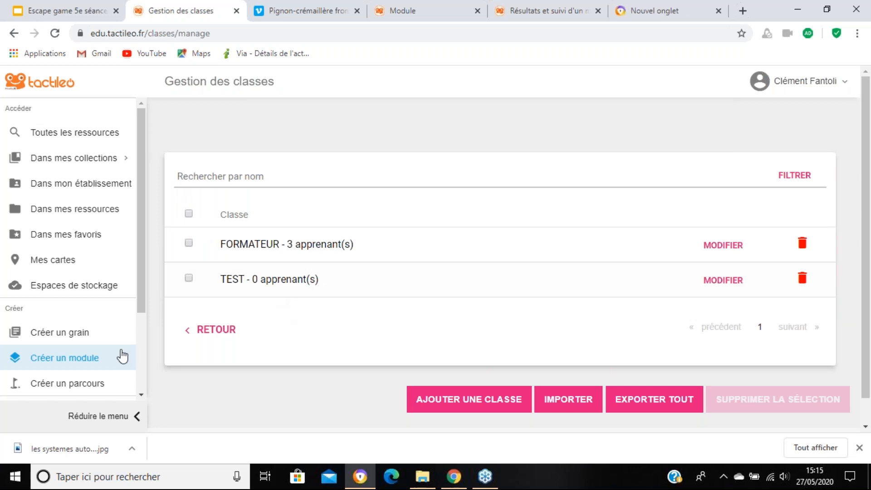
Step: Return to the Administration page, open Gestion des apprenants and filter the learners by the class TEST
{"action": "scroll", "coordinate": [120, 356], "scroll_direction": "down", "scroll_amount": 3}
{"action": "left_click", "coordinate": [74, 324]}
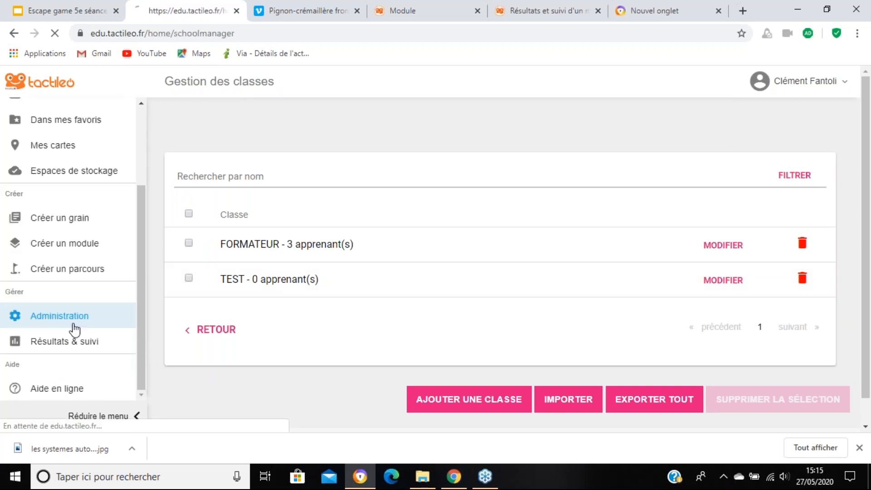
{"action": "left_click", "coordinate": [311, 306]}
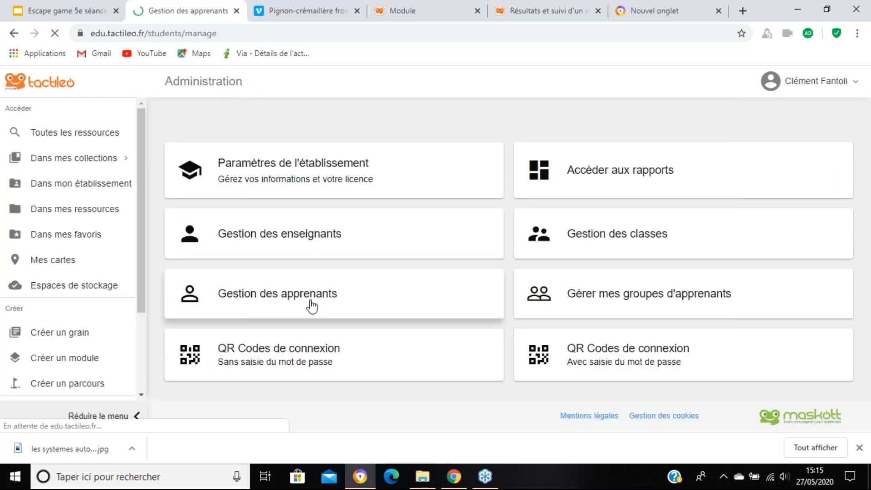
{"action": "left_click", "coordinate": [311, 178]}
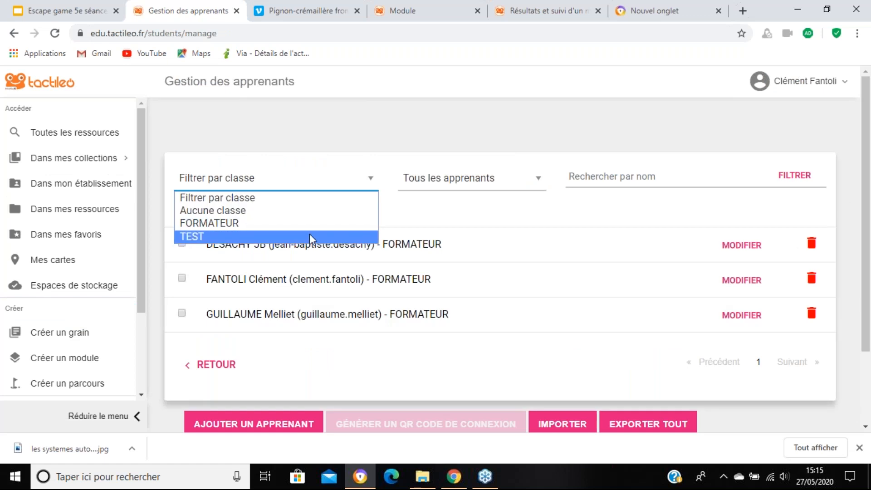
{"action": "left_click", "coordinate": [310, 234]}
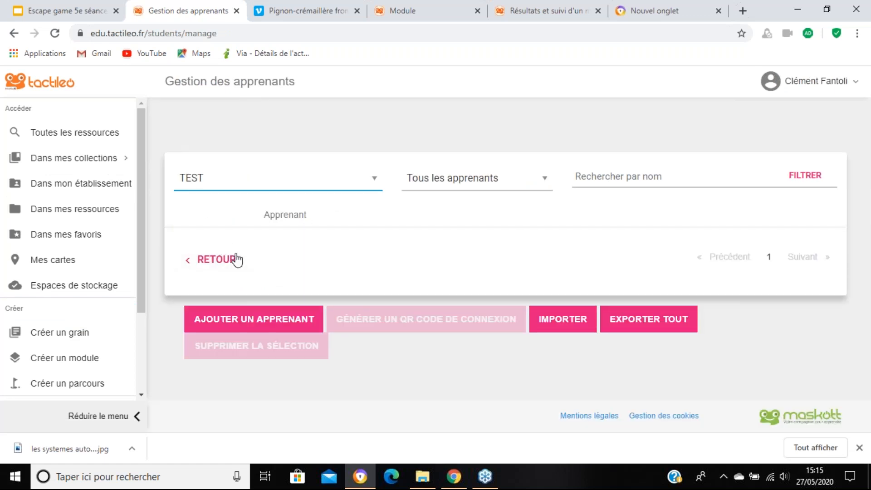
Step: Open the learner creation form, reload the page, review its general information fields and go back to the learner list without saving
{"action": "left_click", "coordinate": [251, 331]}
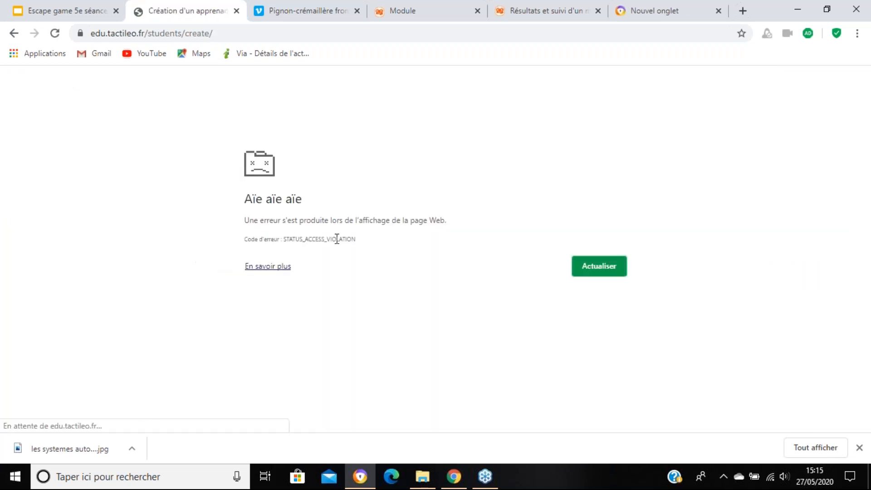
{"action": "left_click", "coordinate": [582, 264]}
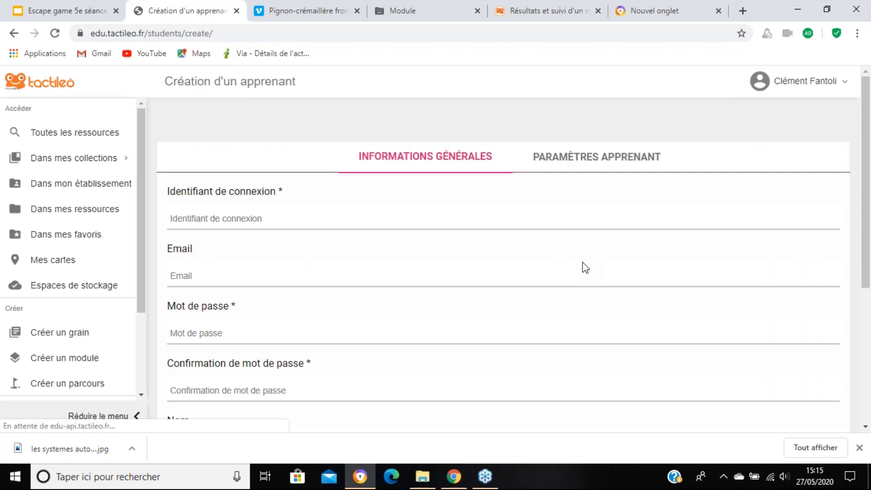
{"action": "left_click", "coordinate": [261, 220]}
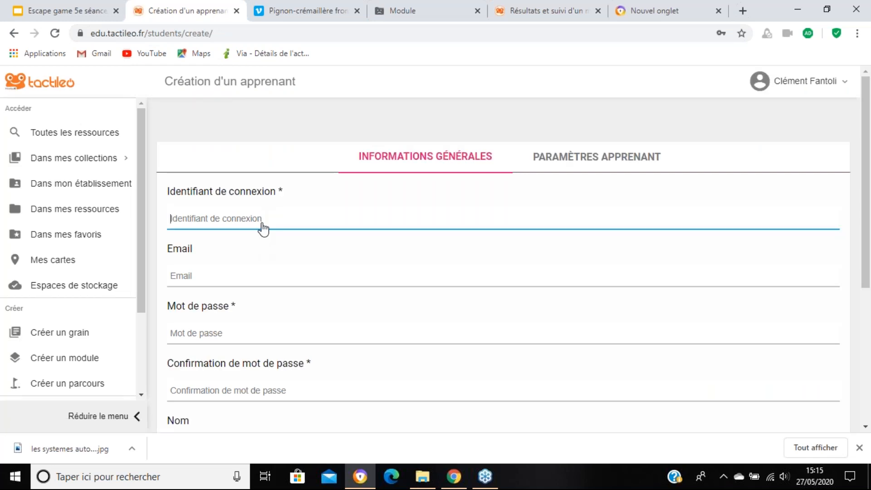
{"action": "scroll", "coordinate": [256, 238], "scroll_direction": "down", "scroll_amount": 2}
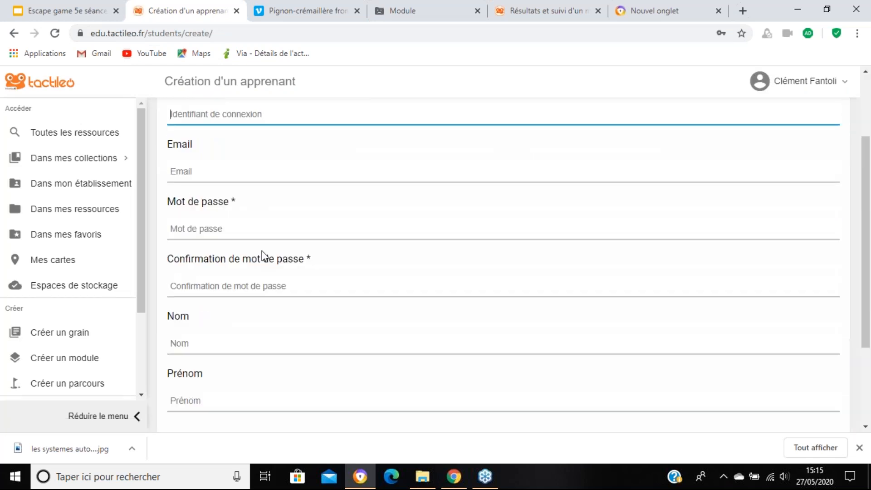
{"action": "scroll", "coordinate": [232, 186], "scroll_direction": "up", "scroll_amount": 2}
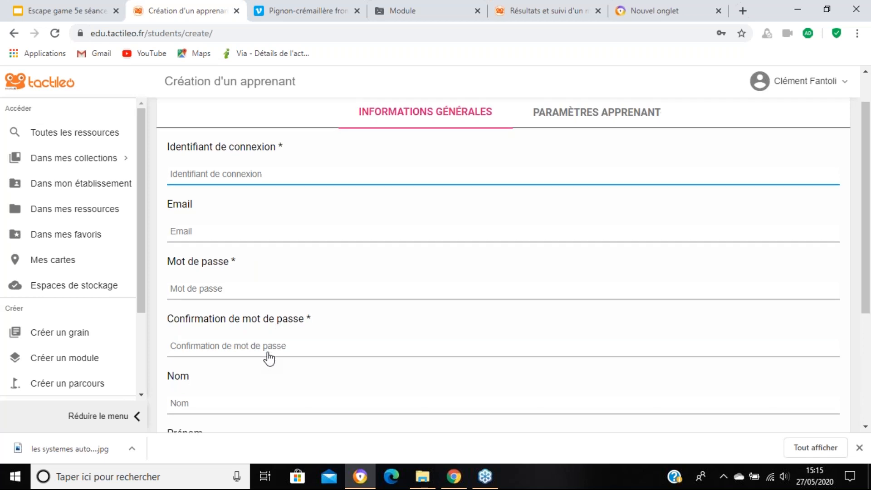
{"action": "scroll", "coordinate": [268, 356], "scroll_direction": "down", "scroll_amount": 3}
{"action": "left_click", "coordinate": [218, 389]}
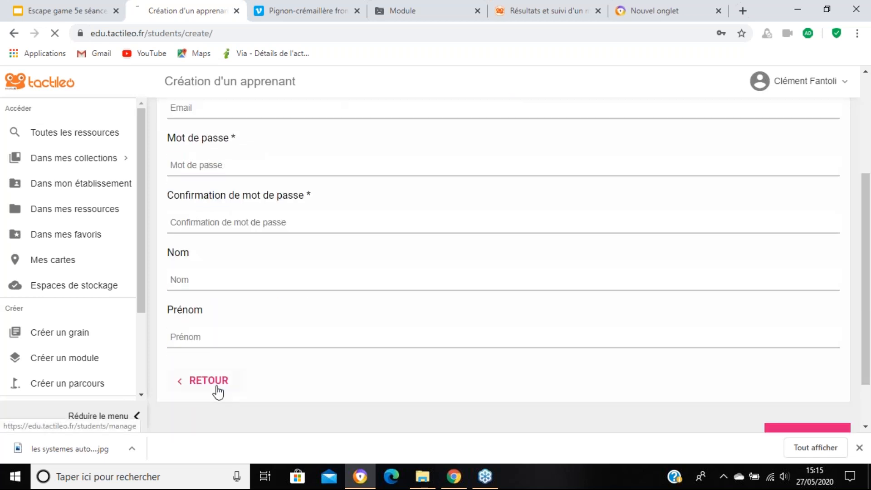
Step: Open the learner import page, export the import template and open the downloaded xlsx file in Excel
{"action": "scroll", "coordinate": [560, 329], "scroll_direction": "down", "scroll_amount": 2}
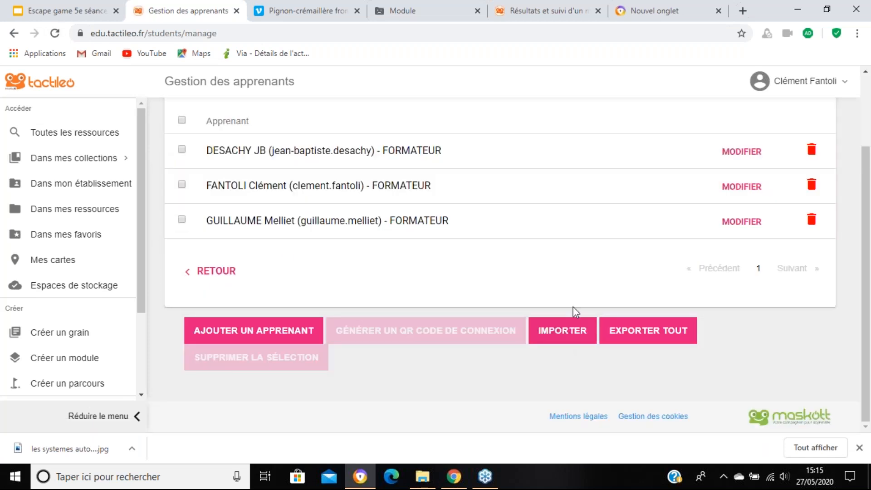
{"action": "scroll", "coordinate": [576, 312], "scroll_direction": "up", "scroll_amount": 2}
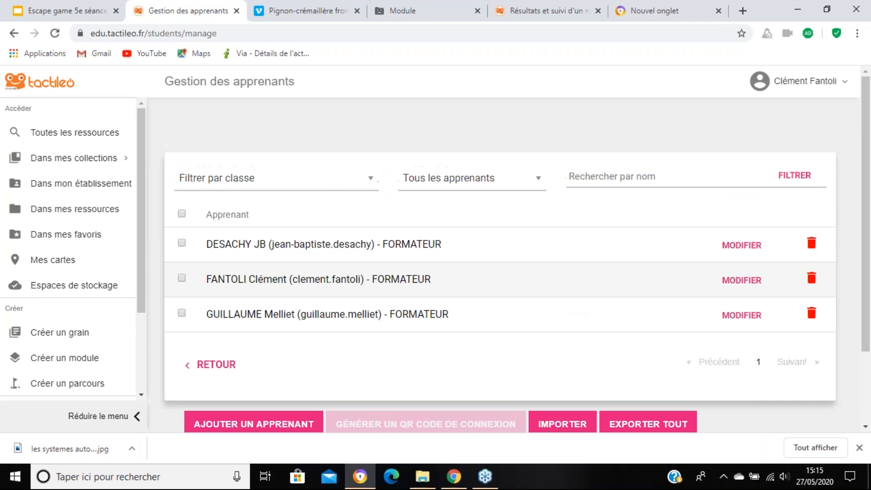
{"action": "scroll", "coordinate": [551, 387], "scroll_direction": "down", "scroll_amount": 2}
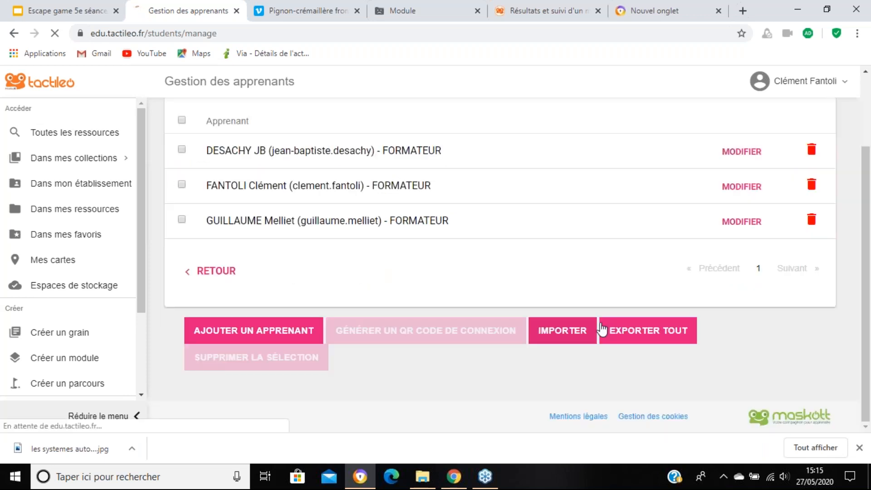
{"action": "left_click", "coordinate": [590, 331]}
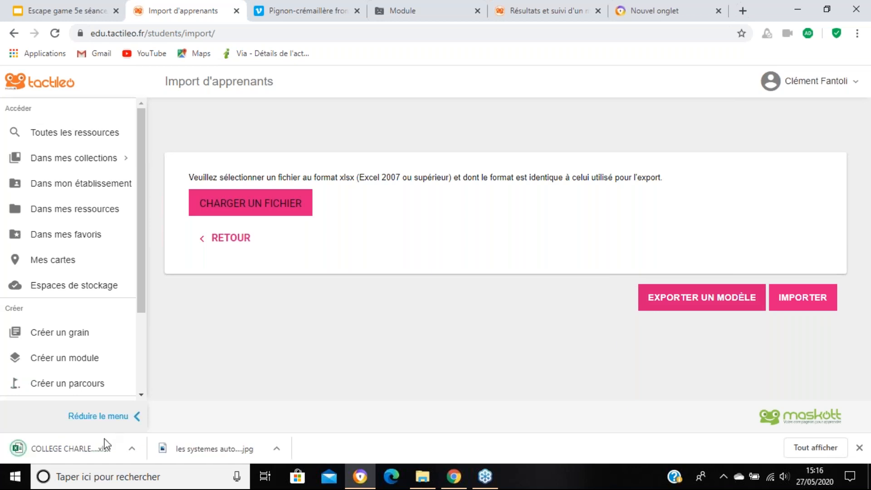
{"action": "left_click", "coordinate": [99, 448]}
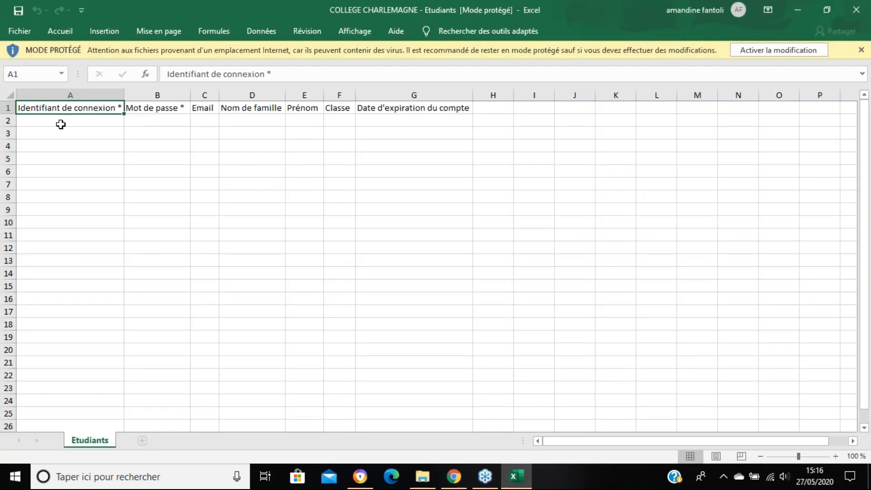
Step: Highlight the empty cells under Identifiant de connexion, Mot de passe, and Nom de famille through Classe, and switch back to the browser
{"action": "left_click", "coordinate": [63, 121]}
{"action": "left_click_drag", "start_coordinate": [67, 131], "coordinate": [68, 362]}
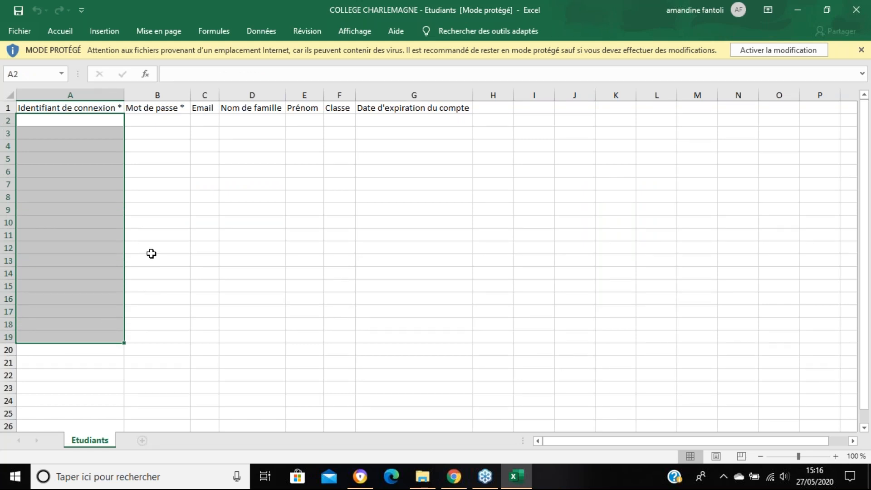
{"action": "left_click_drag", "start_coordinate": [148, 119], "coordinate": [157, 360]}
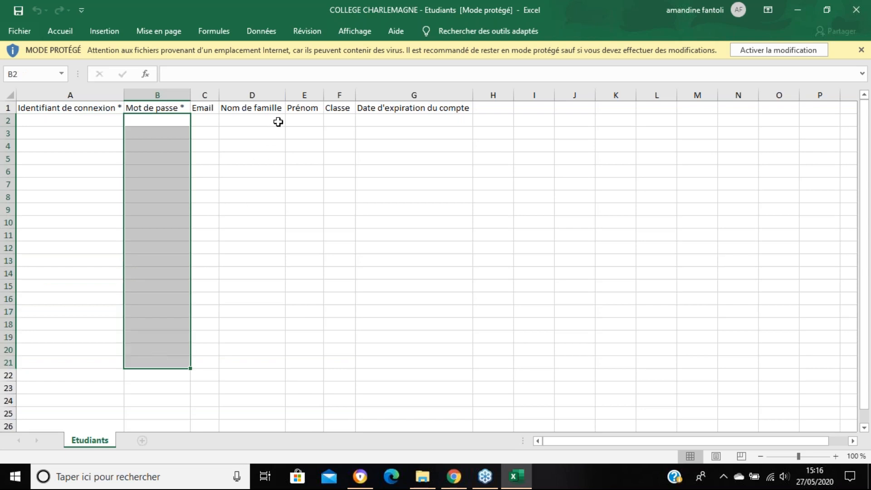
{"action": "left_click_drag", "start_coordinate": [274, 124], "coordinate": [341, 349]}
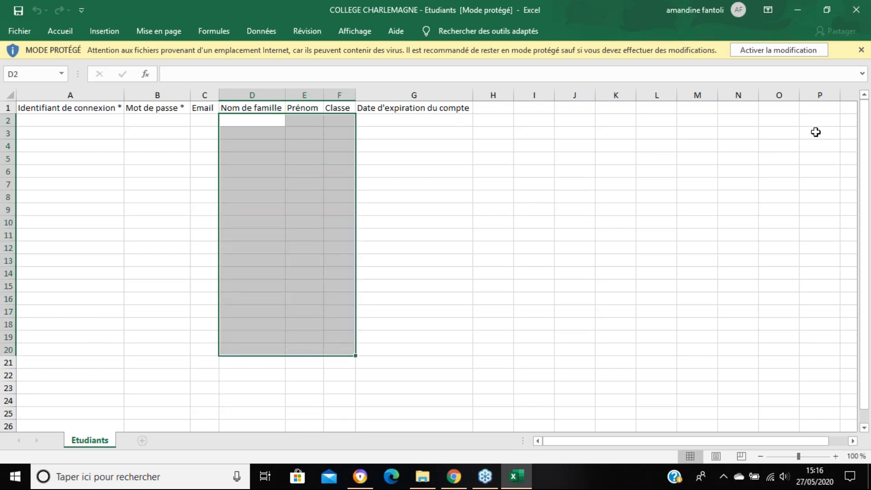
{"action": "left_click", "coordinate": [797, 12]}
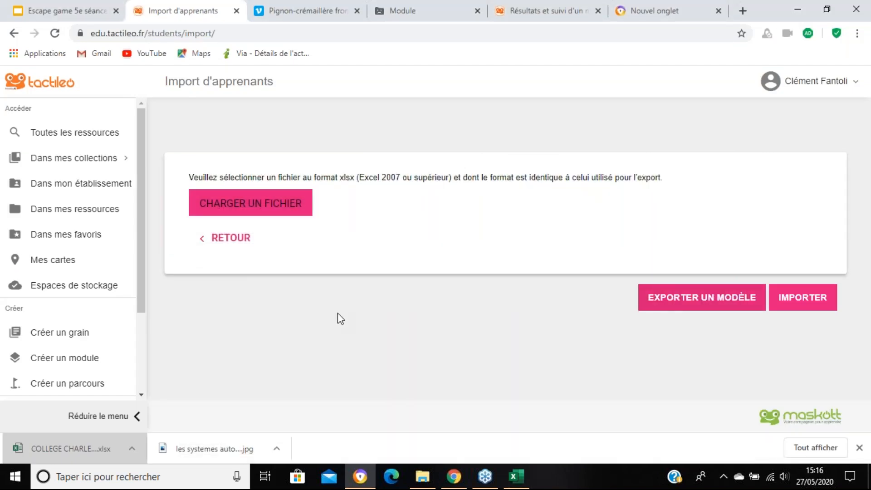
Step: Go back from the learner import page to the learner list and look over its entries and management options
{"action": "left_click", "coordinate": [235, 245]}
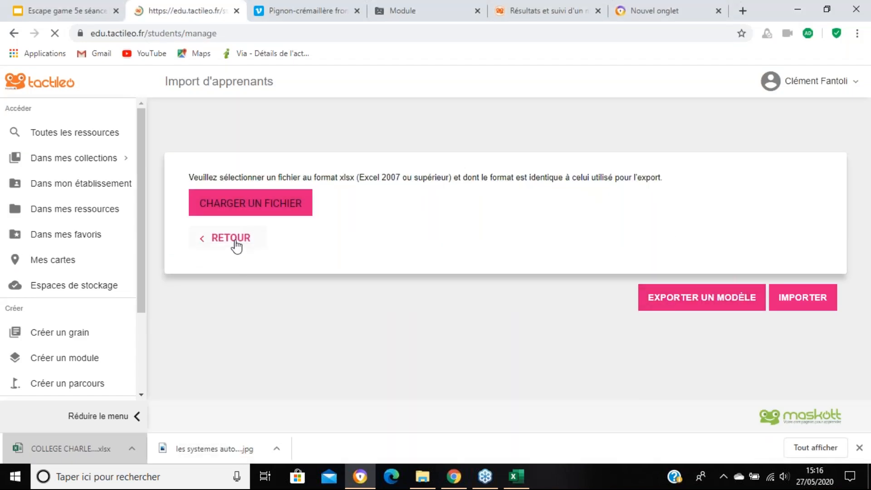
{"action": "scroll", "coordinate": [393, 287], "scroll_direction": "down", "scroll_amount": 2}
{"action": "scroll", "coordinate": [399, 294], "scroll_direction": "up", "scroll_amount": 2}
{"action": "scroll", "coordinate": [373, 278], "scroll_direction": "down", "scroll_amount": 2}
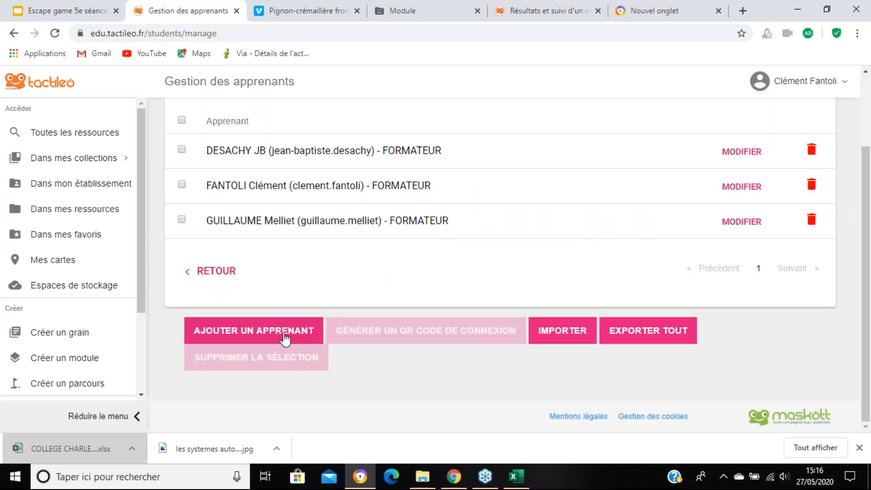